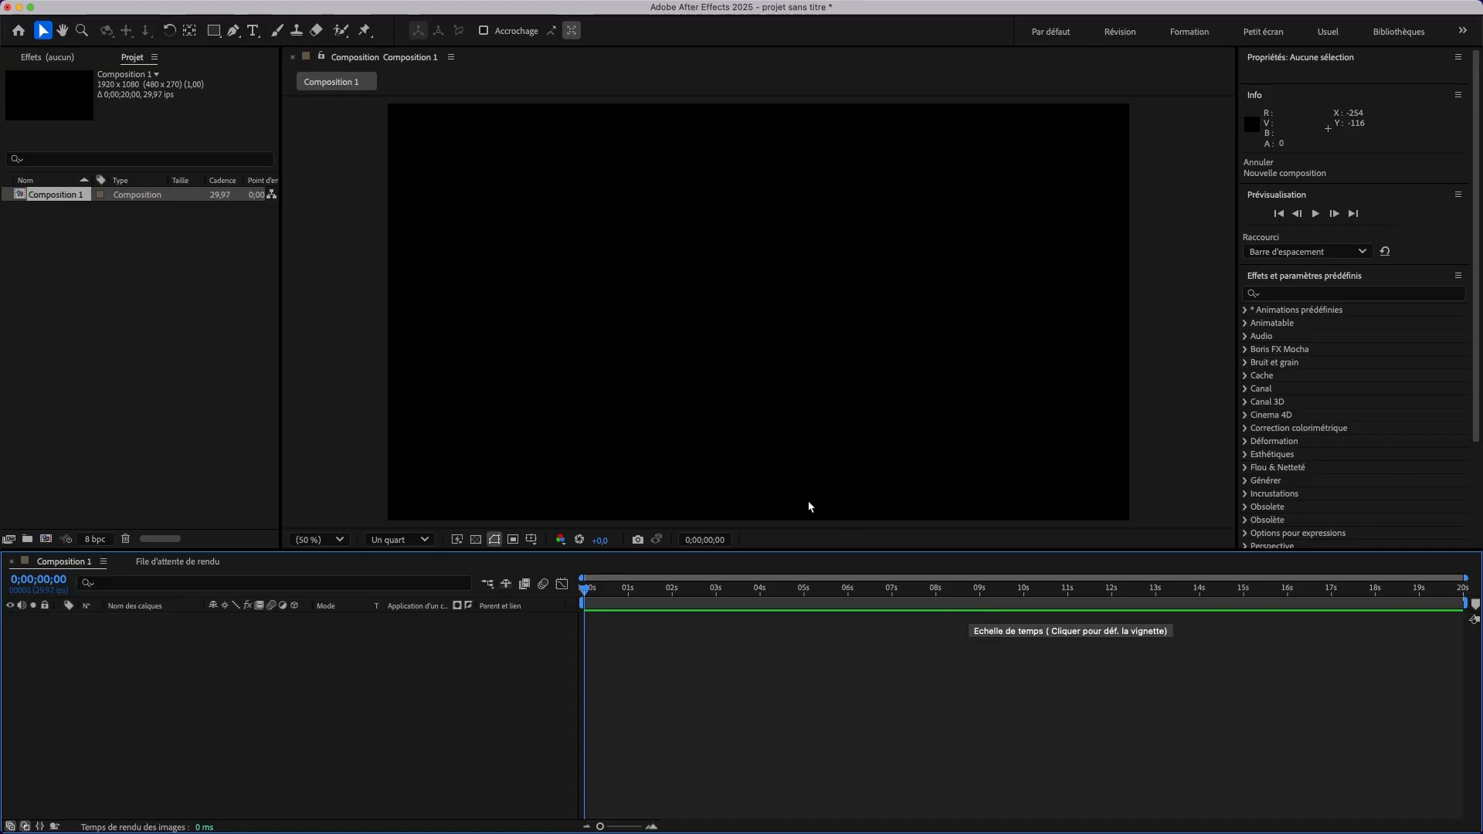
Import the five JPEG photos 1I2A5427, 5431, 5434, 5439 and 5441 from the Pictures folder and add them as layers to Composition 1.
{"action": "left_click", "coordinate": [142, 276]}
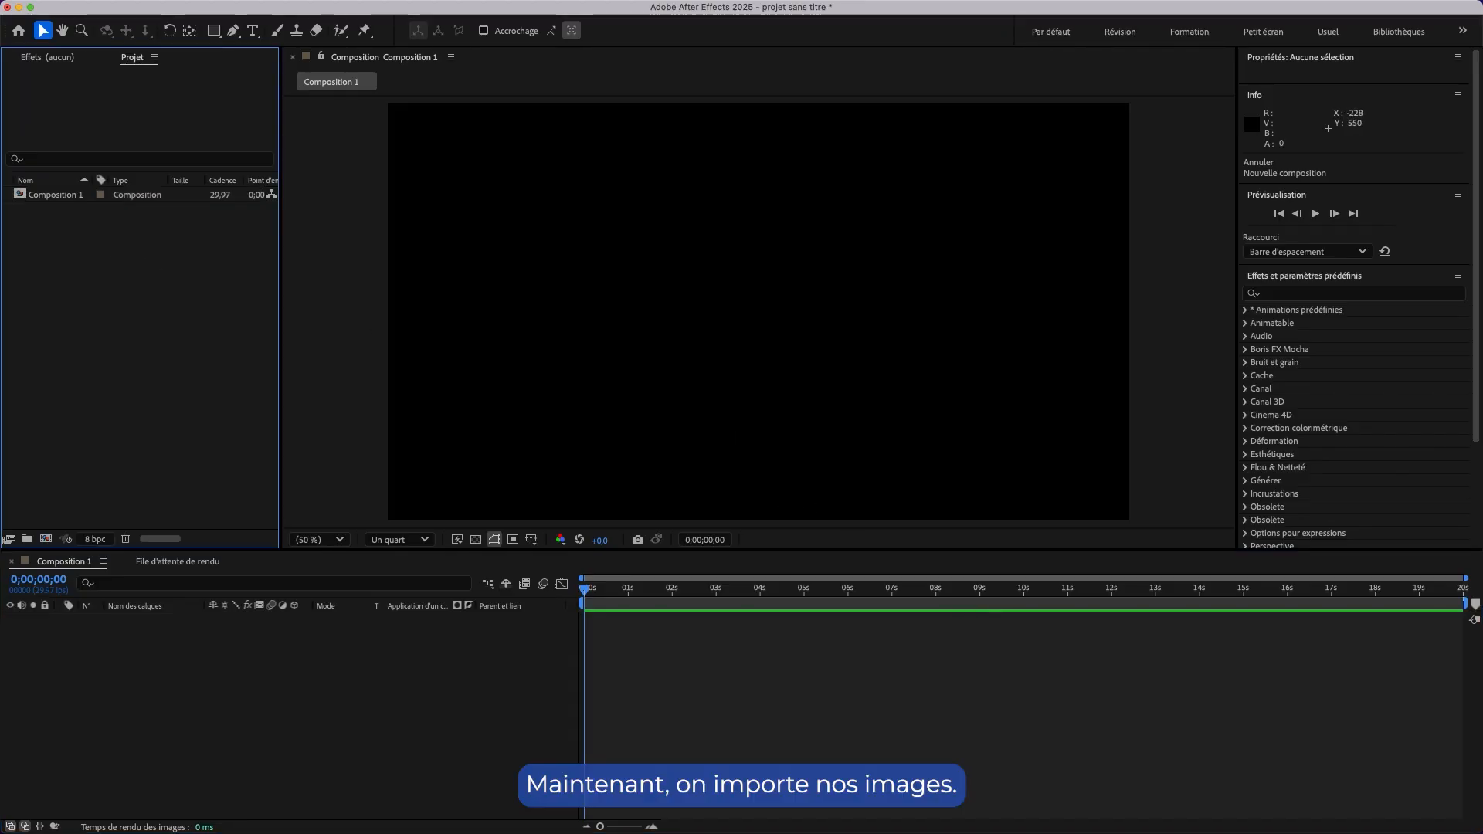
{"action": "key", "text": "super+i"}
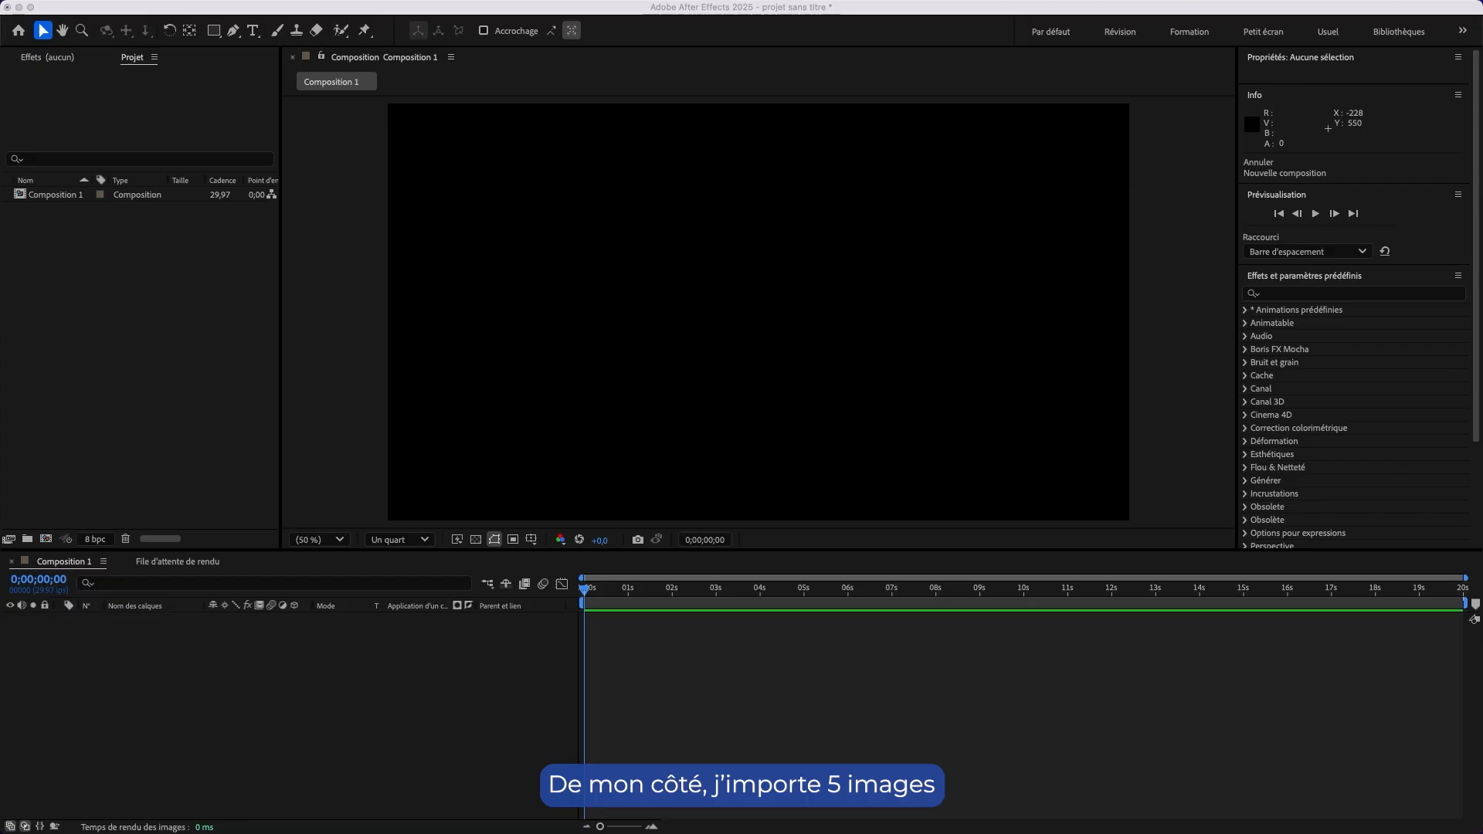
{"action": "left_click_drag", "start_coordinate": [3, 193], "coordinate": [146, 302]}
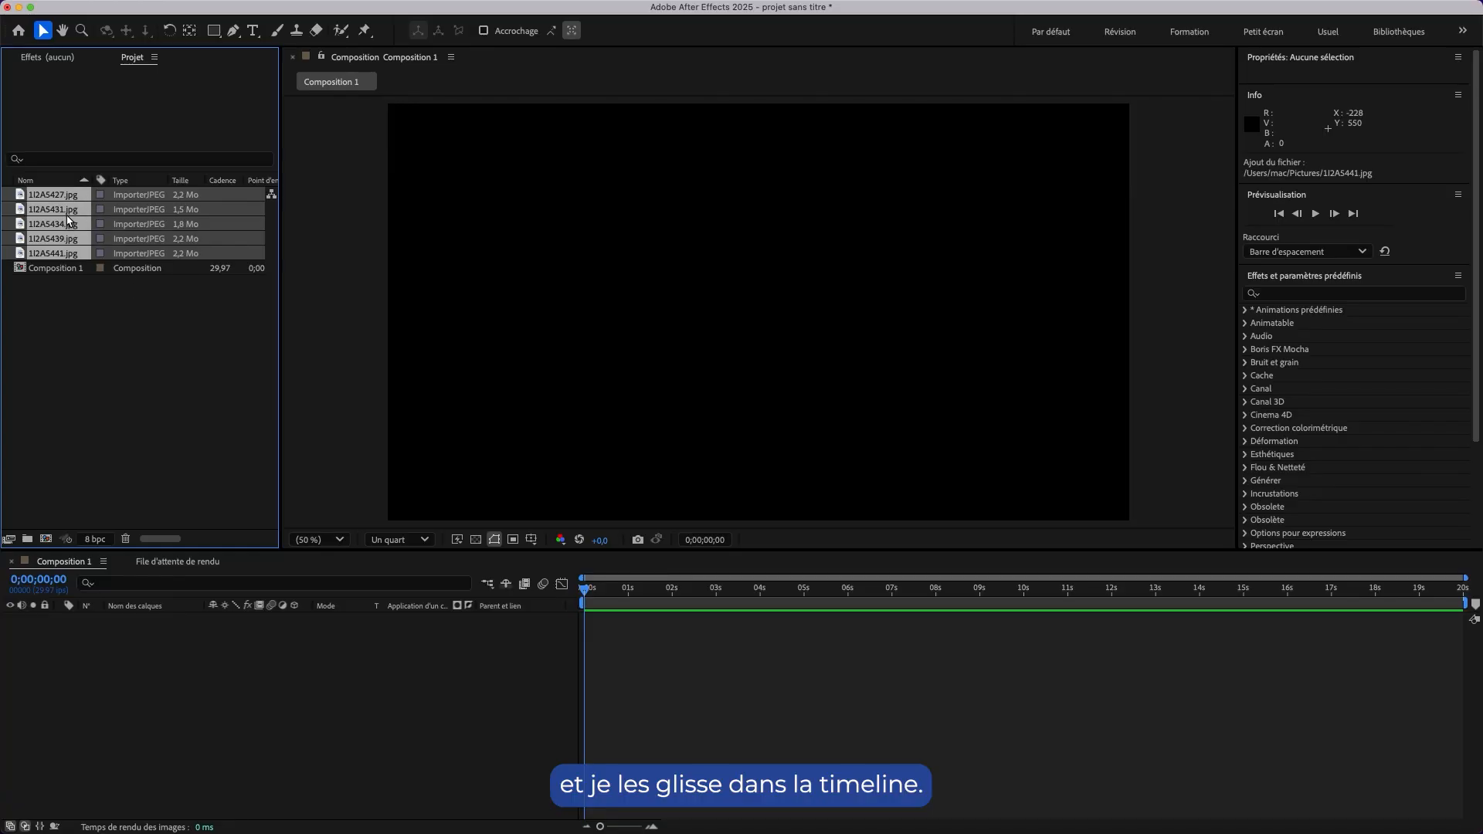
{"action": "left_click_drag", "start_coordinate": [69, 209], "coordinate": [159, 620]}
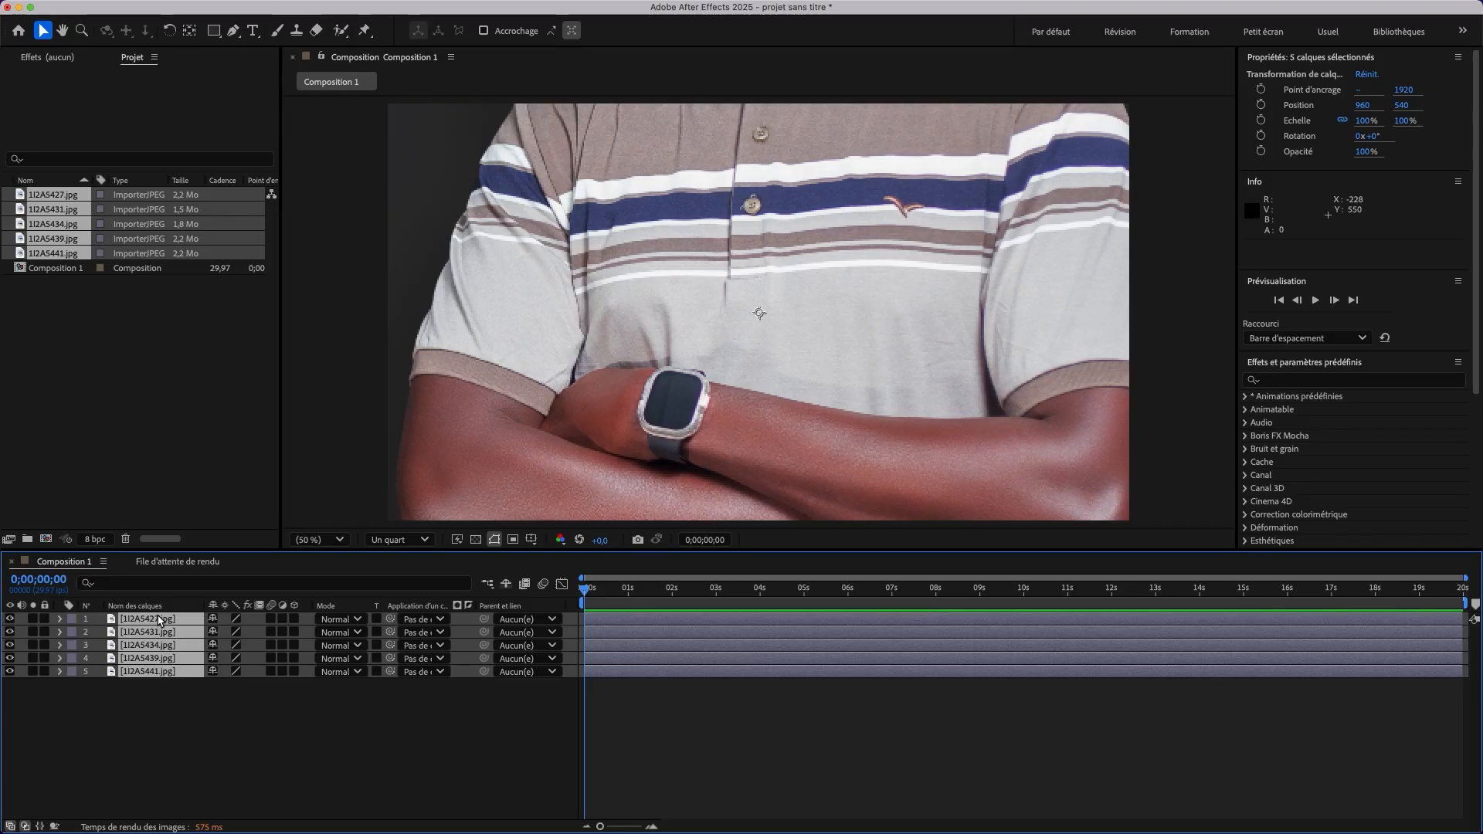
Set the scale of all five photo layers to 15% and collapse their properties.
{"action": "key", "text": "s"}
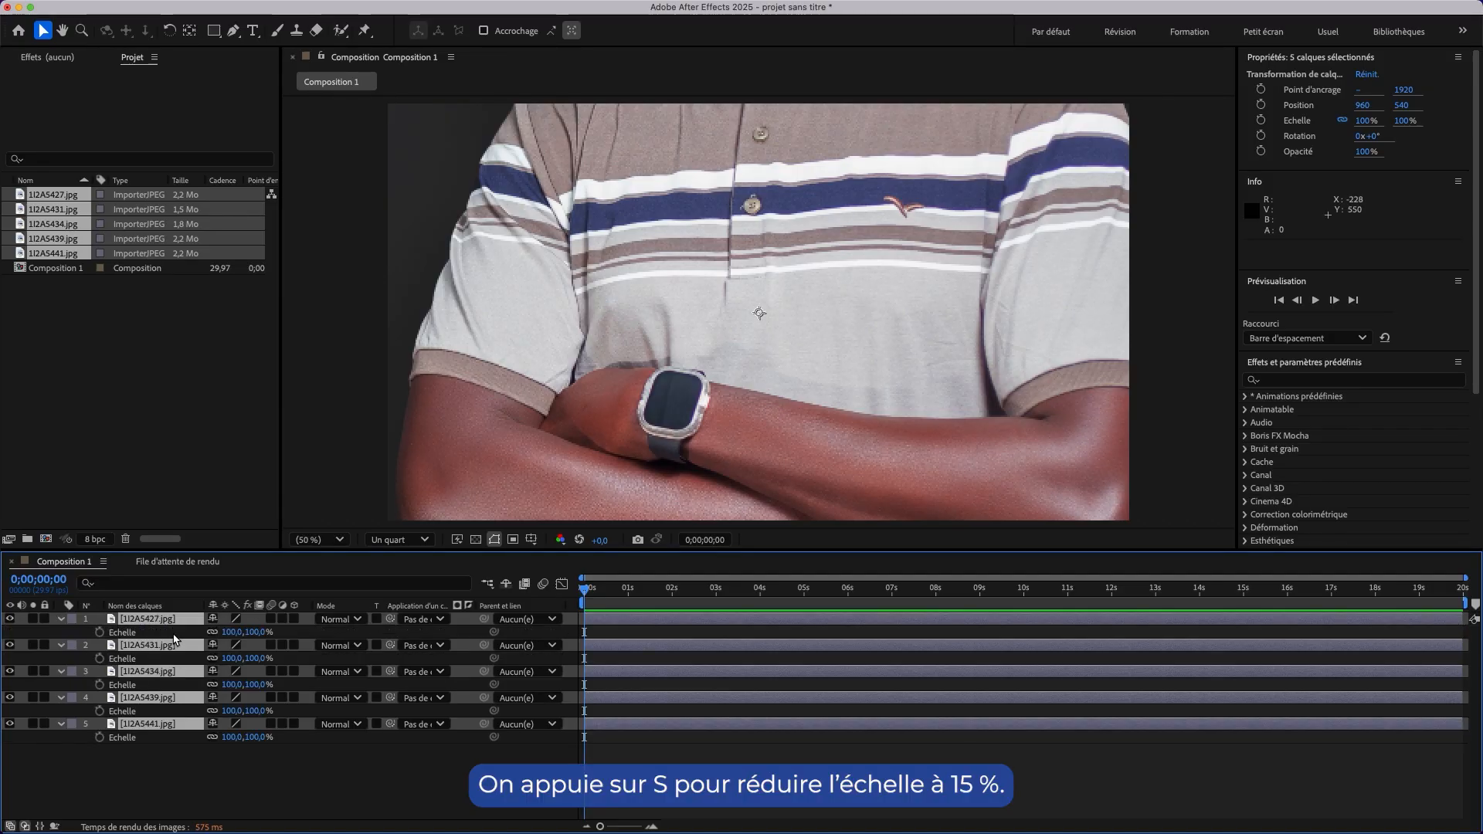
{"action": "left_click_drag", "start_coordinate": [254, 635], "coordinate": [169, 694]}
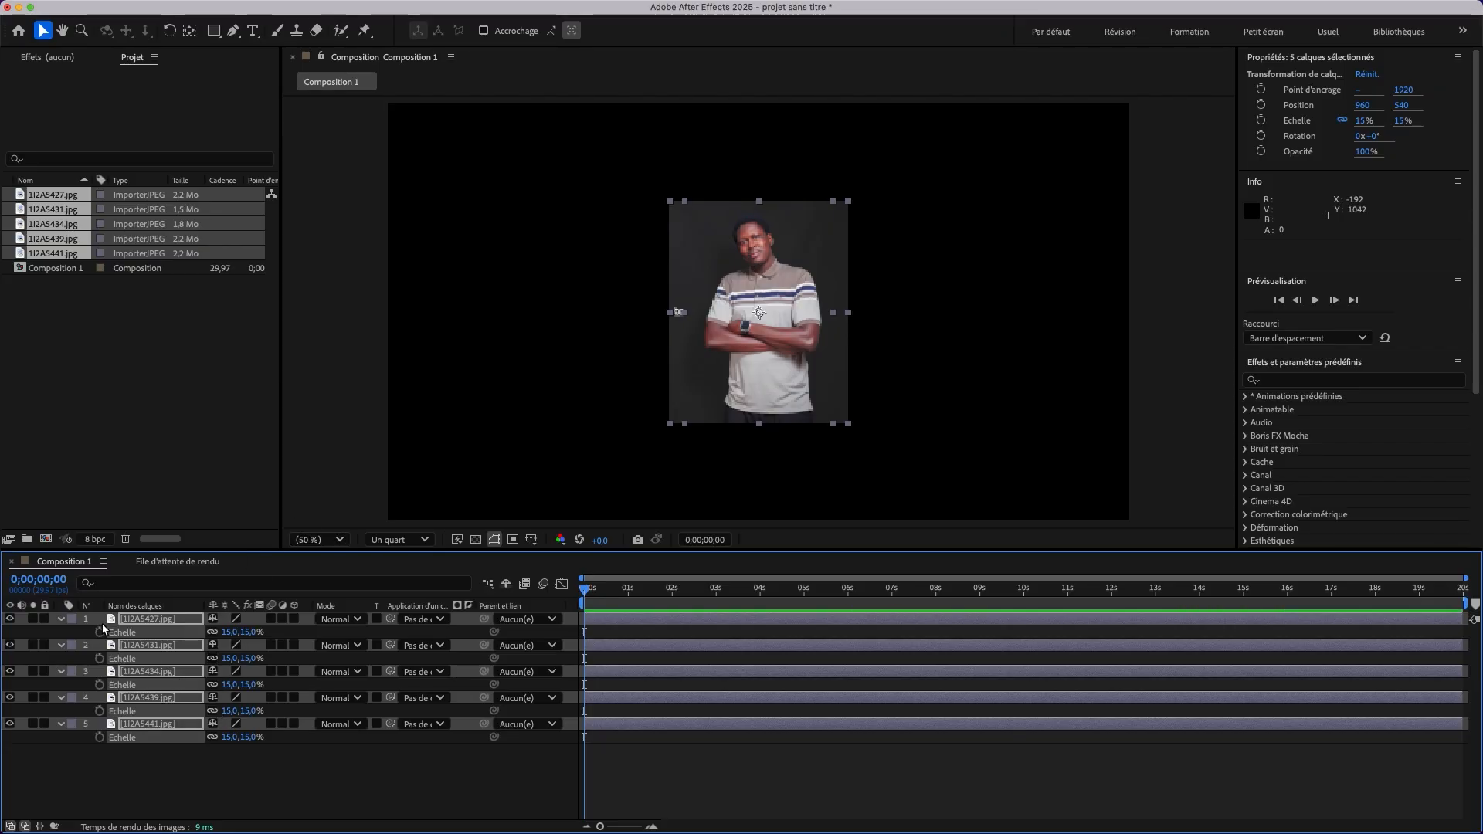
{"action": "left_click", "coordinate": [61, 620]}
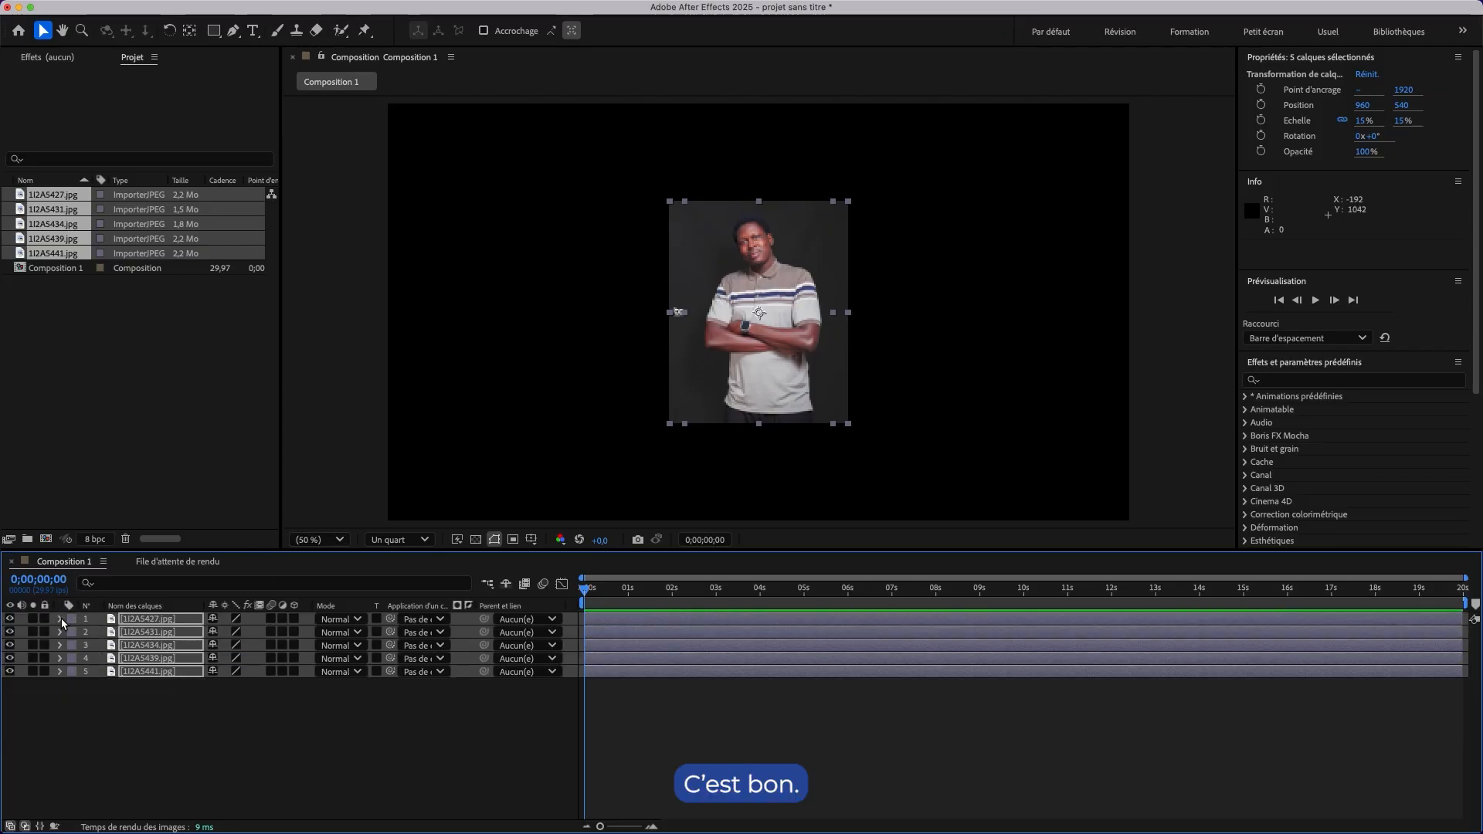
{"action": "left_click", "coordinate": [239, 720]}
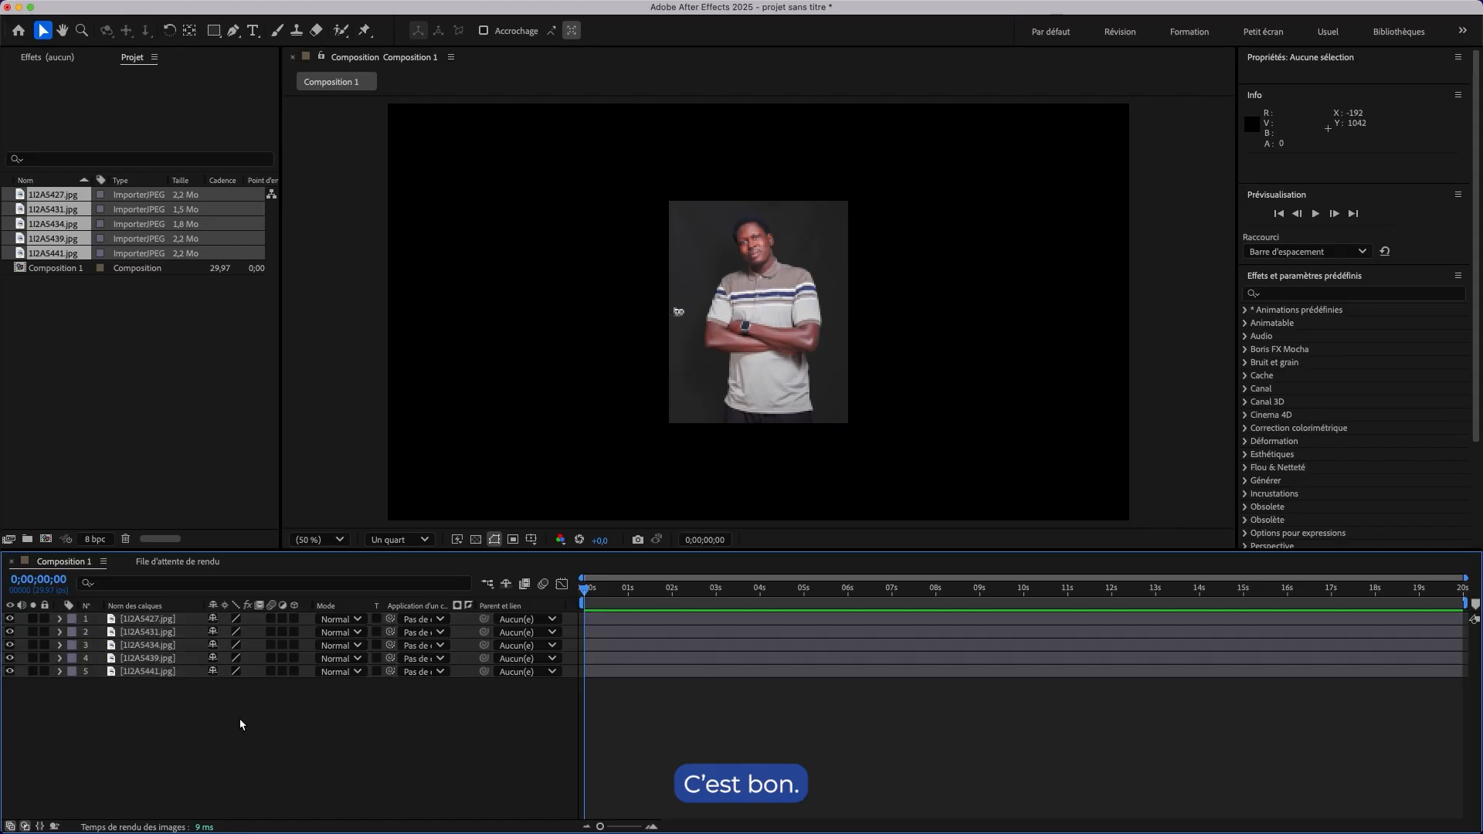
Precompose the 1I2A5427.jpg layer under the name 1, leaving all attributes in Composition 1.
{"action": "left_click", "coordinate": [154, 620]}
{"action": "right_click", "coordinate": [155, 620]}
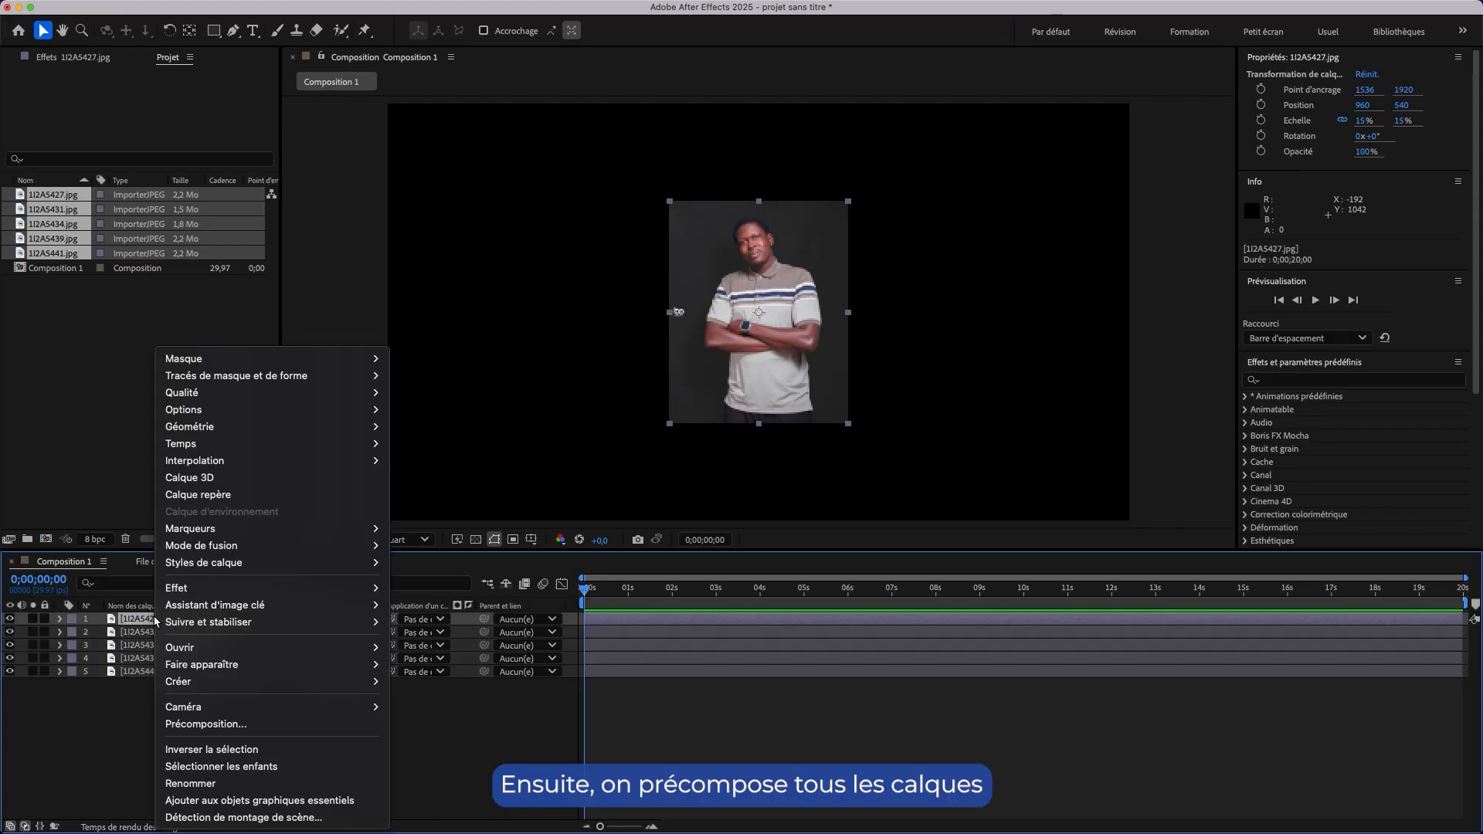
{"action": "left_click", "coordinate": [198, 730]}
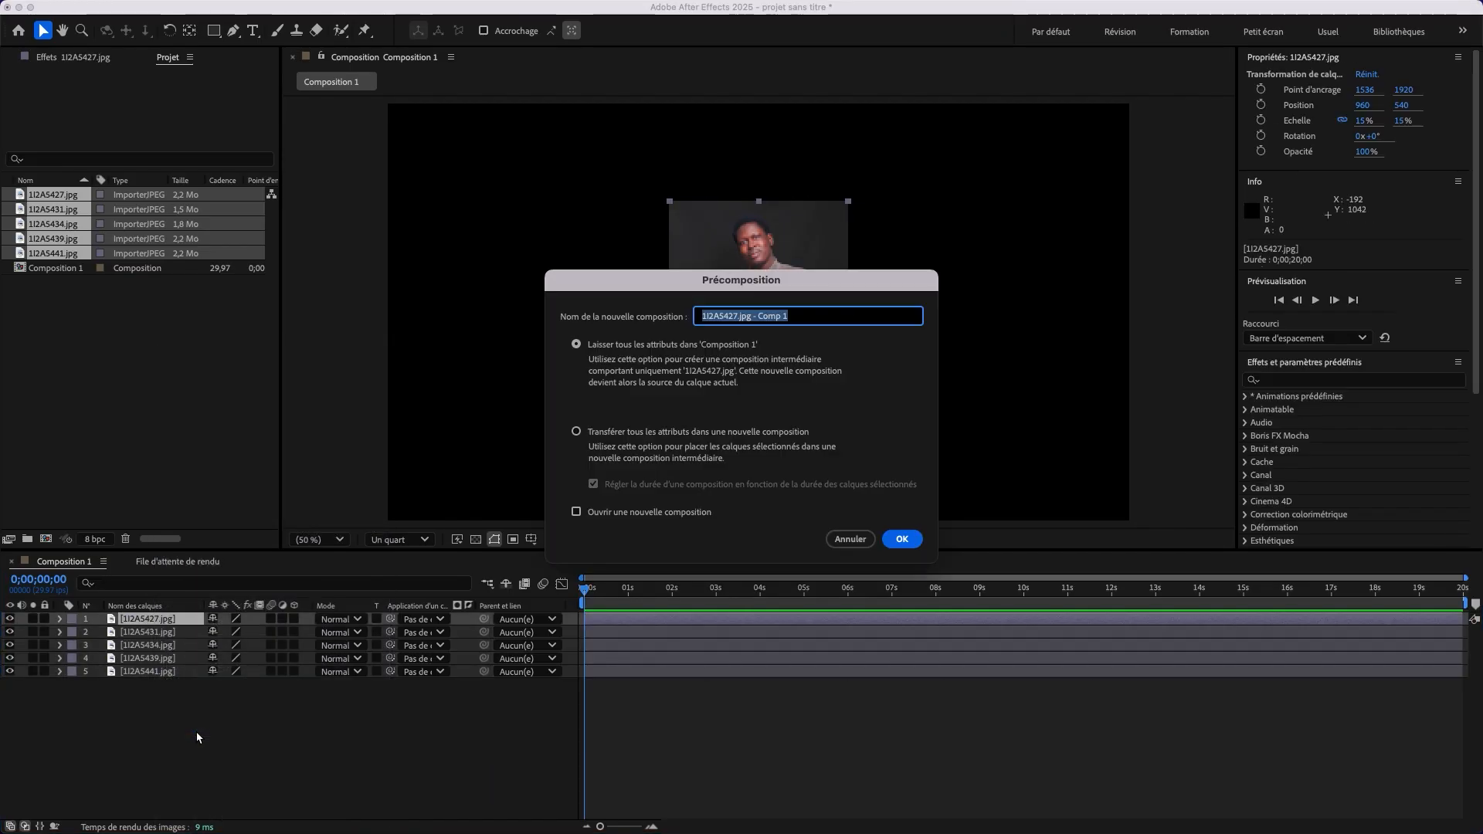
{"action": "type", "text": "1"}
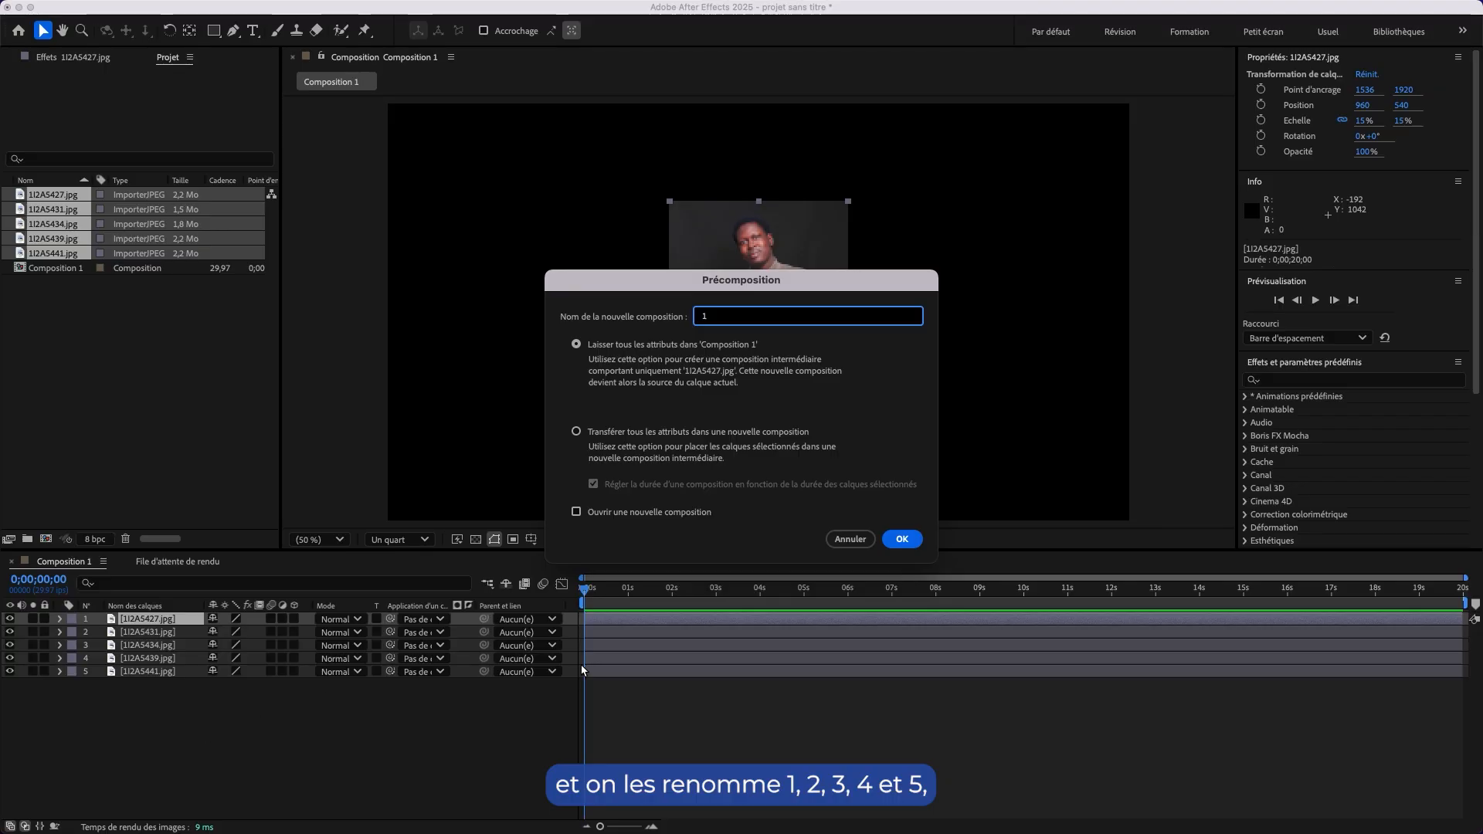
{"action": "left_click", "coordinate": [902, 539]}
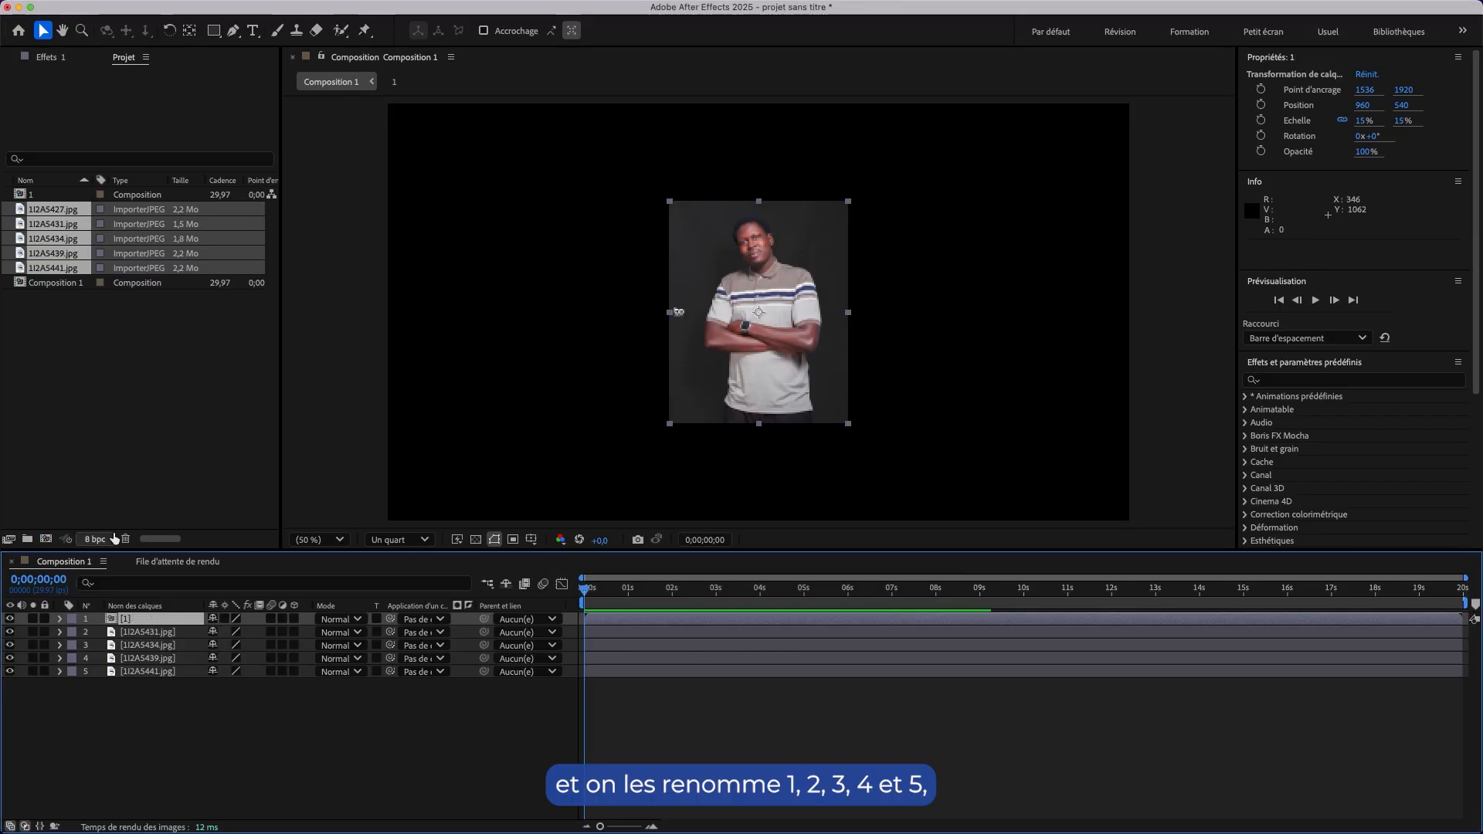
Precompose the 1I2A5431.jpg layer under the name 2, leaving all attributes in Composition 1.
{"action": "left_click", "coordinate": [125, 633]}
{"action": "right_click", "coordinate": [124, 633]}
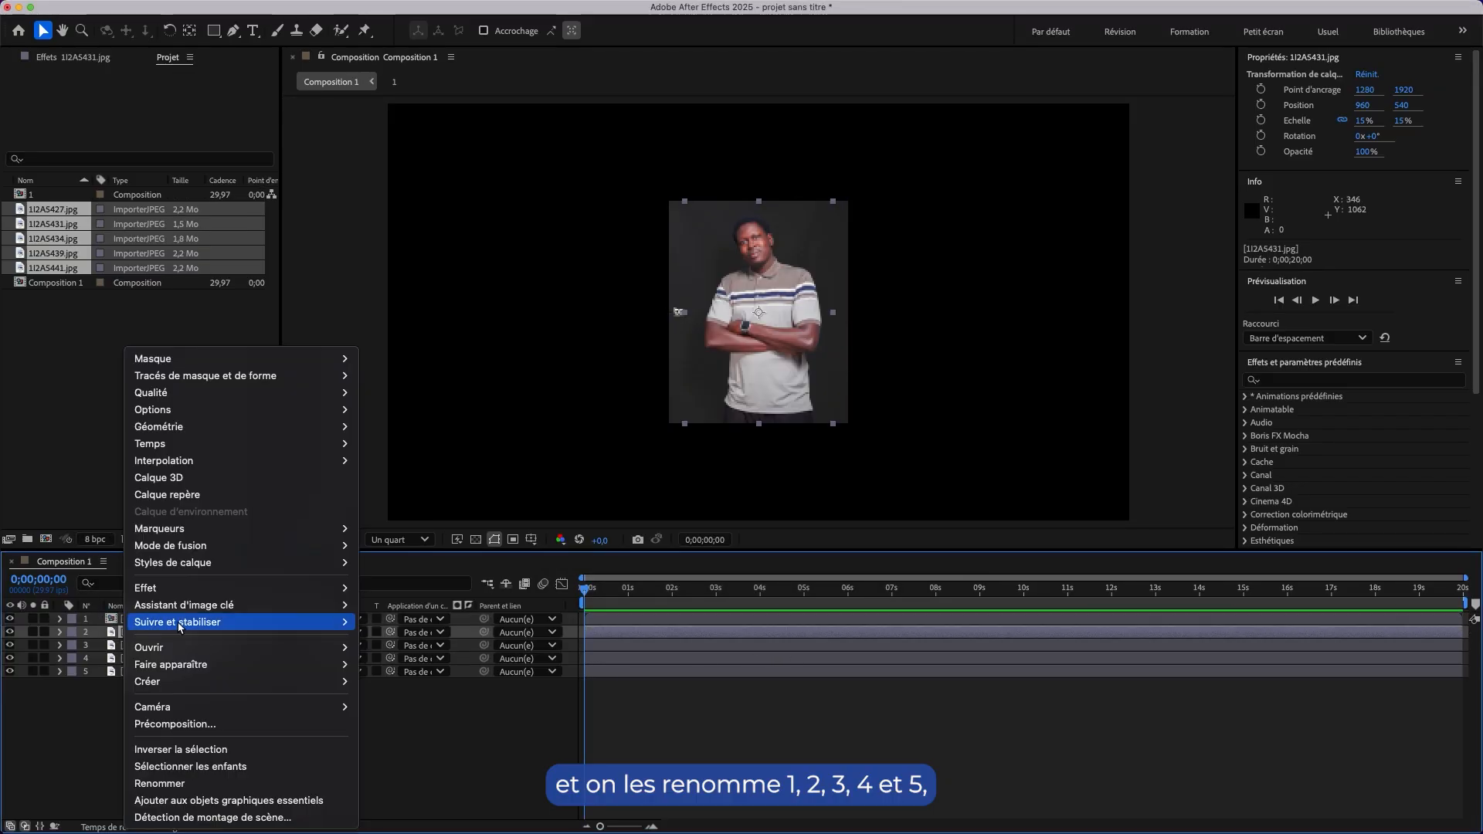
{"action": "left_click", "coordinate": [234, 724]}
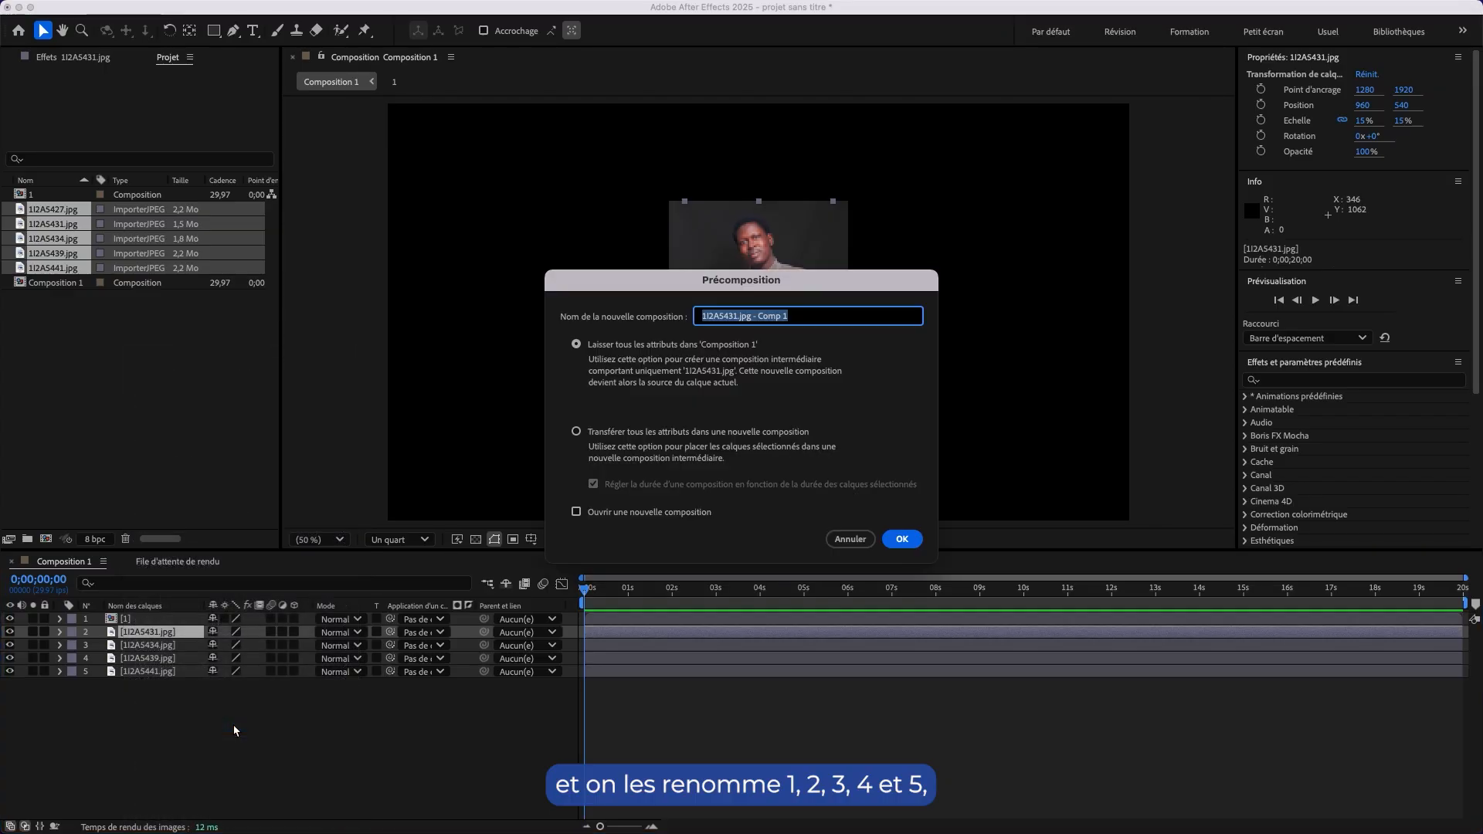
{"action": "type", "text": "2"}
{"action": "left_click", "coordinate": [901, 539]}
Precompose the 1I2A5434.jpg layer under the name 3, leaving all attributes in Composition 1.
{"action": "left_click", "coordinate": [136, 645]}
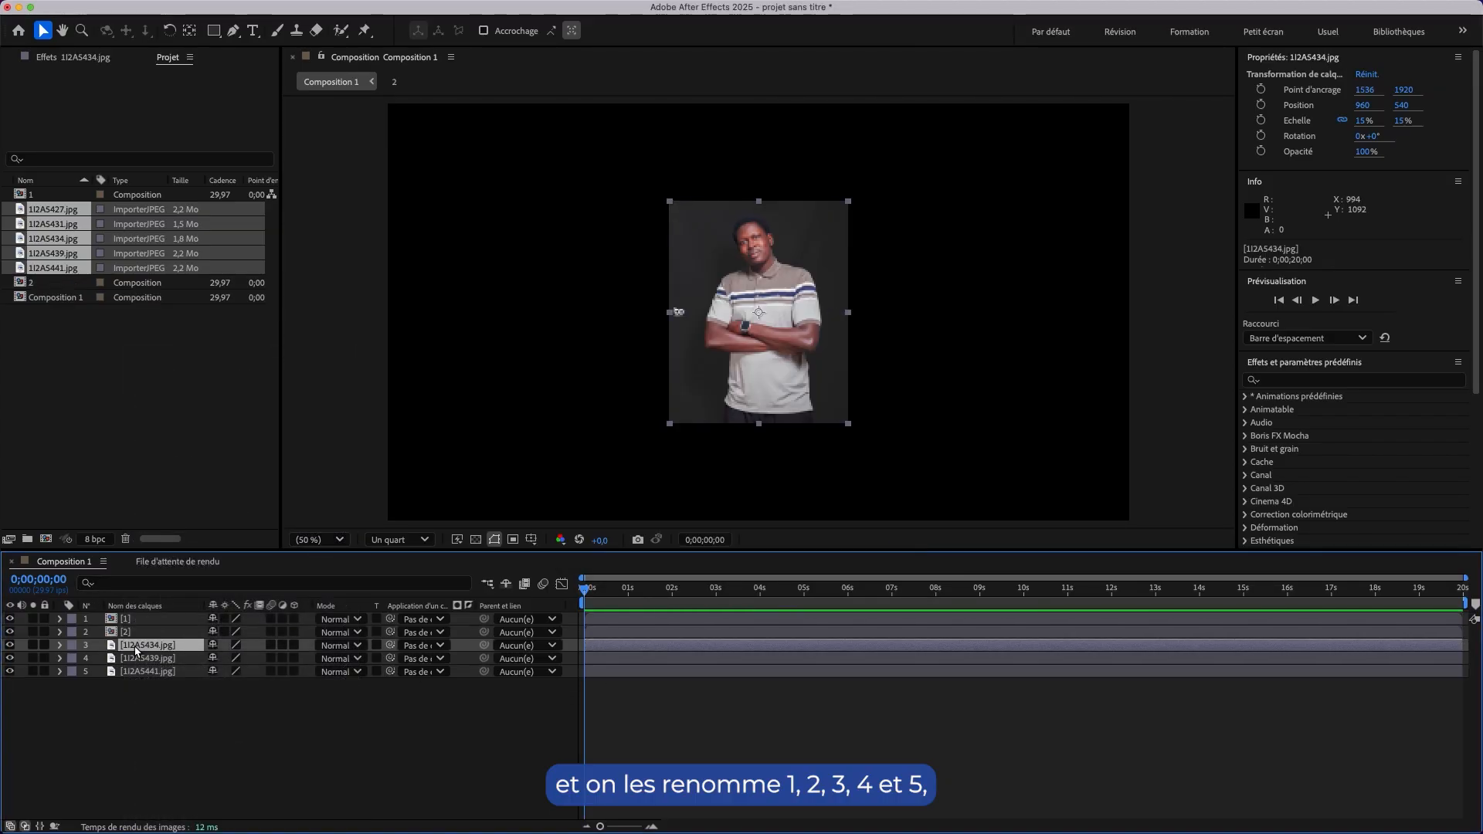
{"action": "right_click", "coordinate": [136, 646]}
{"action": "left_click", "coordinate": [186, 724]}
{"action": "type", "text": "3"}
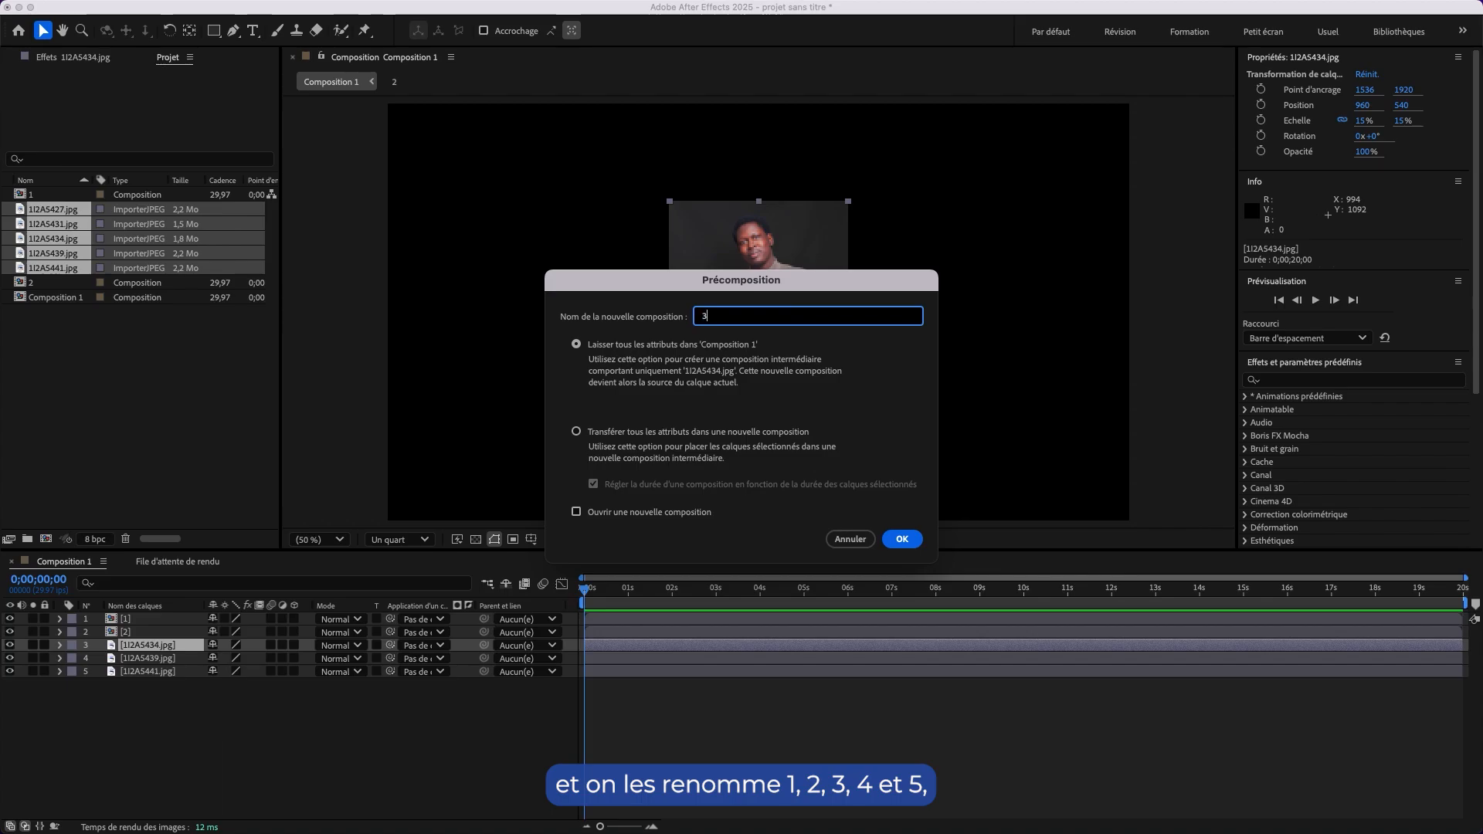
{"action": "left_click", "coordinate": [901, 539]}
Precompose the 1I2A5439.jpg layer under the name 4, leaving all attributes in Composition 1.
{"action": "left_click", "coordinate": [129, 661]}
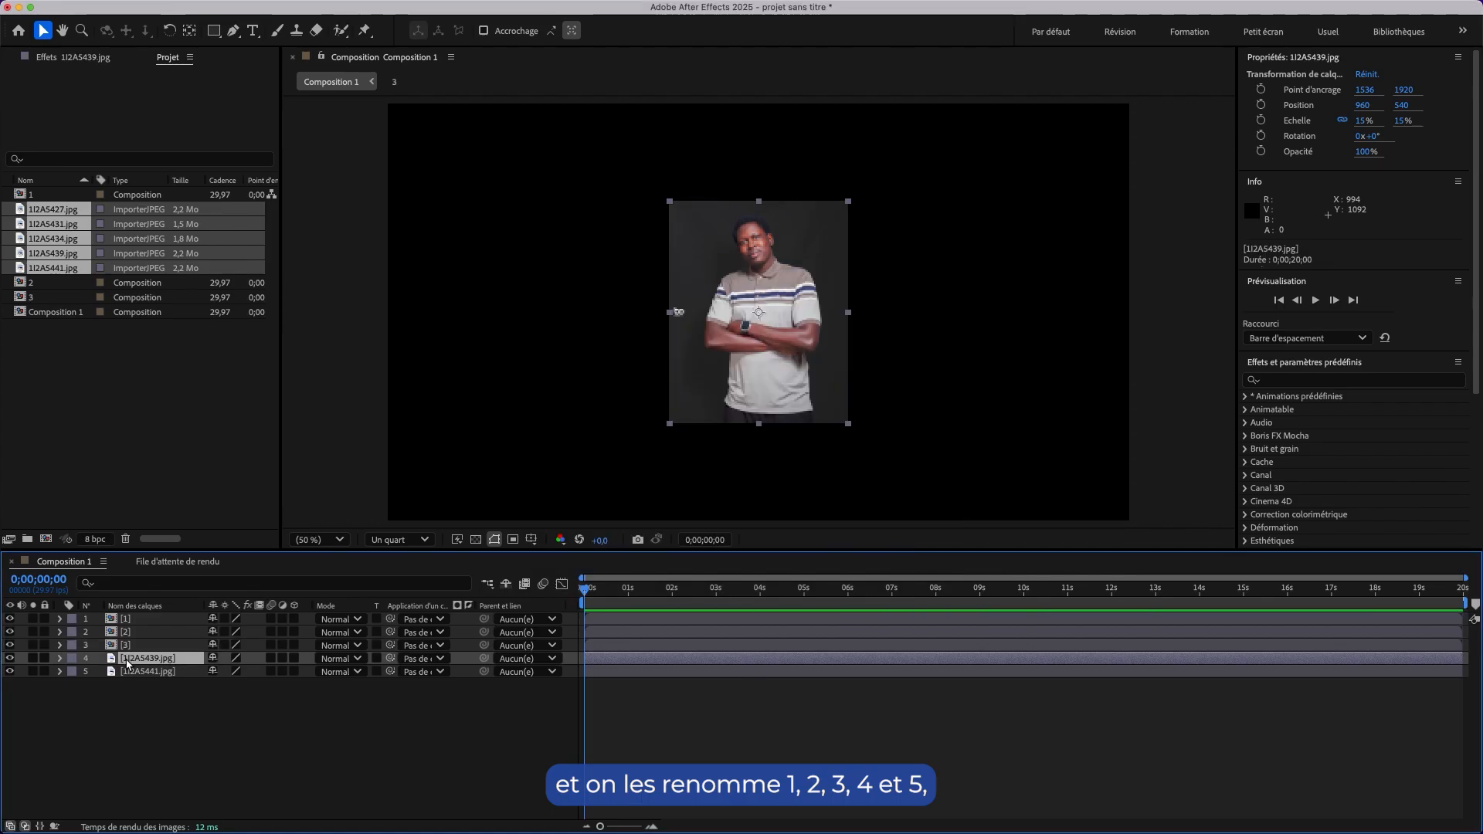
{"action": "right_click", "coordinate": [139, 661]}
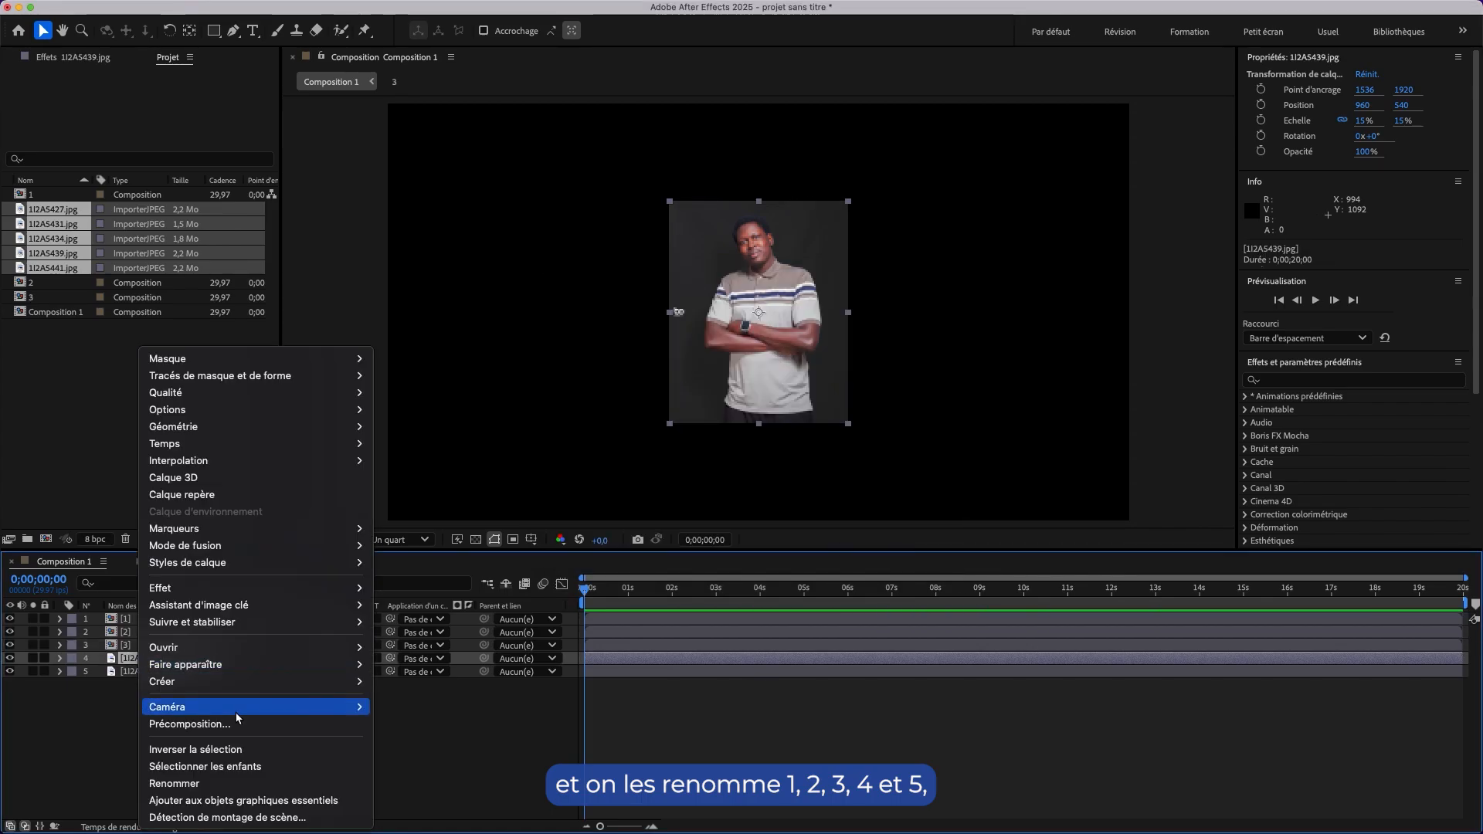
{"action": "left_click", "coordinate": [243, 726]}
{"action": "type", "text": "4"}
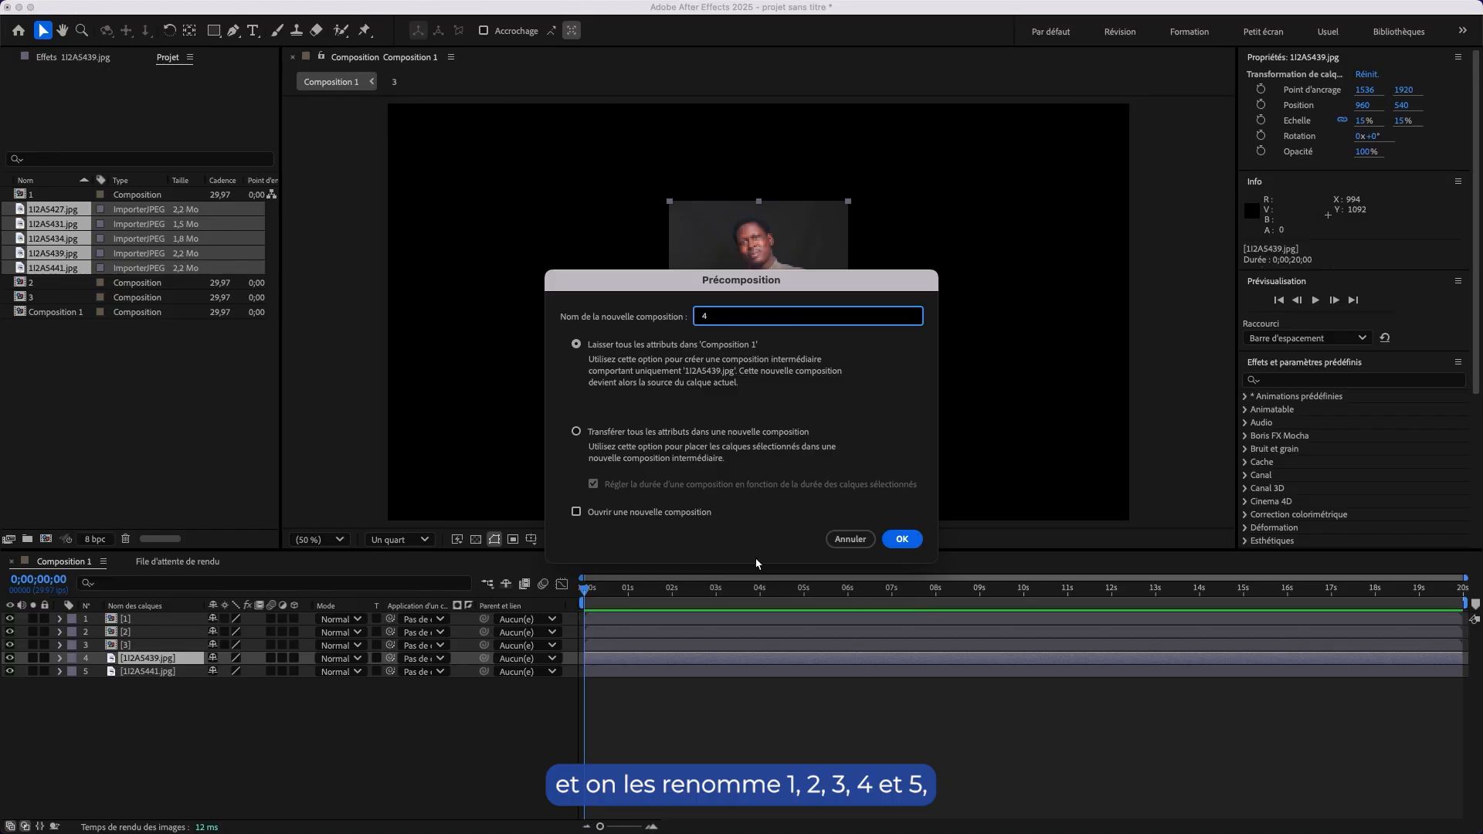
{"action": "left_click", "coordinate": [902, 539]}
Precompose the 1I2A5441.jpg layer under the name 5, leaving all attributes in Composition 1.
{"action": "left_click", "coordinate": [147, 672]}
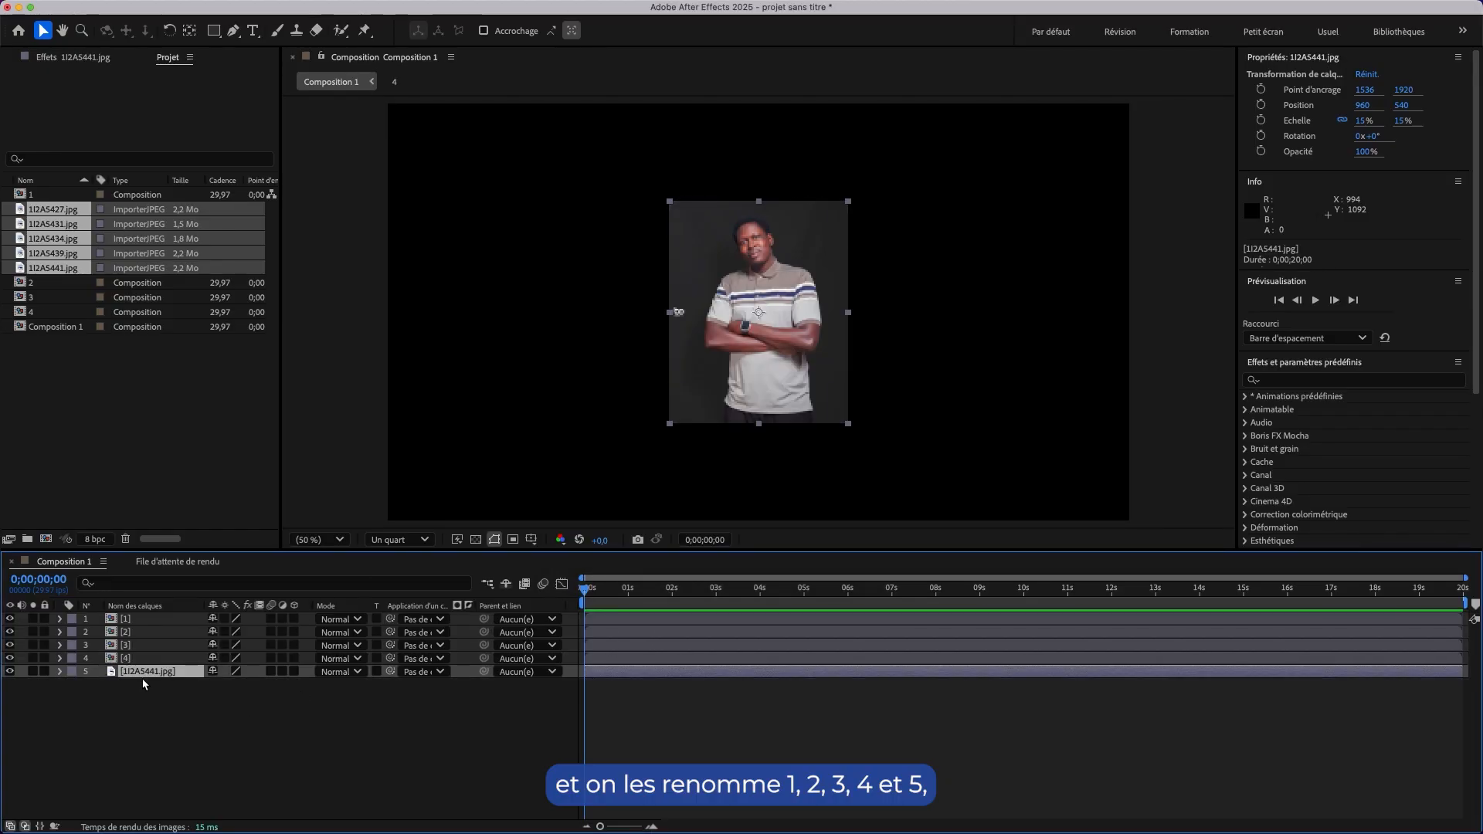
{"action": "right_click", "coordinate": [189, 673]}
{"action": "left_click", "coordinate": [226, 723]}
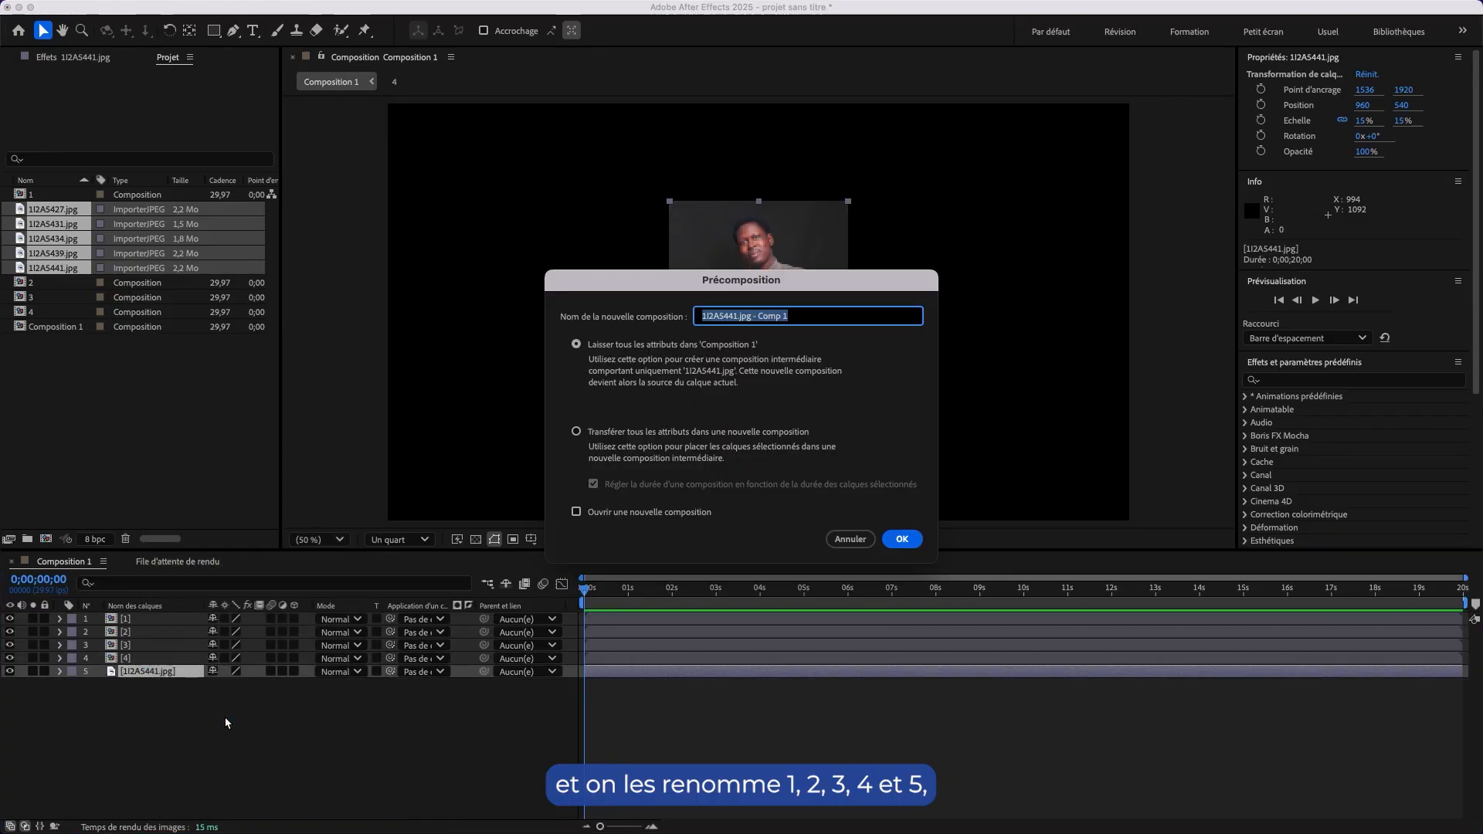
{"action": "type", "text": "5"}
{"action": "key", "text": "Return"}
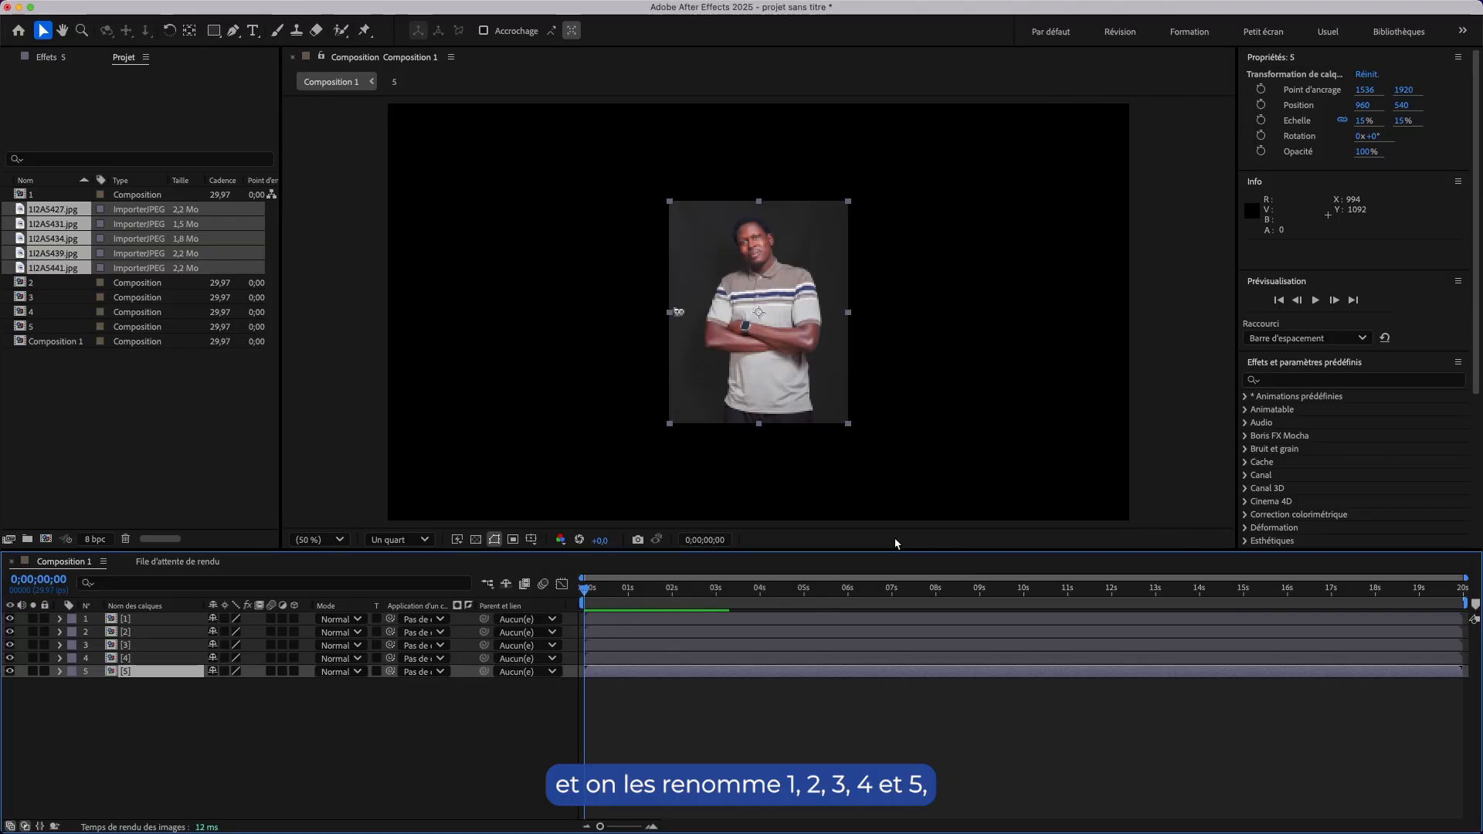
{"action": "left_click", "coordinate": [130, 622]}
{"action": "left_click", "coordinate": [134, 632]}
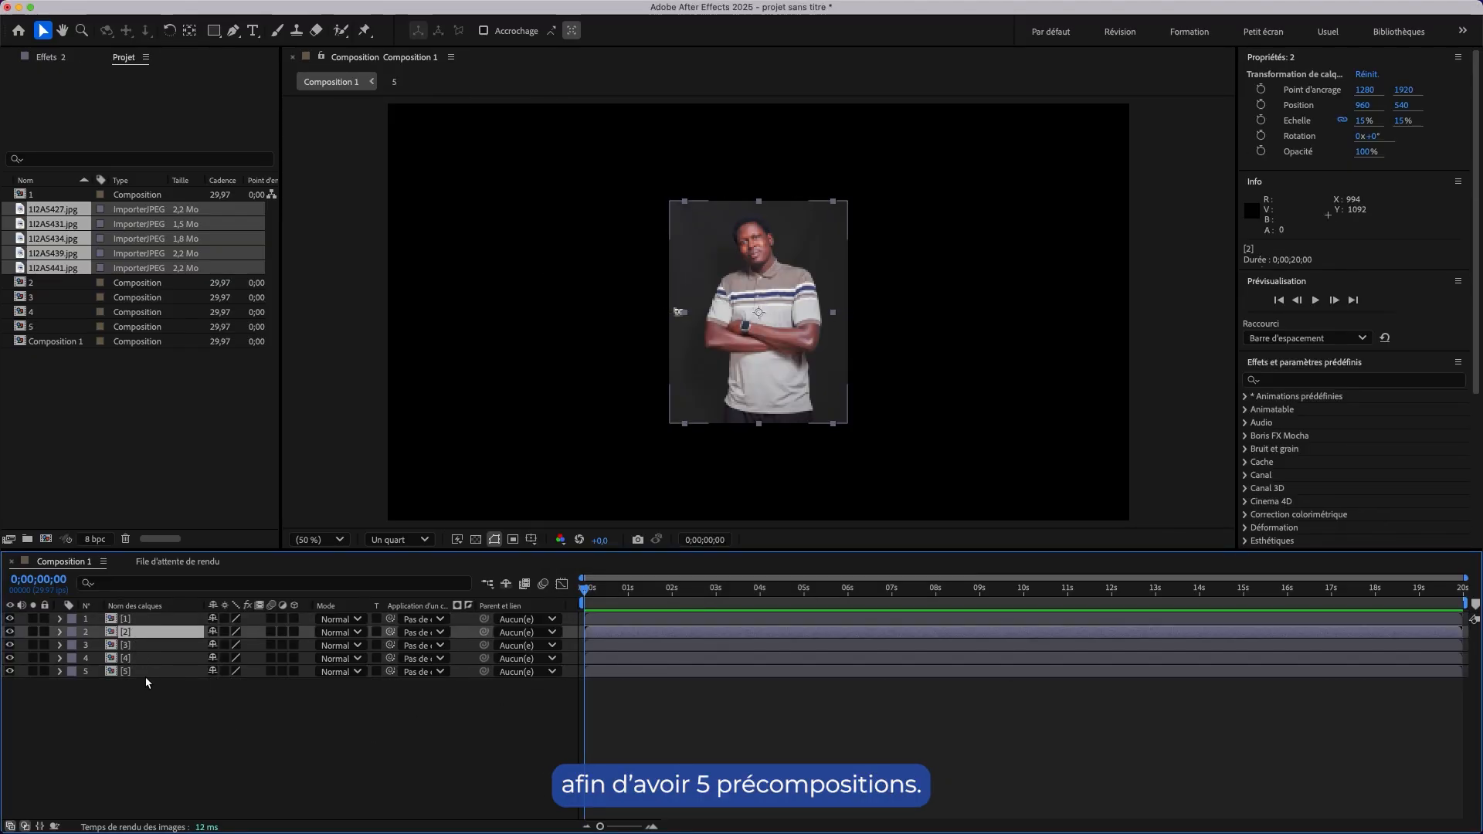
{"action": "left_click", "coordinate": [146, 684]}
Turn precomposition 1 into a 3D layer and set its Z position to -1000.
{"action": "left_click", "coordinate": [142, 620]}
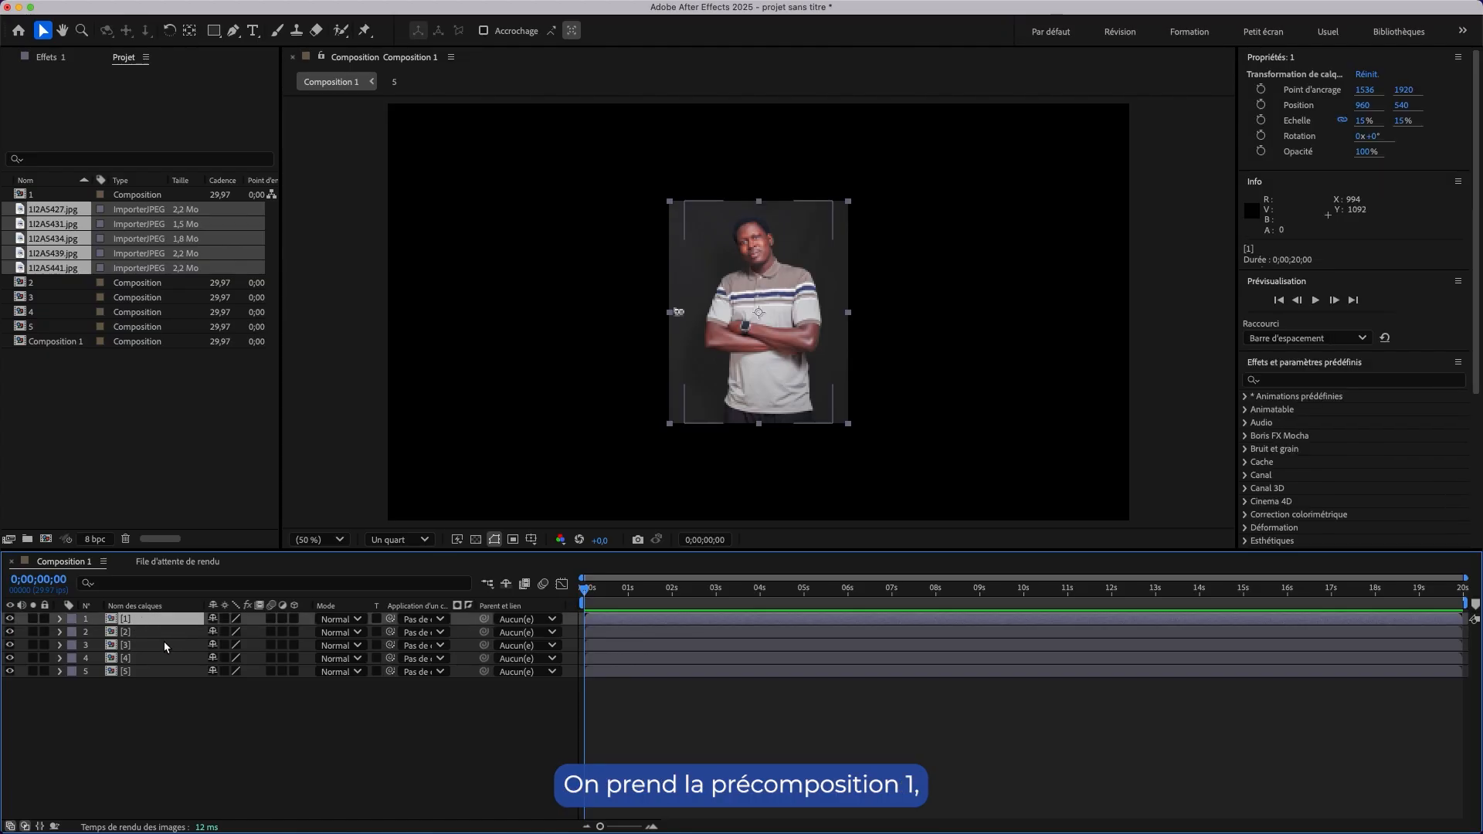
{"action": "left_click", "coordinate": [294, 618]}
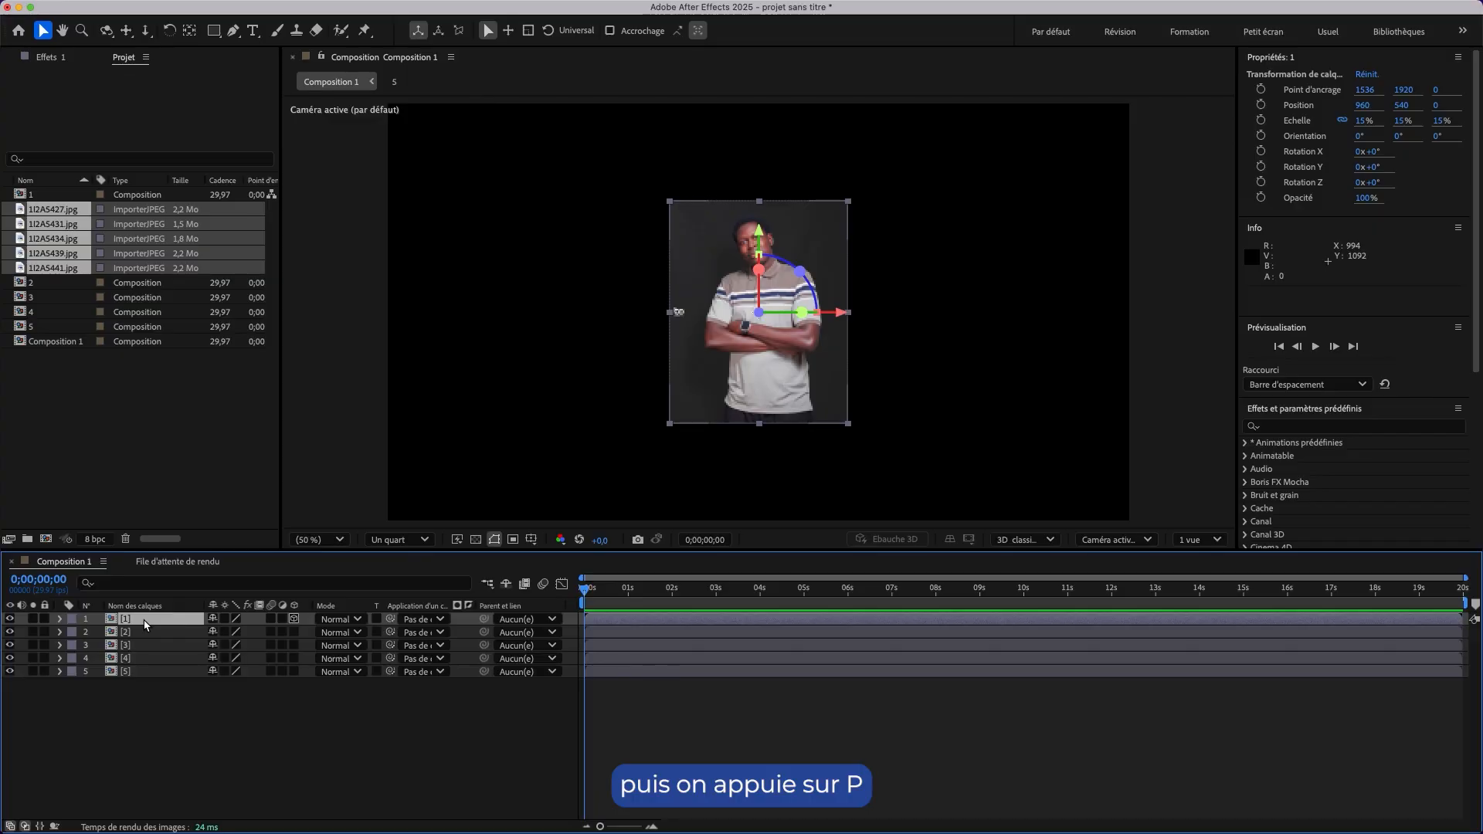
{"action": "key", "text": "p"}
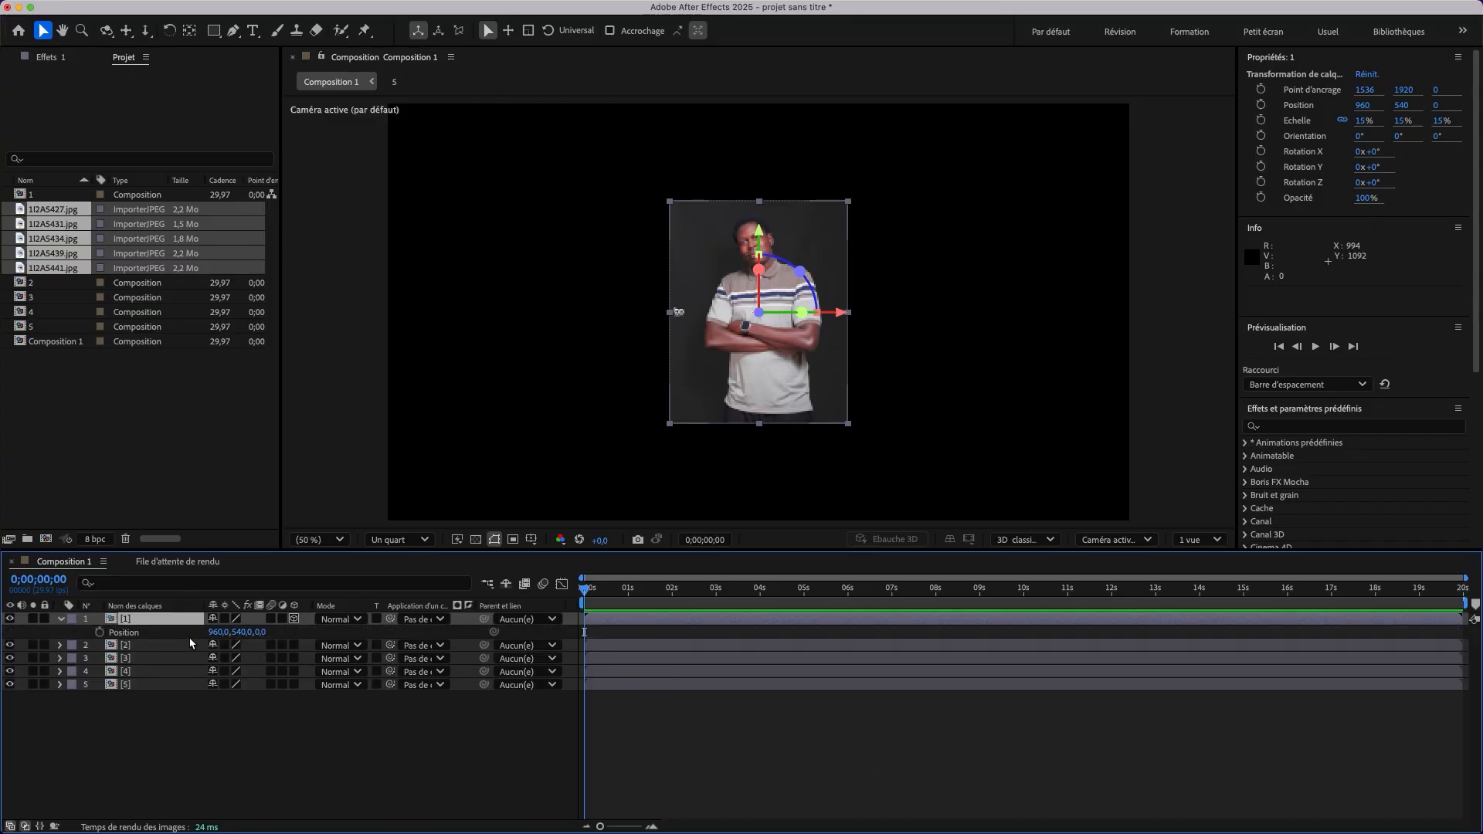
{"action": "left_click", "coordinate": [260, 631]}
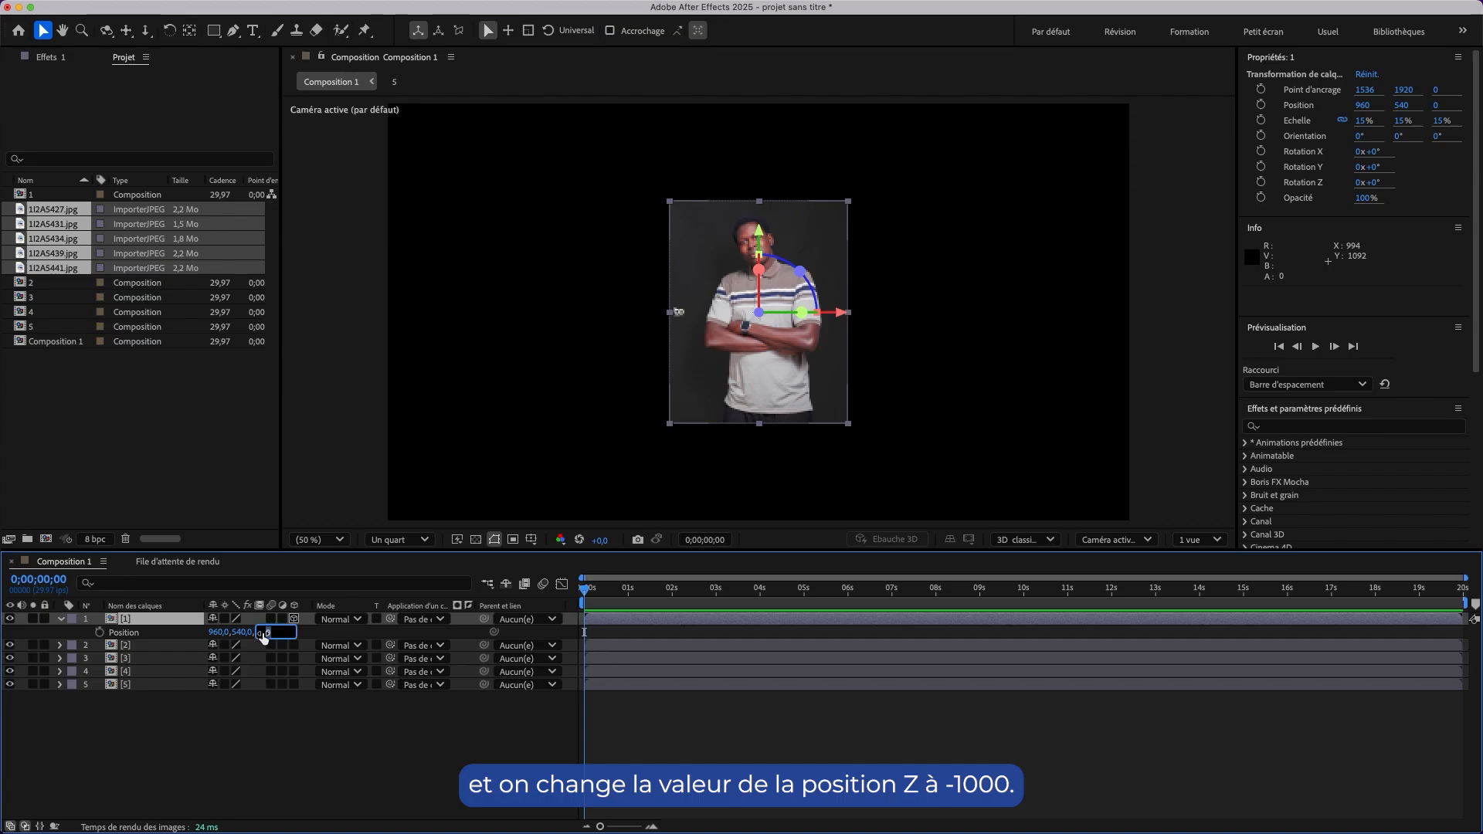
{"action": "type", "text": "-1"}
{"action": "type", "text": "000"}
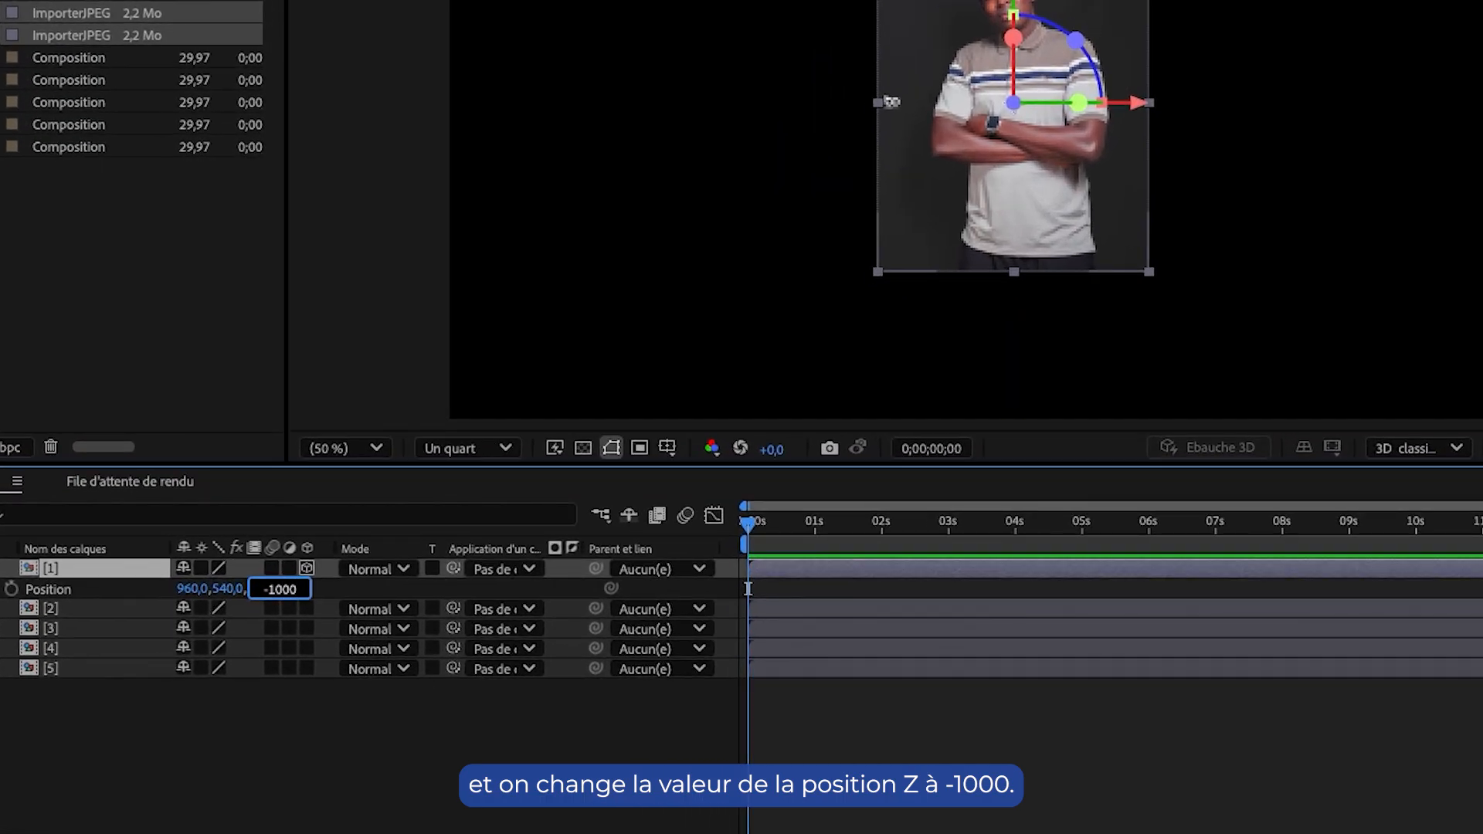
{"action": "type", "text": ".0"}
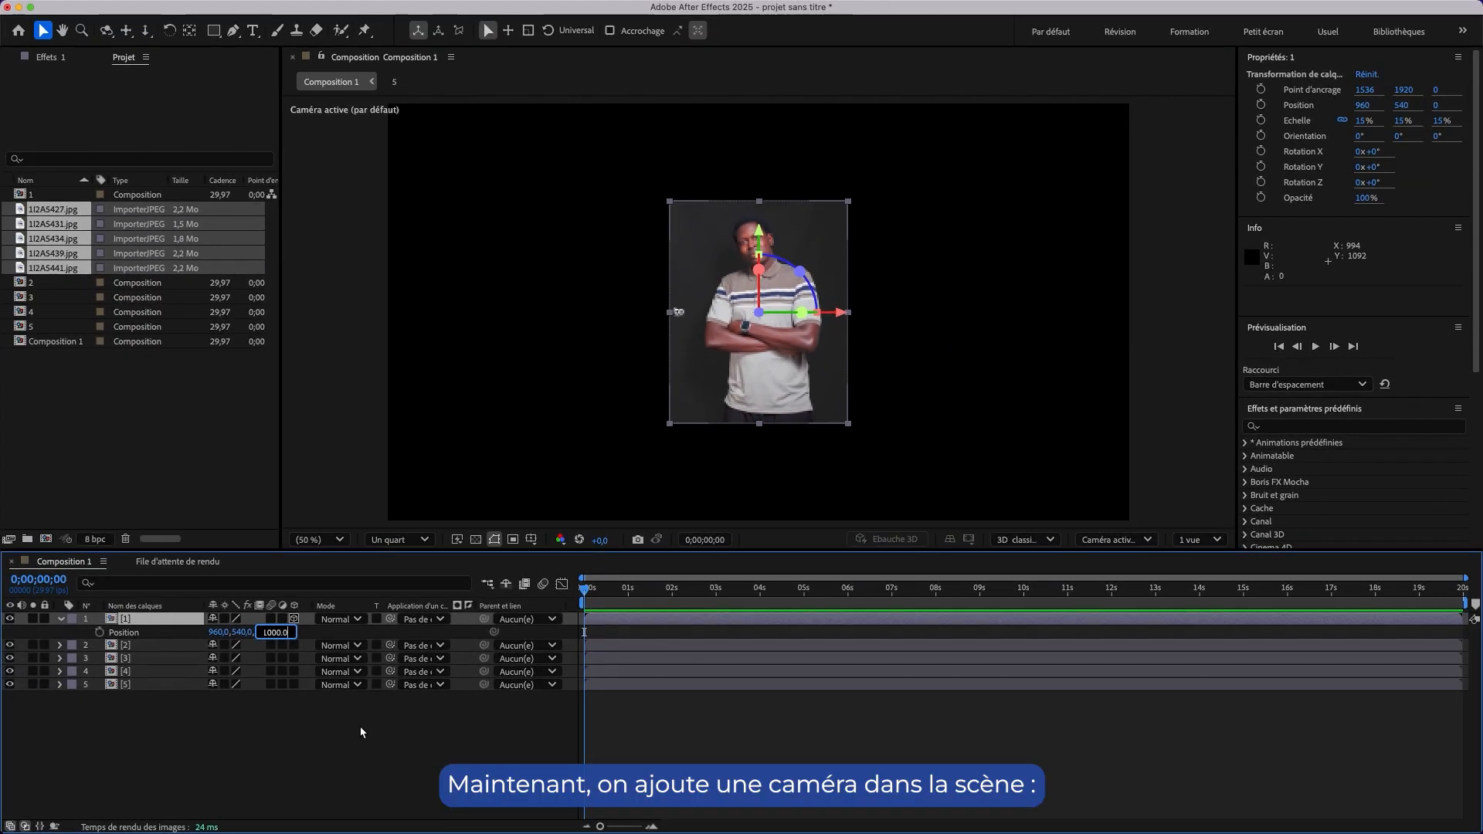
{"action": "left_click", "coordinate": [360, 730]}
{"action": "left_click", "coordinate": [126, 620]}
{"action": "key", "text": "p"}
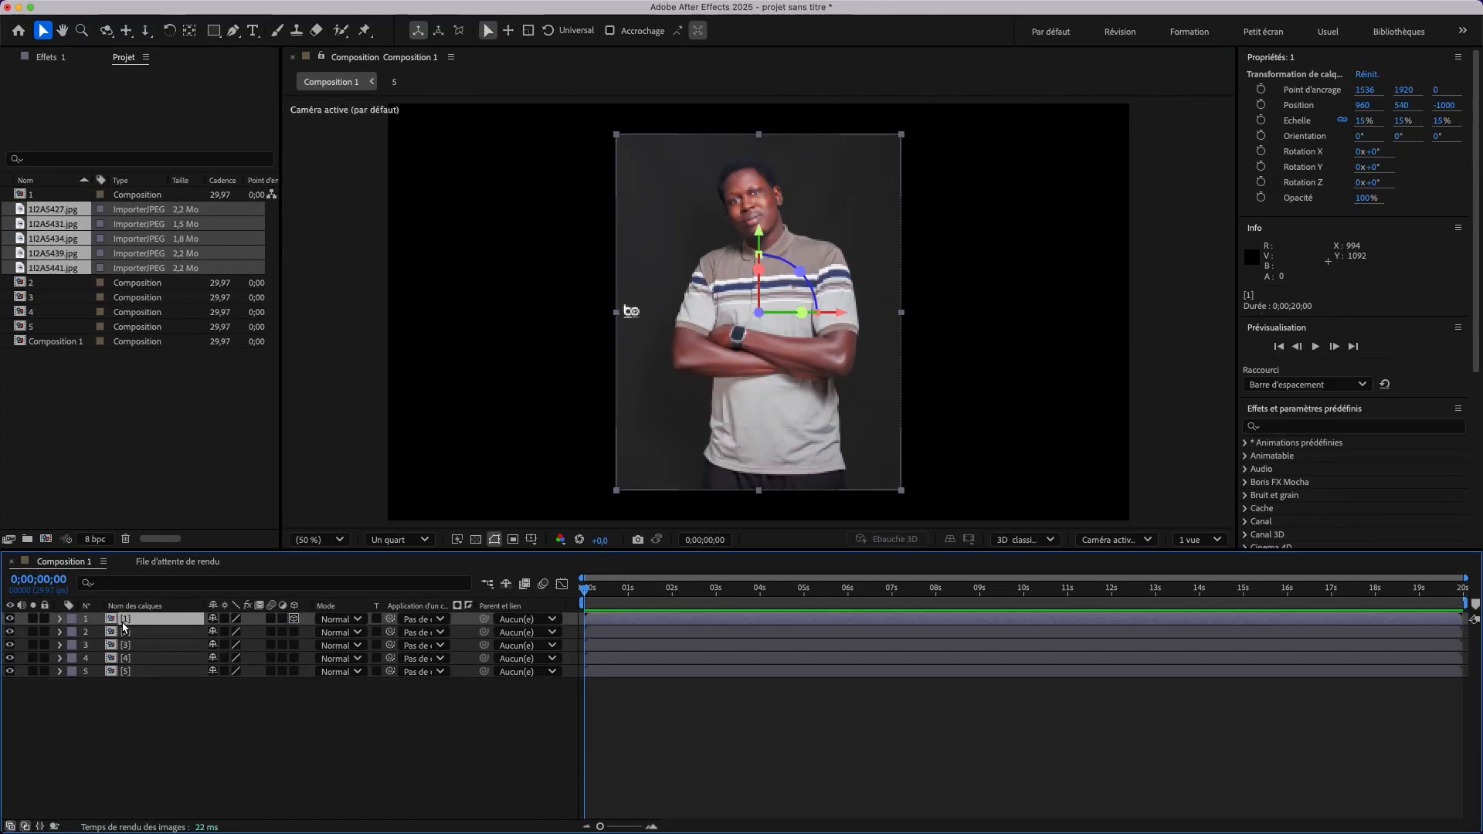
Add a two-node camera with the 28 mm preset to Composition 1.
{"action": "left_click", "coordinate": [175, 719]}
{"action": "right_click", "coordinate": [175, 719]}
{"action": "mouse_move", "coordinate": [362, 633]}
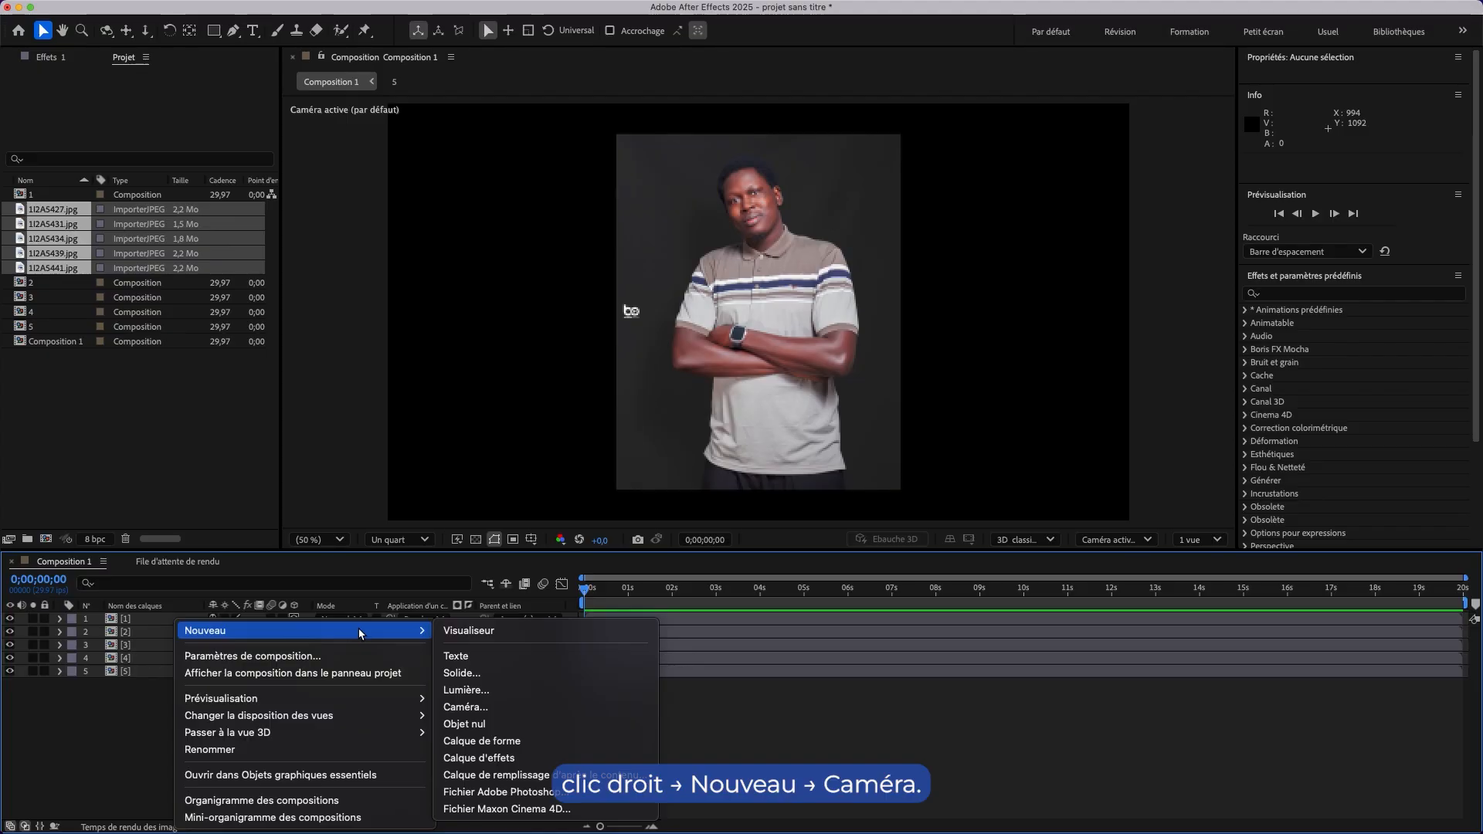
{"action": "left_click", "coordinate": [480, 706]}
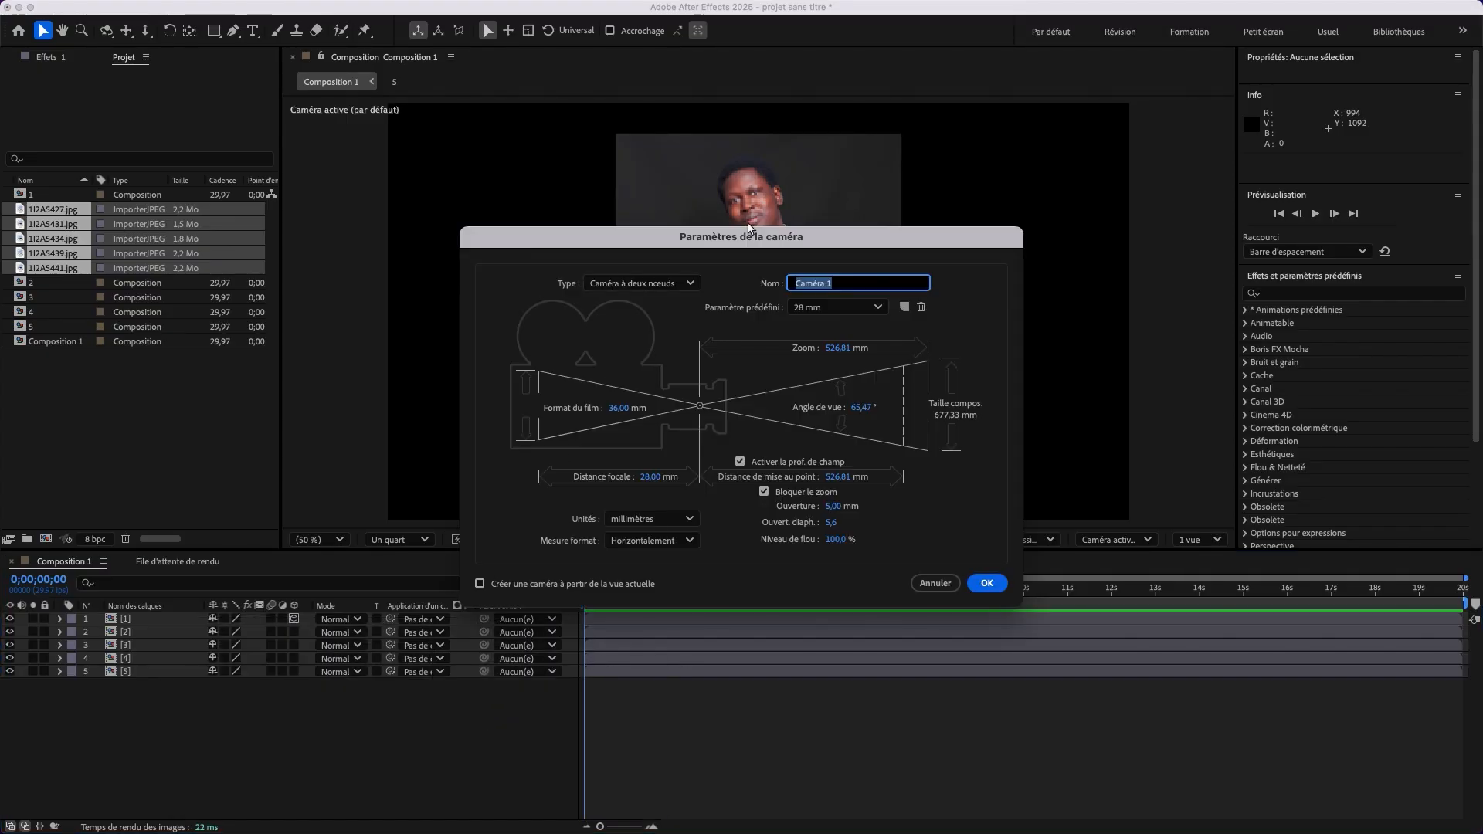
{"action": "left_click", "coordinate": [684, 284]}
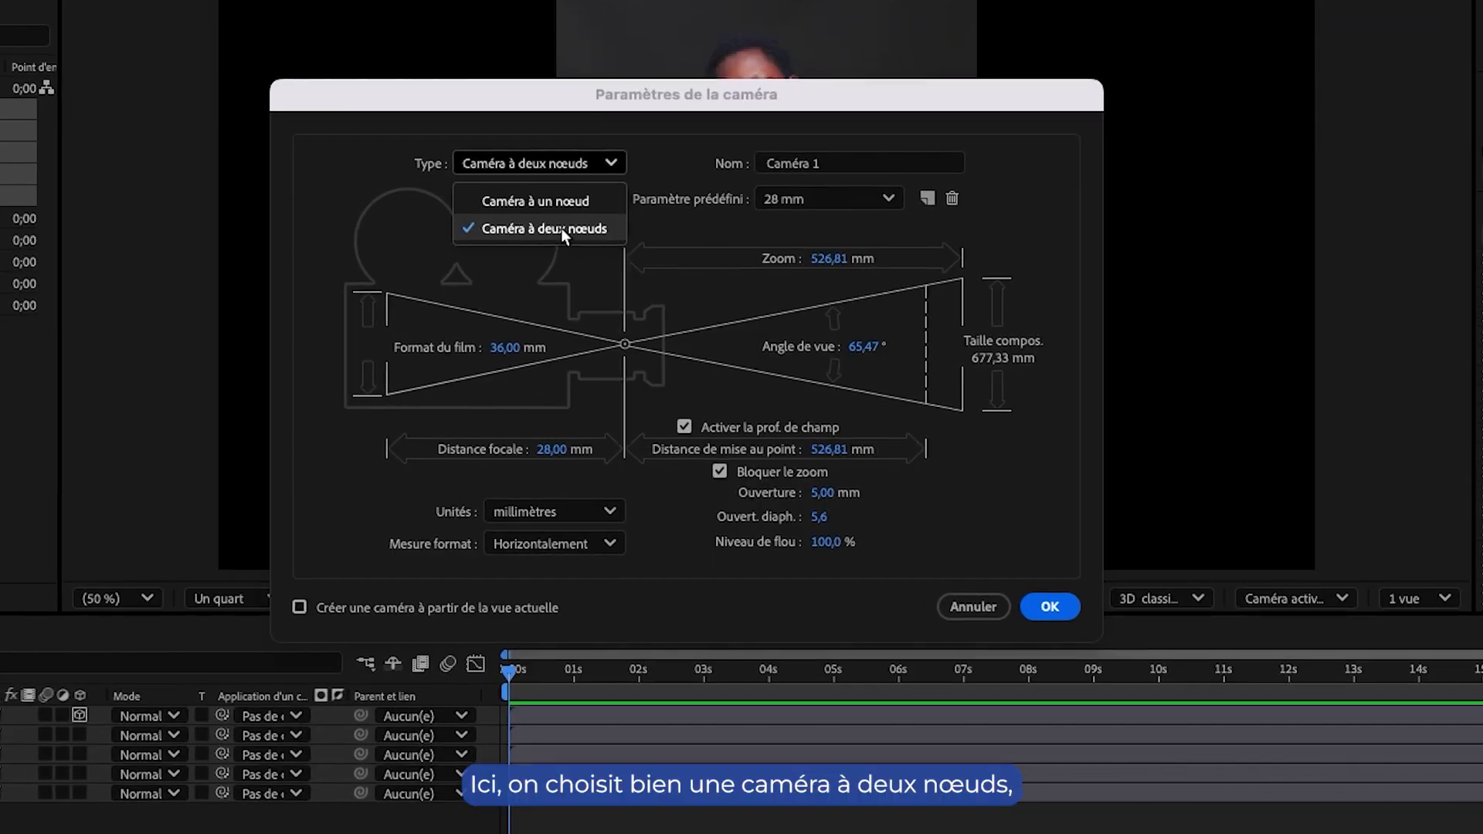
{"action": "left_click", "coordinate": [646, 156]}
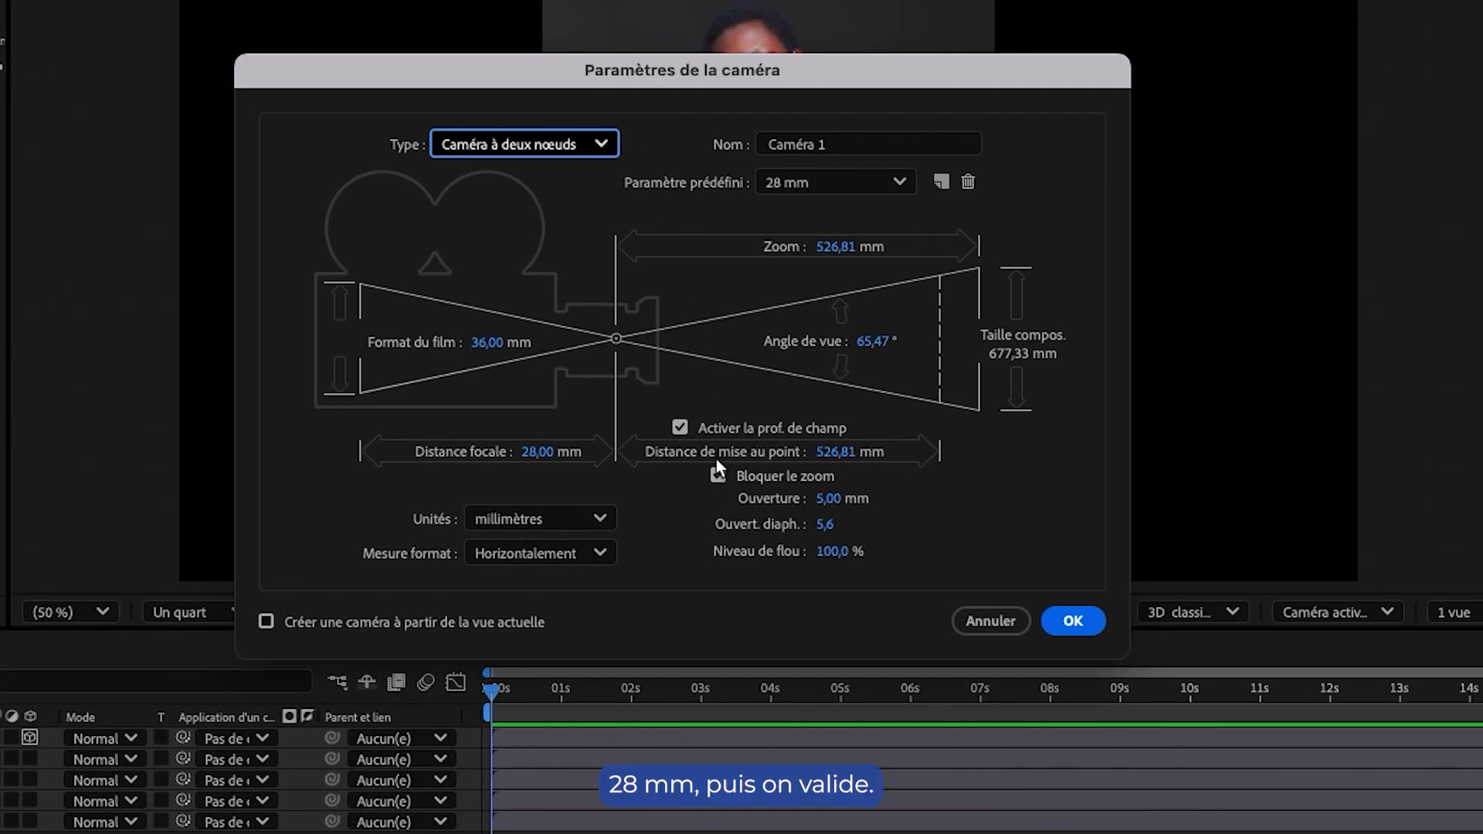
{"action": "left_click", "coordinate": [808, 181]}
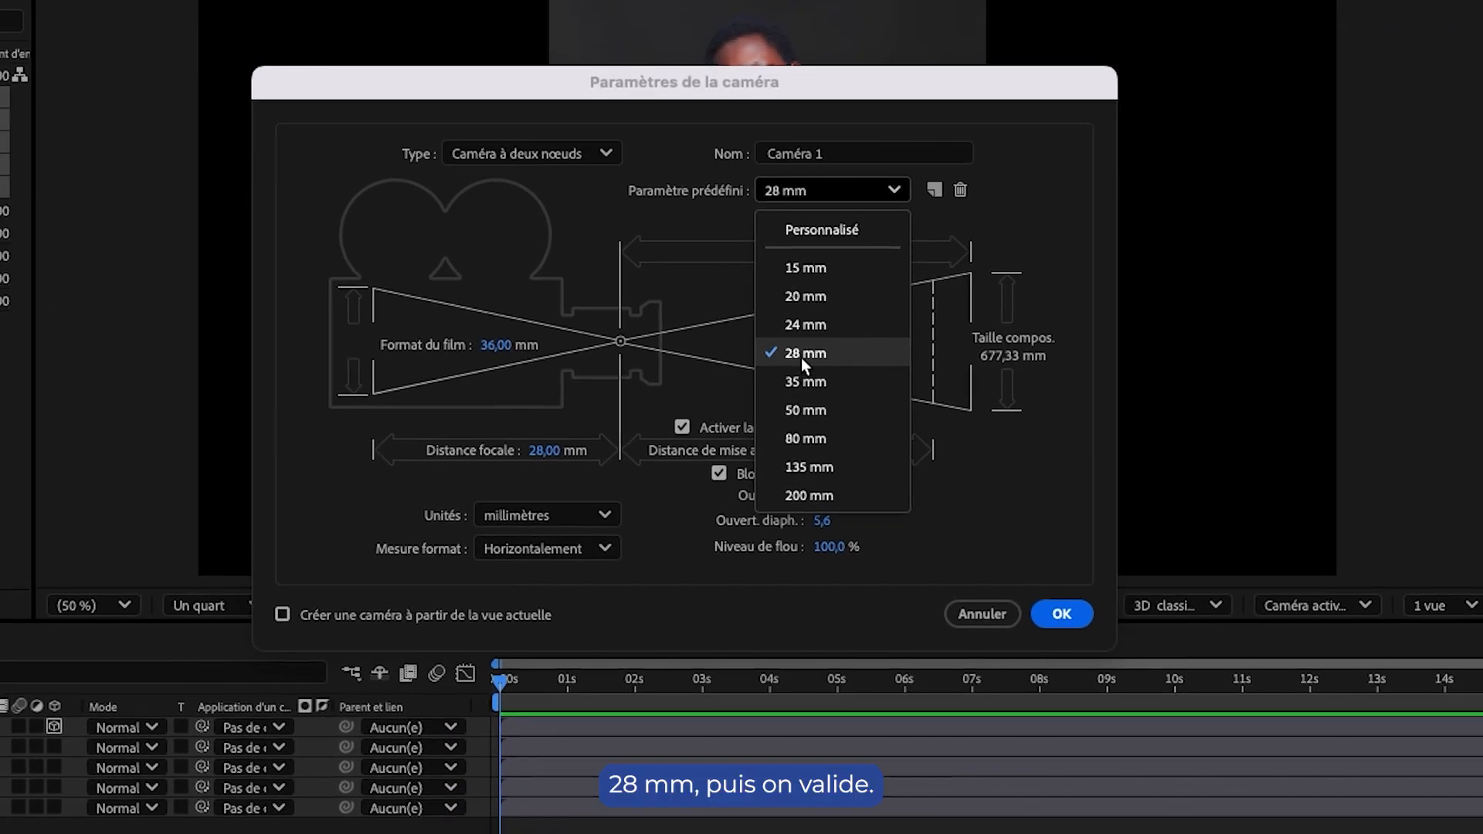
{"action": "left_click", "coordinate": [801, 354]}
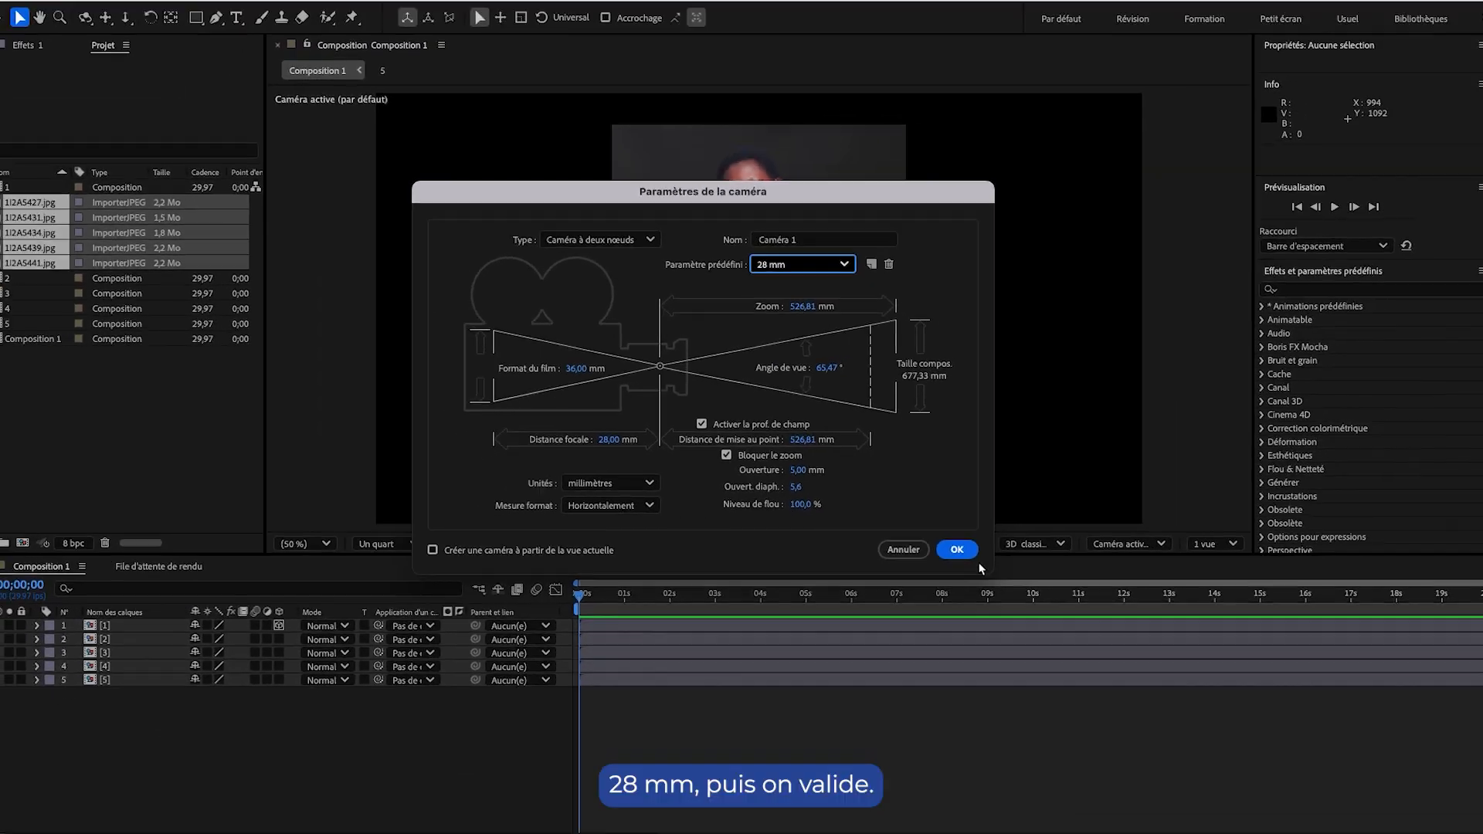
{"action": "left_click", "coordinate": [956, 549]}
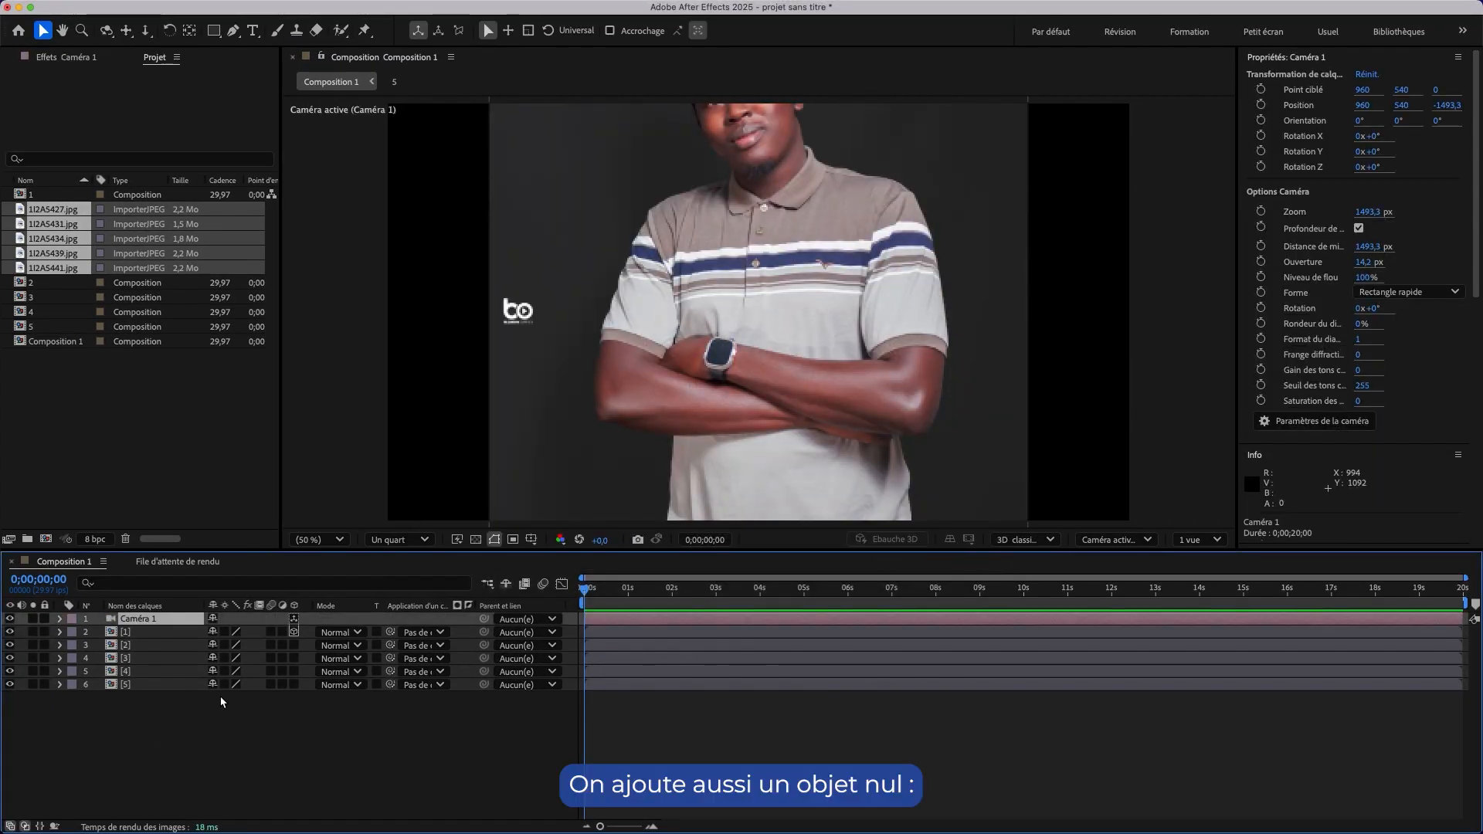
Add a null object to Composition 1 and rename it Rotation.
{"action": "right_click", "coordinate": [250, 722]}
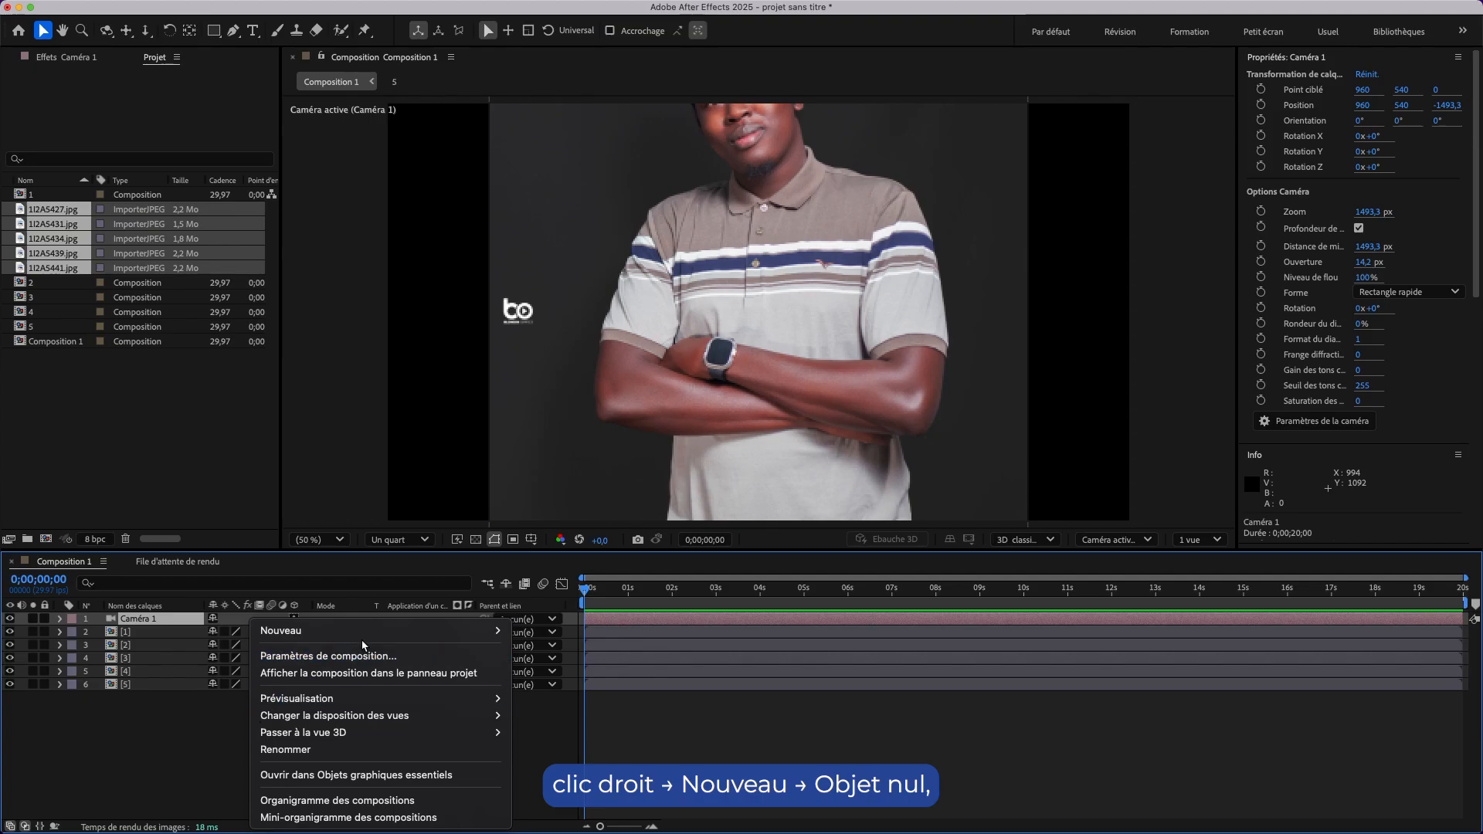
{"action": "mouse_move", "coordinate": [370, 630]}
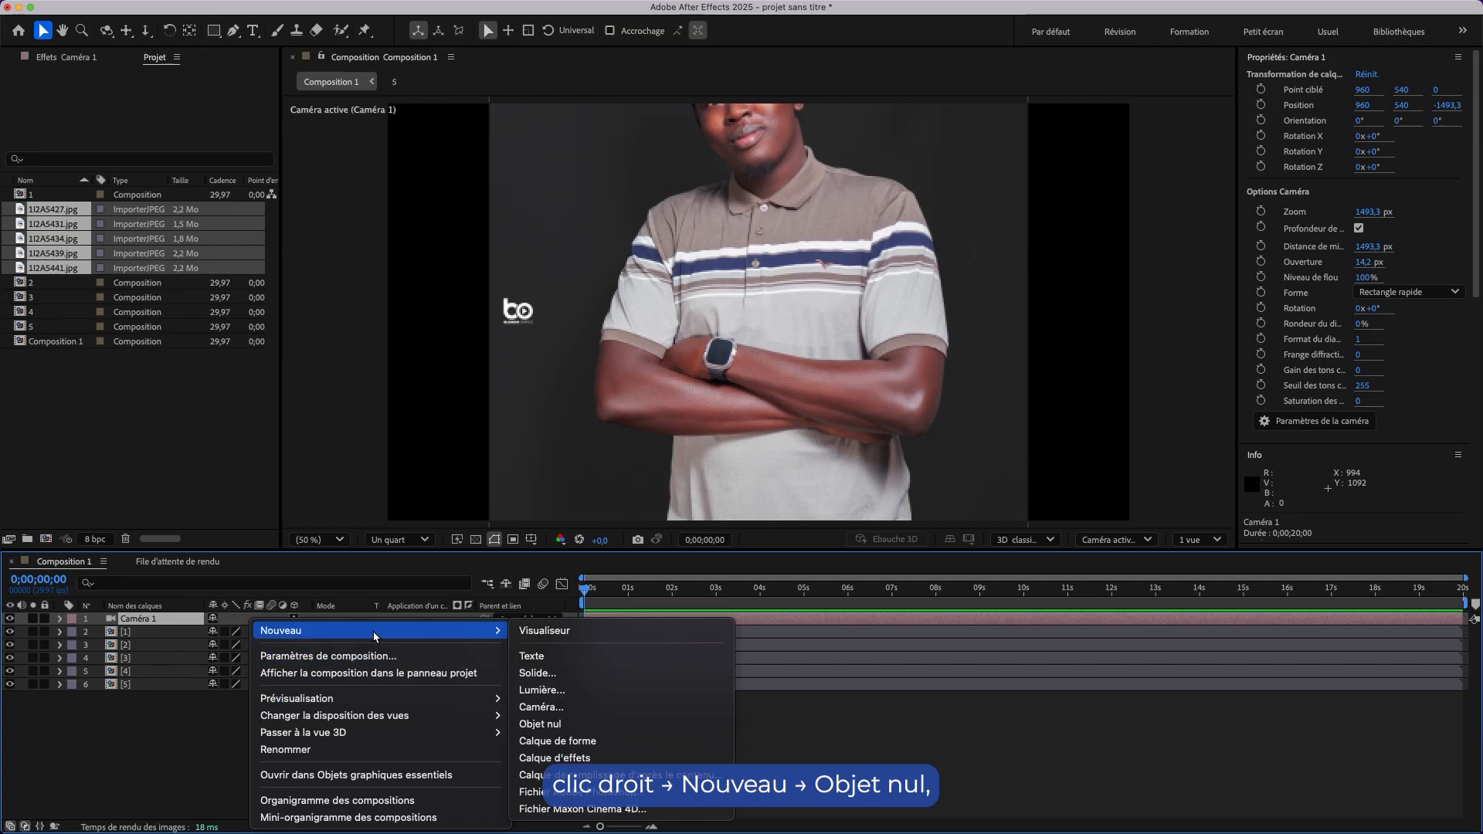
{"action": "left_click", "coordinate": [550, 731]}
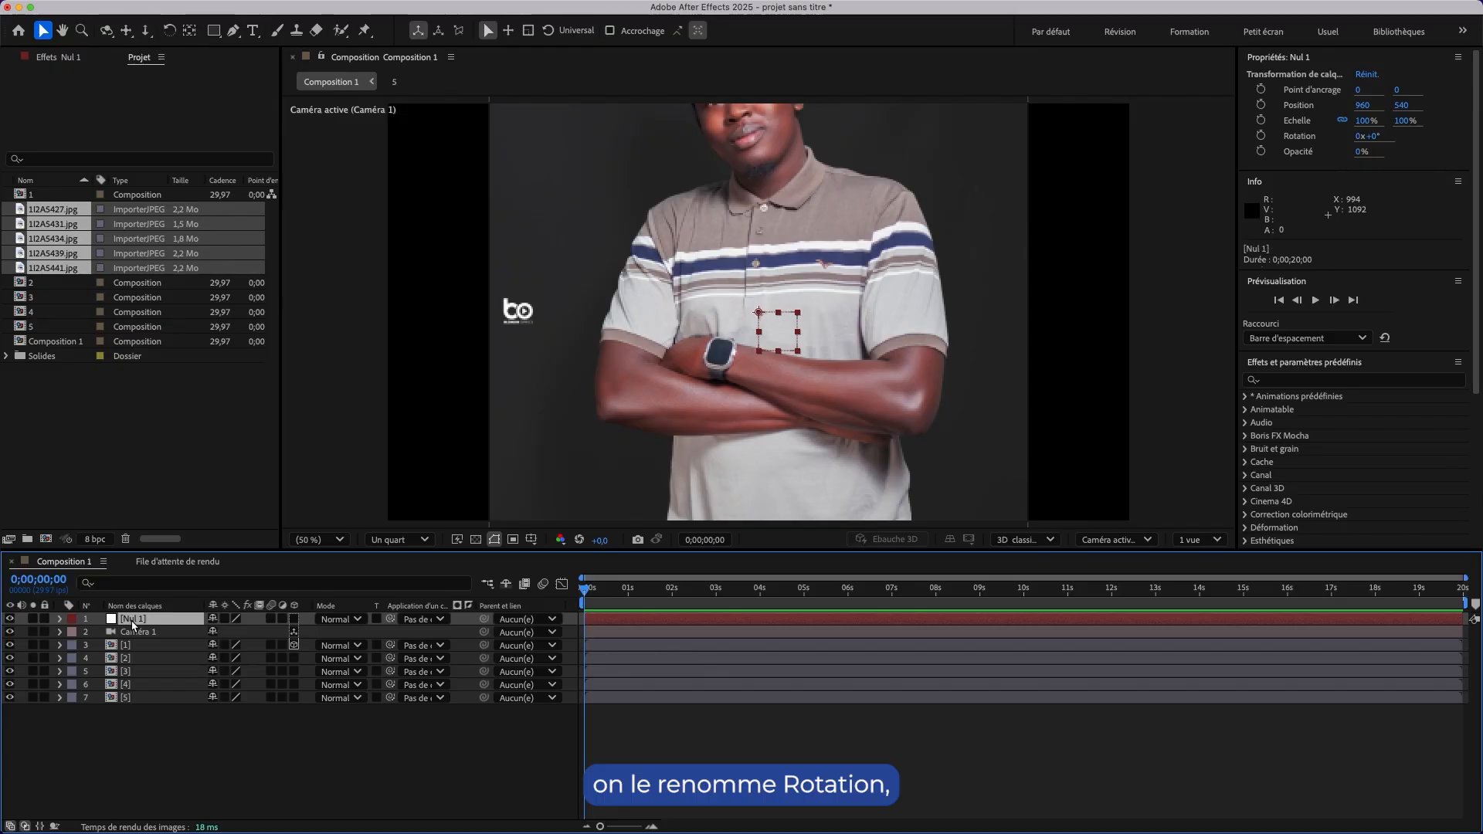
{"action": "key", "text": "Return"}
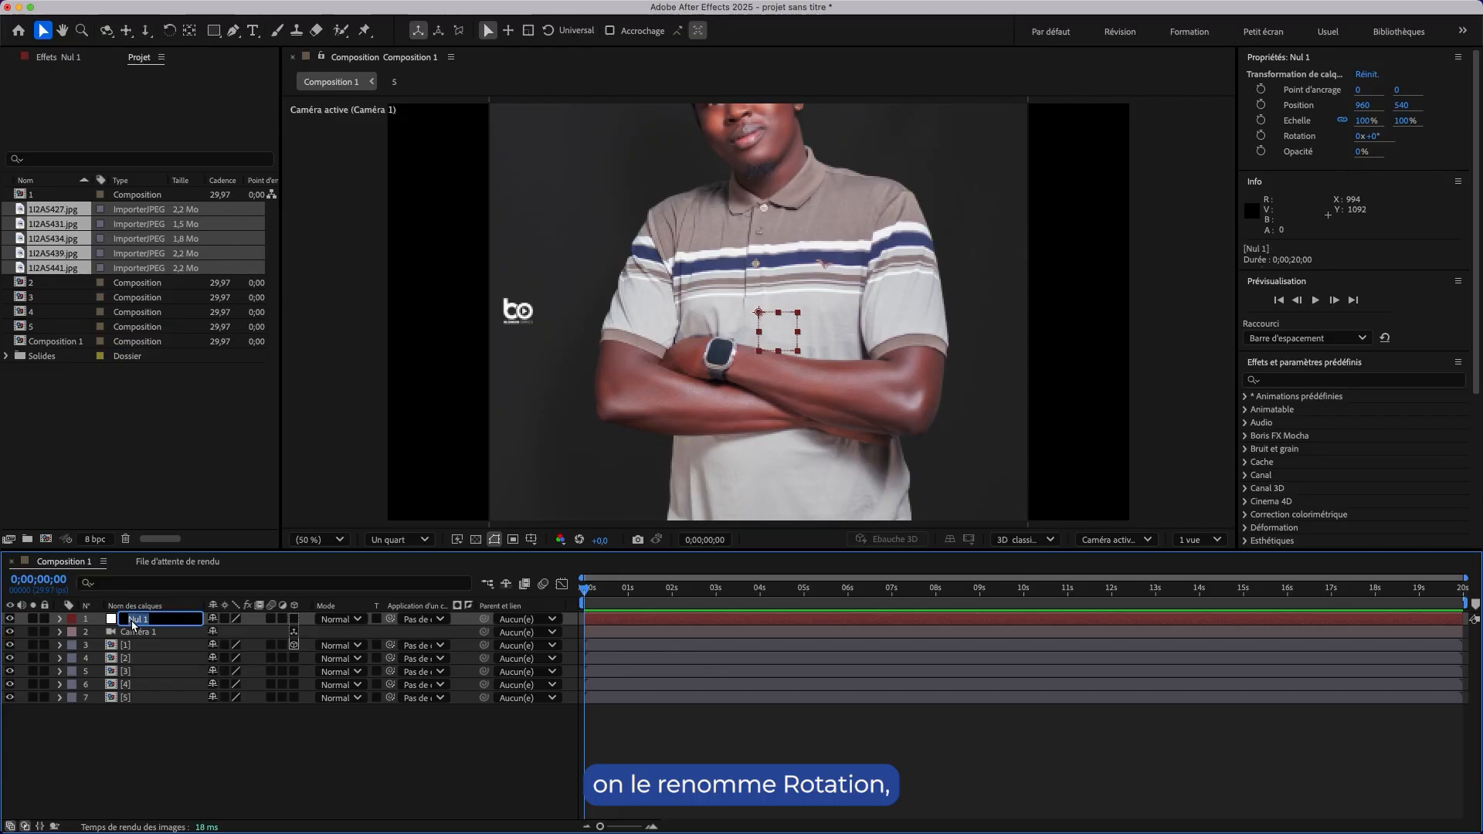
{"action": "type", "text": "Rotation"}
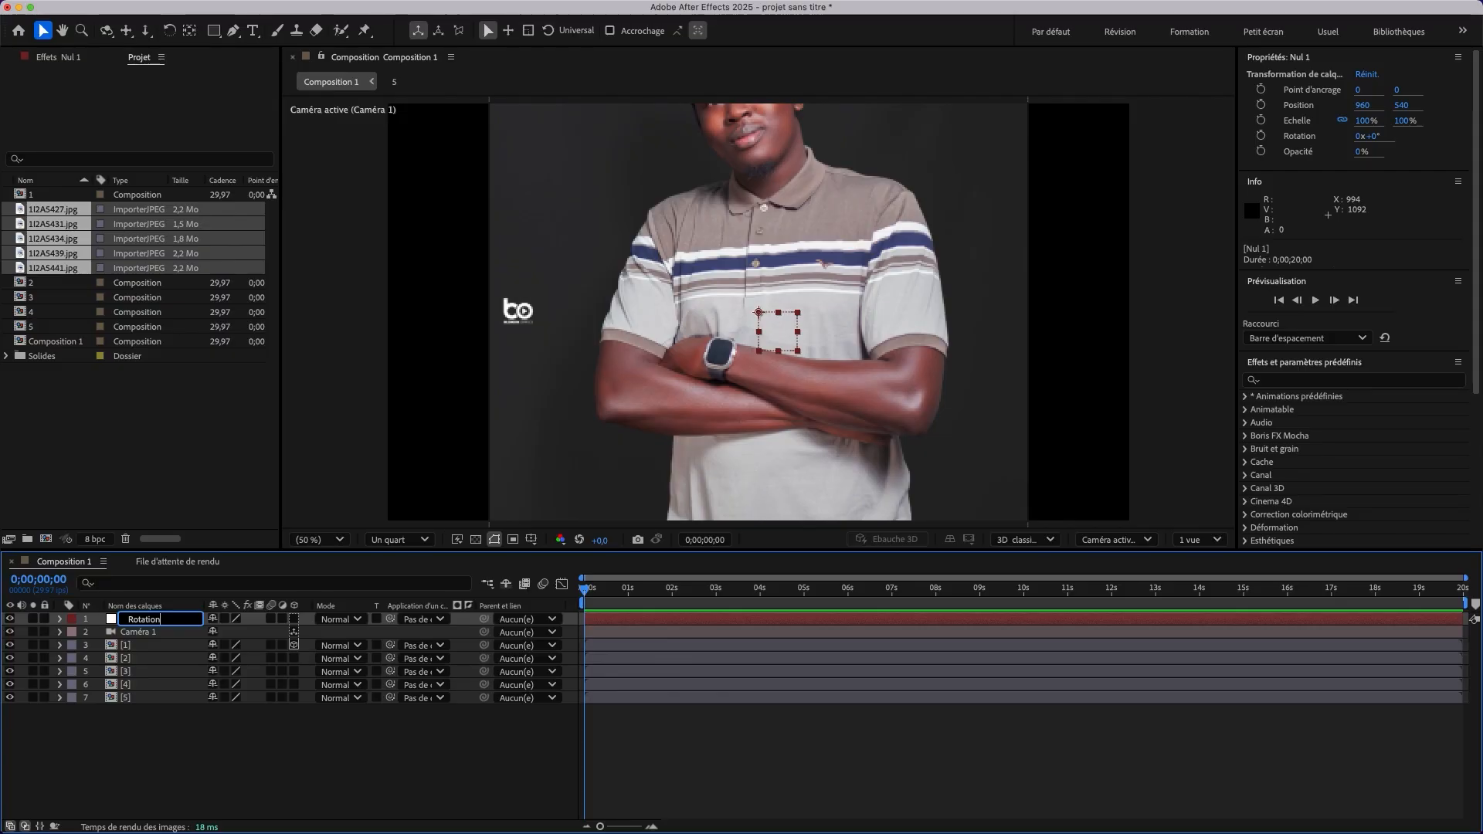
{"action": "left_click", "coordinate": [171, 723]}
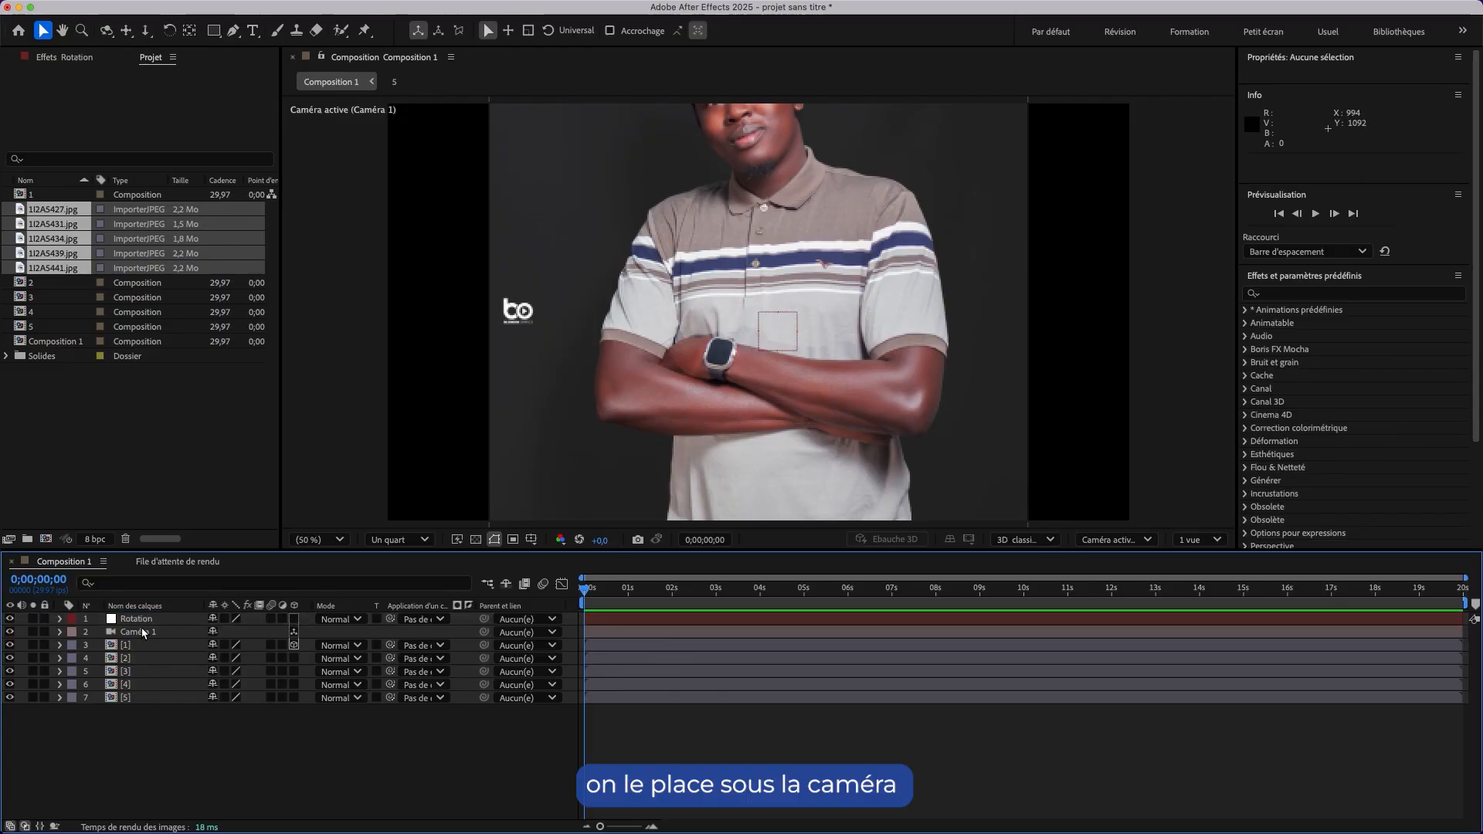
Move the Rotation null just below the camera in the layer stack and make it a 3D layer.
{"action": "left_click_drag", "start_coordinate": [143, 626], "coordinate": [145, 647]}
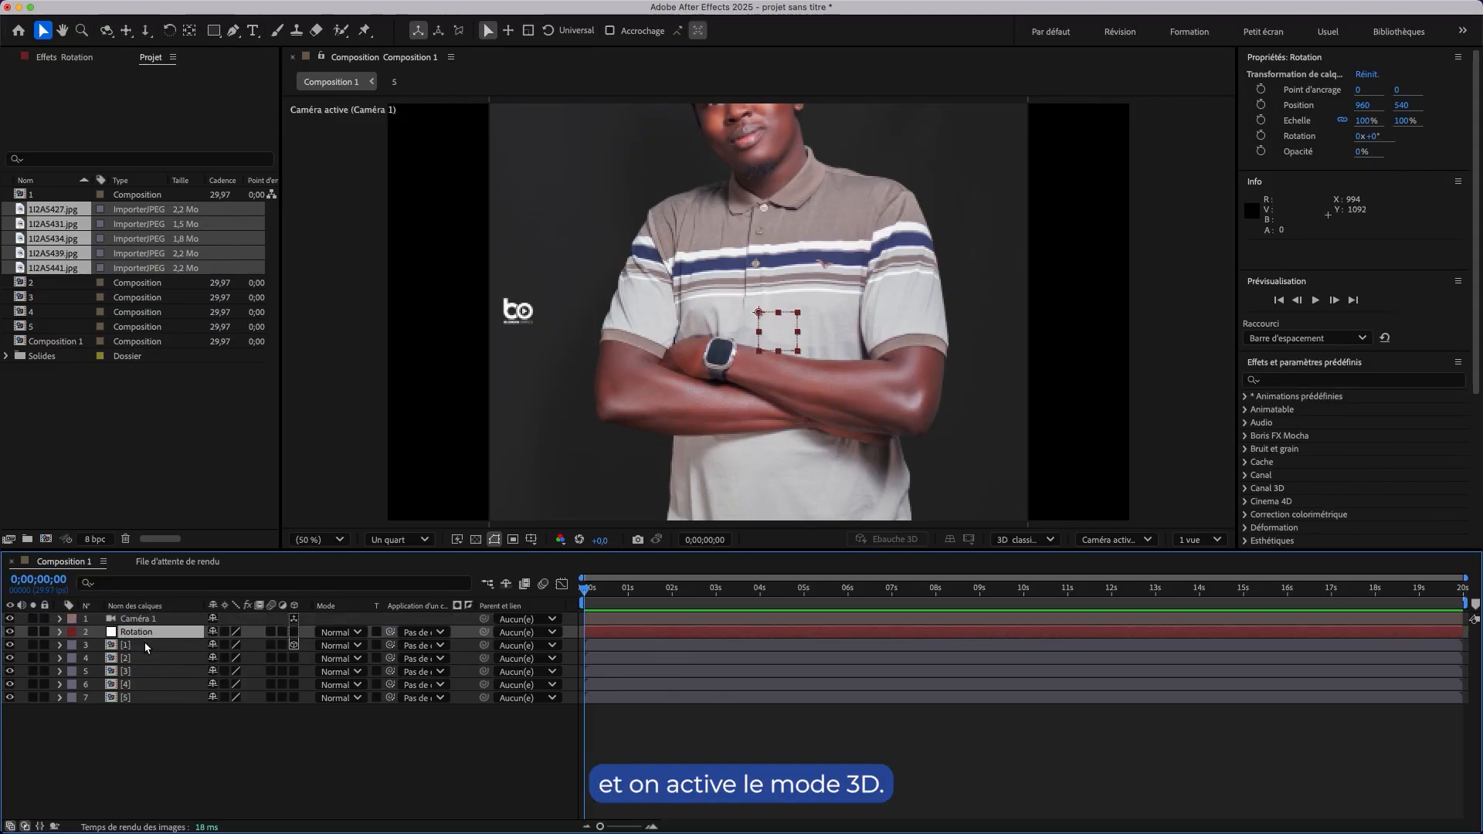
{"action": "left_click", "coordinate": [152, 645]}
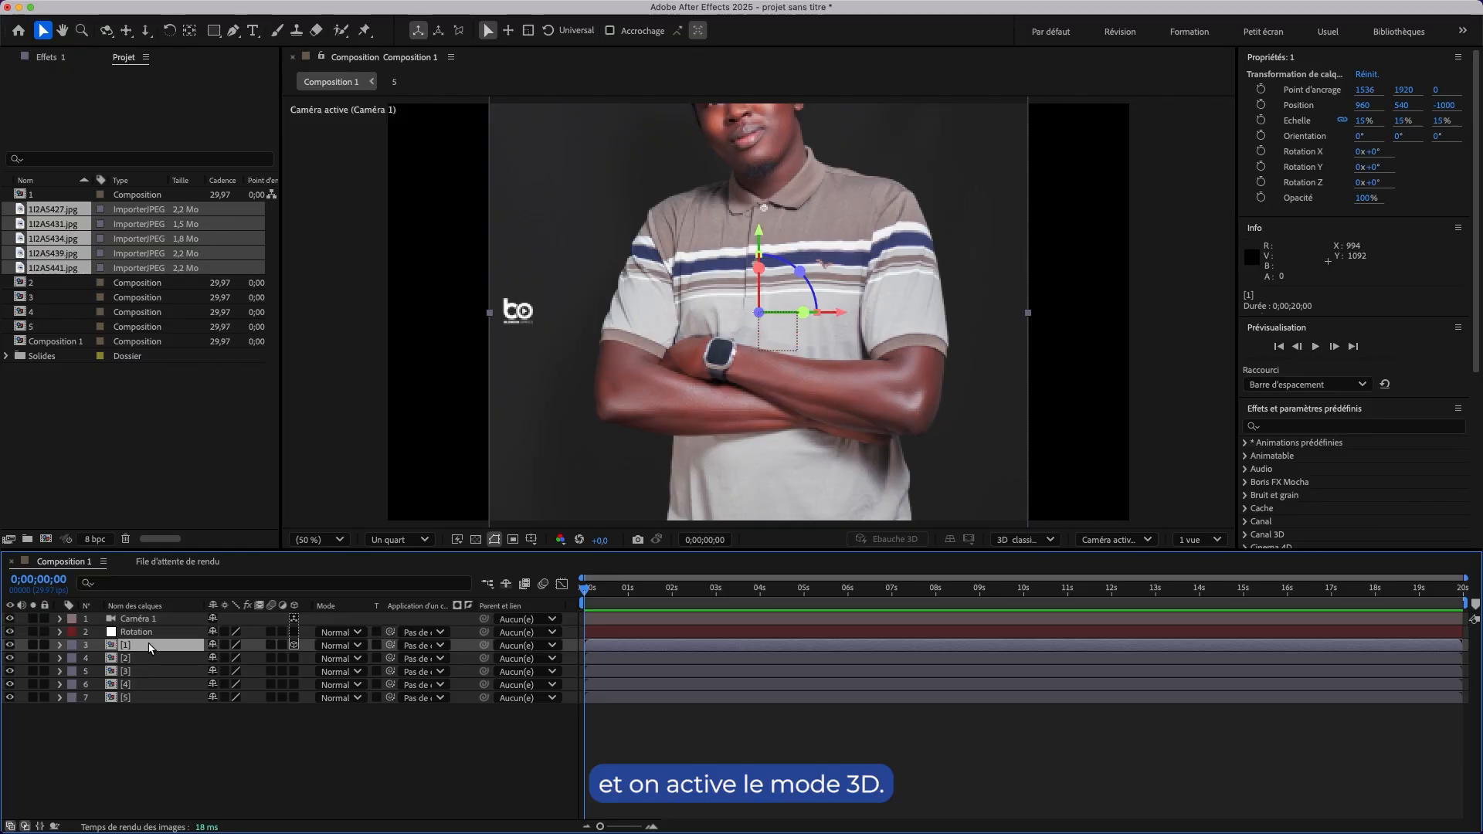
{"action": "left_click", "coordinate": [294, 633]}
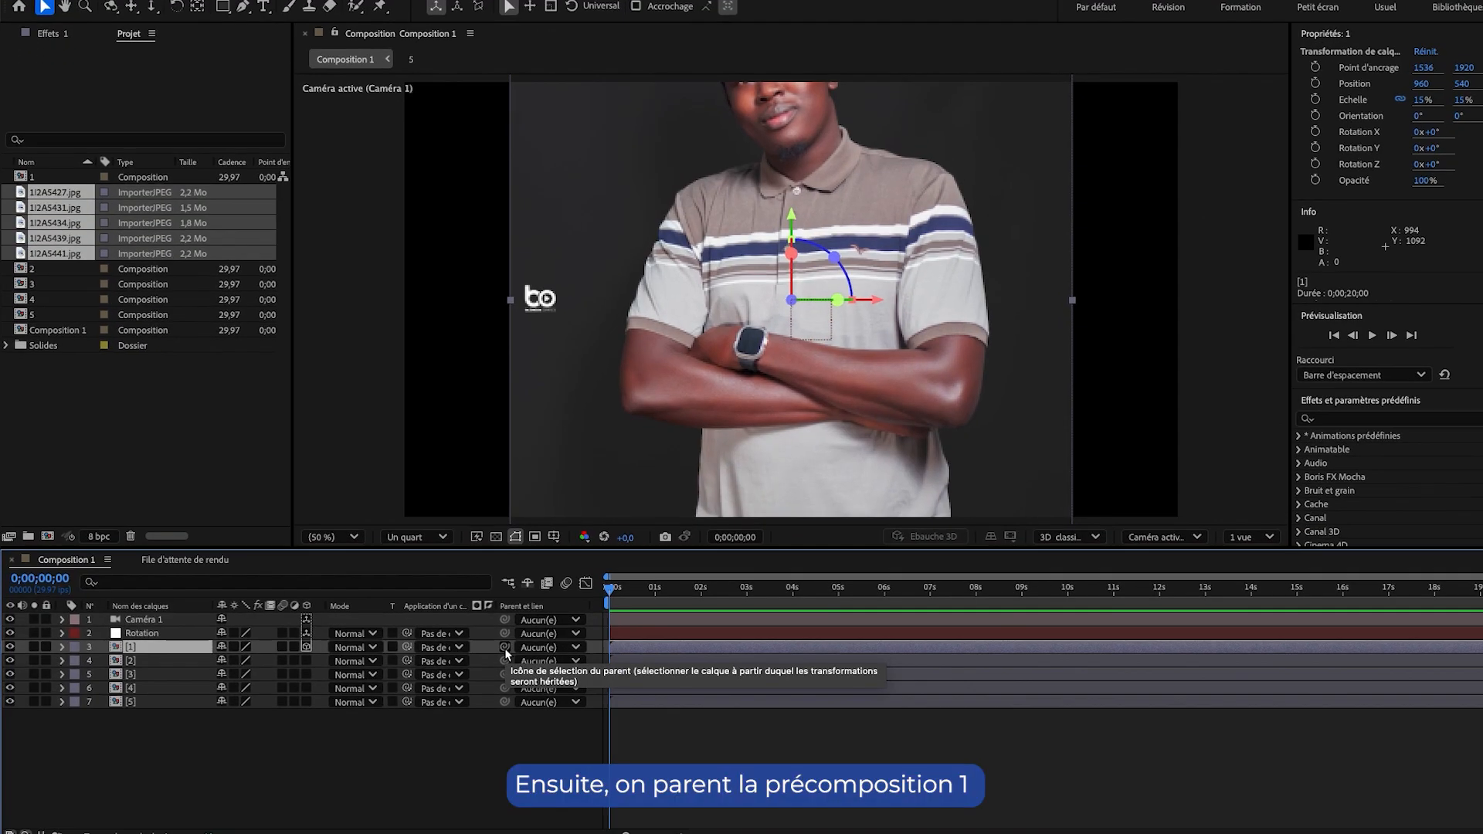
Test the Rotation null's Y rotation with precomposition 1 parented to it, undoing the rotation and clearing the parent at the end.
{"action": "left_click_drag", "start_coordinate": [484, 646], "coordinate": [184, 641]}
{"action": "left_click", "coordinate": [189, 640]}
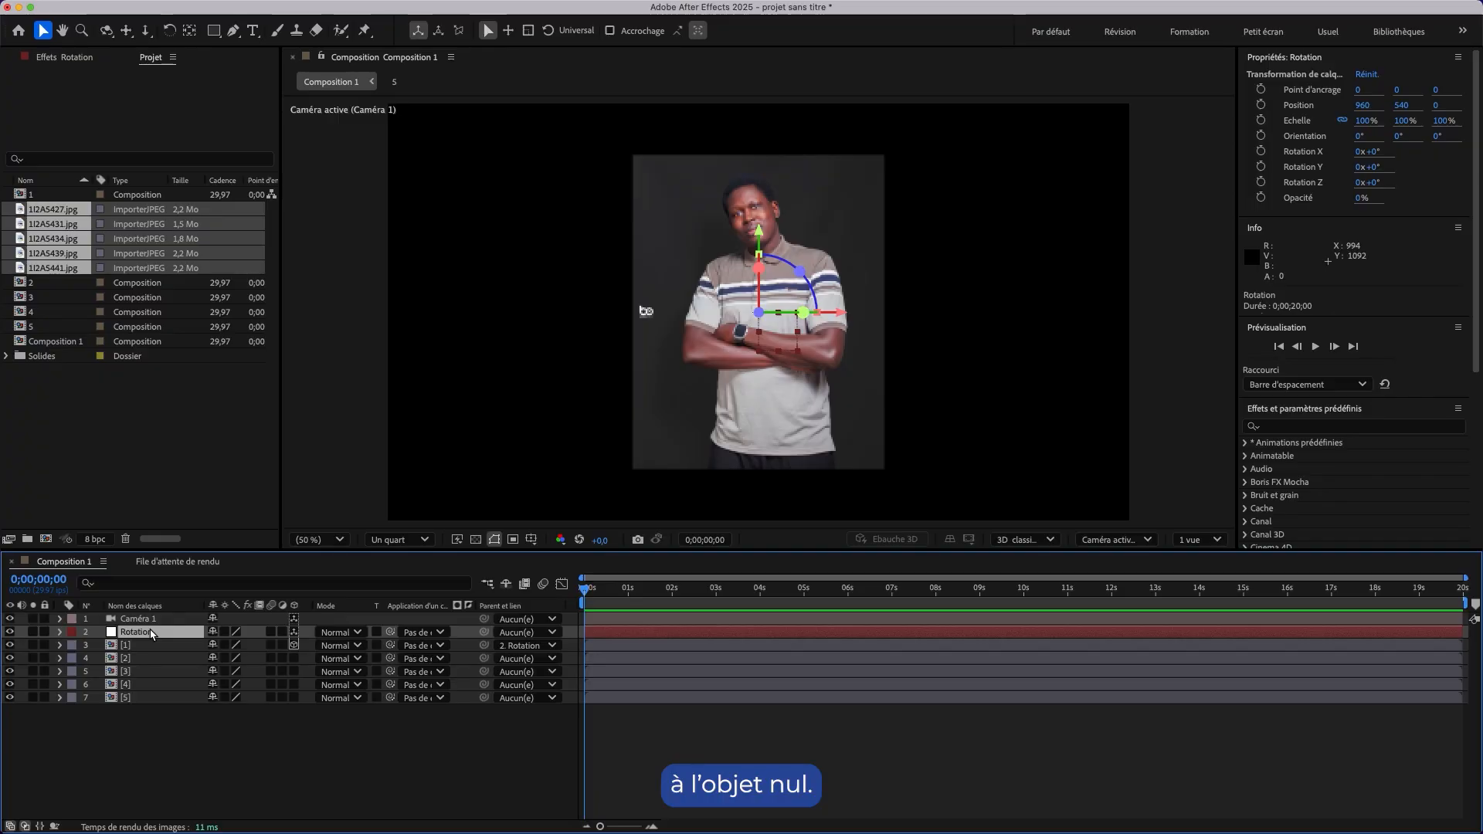
{"action": "key", "text": "r"}
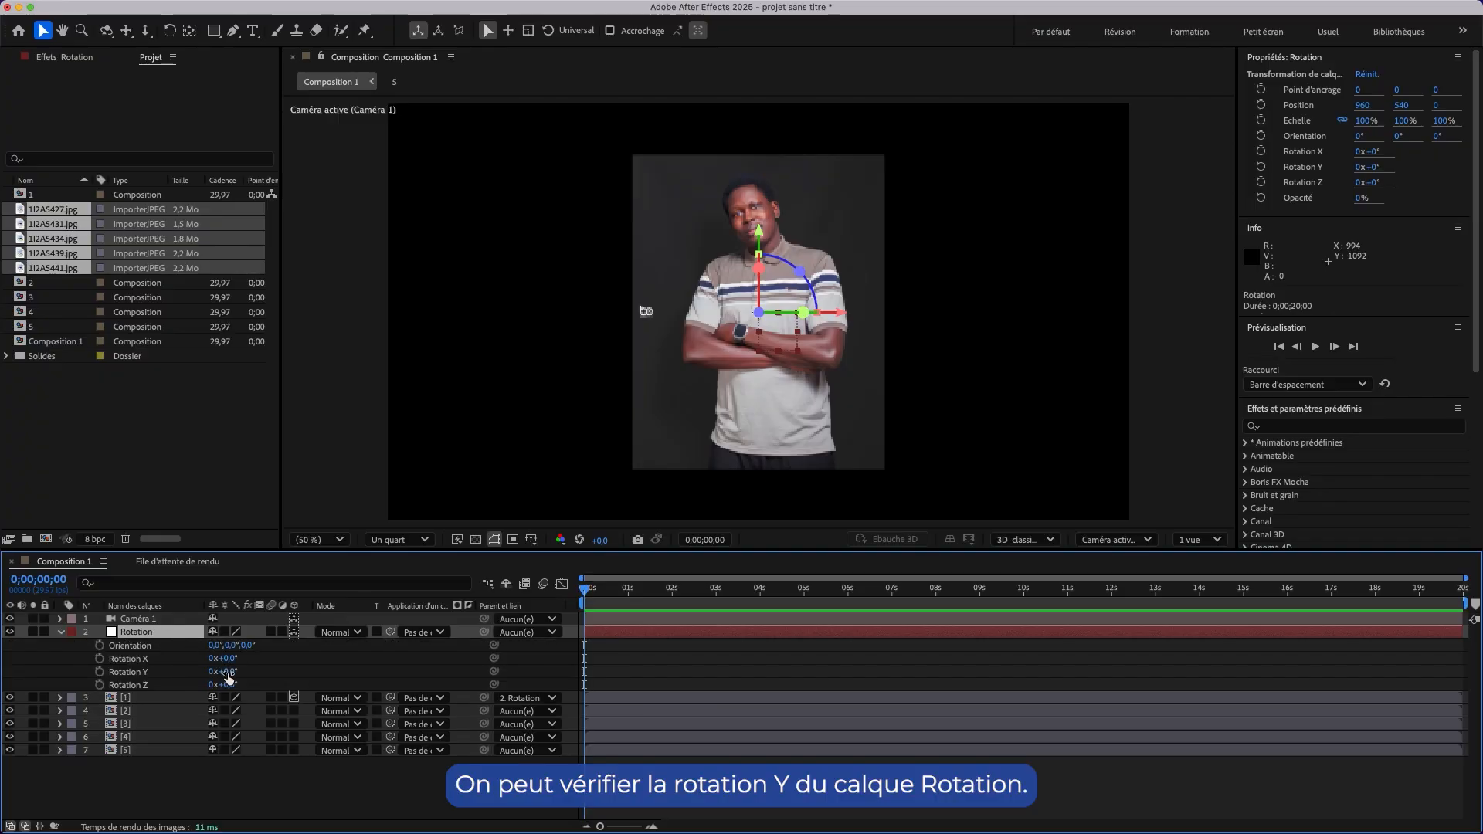
{"action": "left_click_drag", "start_coordinate": [229, 671], "coordinate": [555, 724]}
{"action": "key", "text": "super+z"}
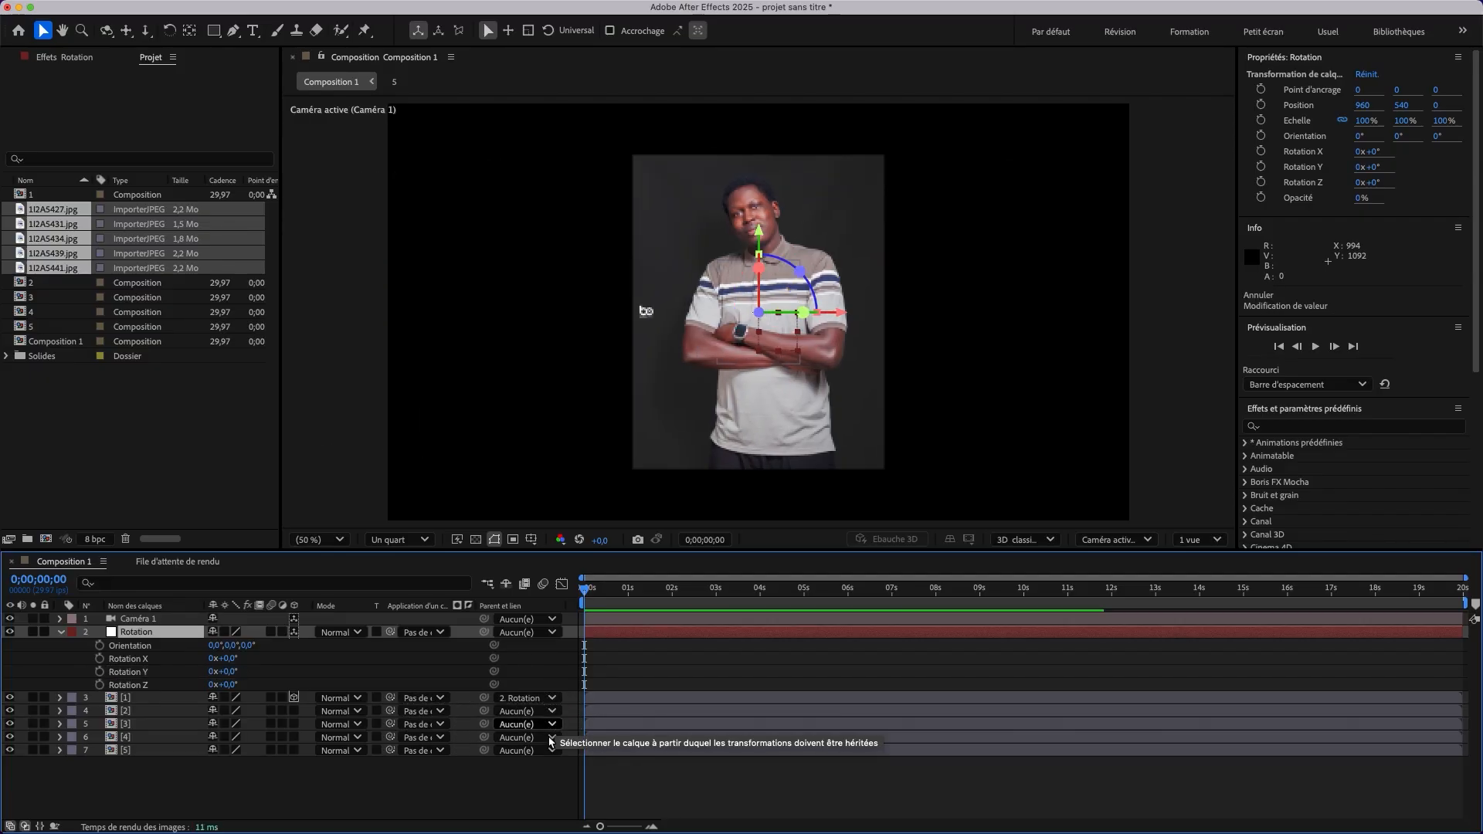
{"action": "key", "text": "r"}
{"action": "left_click", "coordinate": [545, 646]}
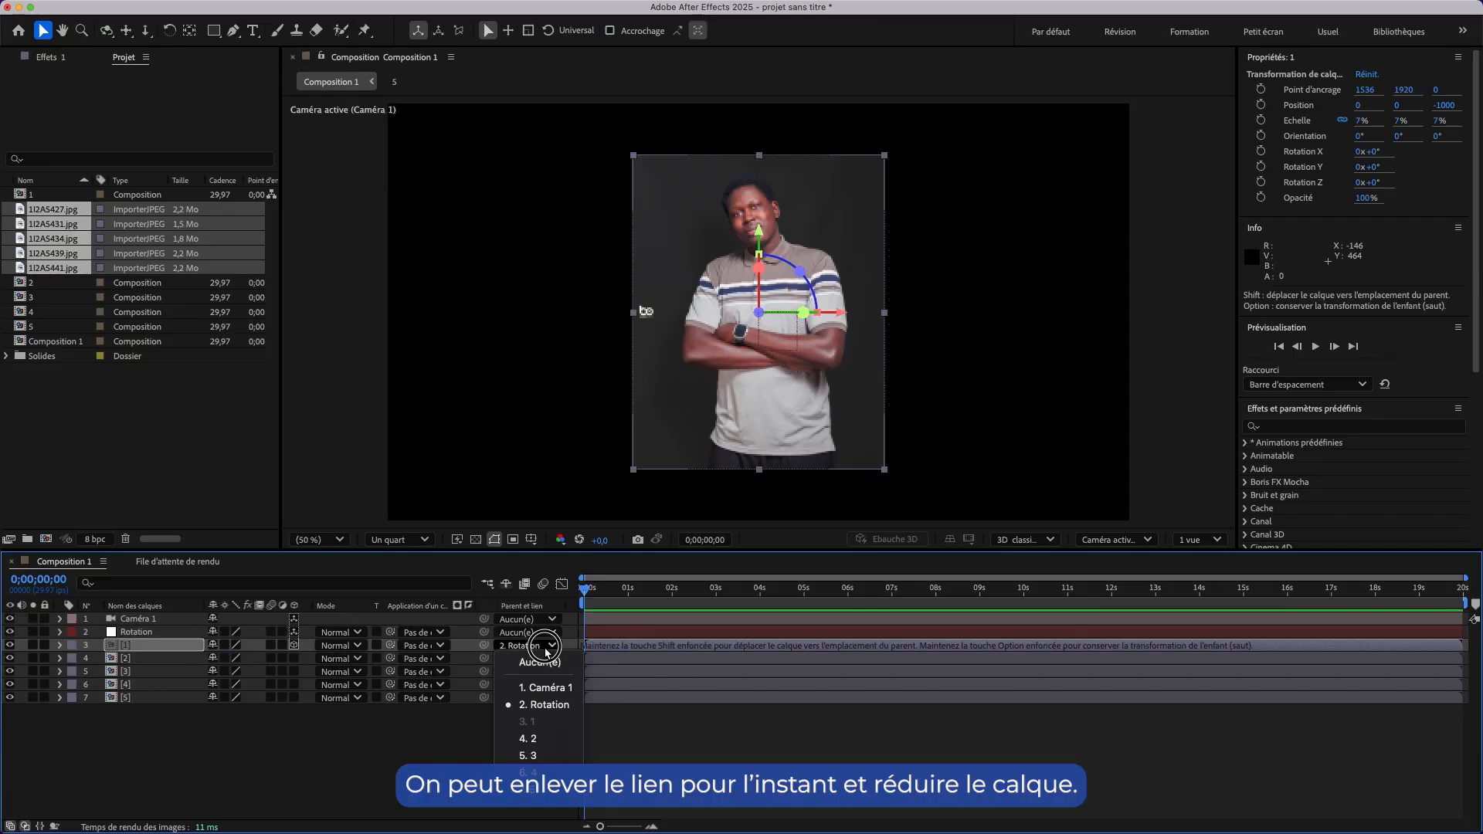
{"action": "left_click", "coordinate": [536, 663]}
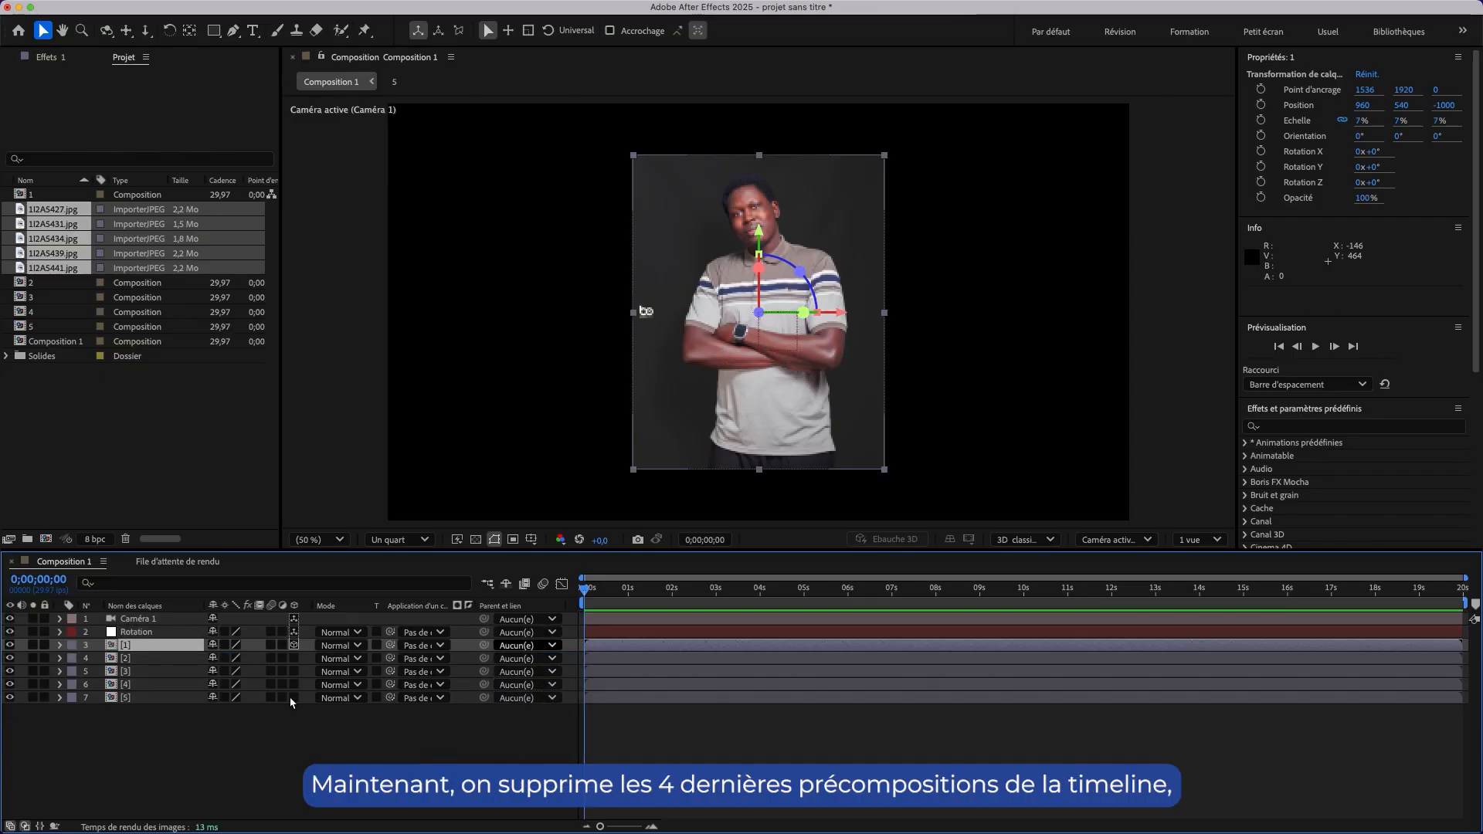
Delete the precomposition layers 2, 3, 4 and 5 from the Composition 1 timeline.
{"action": "left_click", "coordinate": [149, 719]}
{"action": "left_click_drag", "start_coordinate": [158, 711], "coordinate": [154, 660]}
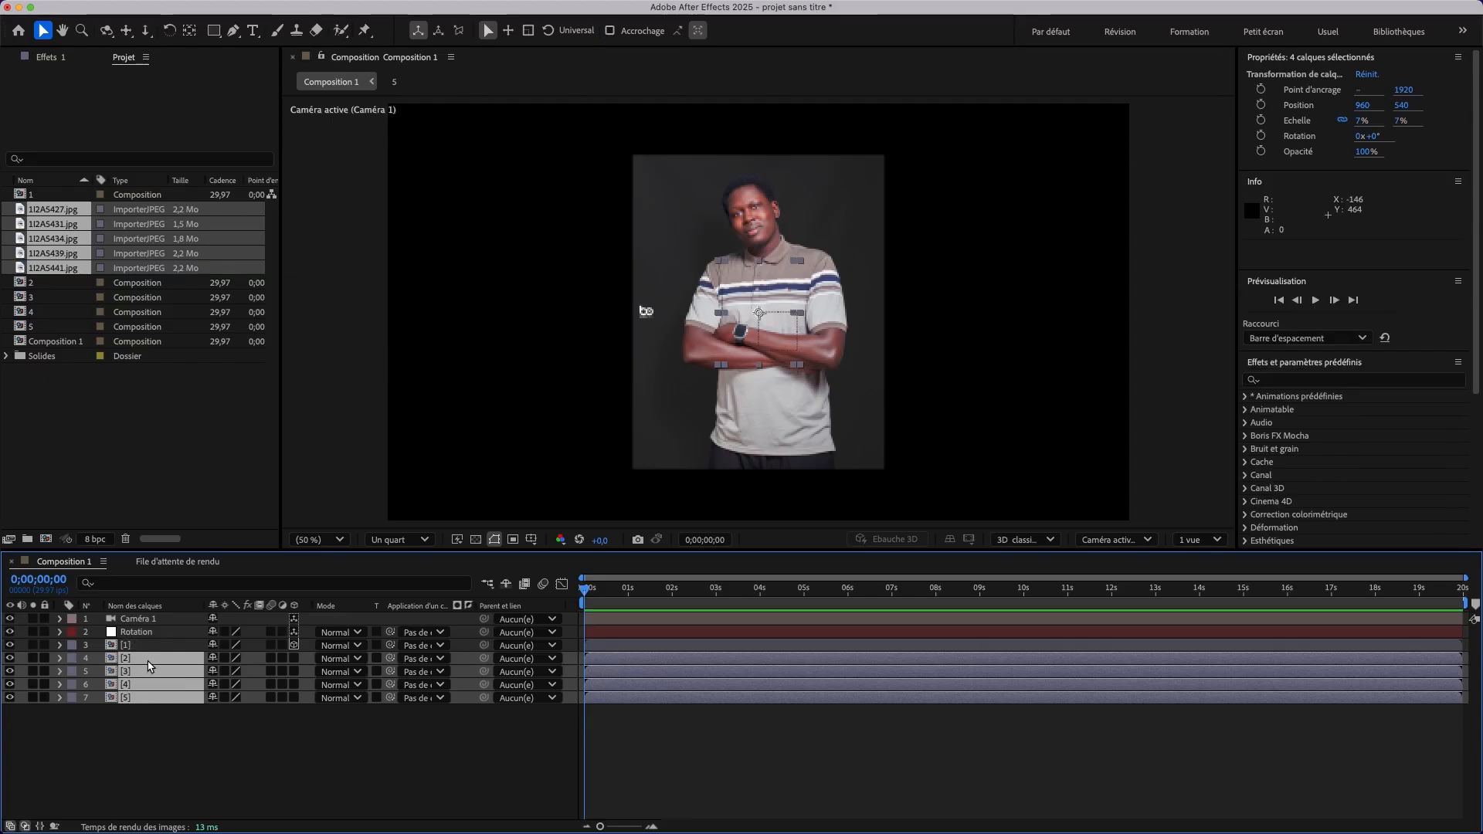
{"action": "key", "text": "Delete"}
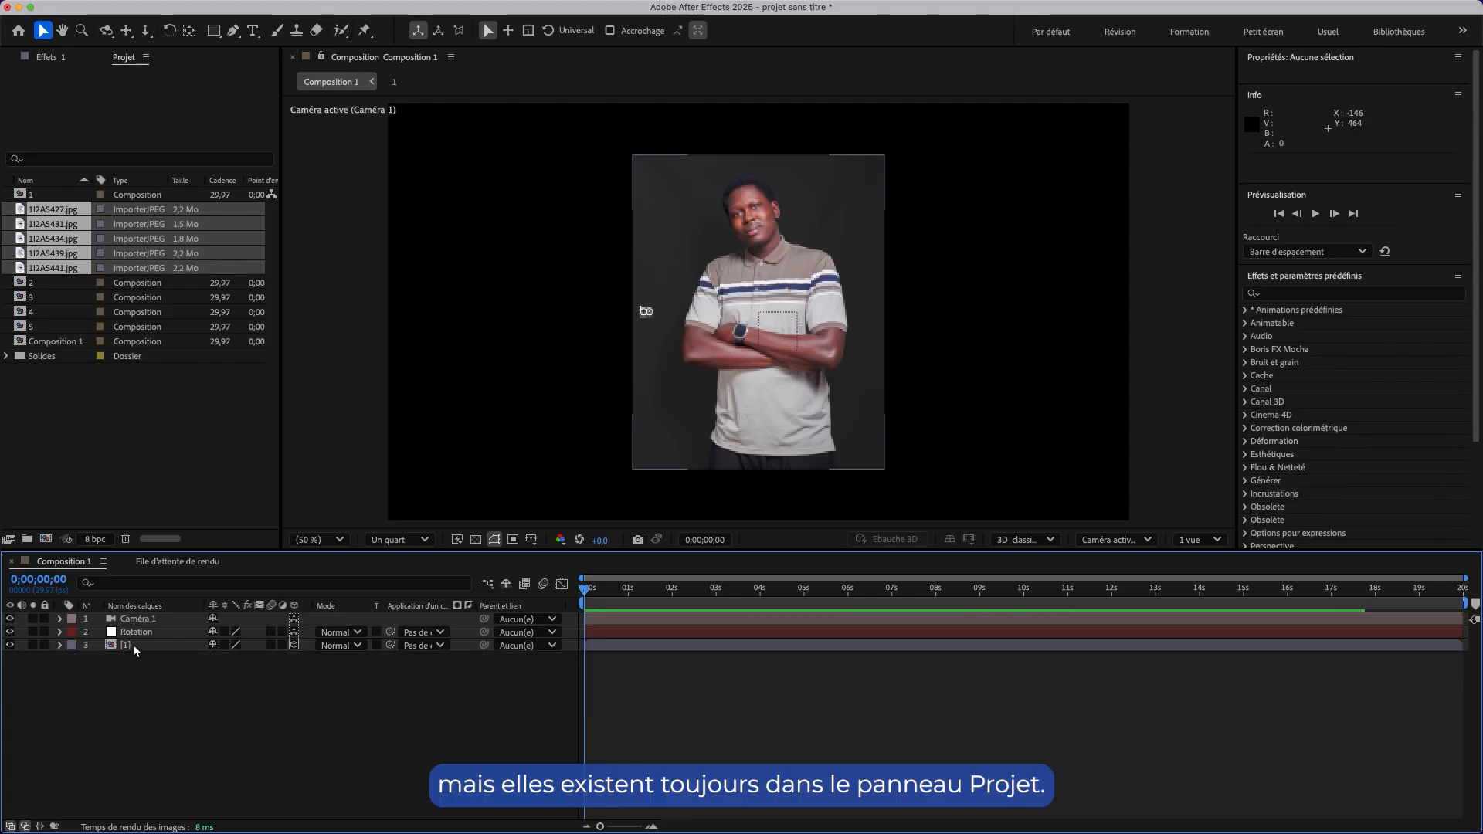
Duplicate the precomposition 1 layer and replace the lower copy with precomposition 2, checking it with layer 1 briefly hidden.
{"action": "left_click", "coordinate": [139, 648]}
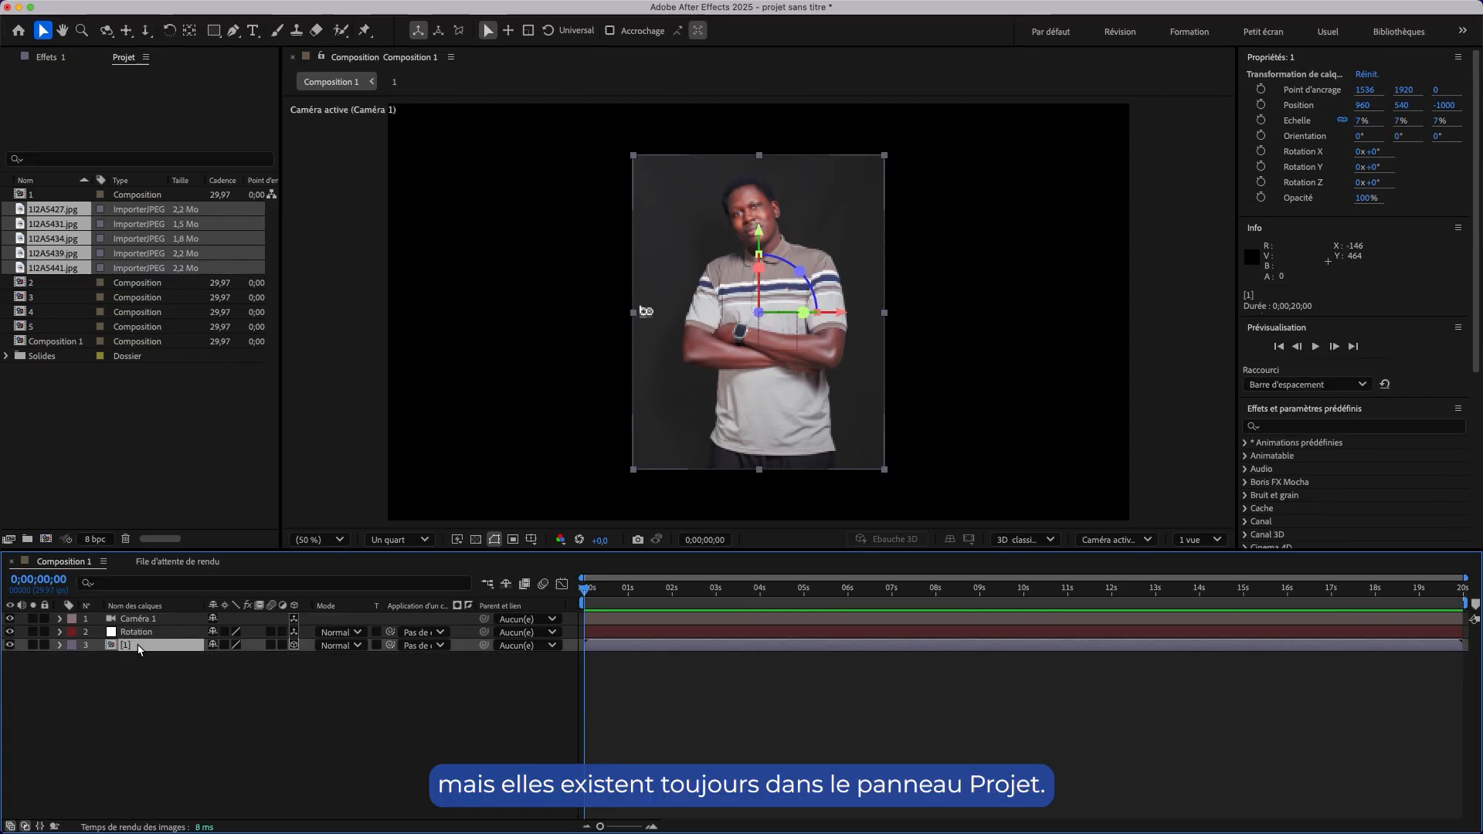
{"action": "key", "text": "super+d"}
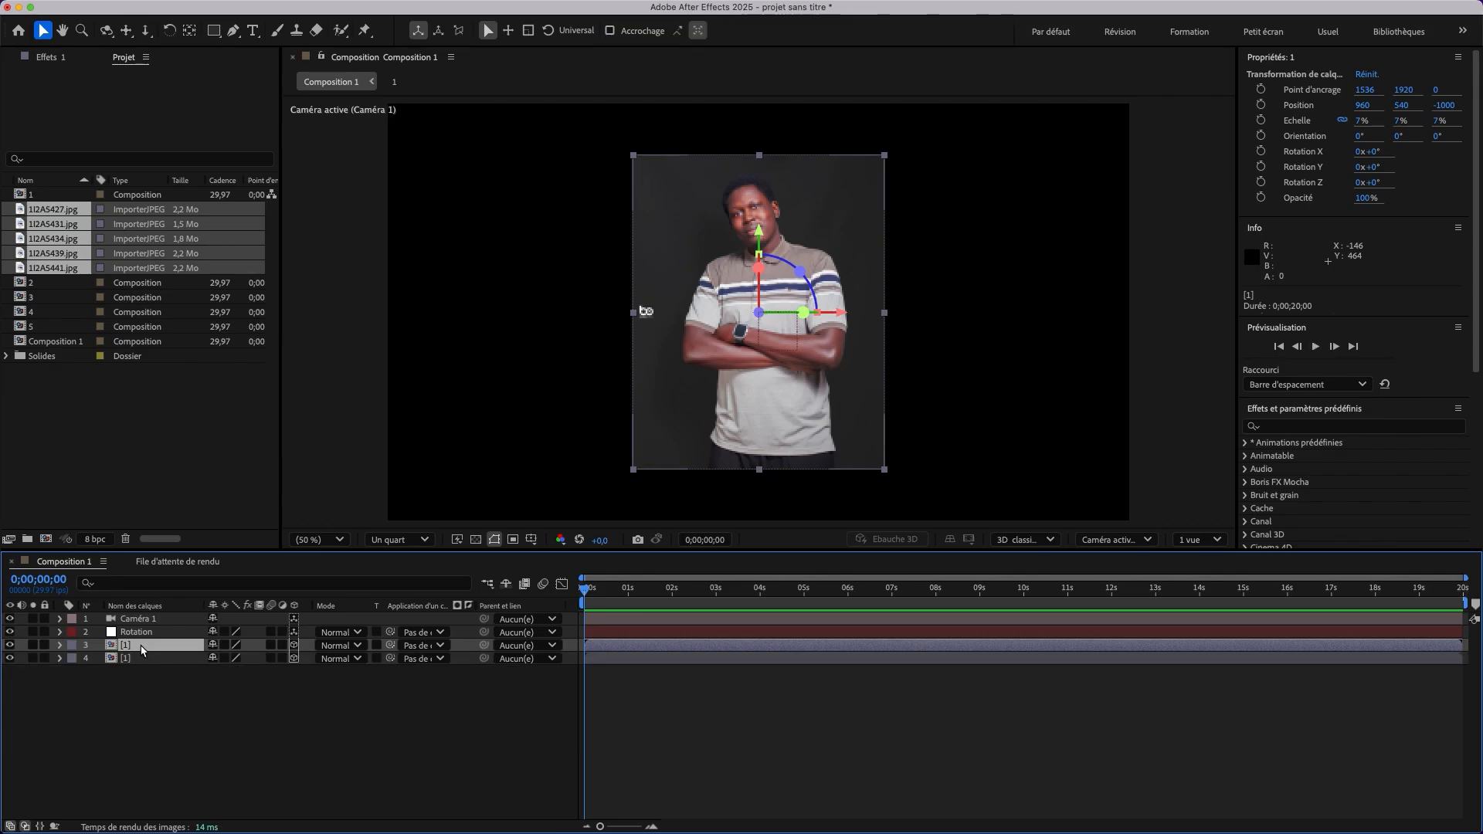
{"action": "left_click", "coordinate": [139, 659]}
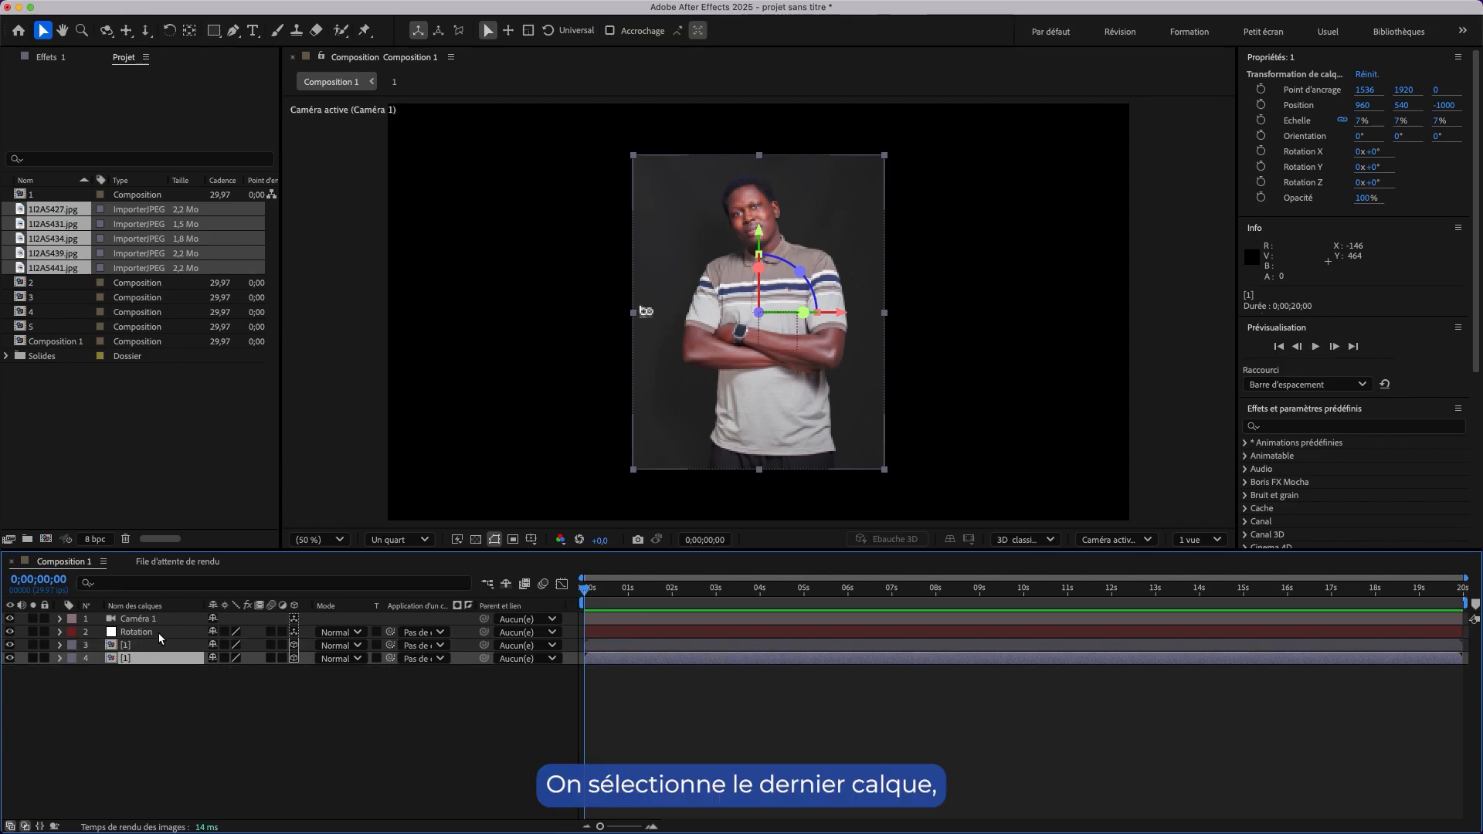
{"action": "left_click", "coordinate": [46, 284]}
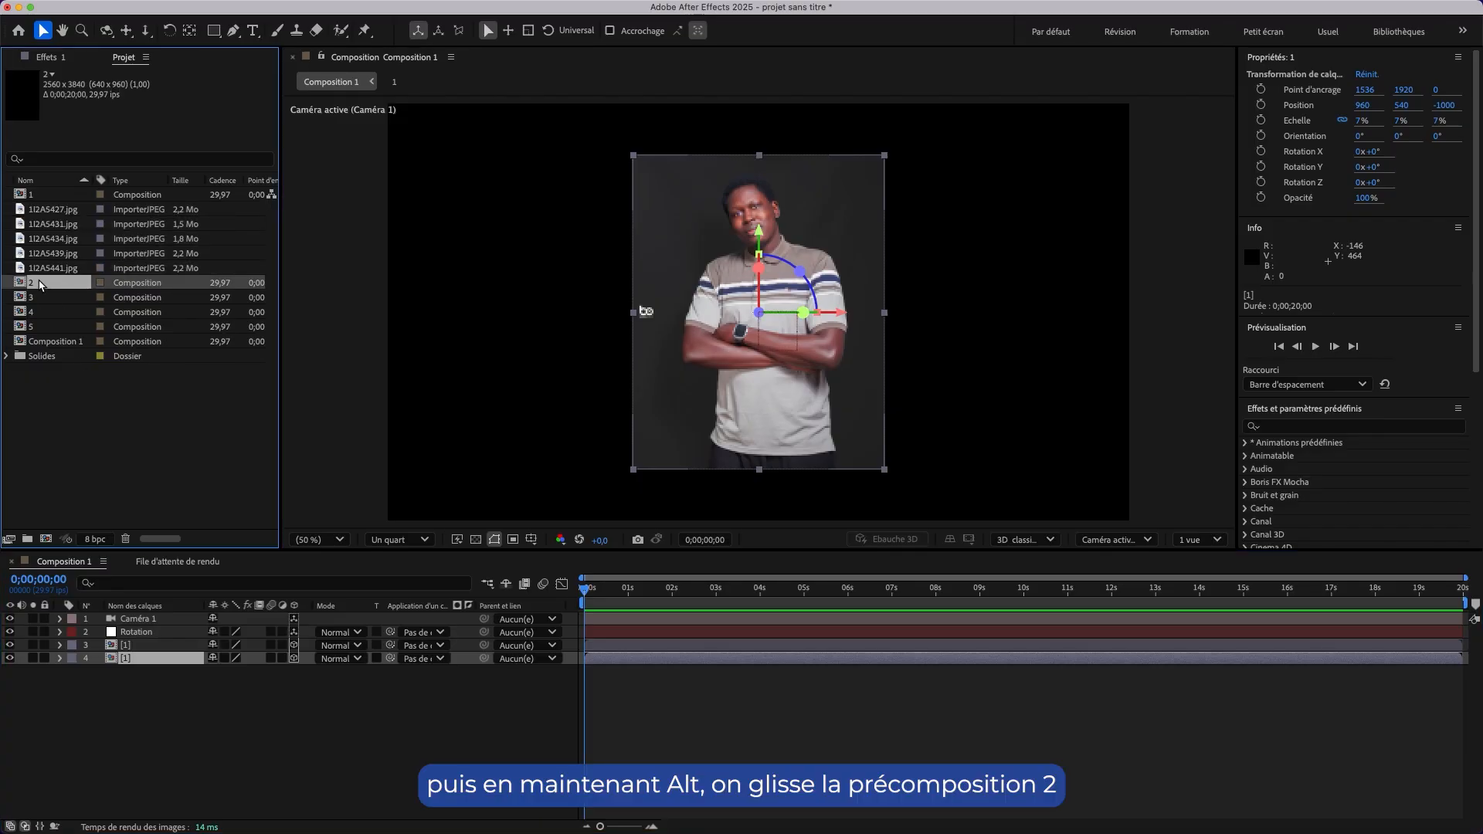
{"action": "left_click_drag", "start_coordinate": [51, 288], "coordinate": [114, 660]}
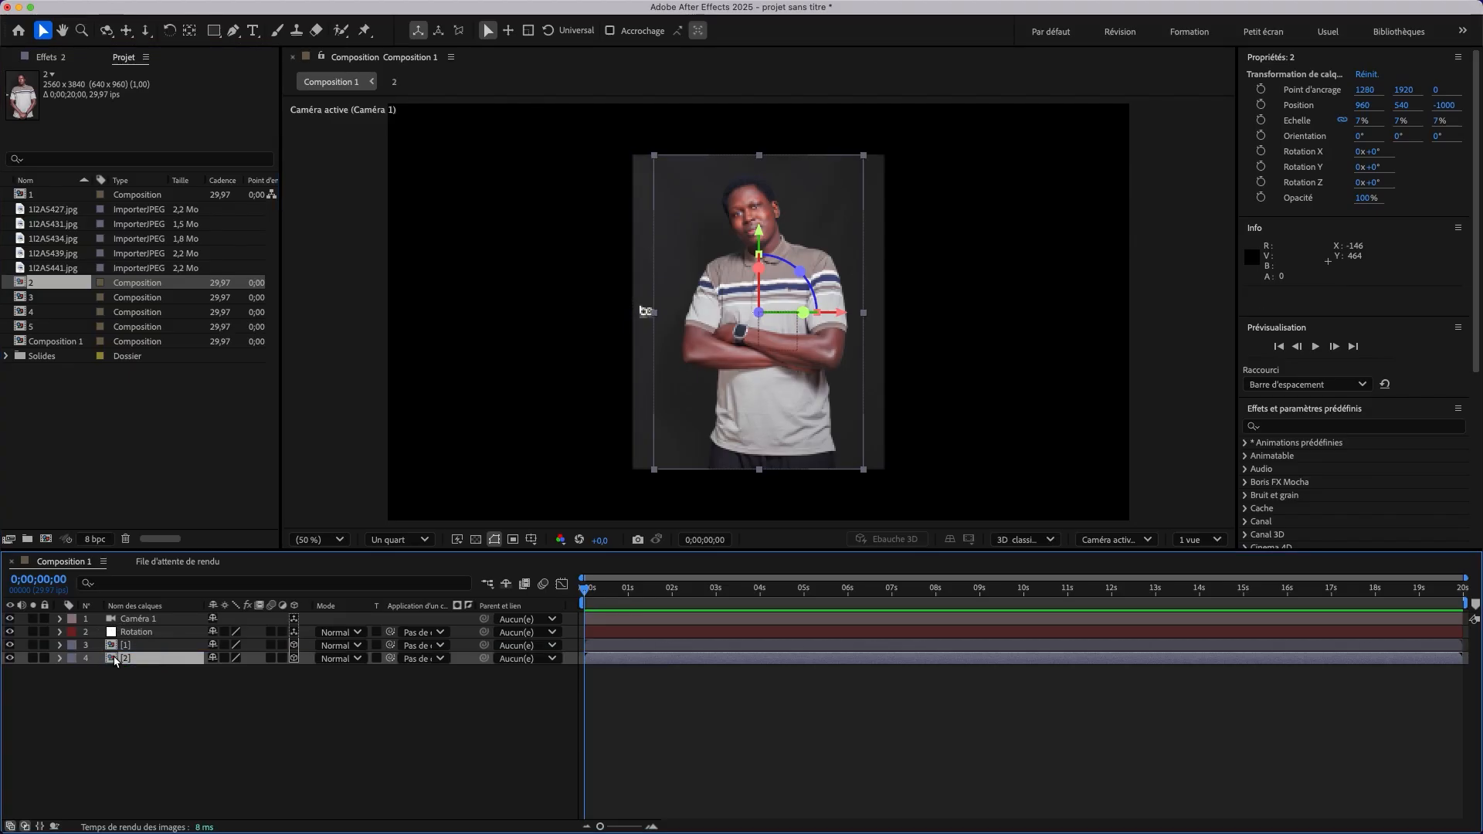
{"action": "left_click", "coordinate": [9, 645]}
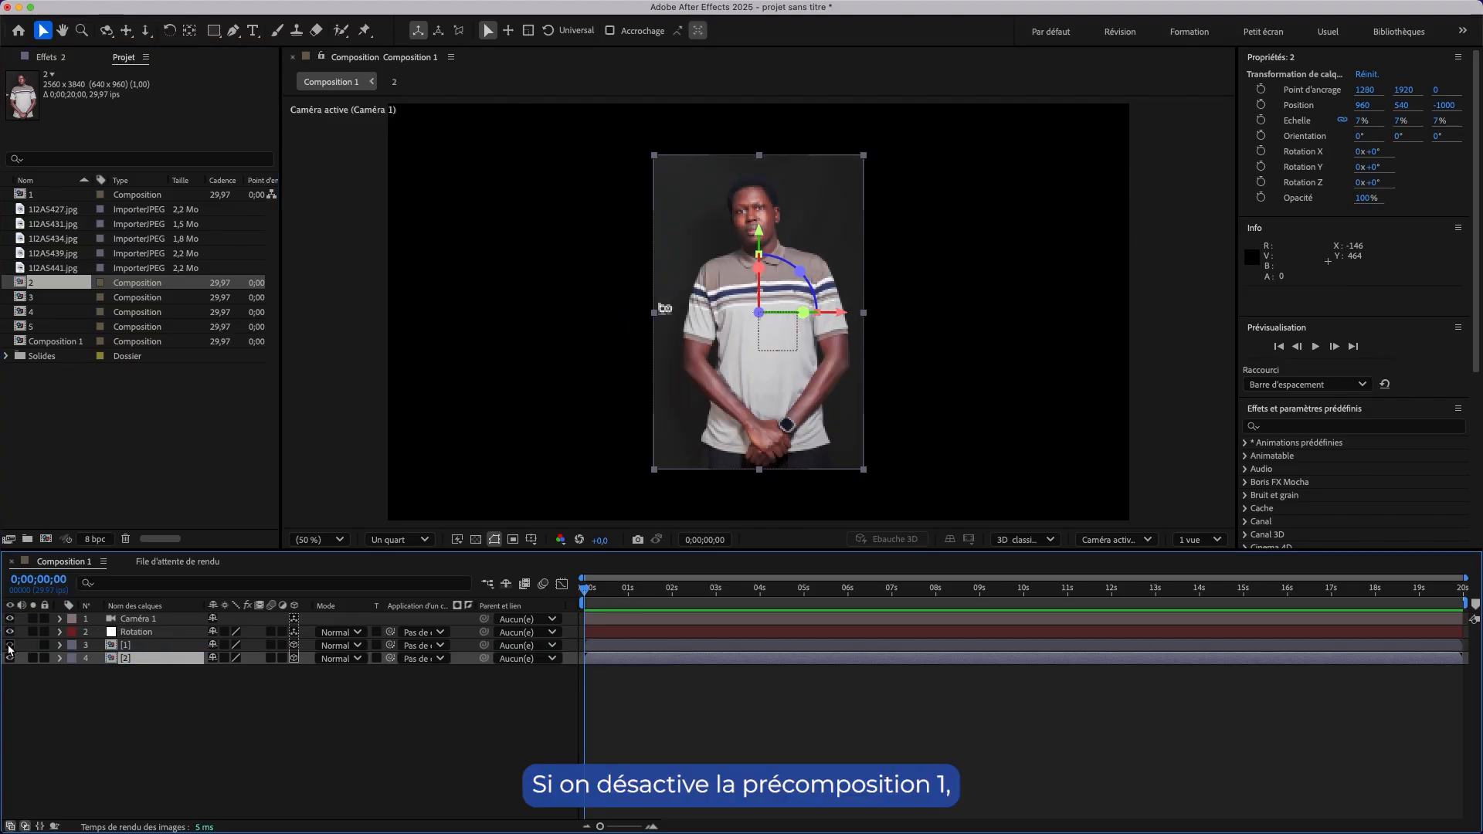
{"action": "left_click", "coordinate": [9, 645]}
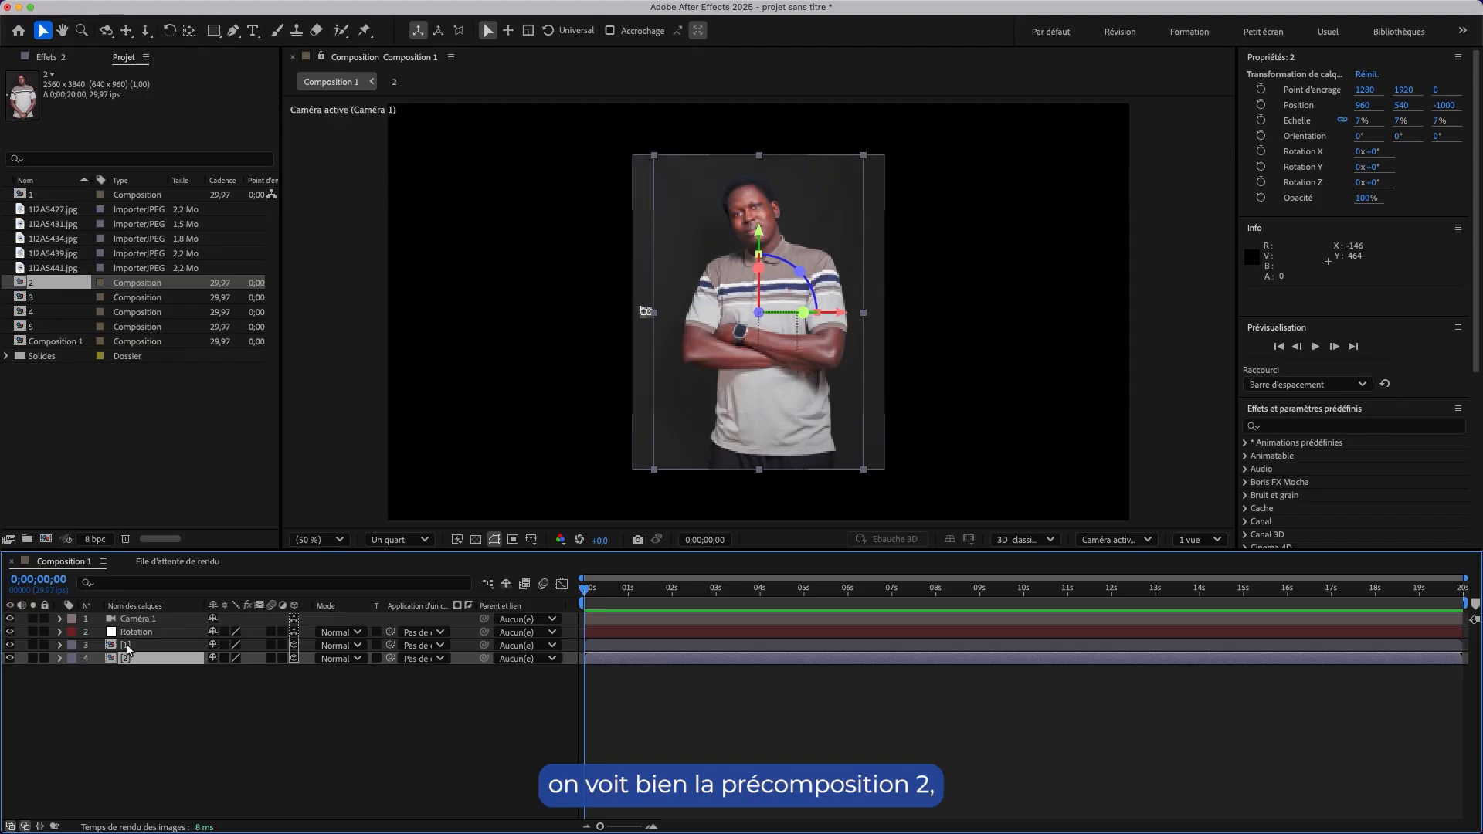
Parent precomposition 1 to the Rotation null and reveal the null's rotation properties.
{"action": "left_click", "coordinate": [139, 649]}
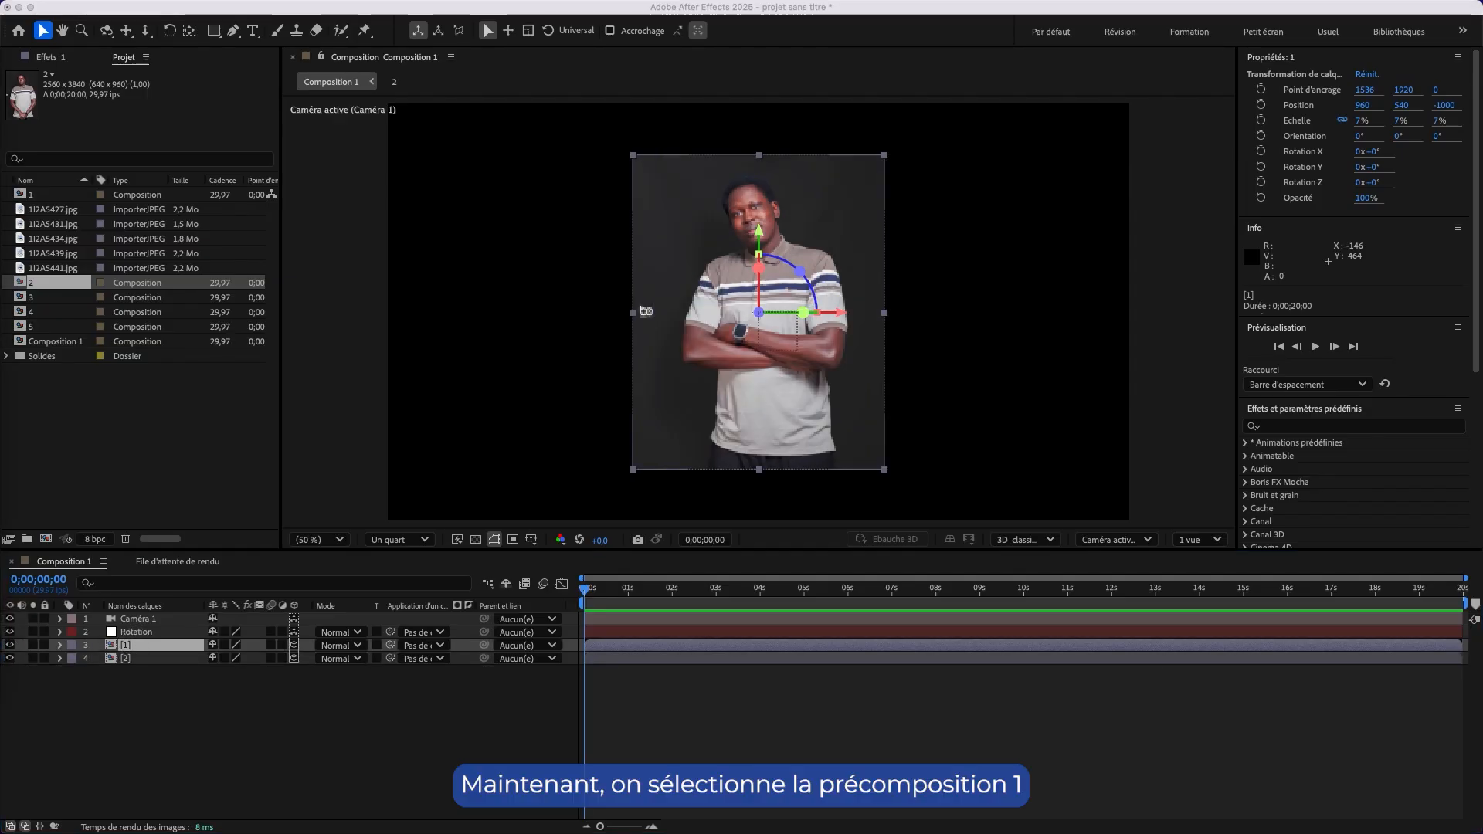
{"action": "left_click_drag", "start_coordinate": [483, 647], "coordinate": [172, 633]}
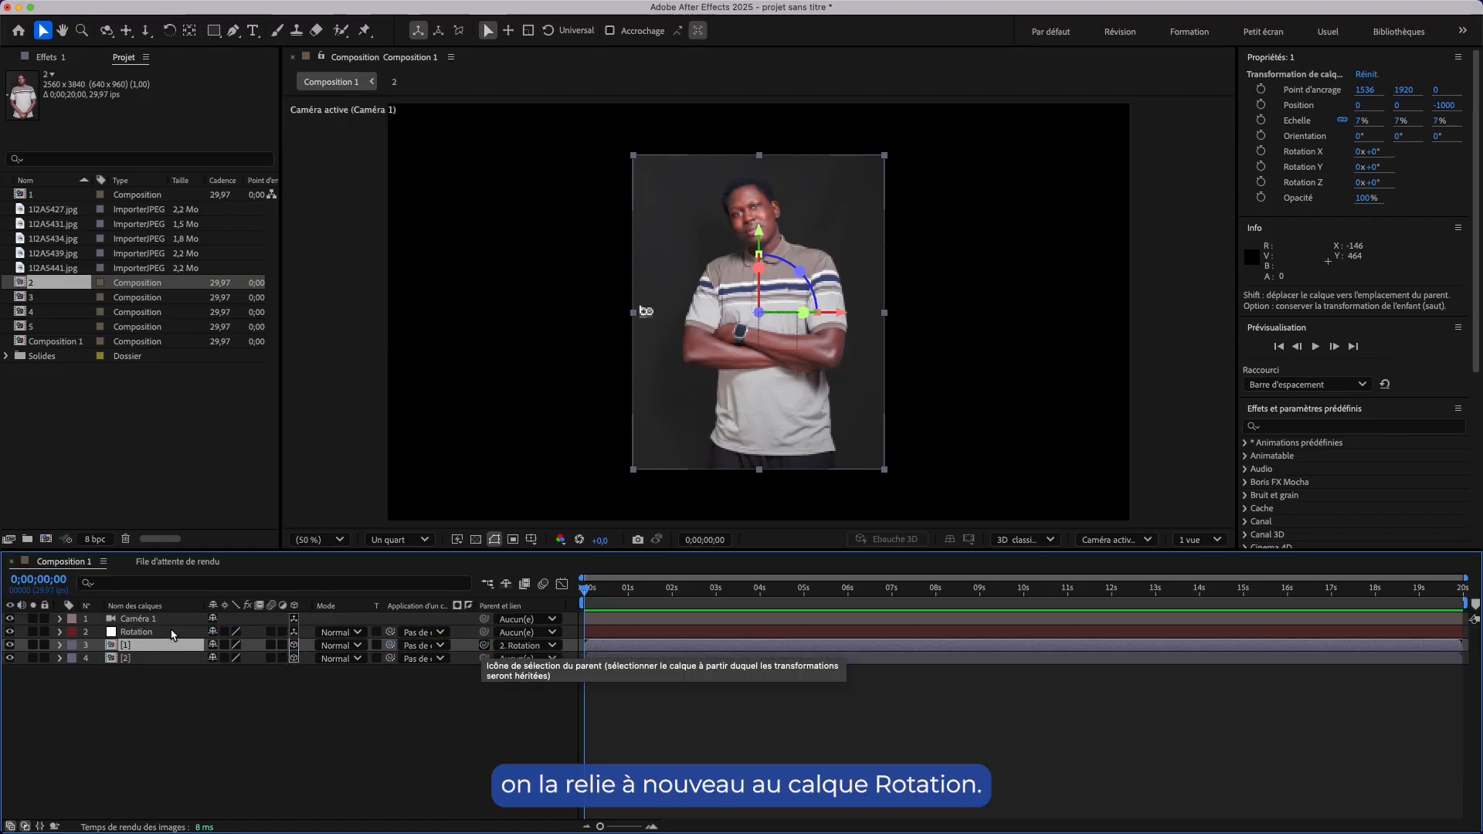
{"action": "left_click", "coordinate": [163, 633]}
{"action": "key", "text": "r"}
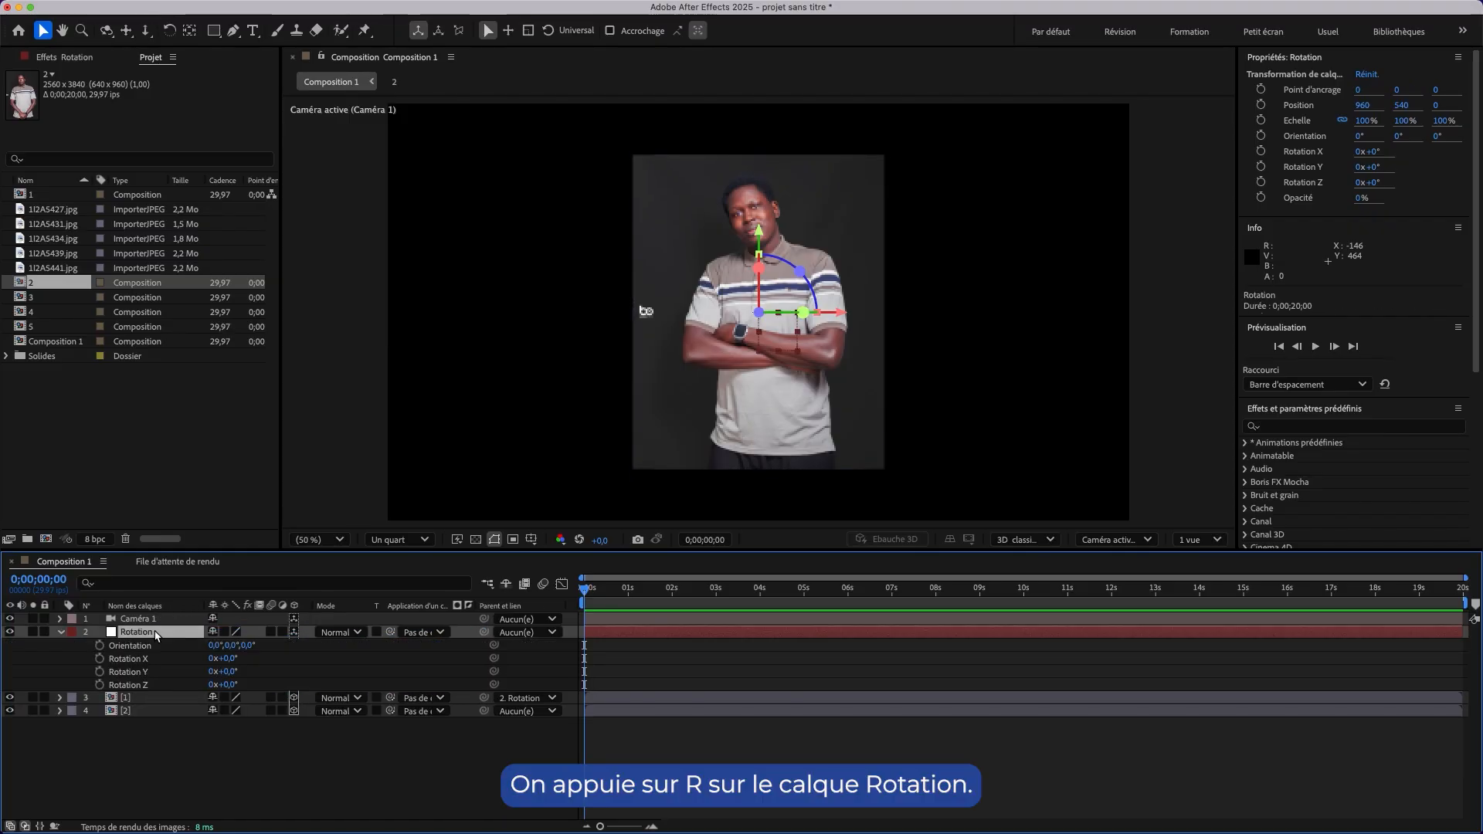
{"action": "left_click", "coordinate": [232, 671]}
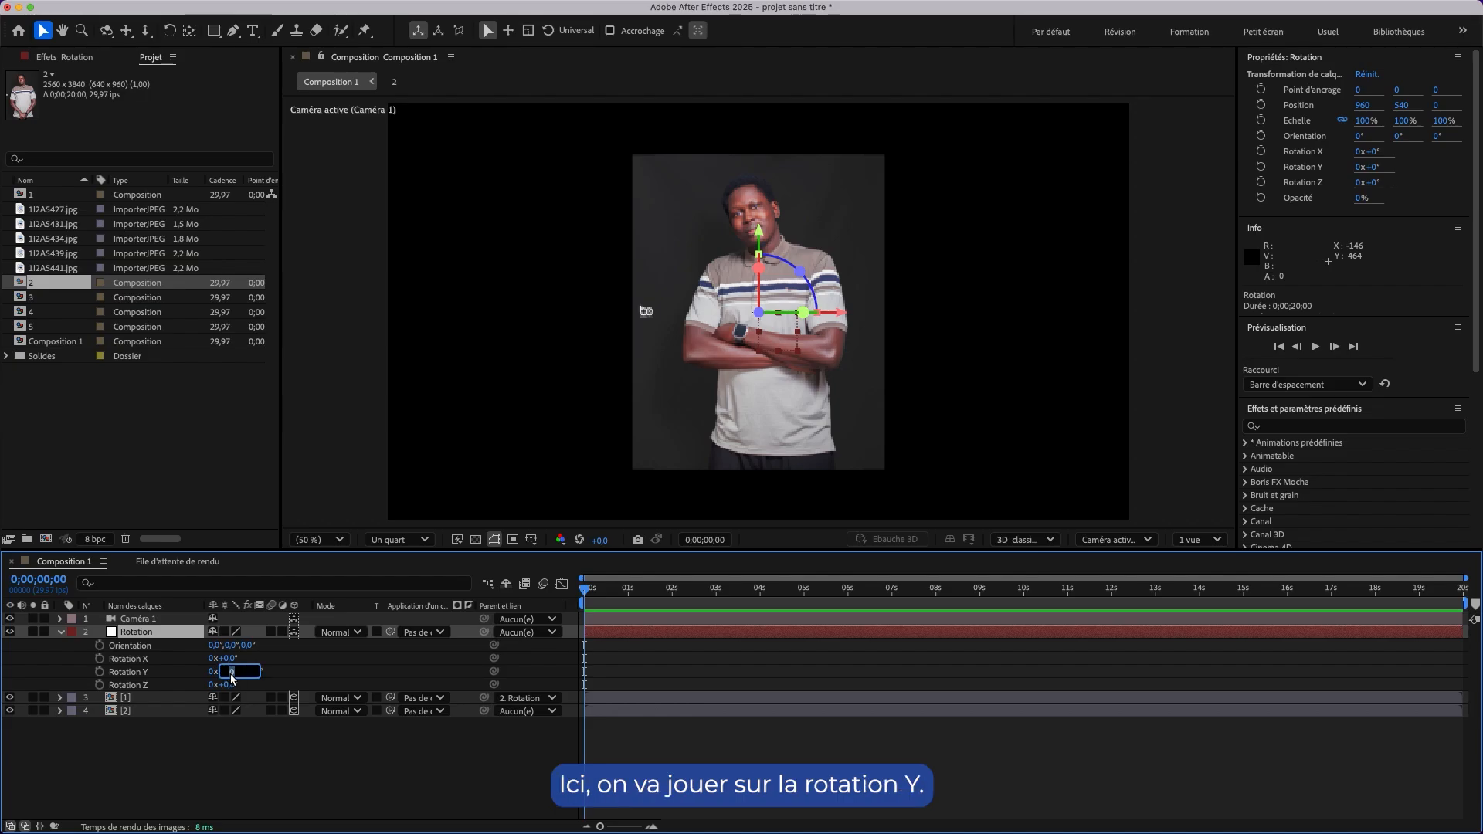
{"action": "left_click", "coordinate": [292, 677]}
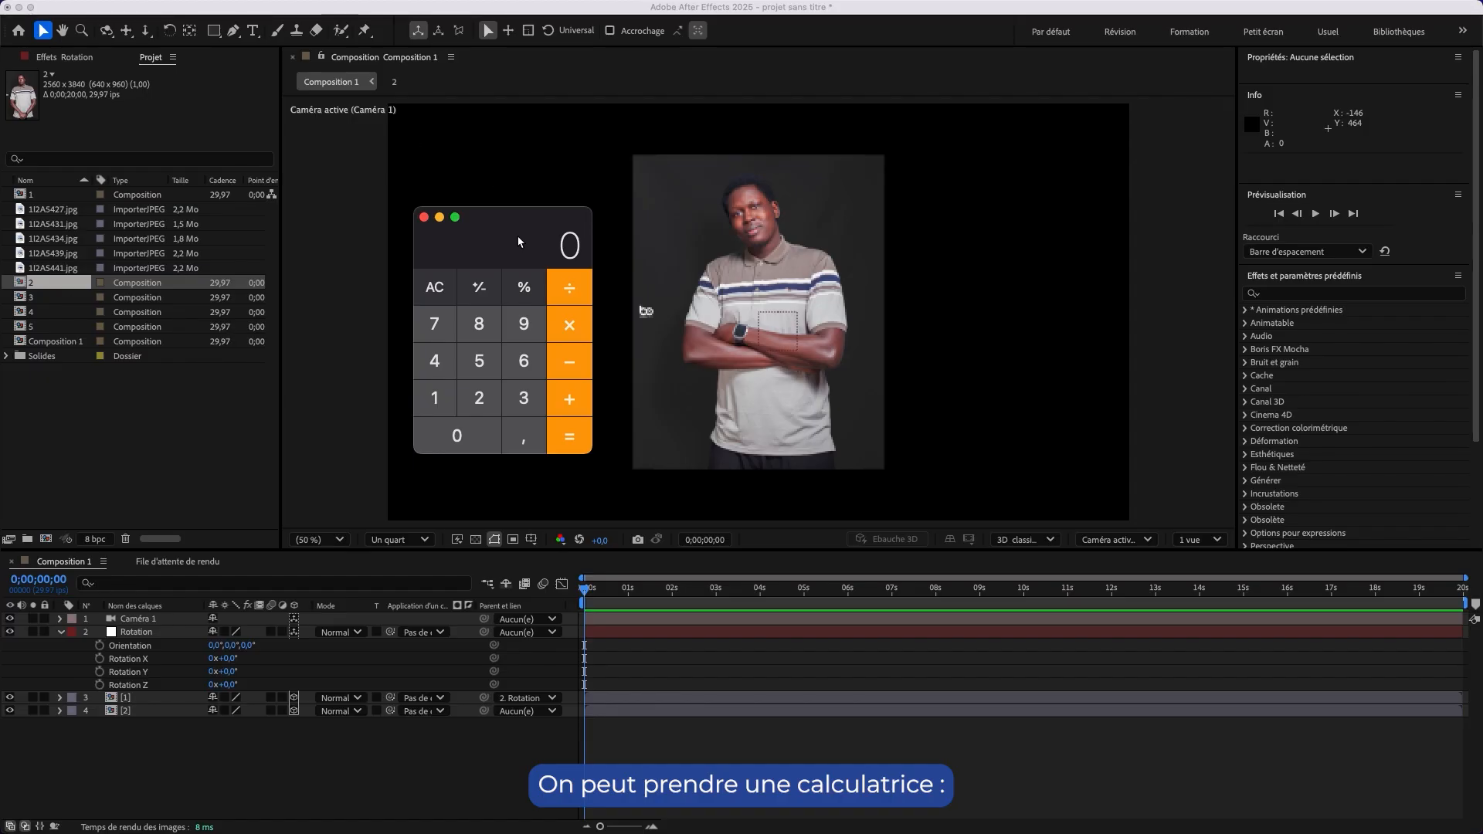
Calculate 360 ÷ 5 in the Calculator app to get the angle between the five precompositions, and close the calculator.
{"action": "left_click_drag", "start_coordinate": [517, 237], "coordinate": [549, 184]}
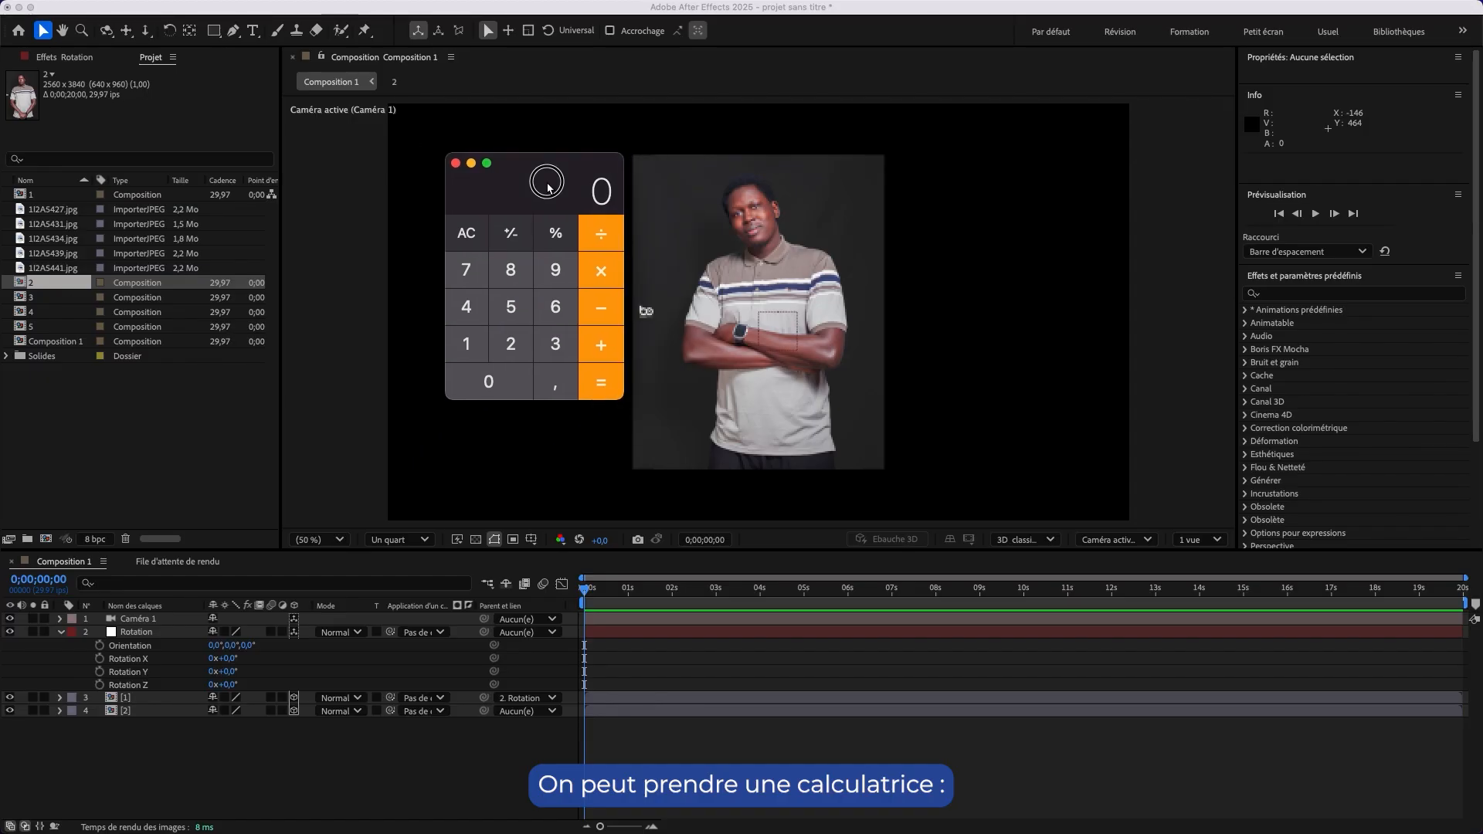
{"action": "left_click", "coordinate": [561, 352]}
{"action": "left_click", "coordinate": [553, 307]}
{"action": "left_click", "coordinate": [495, 381]}
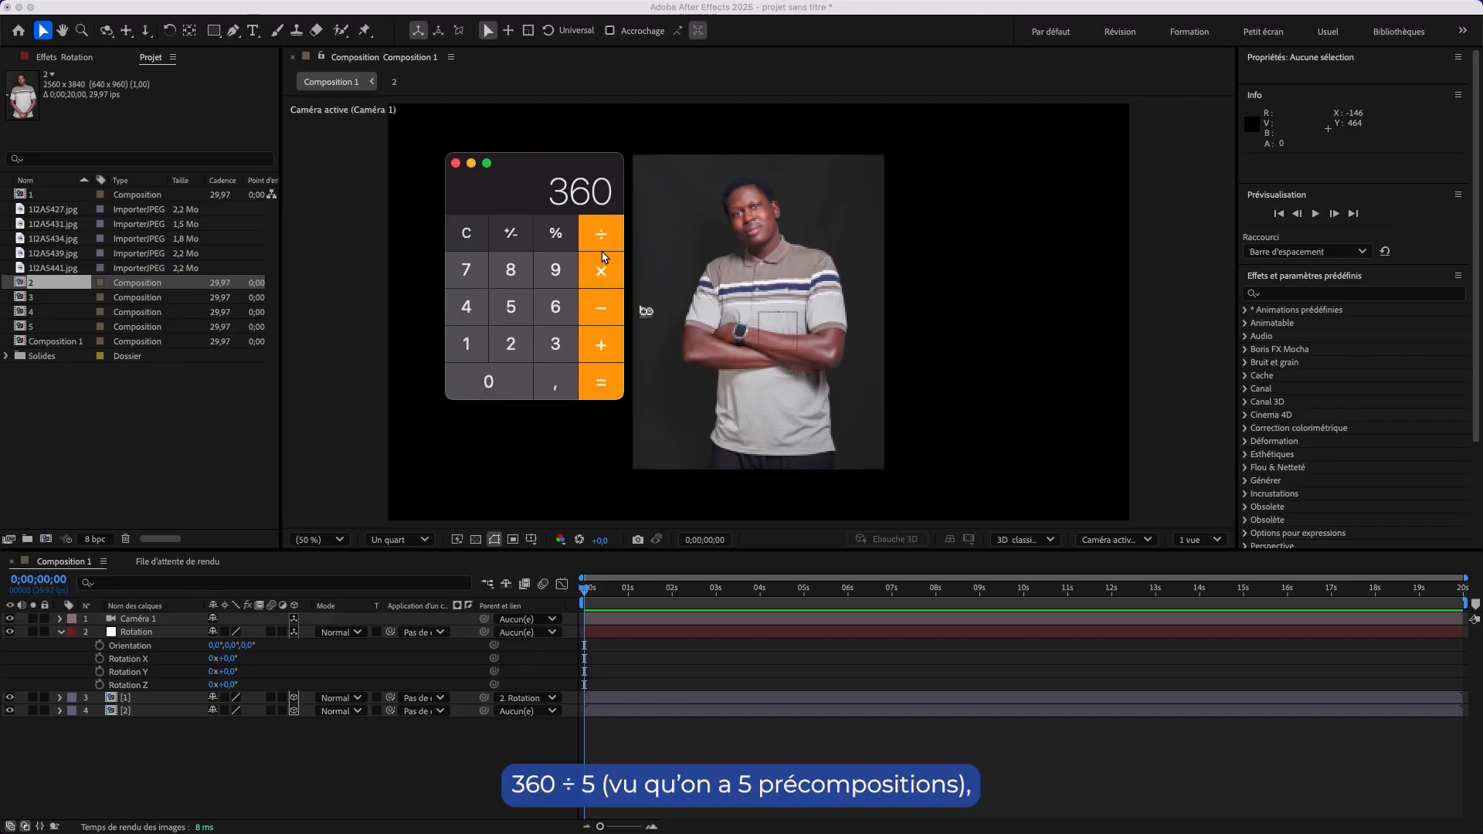
{"action": "left_click", "coordinate": [603, 241]}
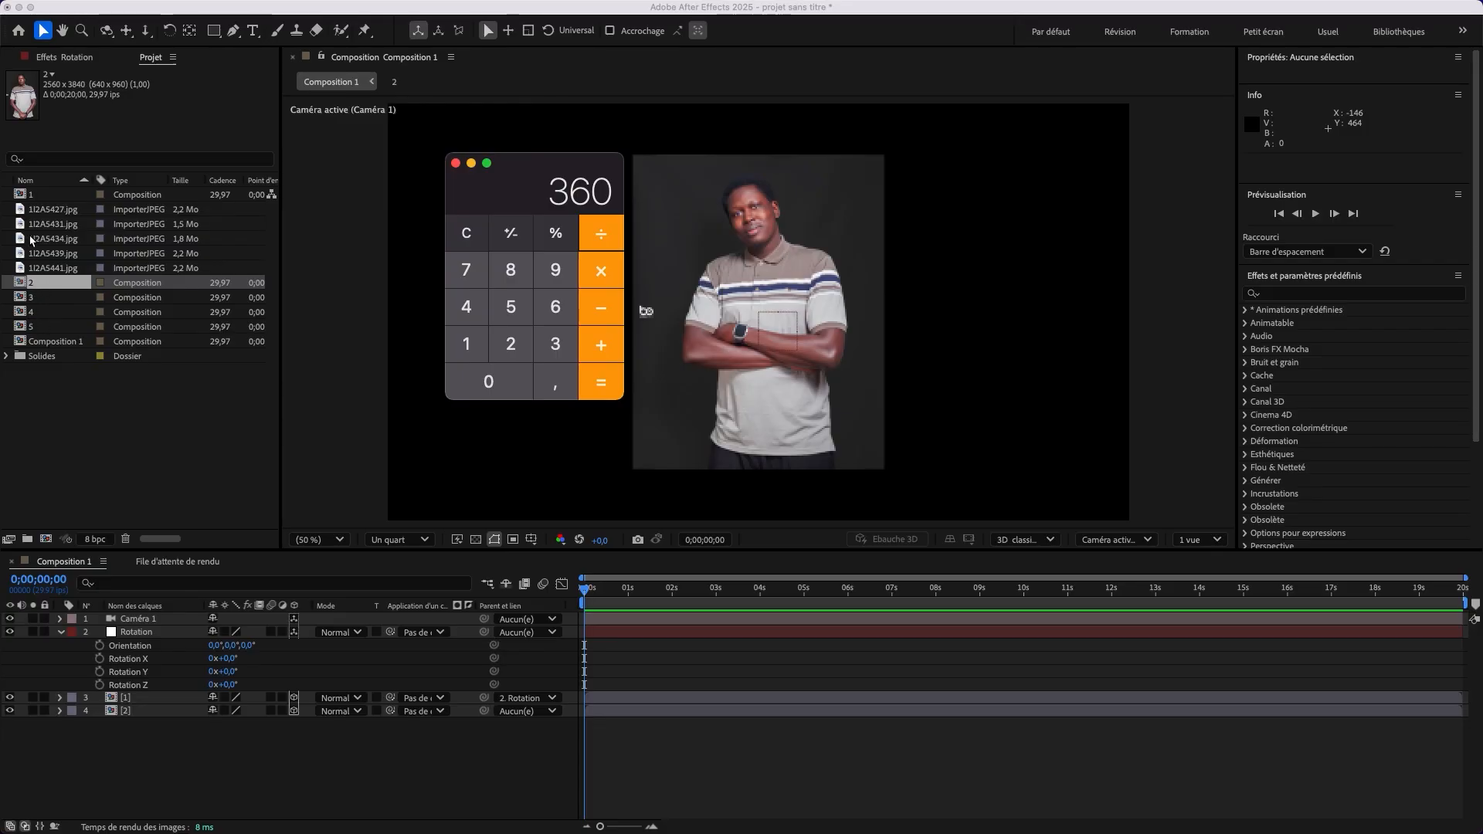
{"action": "left_click", "coordinate": [514, 309]}
{"action": "left_click", "coordinate": [603, 385]}
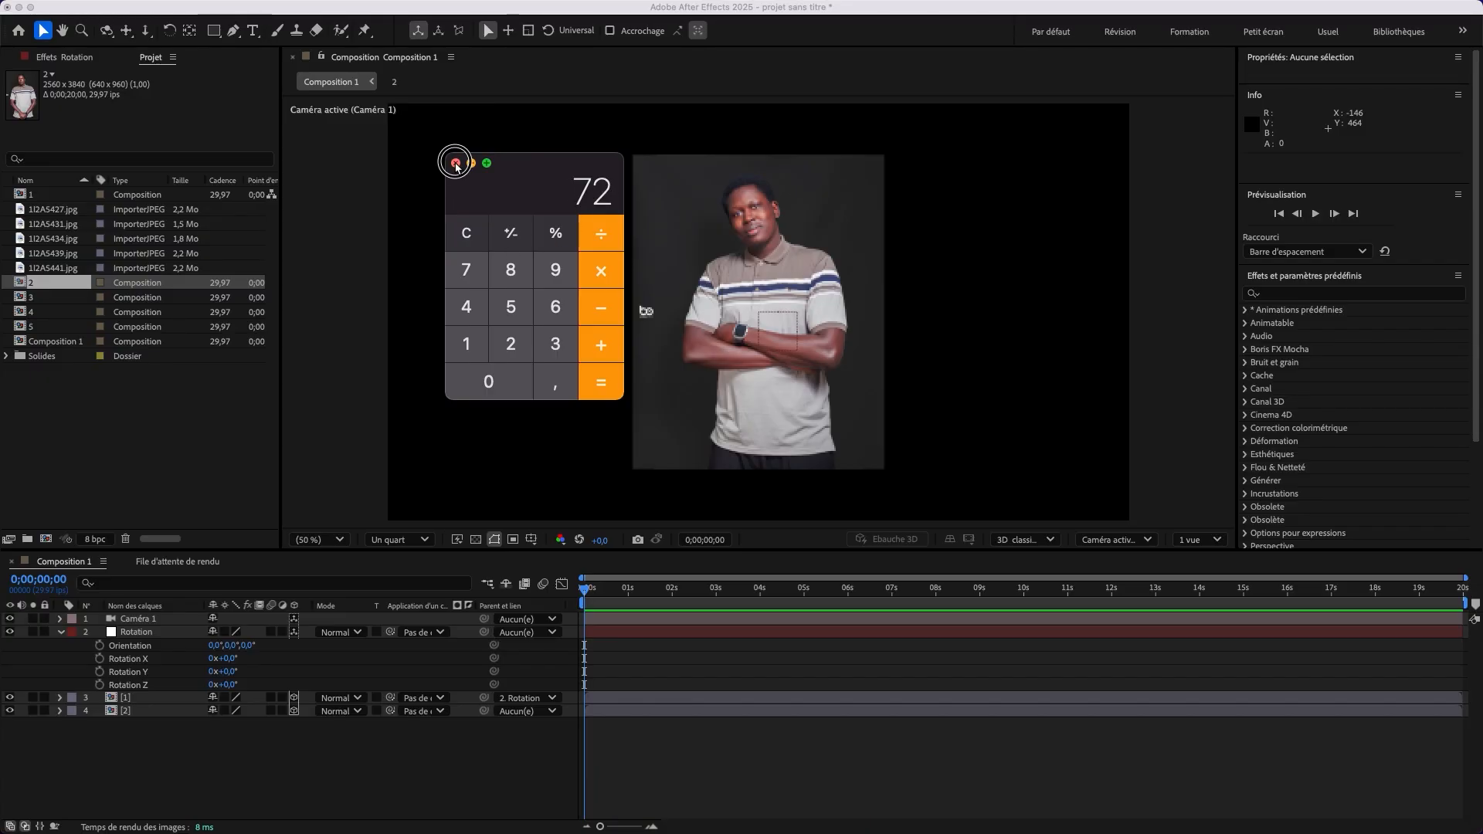
{"action": "left_click", "coordinate": [456, 164]}
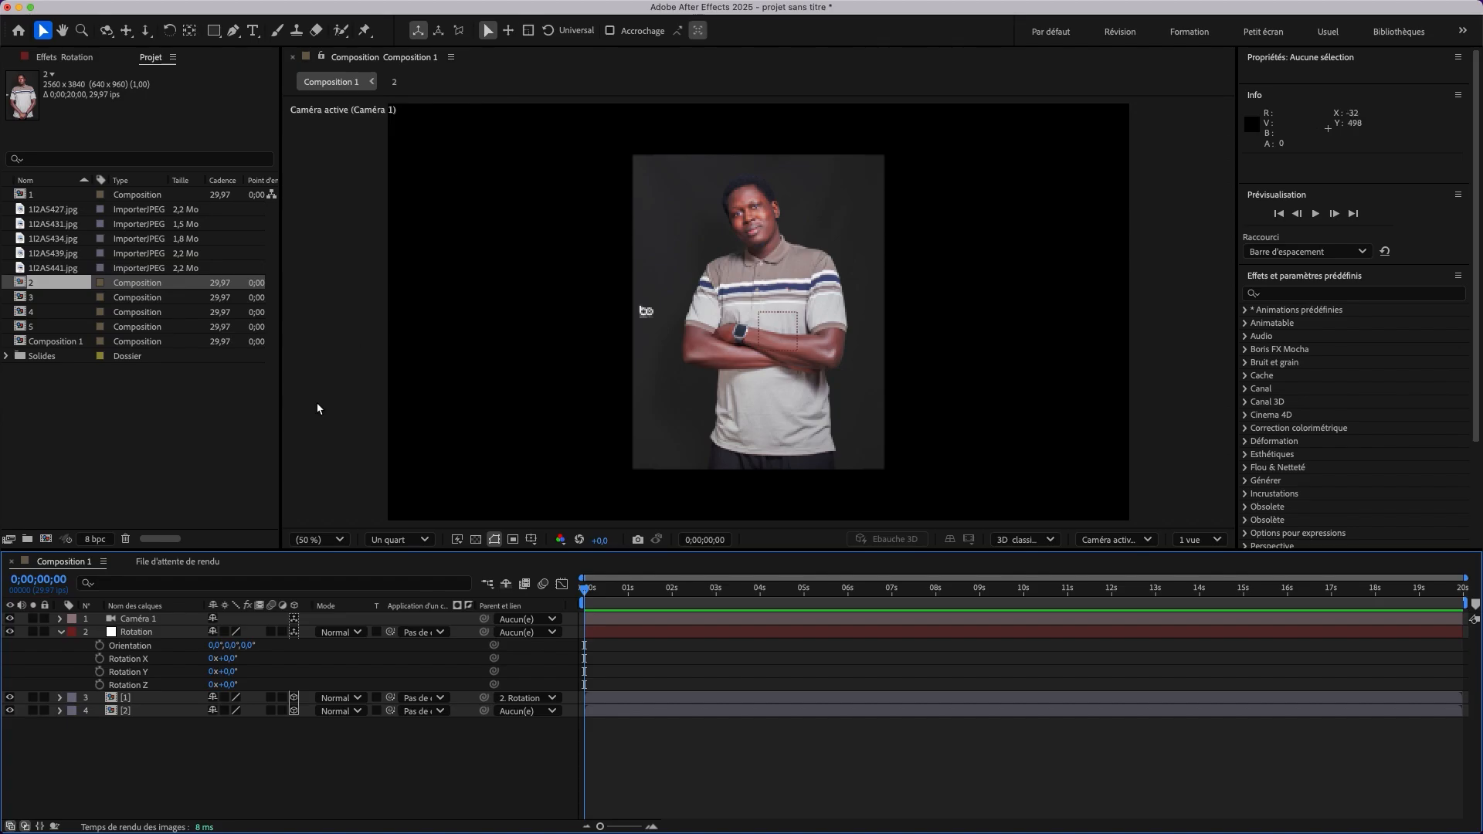
Set the Rotation null's Y rotation to 72° and collapse the null's properties.
{"action": "left_click", "coordinate": [231, 672]}
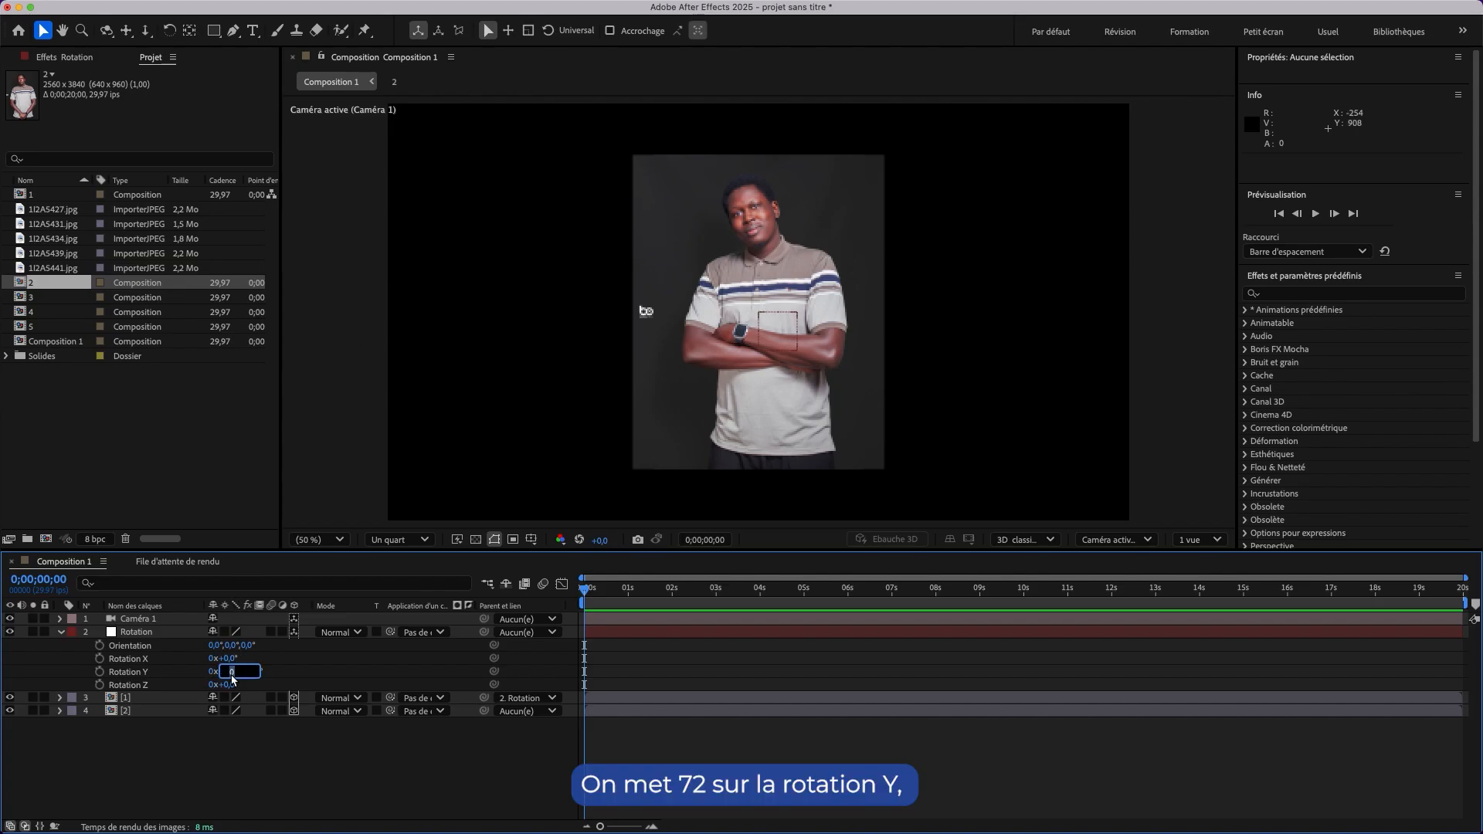
{"action": "type", "text": "72"}
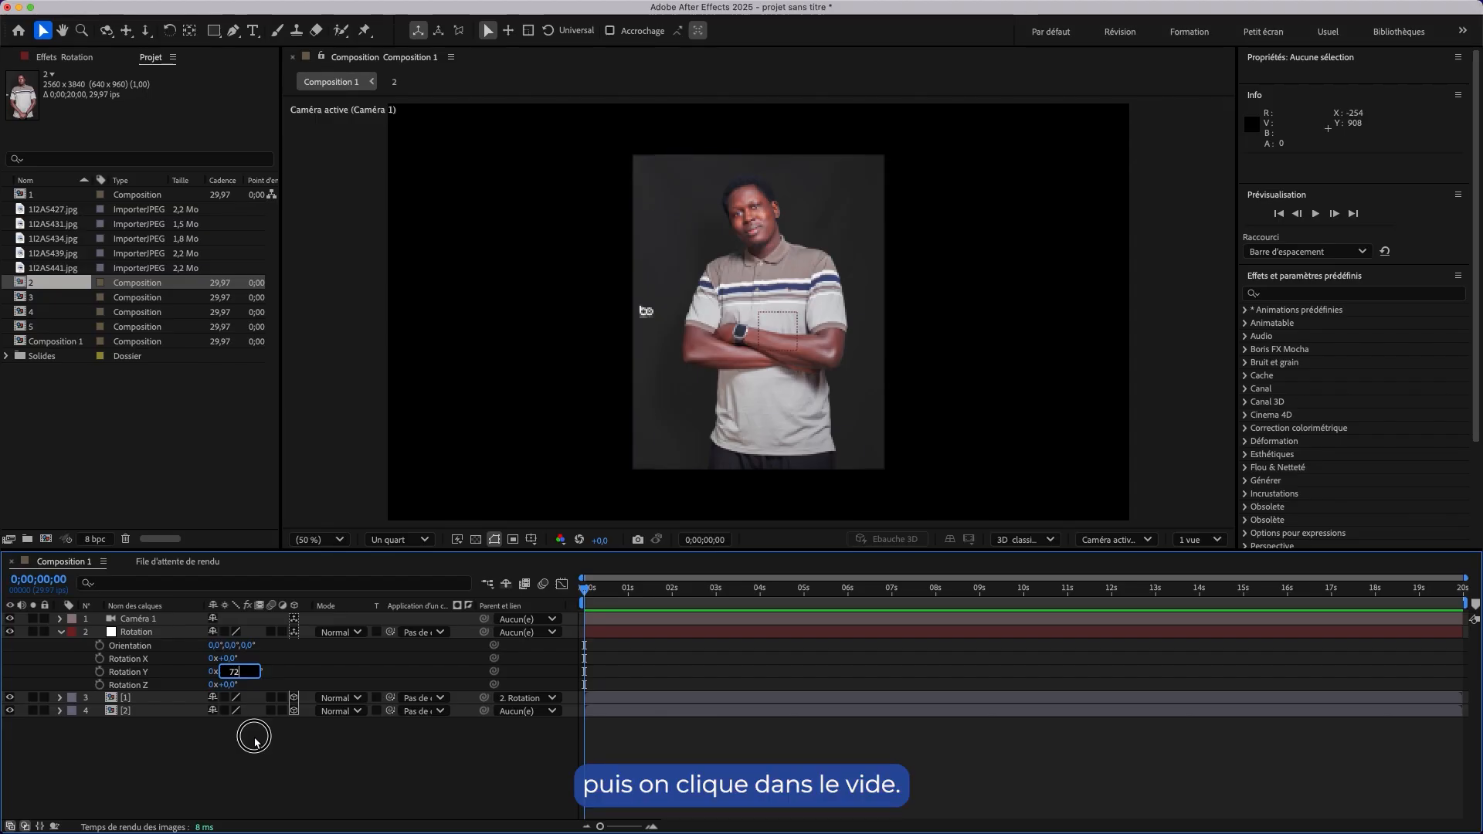
{"action": "left_click", "coordinate": [256, 743]}
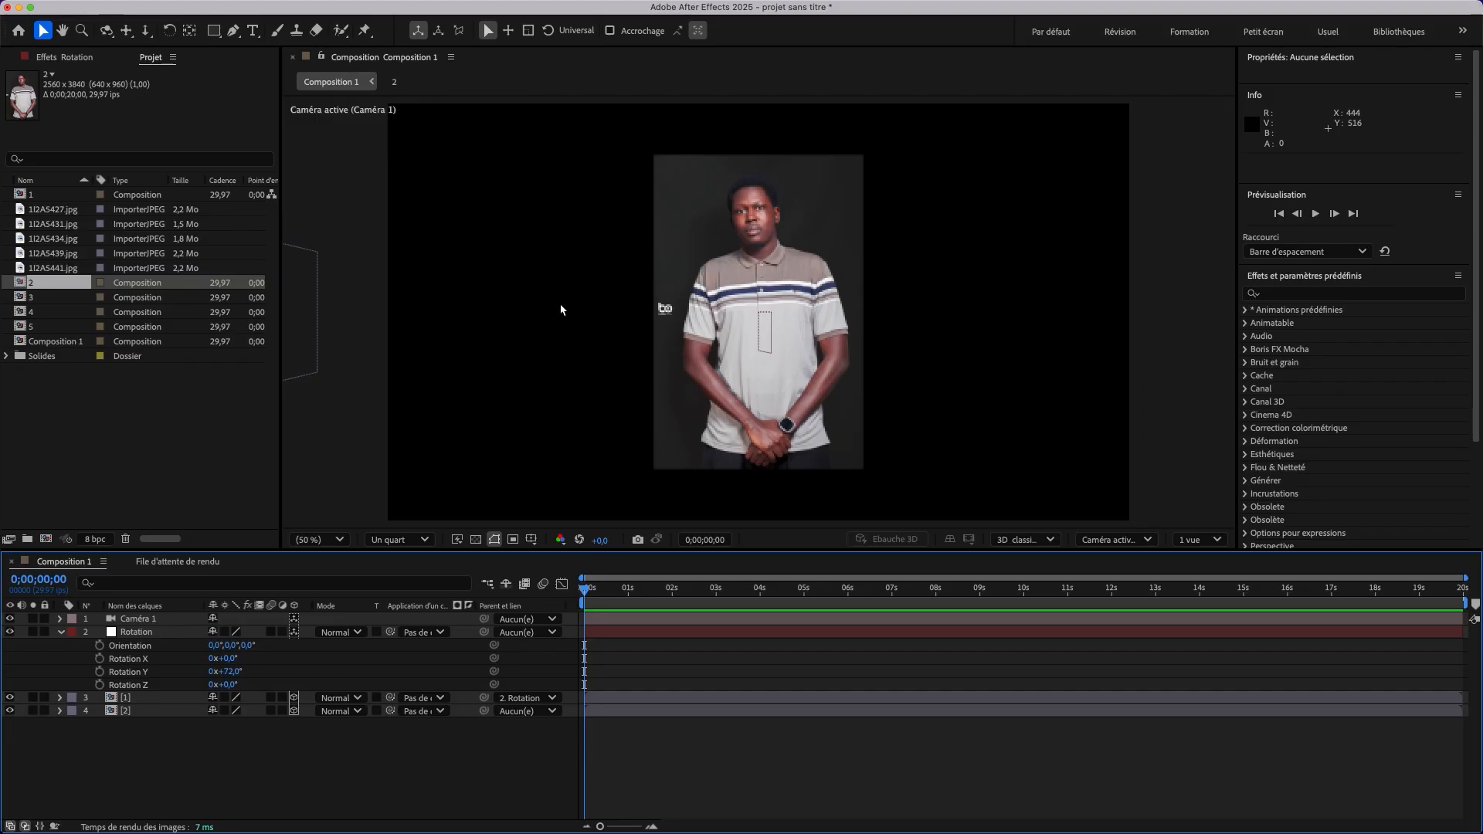
{"action": "scroll", "coordinate": [560, 309], "scroll_direction": "down", "scroll_amount": 1}
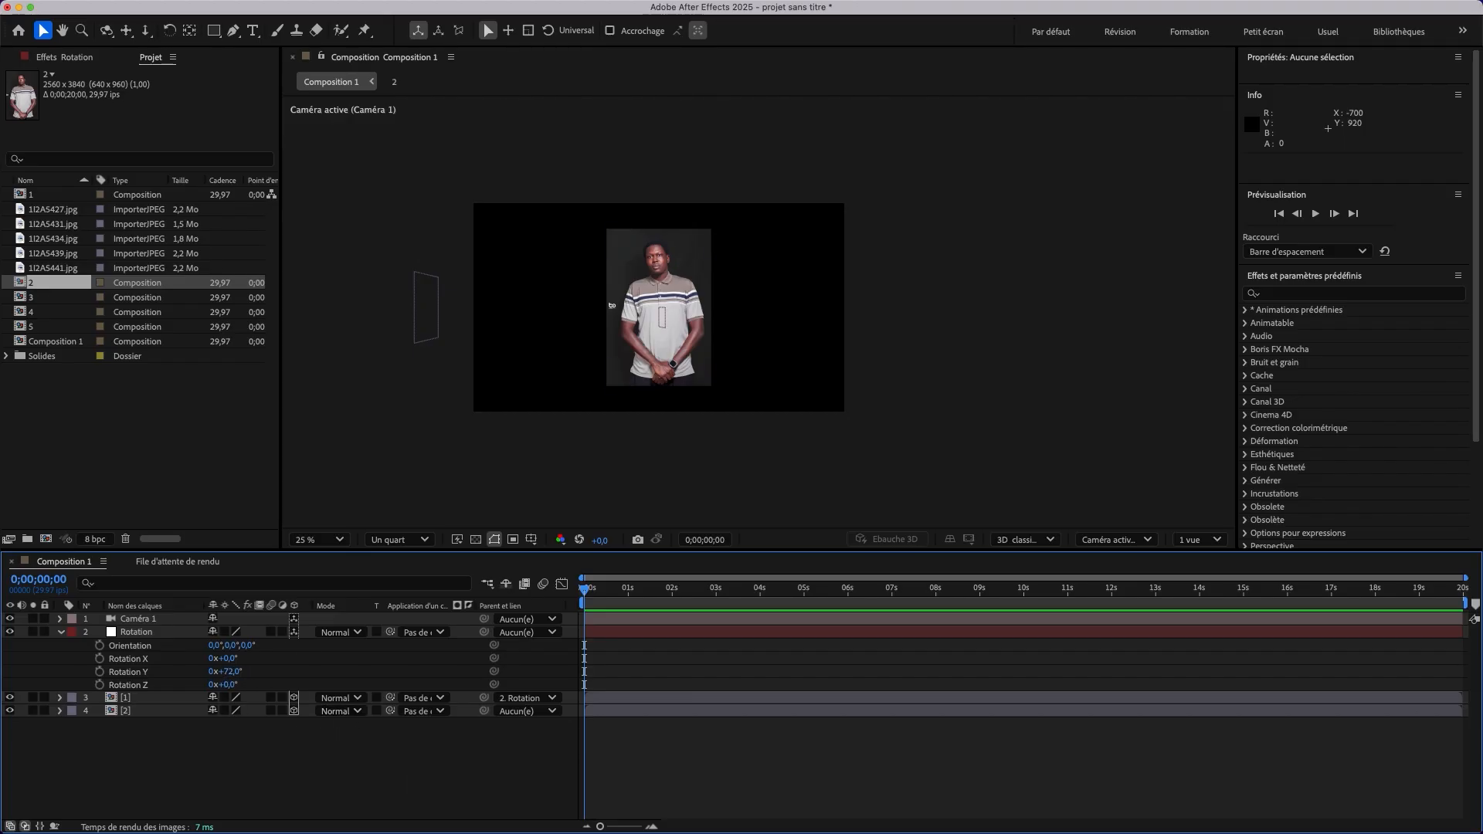
{"action": "left_click", "coordinate": [62, 633]}
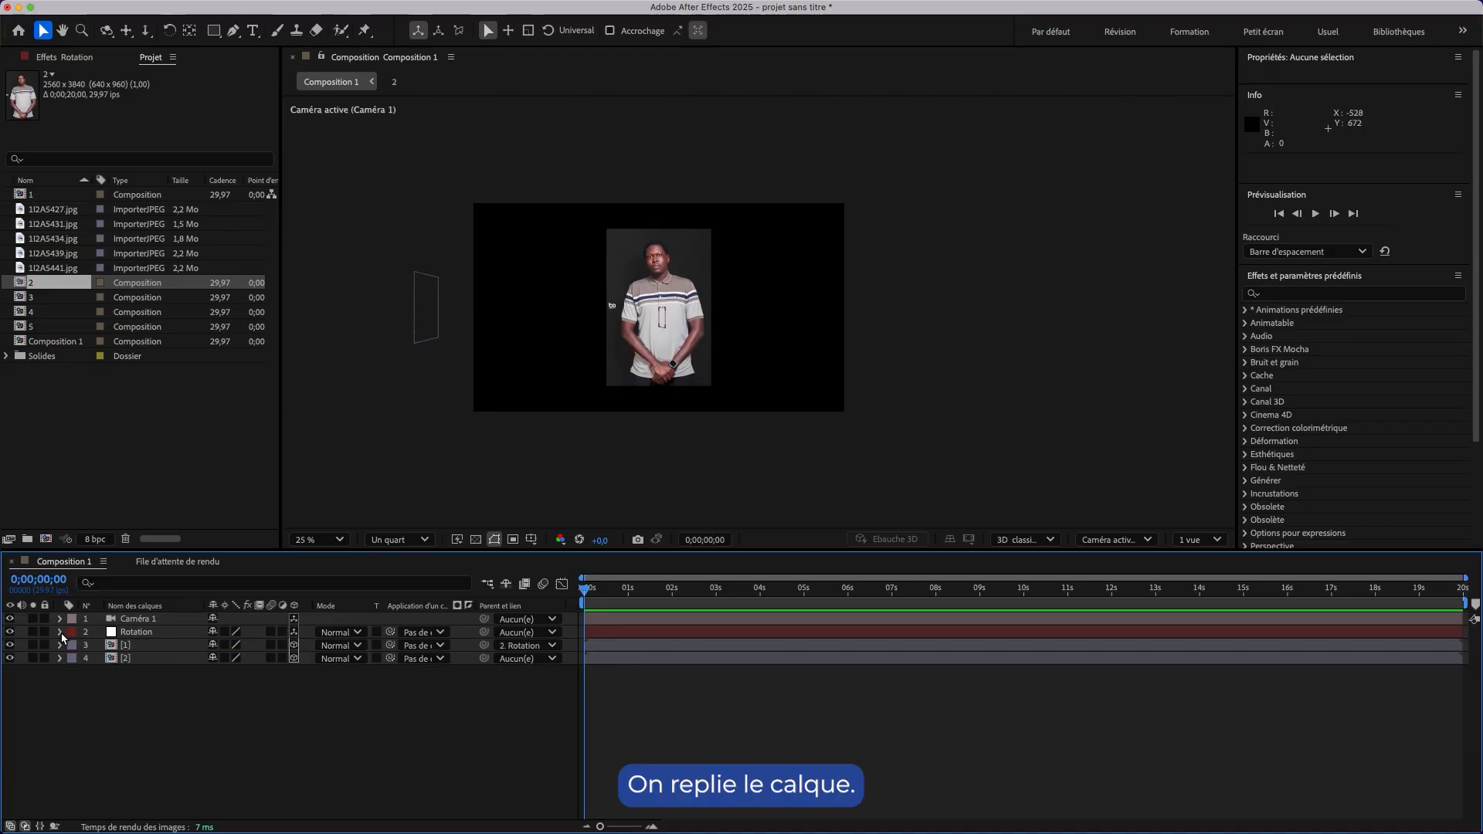
Duplicate the precomposition 2 layer and replace the lower copy with precomposition 3.
{"action": "left_click", "coordinate": [152, 660]}
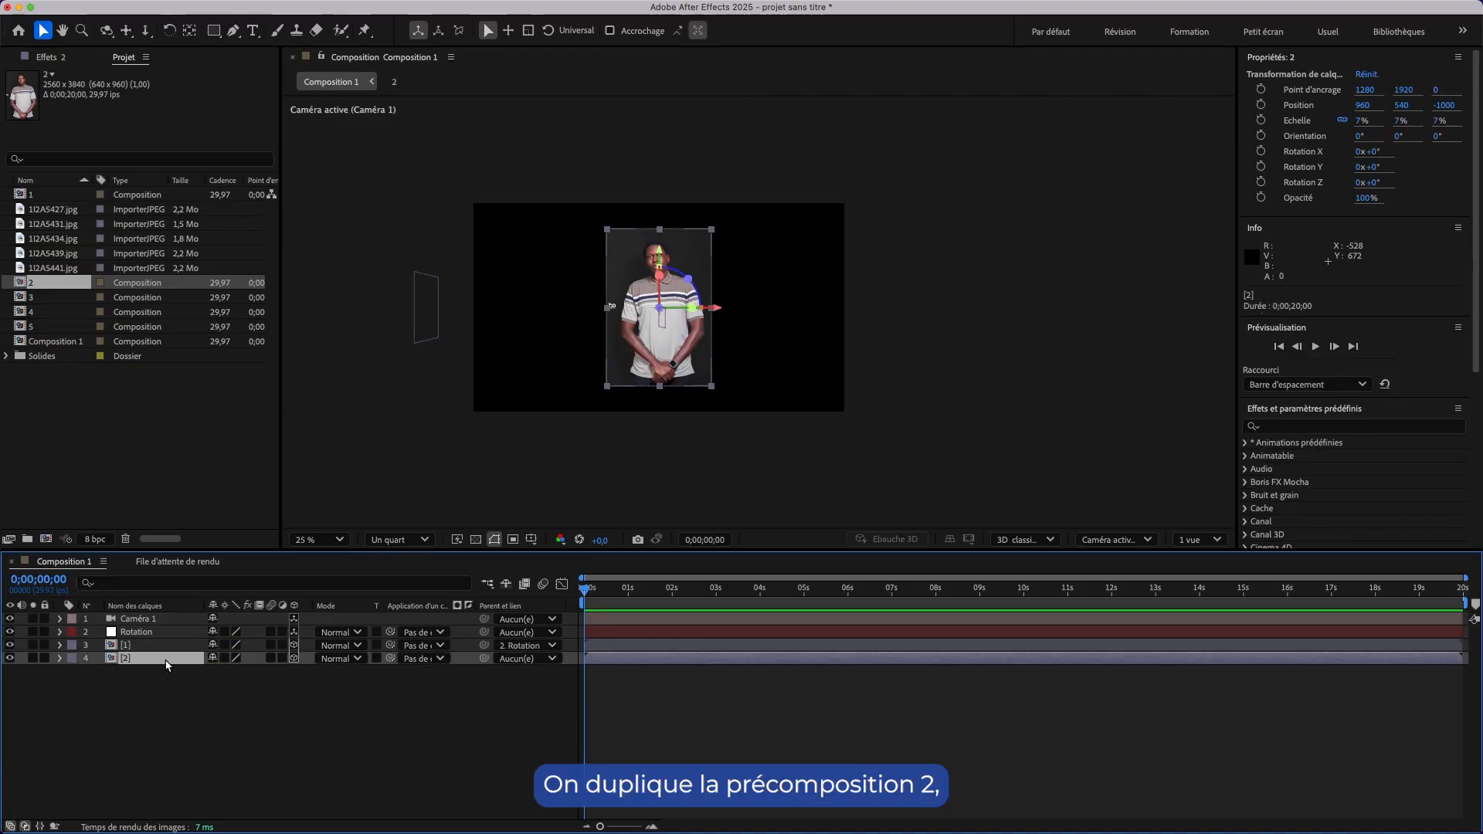
{"action": "key", "text": "super+d"}
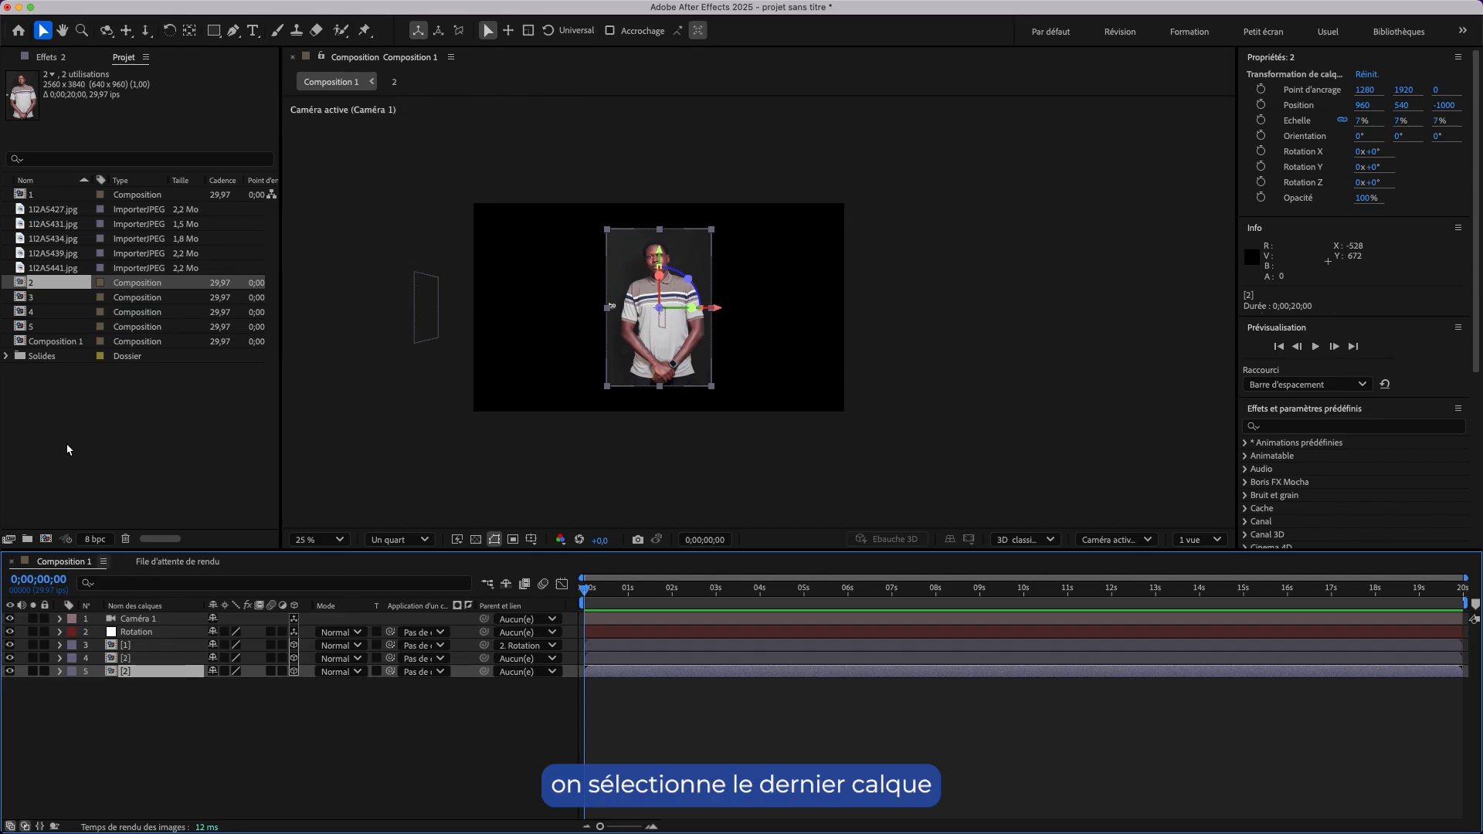
{"action": "left_click", "coordinate": [33, 298]}
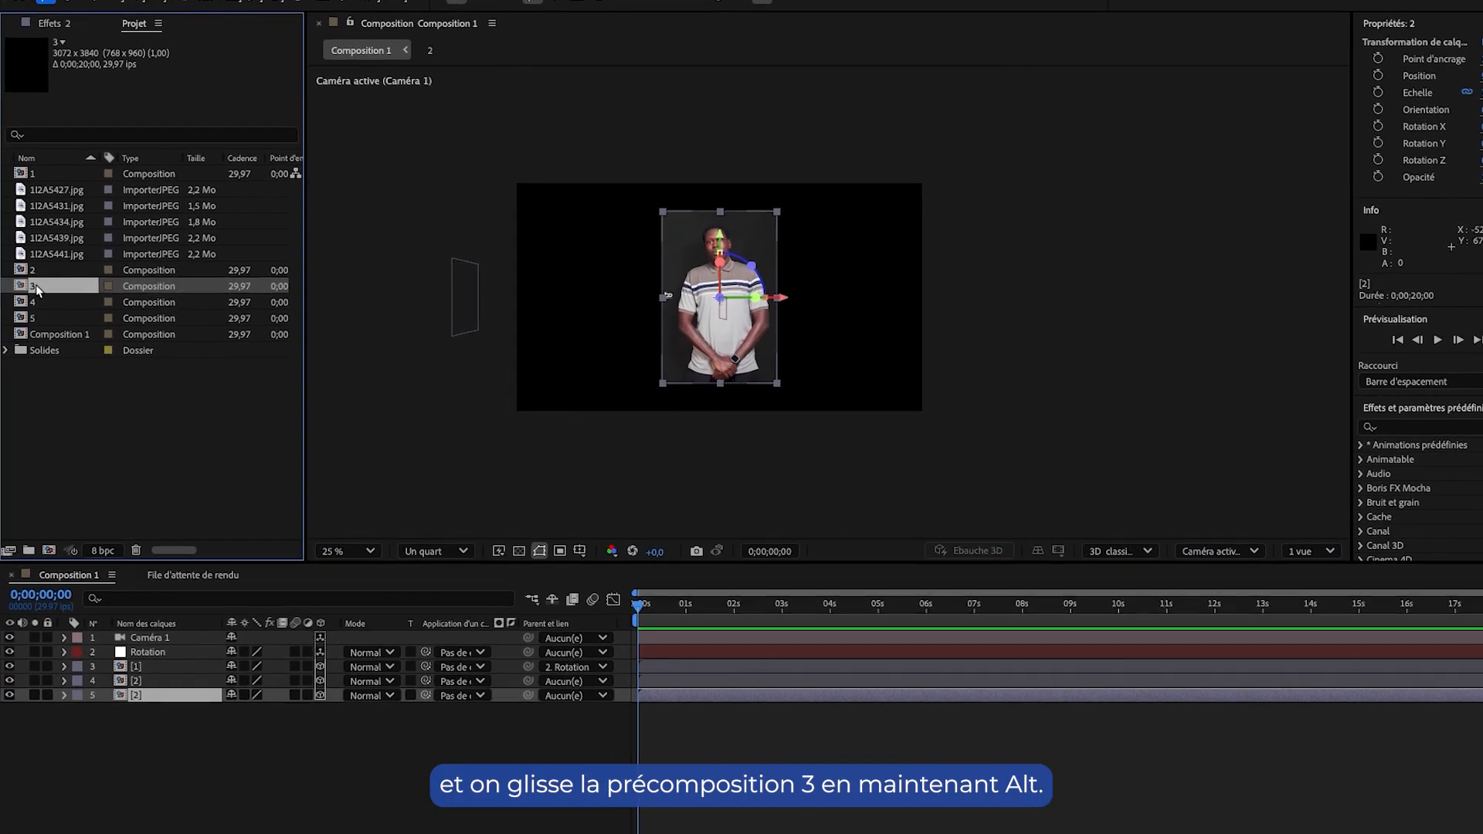
{"action": "left_click_drag", "start_coordinate": [35, 291], "coordinate": [163, 718]}
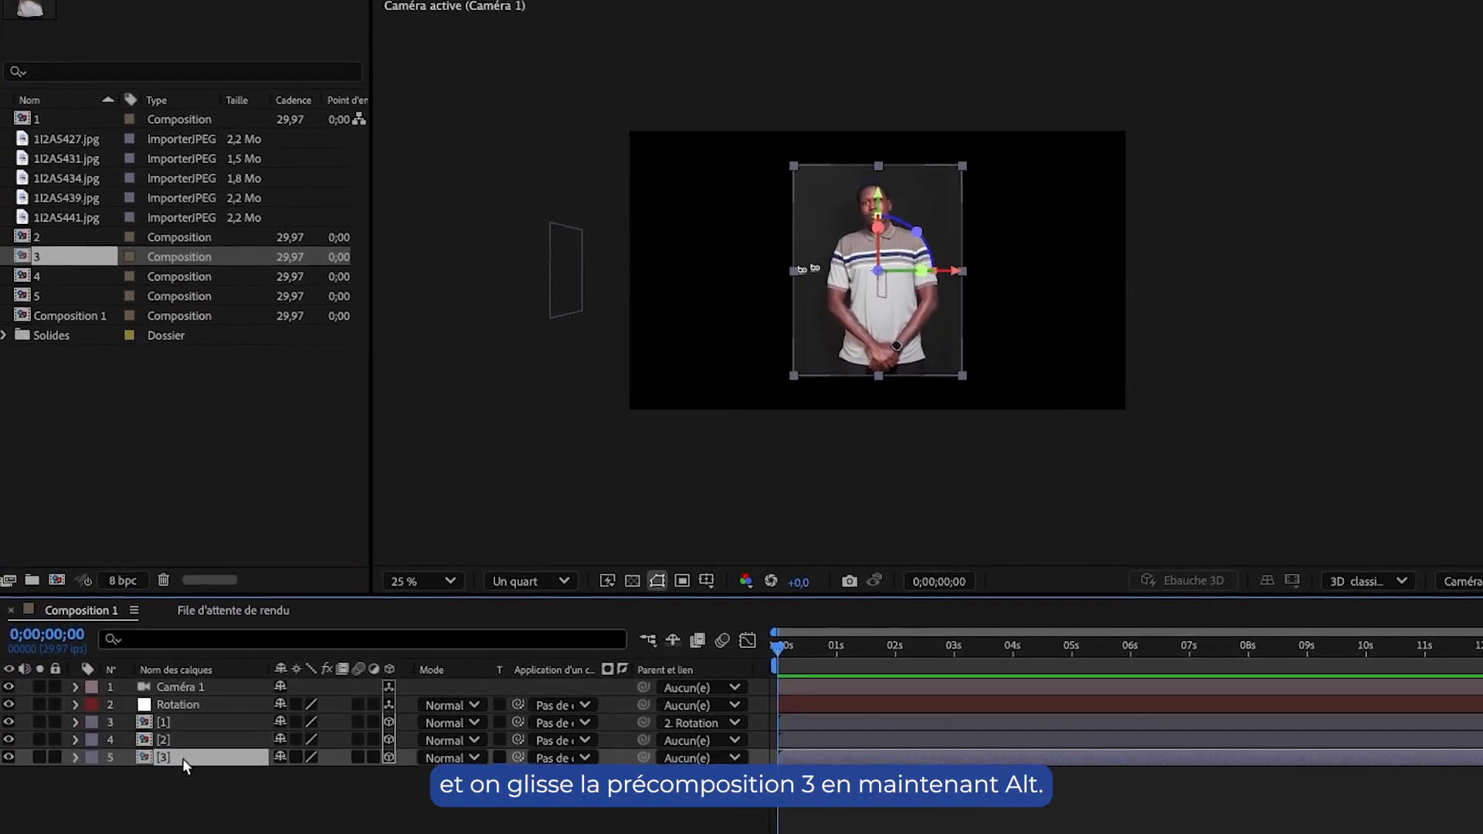
Parent precomposition 2 to the Rotation null and add 72° to the null's Y rotation, making it 144°.
{"action": "left_click", "coordinate": [189, 732]}
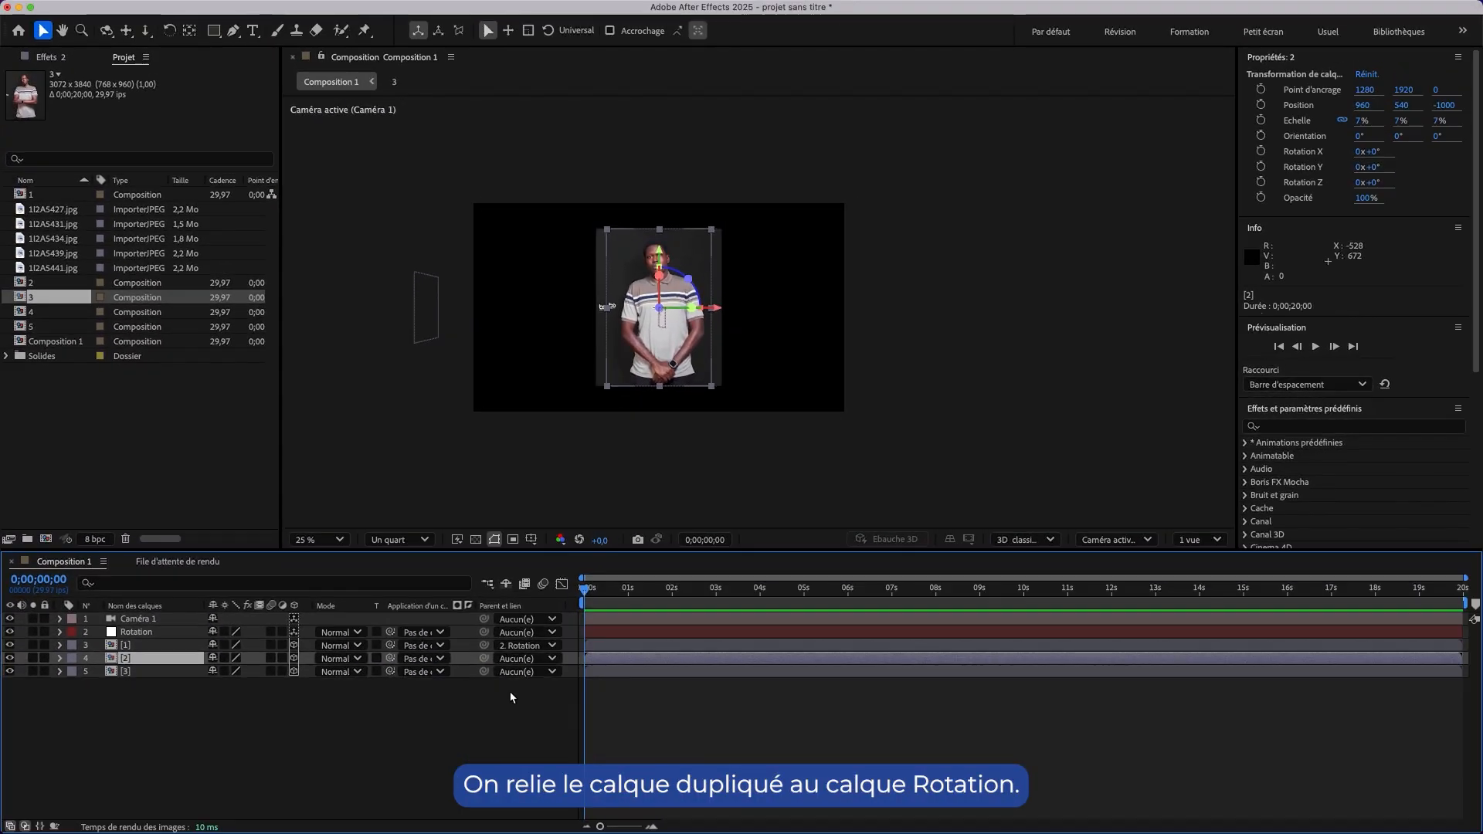
{"action": "left_click_drag", "start_coordinate": [485, 659], "coordinate": [165, 632]}
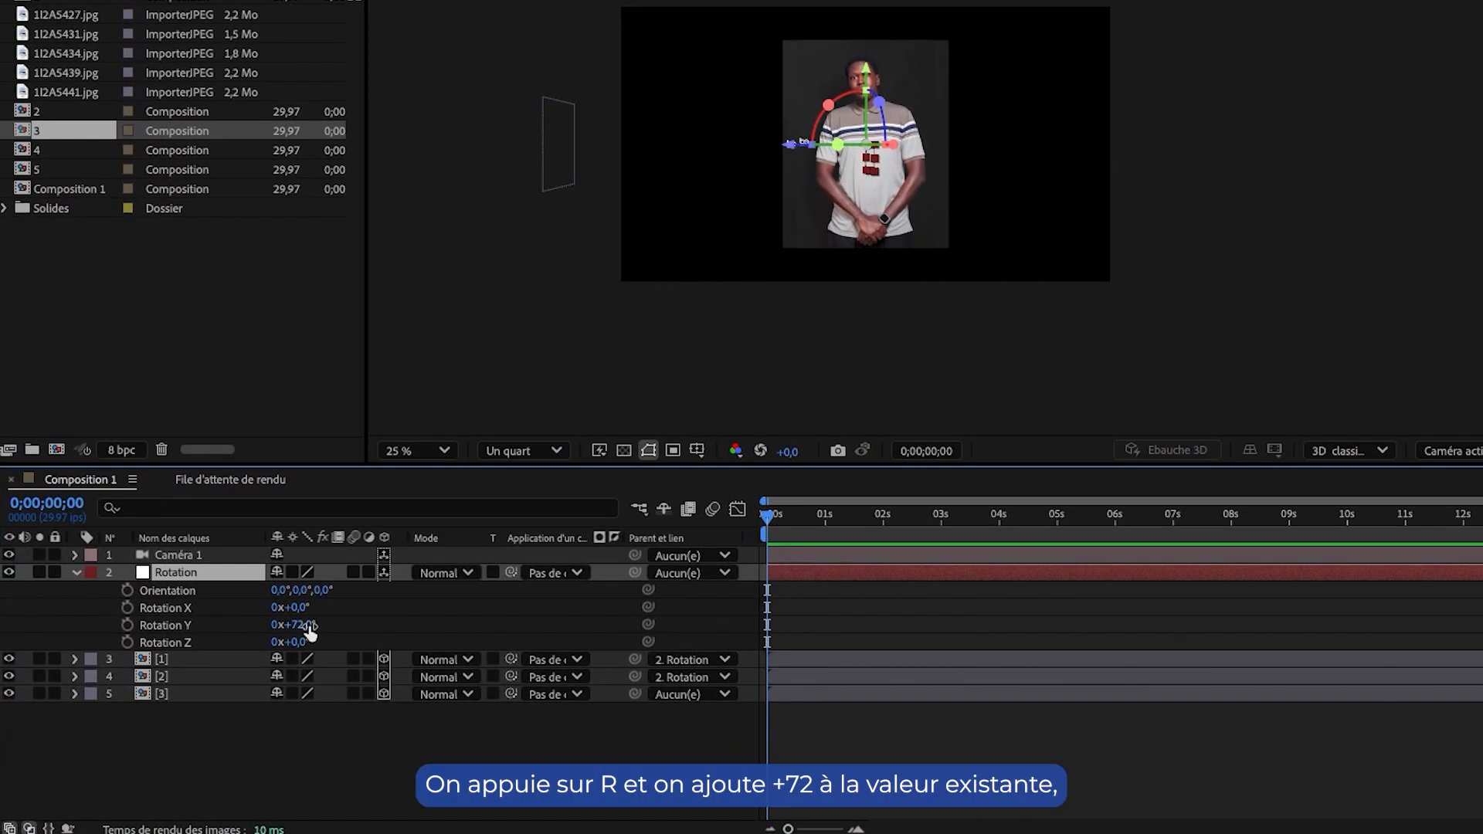
{"action": "left_click", "coordinate": [309, 627]}
{"action": "left_click", "coordinate": [313, 622]}
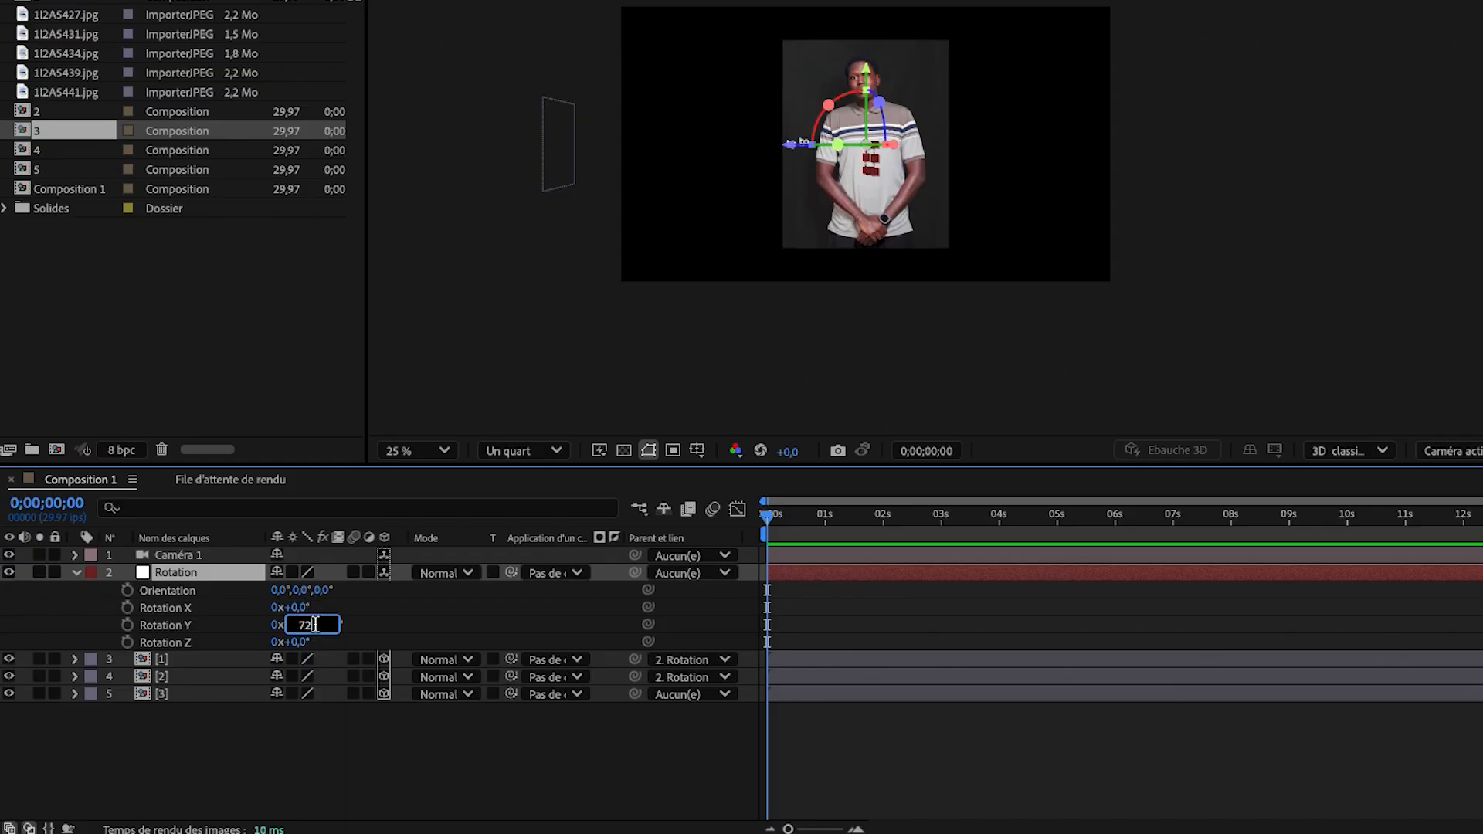
{"action": "type", "text": "+"}
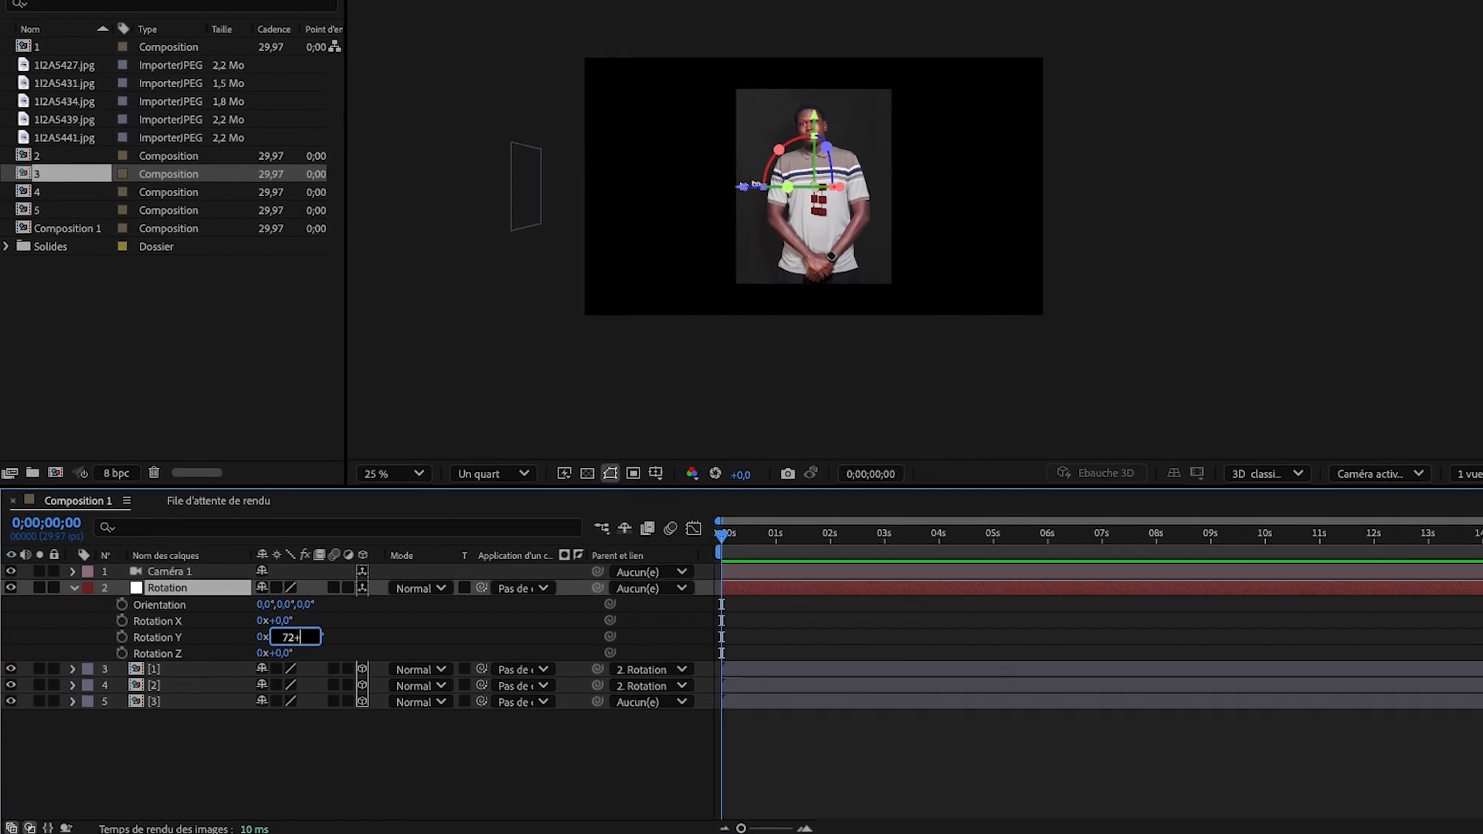
{"action": "type", "text": "7"}
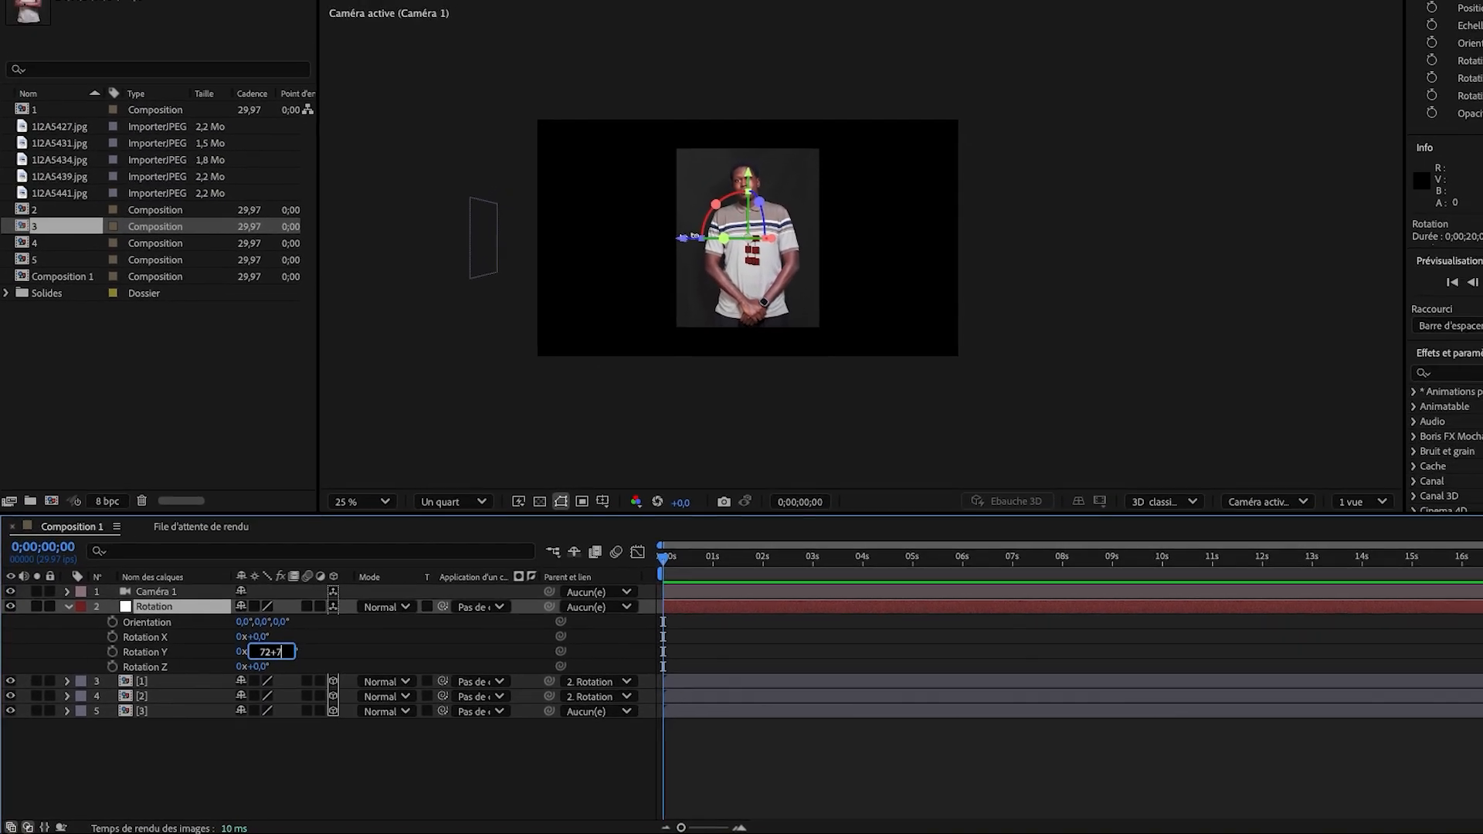
{"action": "type", "text": "2"}
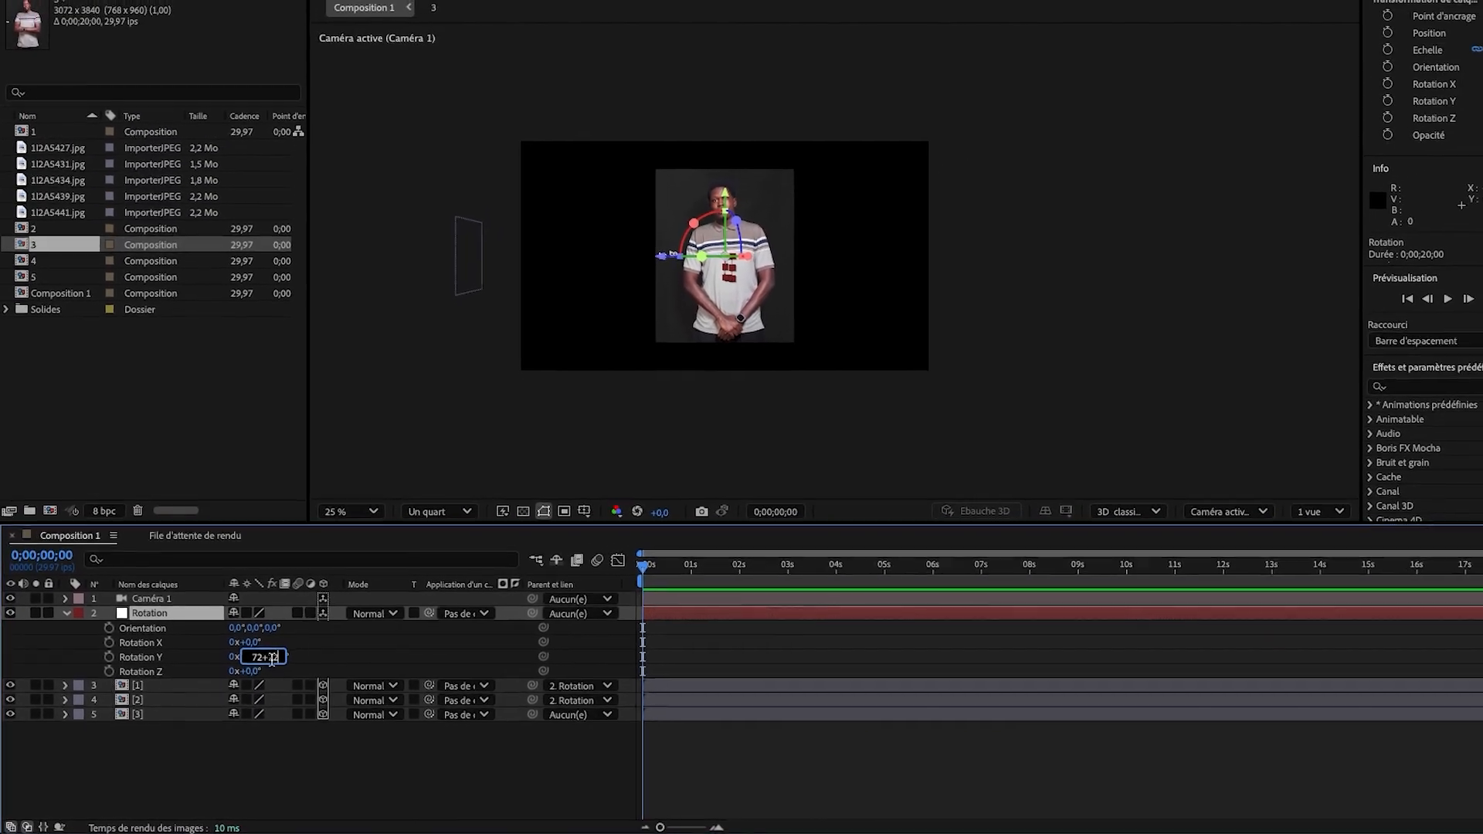
{"action": "left_click", "coordinate": [302, 757]}
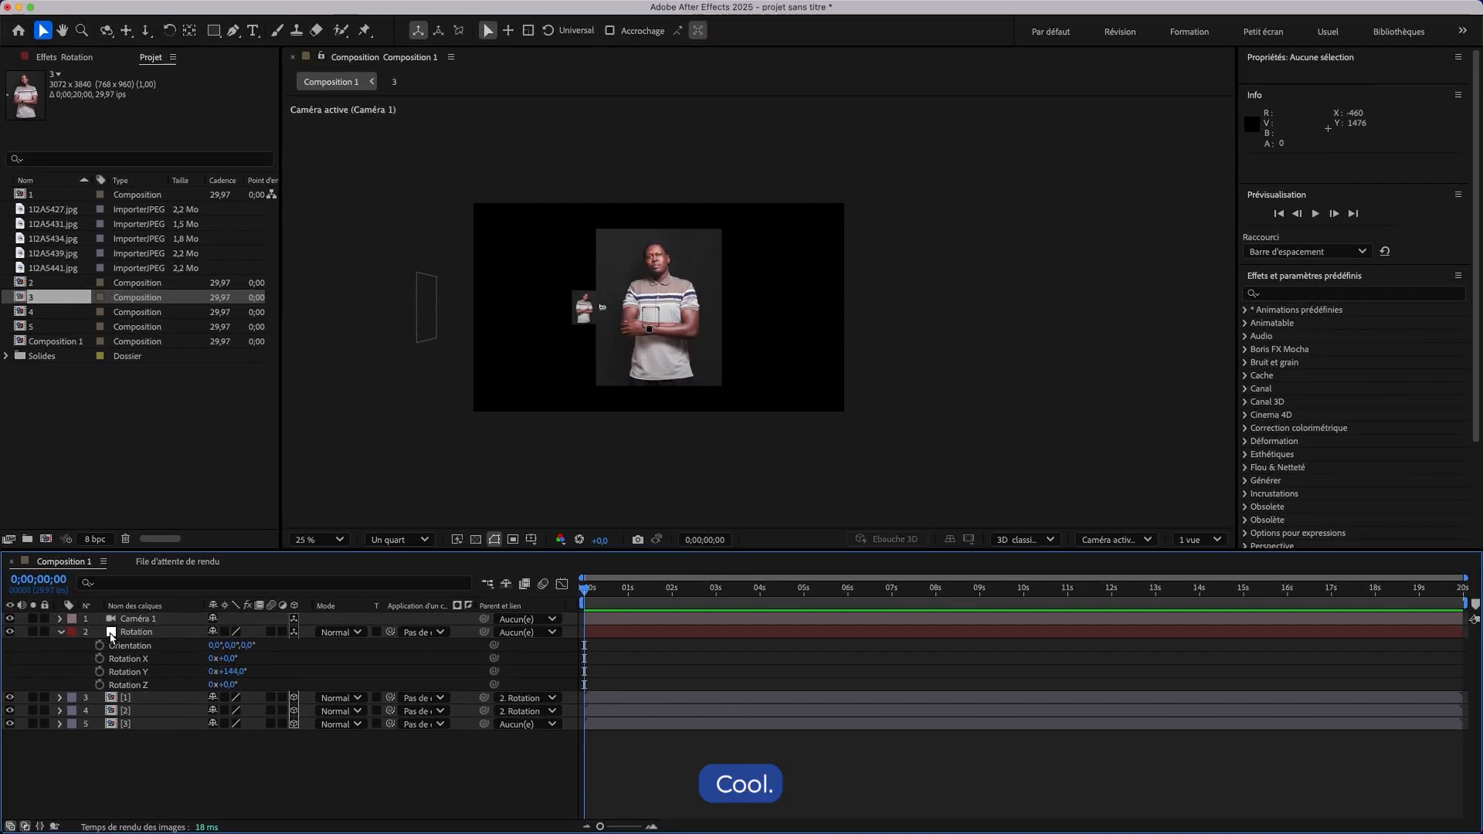
{"action": "left_click", "coordinate": [61, 632]}
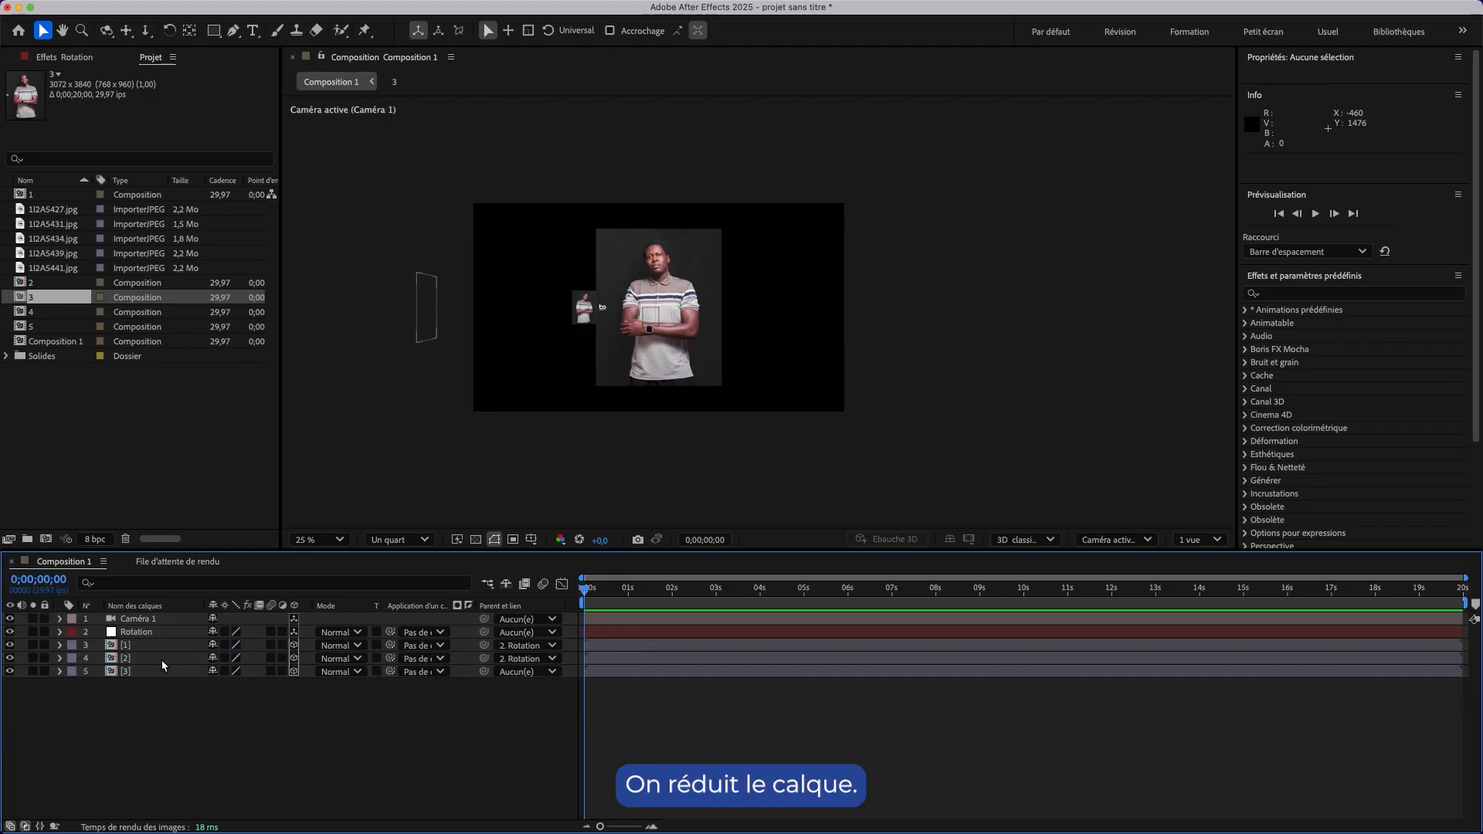
Duplicate the precomposition 3 layer and replace the lower copy with precomposition 4.
{"action": "left_click", "coordinate": [161, 660]}
{"action": "left_click", "coordinate": [135, 670]}
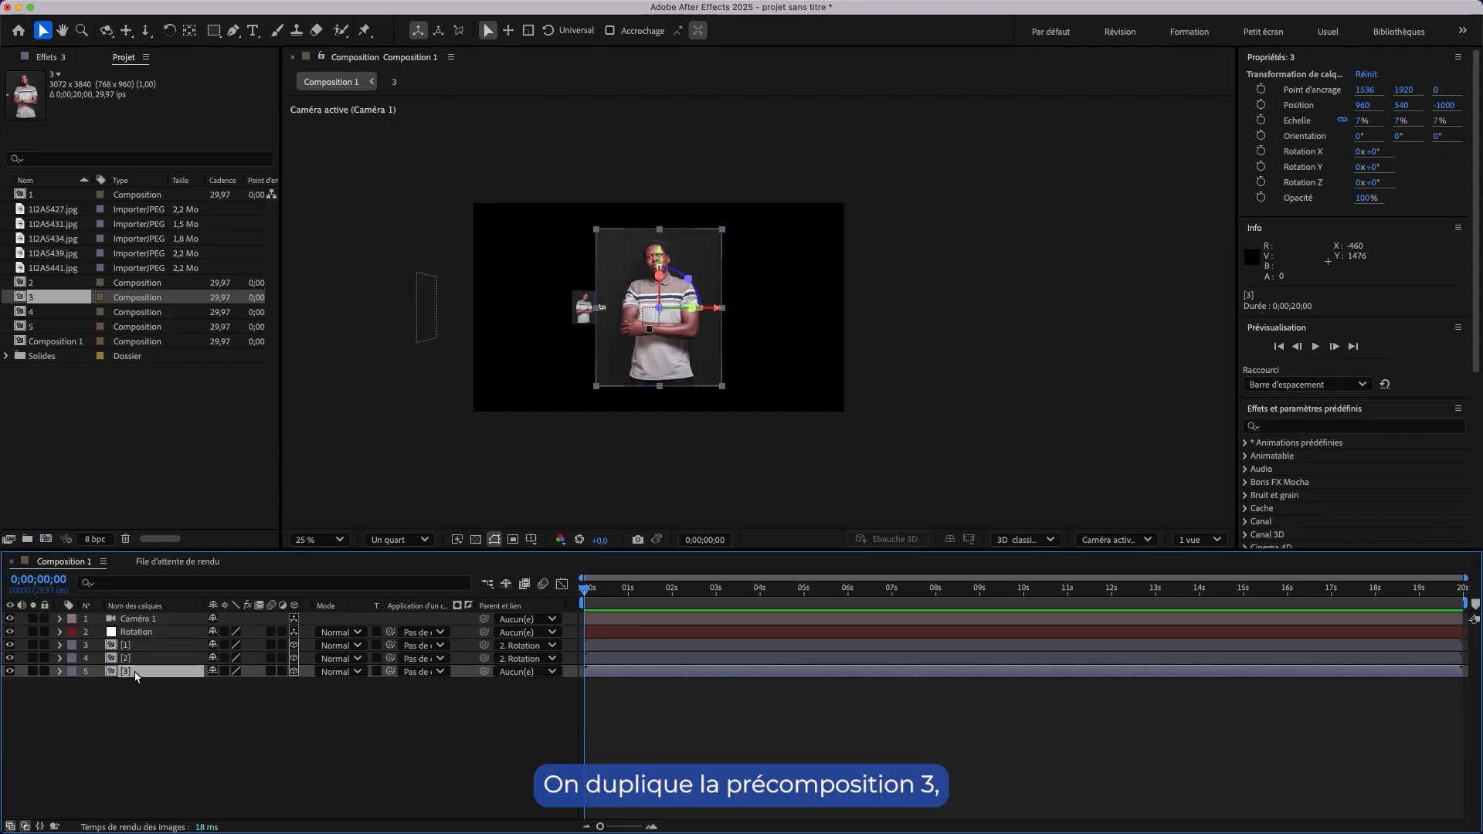
{"action": "key", "text": "ctrl+d"}
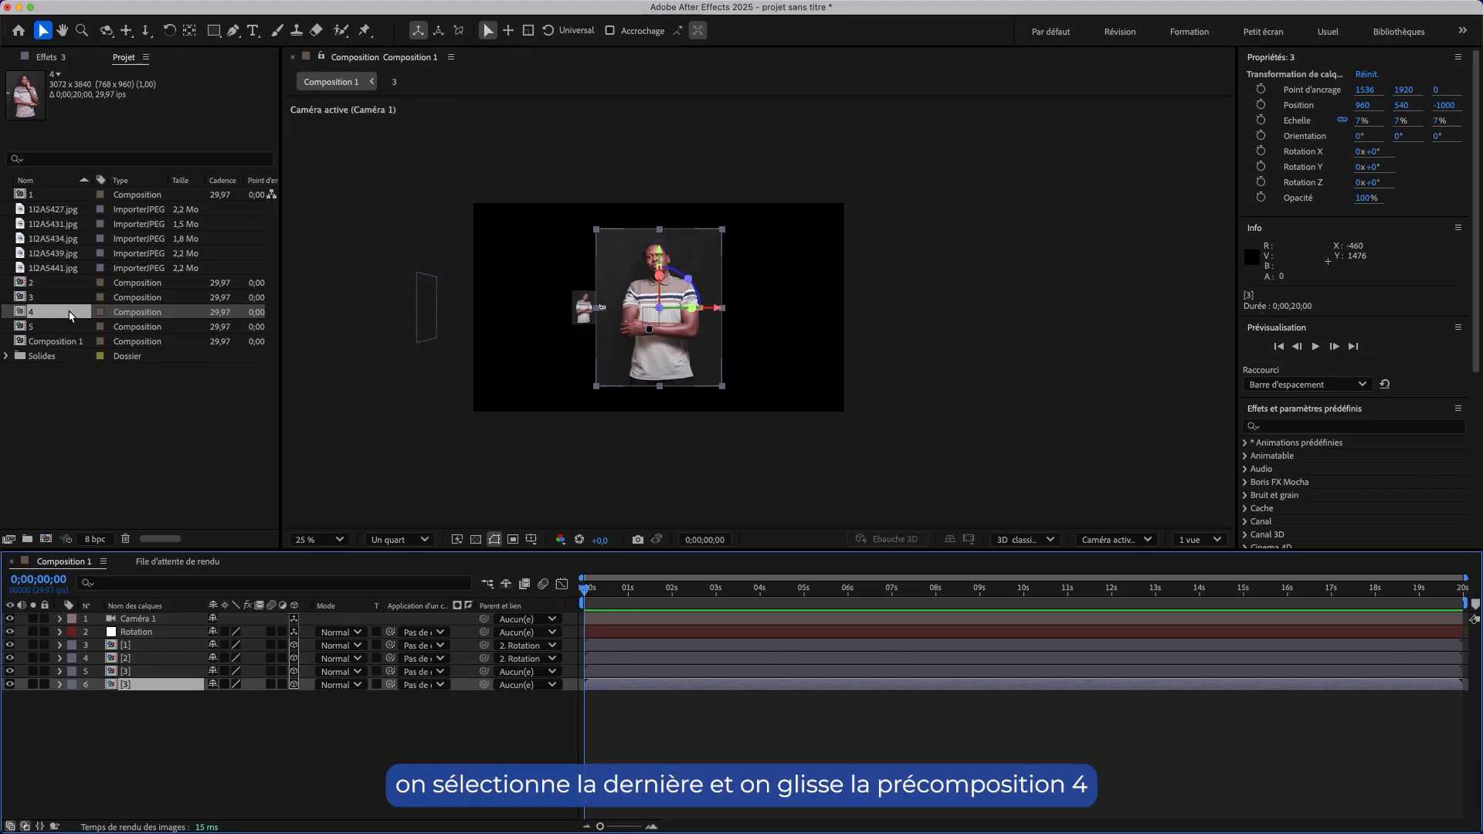
{"action": "left_click_drag", "start_coordinate": [69, 316], "coordinate": [139, 688]}
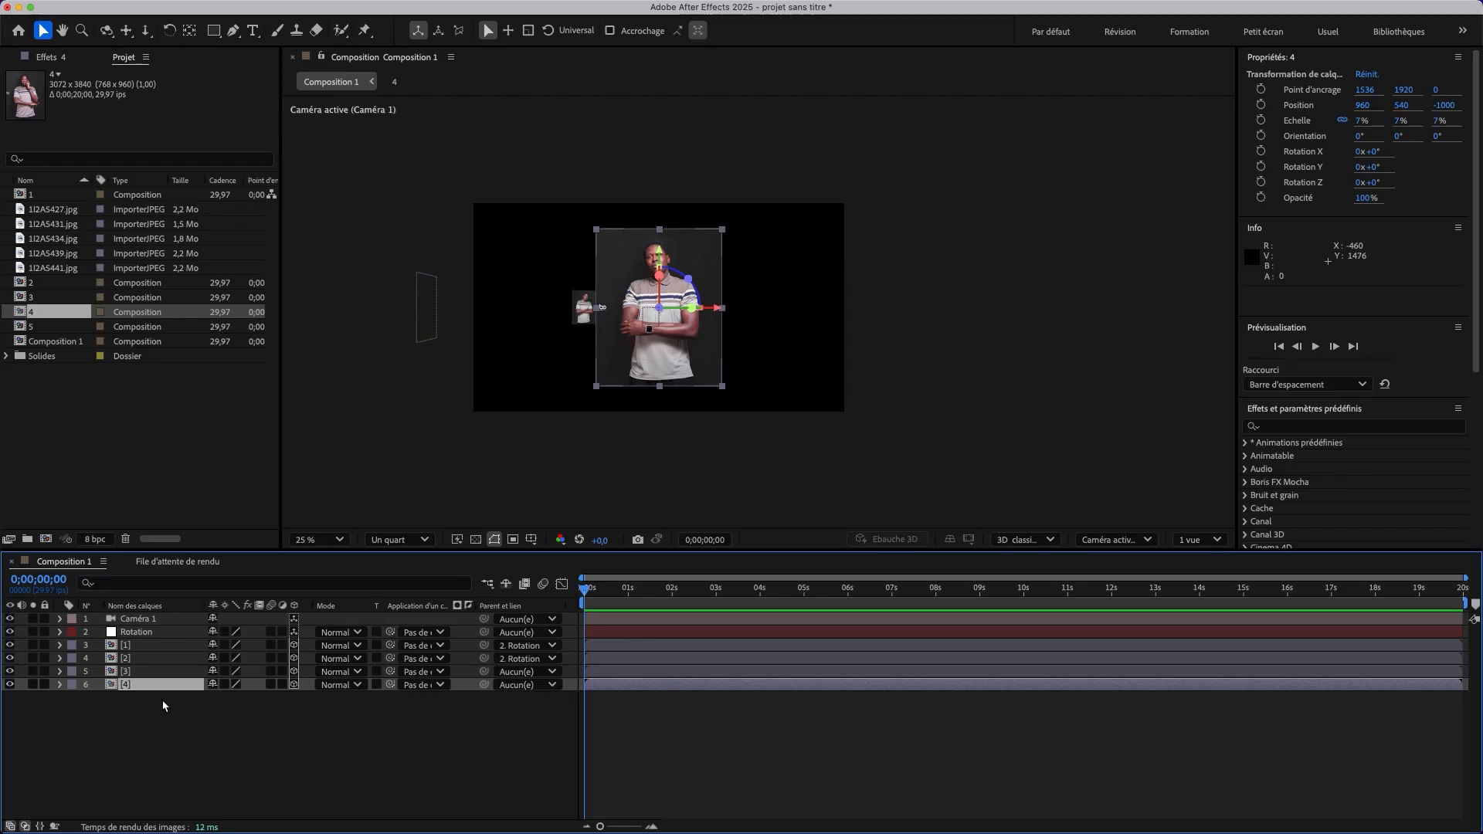
Parent precomposition 3 to the Rotation null and add 72° to the null's Y rotation, making it 216°.
{"action": "left_click", "coordinate": [148, 672]}
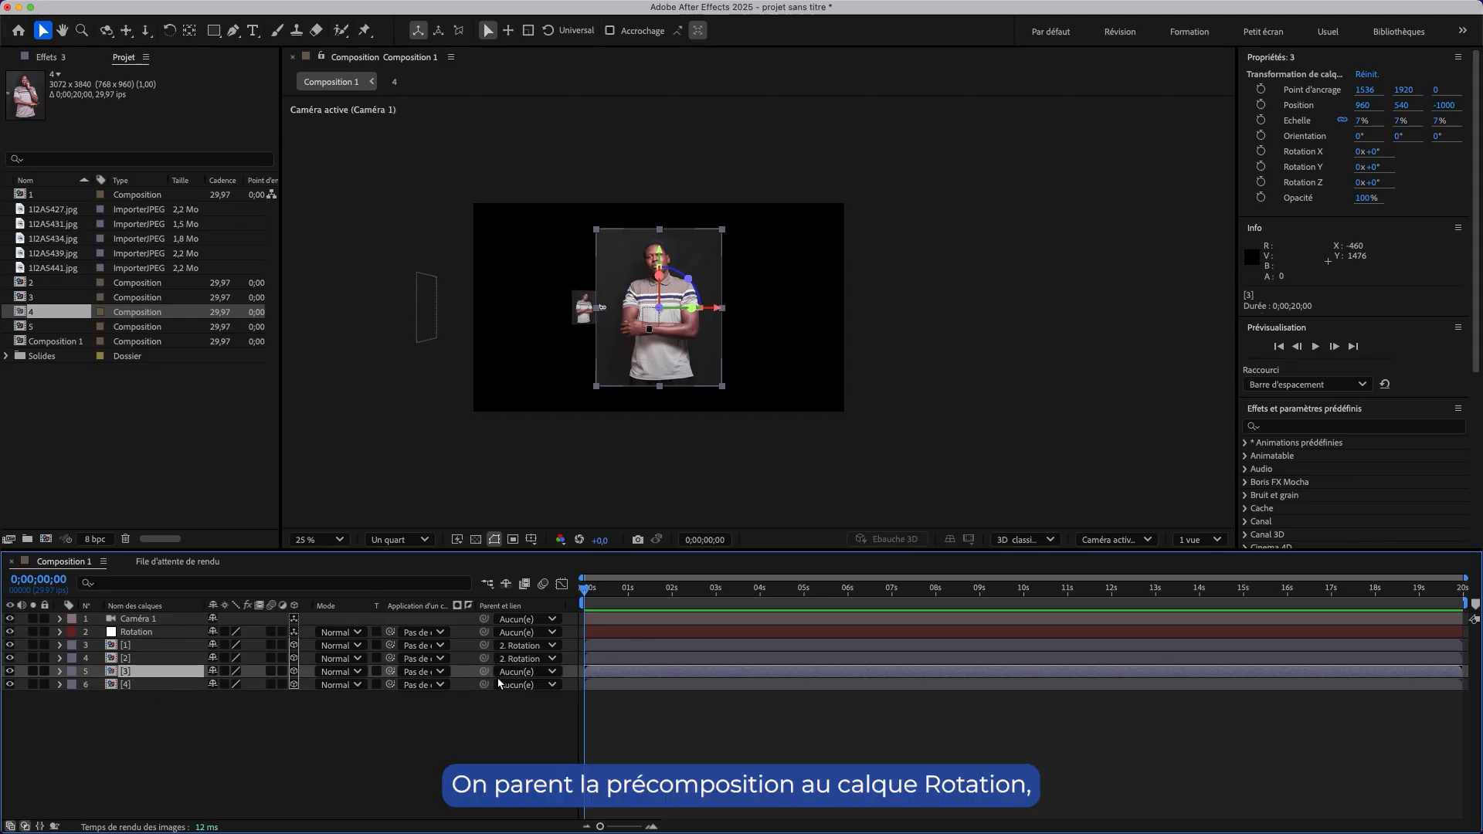
{"action": "left_click_drag", "start_coordinate": [485, 673], "coordinate": [154, 632]}
{"action": "left_click", "coordinate": [154, 632]}
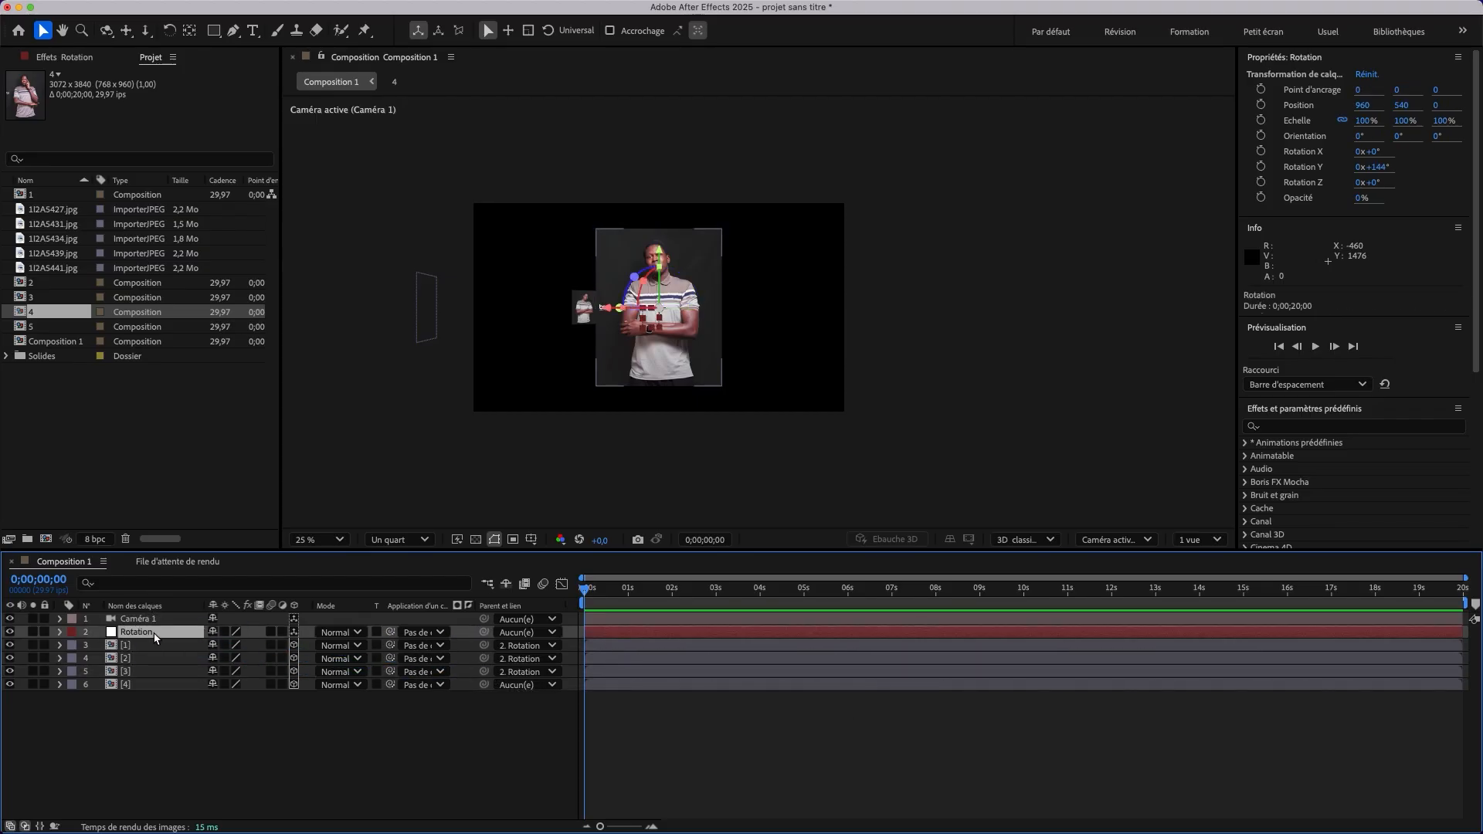
{"action": "key", "text": "r"}
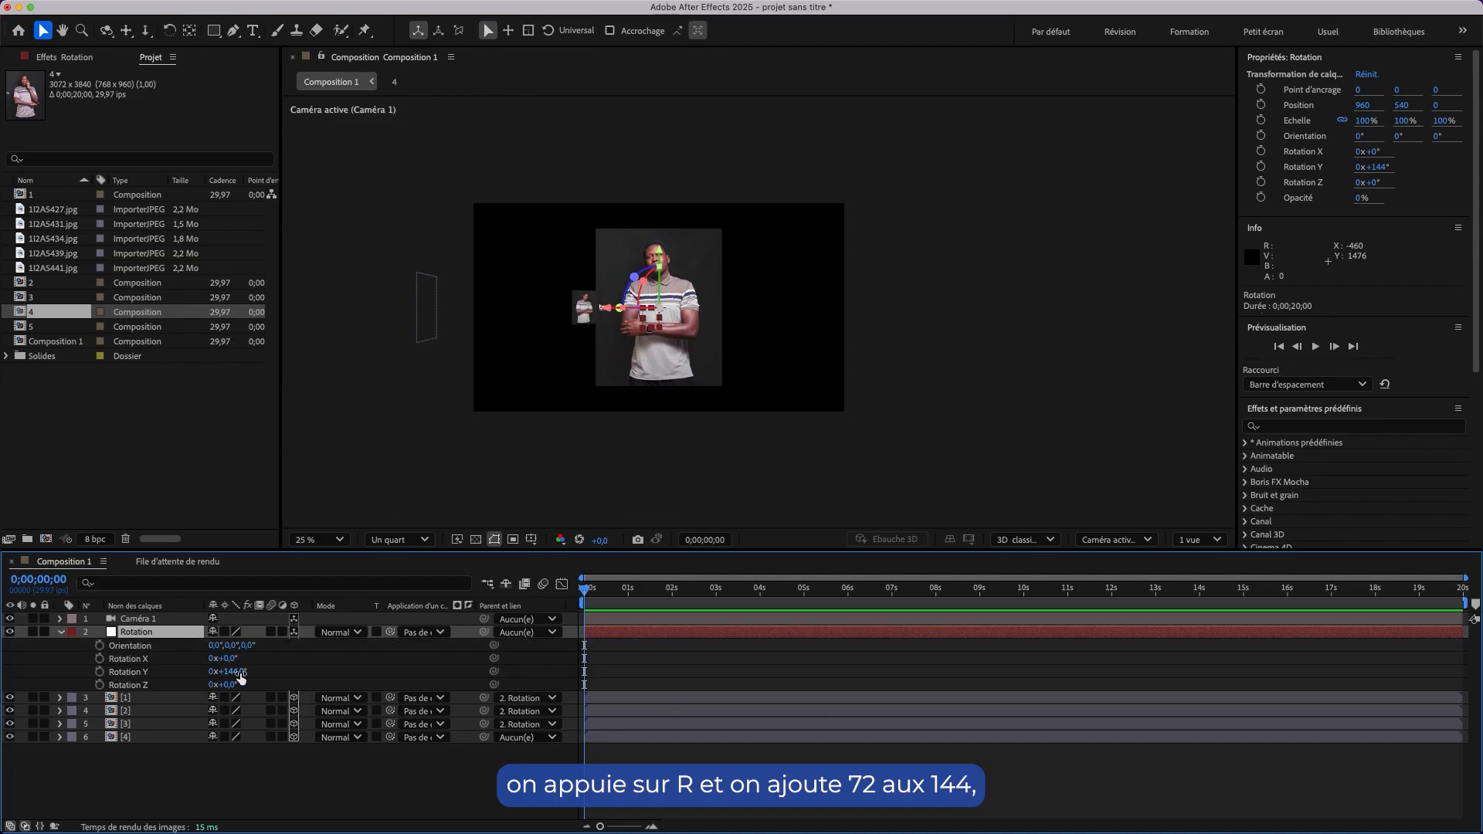
{"action": "left_click", "coordinate": [248, 672]}
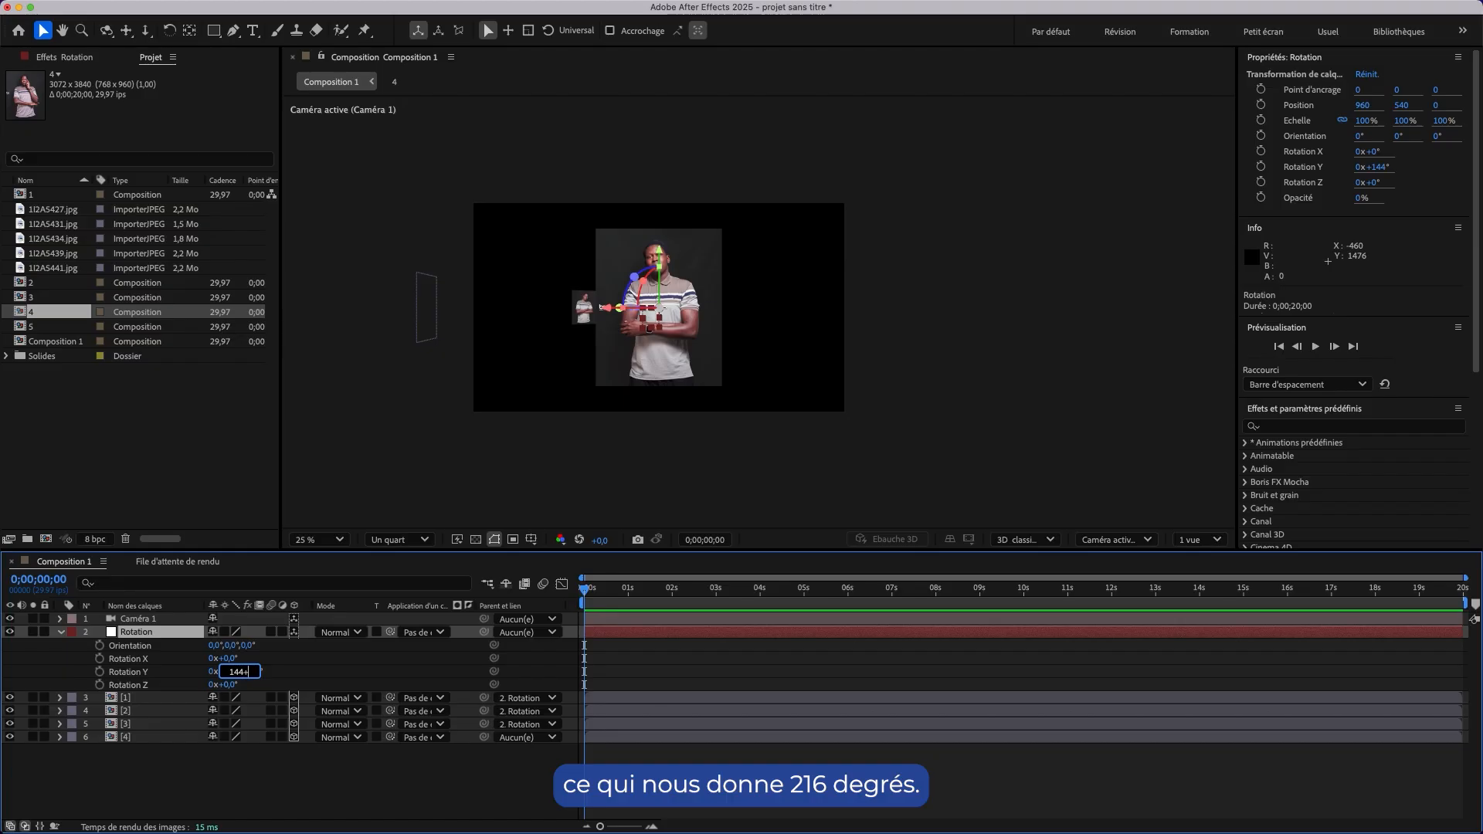
{"action": "type", "text": "+72"}
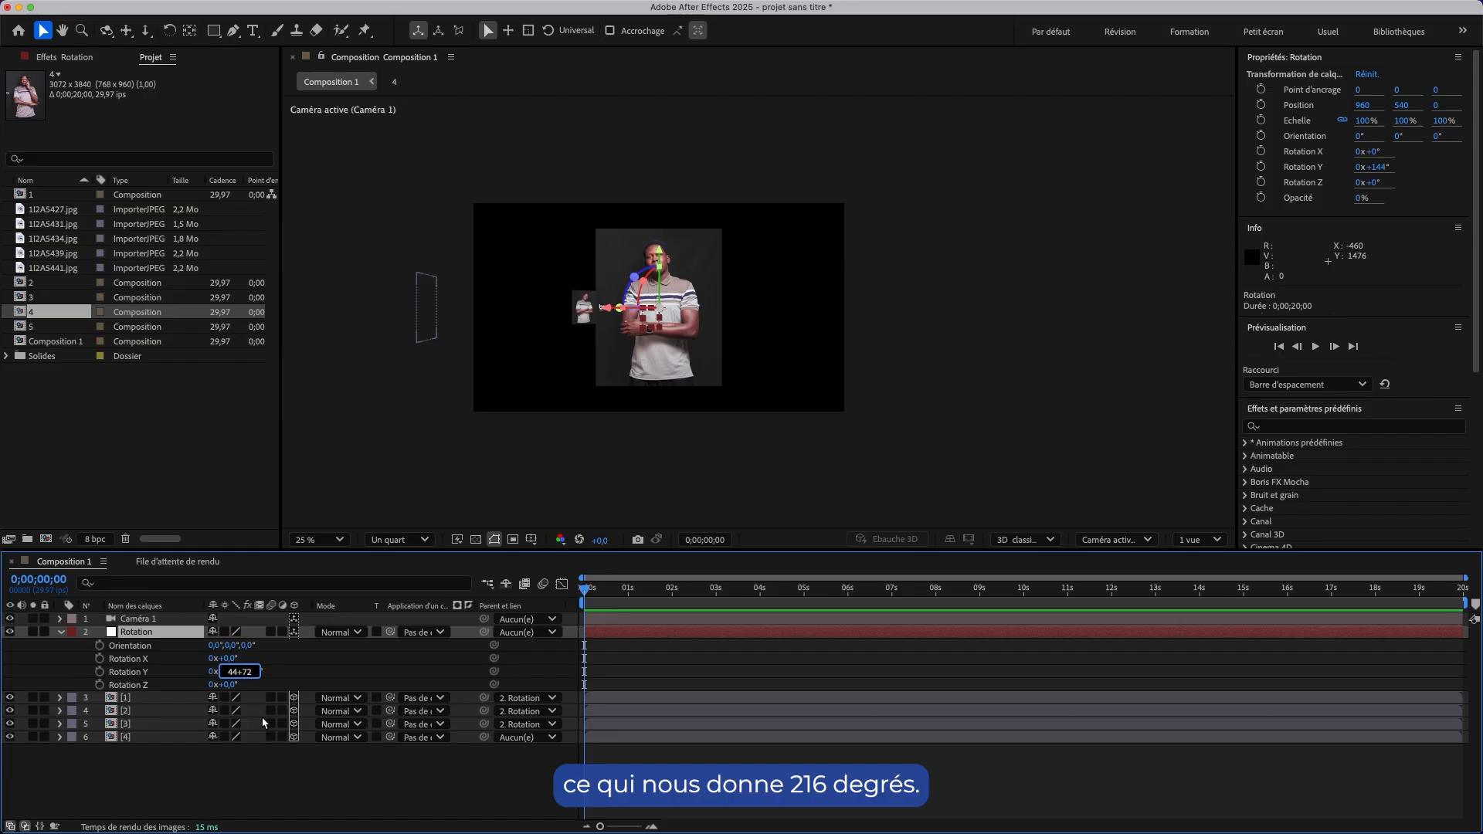
{"action": "double_click", "coordinate": [241, 671]}
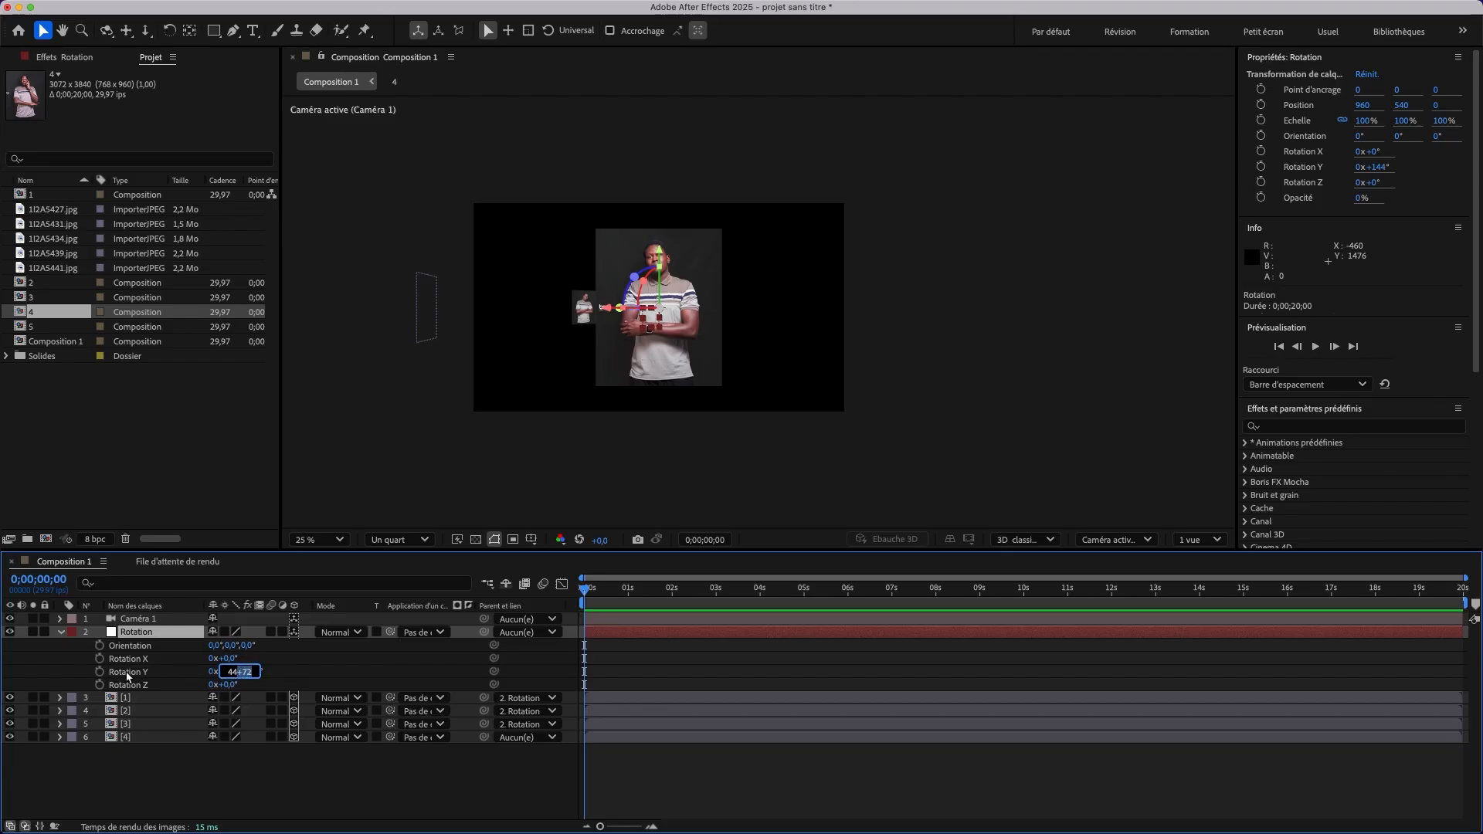
{"action": "left_click", "coordinate": [57, 629]}
{"action": "left_click", "coordinate": [58, 628]}
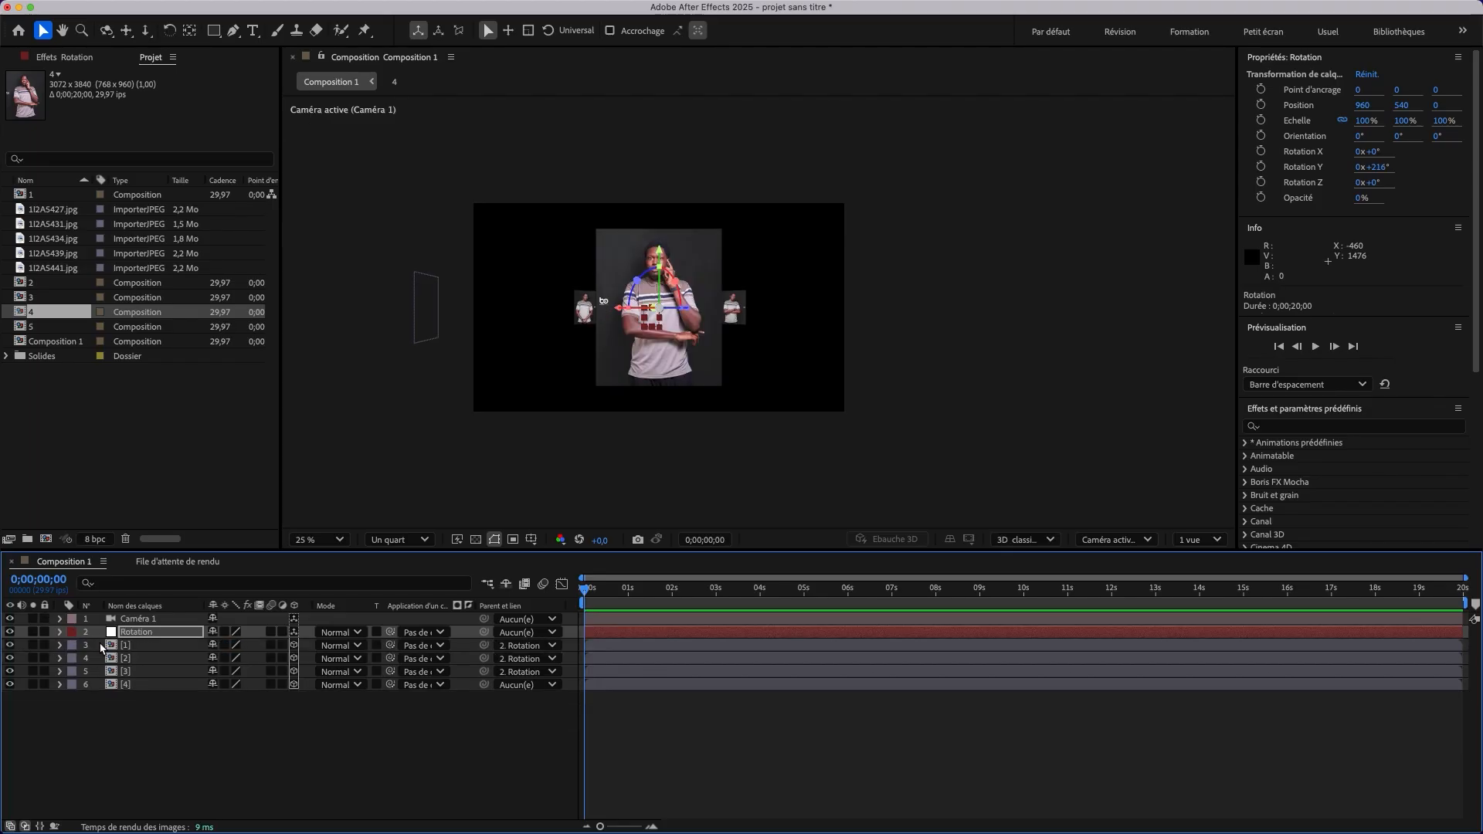
Duplicate the precomposition 4 layer and replace the lower copy with precomposition 5.
{"action": "left_click", "coordinate": [169, 684]}
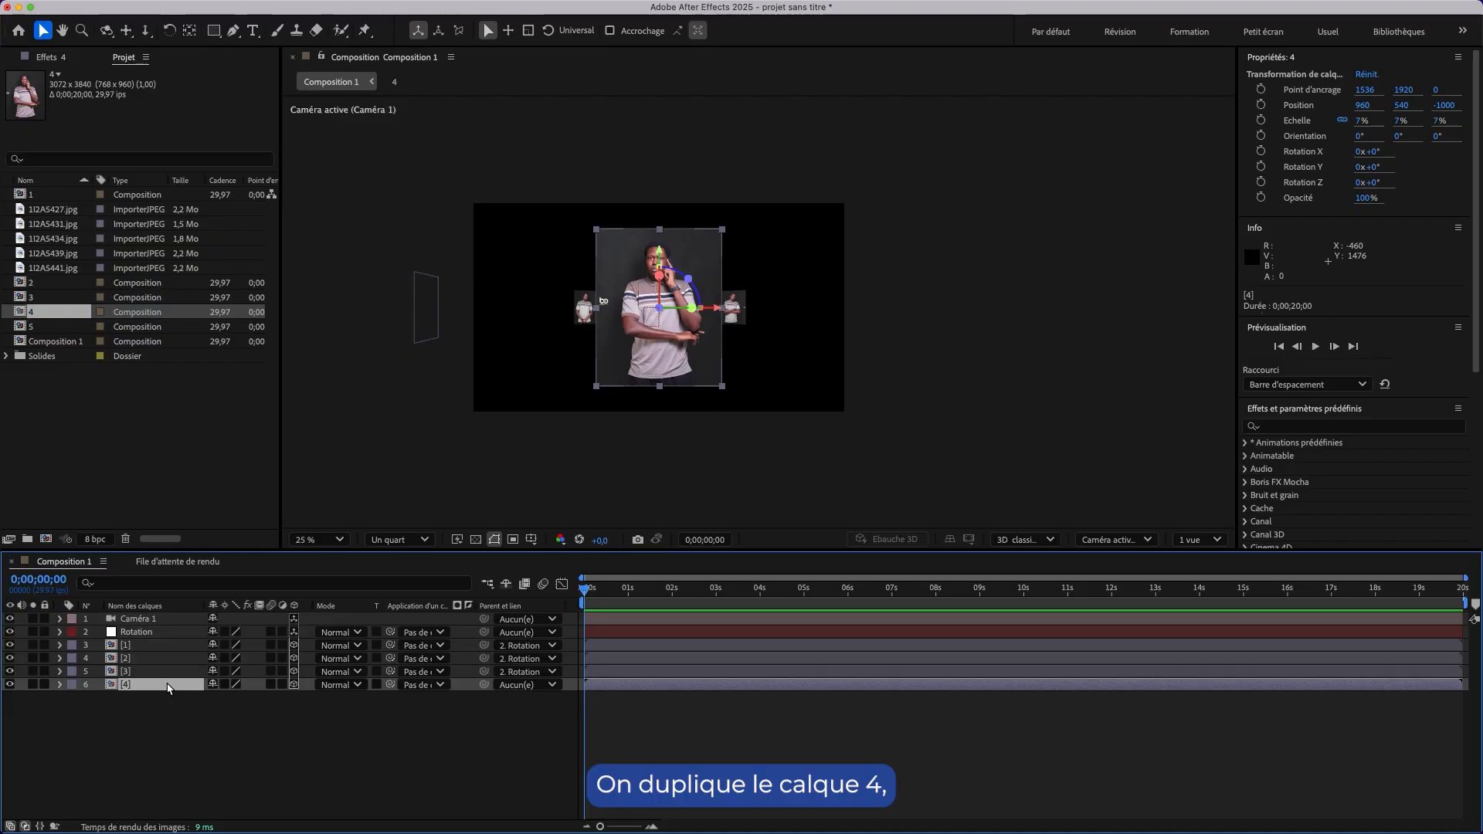
{"action": "key", "text": "super+d"}
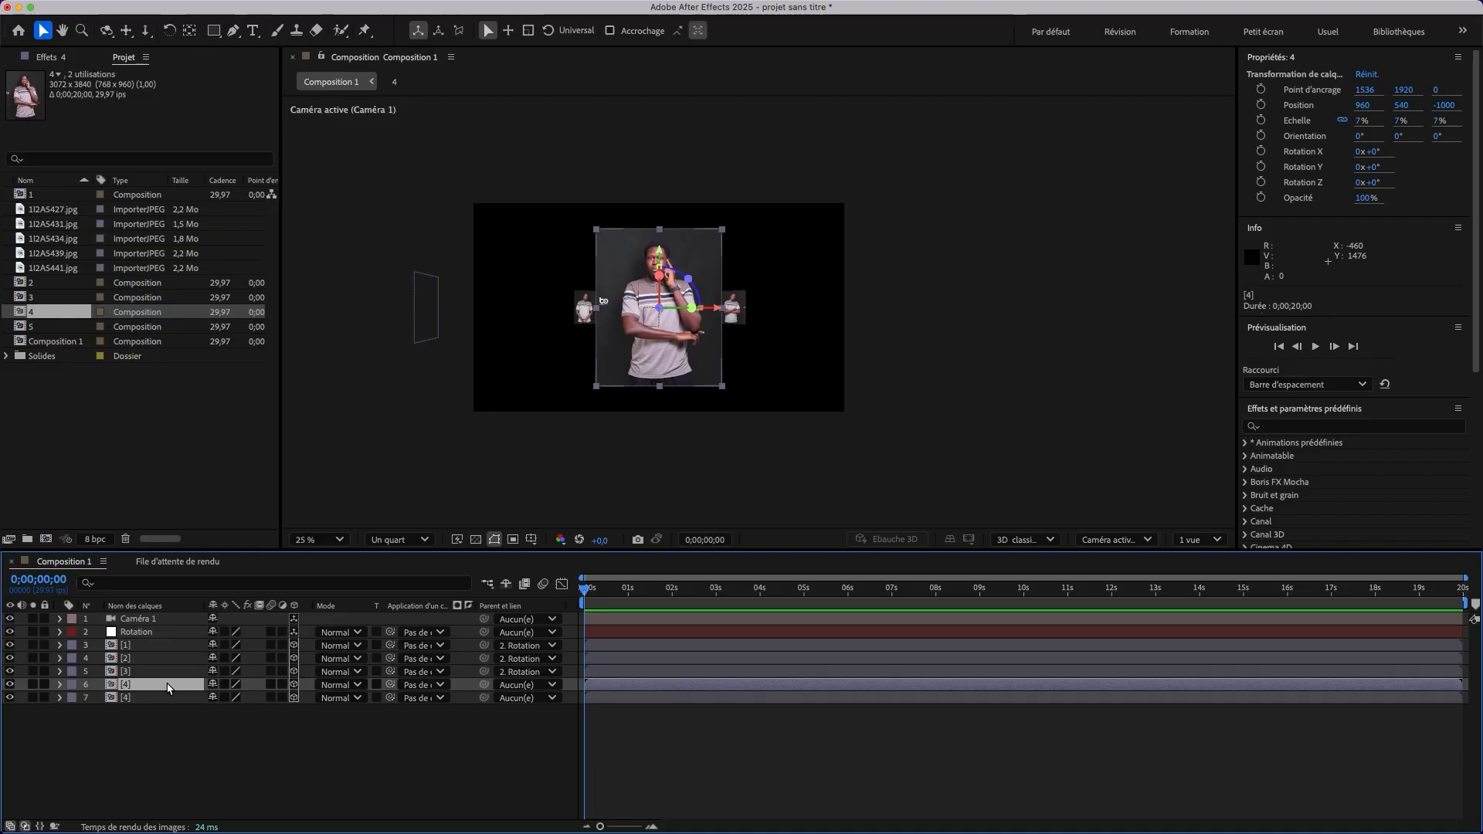
{"action": "left_click", "coordinate": [141, 700]}
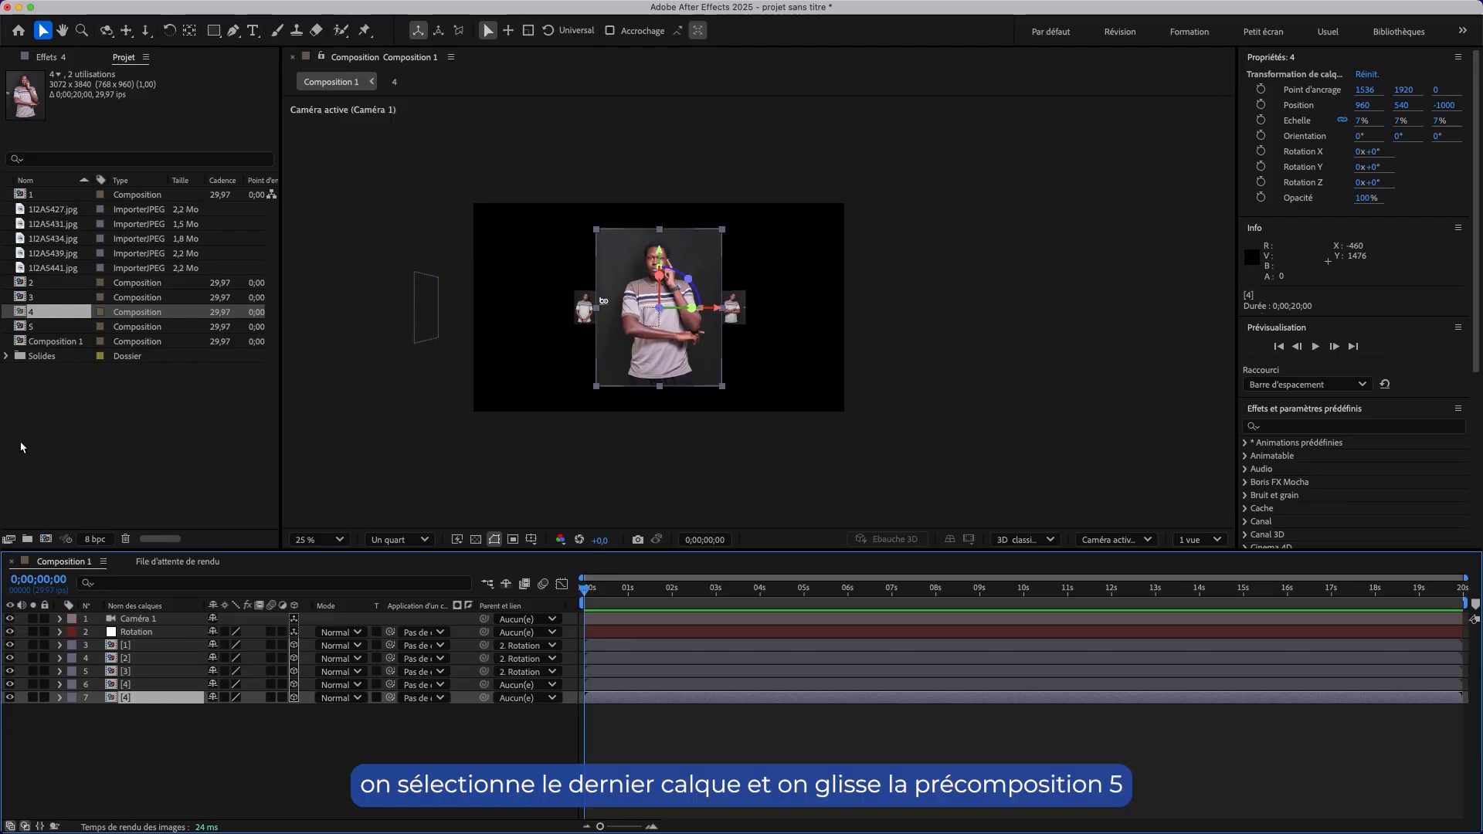
{"action": "left_click", "coordinate": [35, 325]}
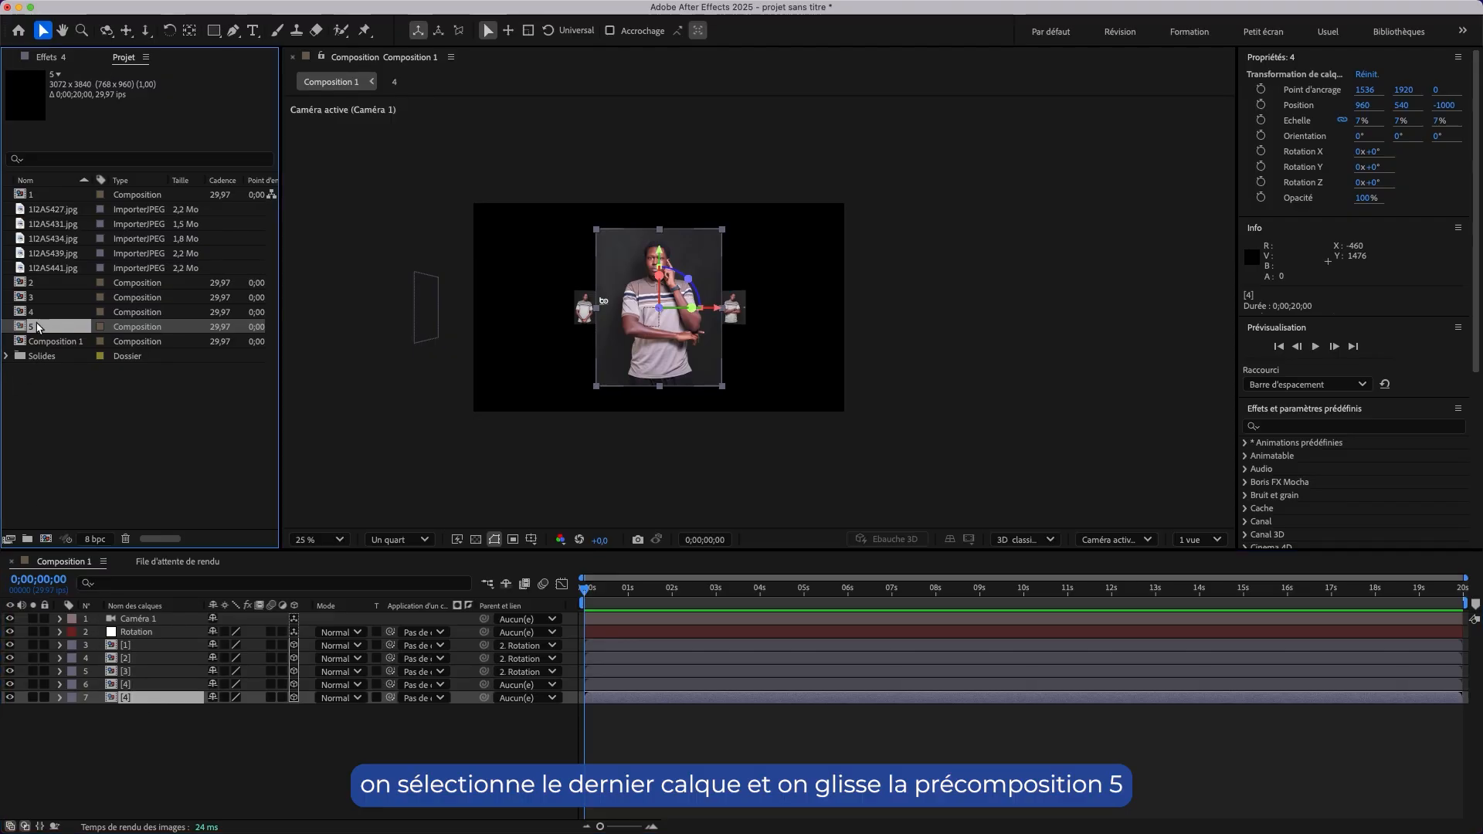
{"action": "left_click_drag", "start_coordinate": [56, 330], "coordinate": [137, 701]}
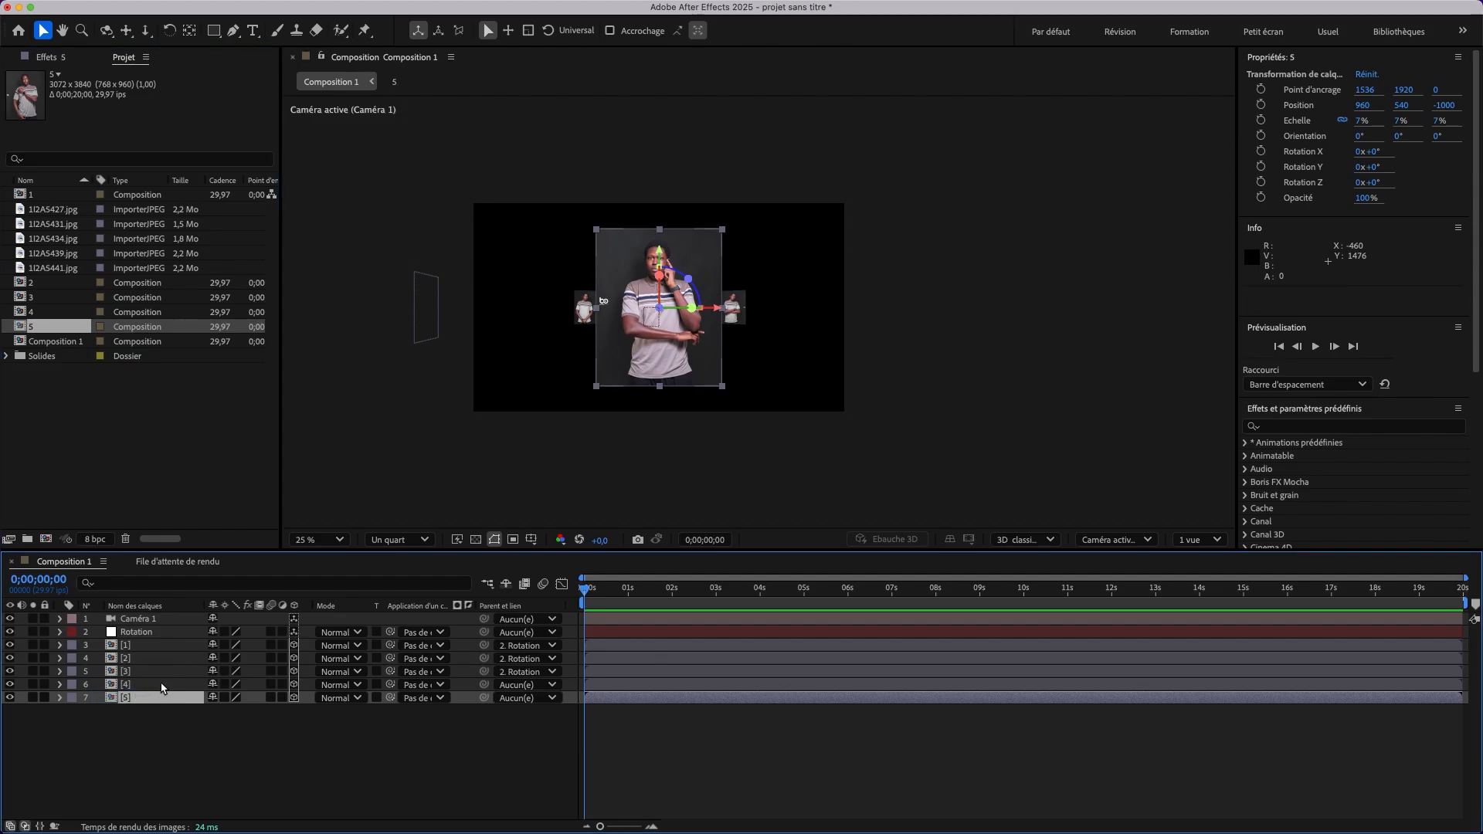
Parent precomposition 4 to the Rotation null and add 72° to the null's Y rotation, making it 288°.
{"action": "left_click", "coordinate": [159, 685]}
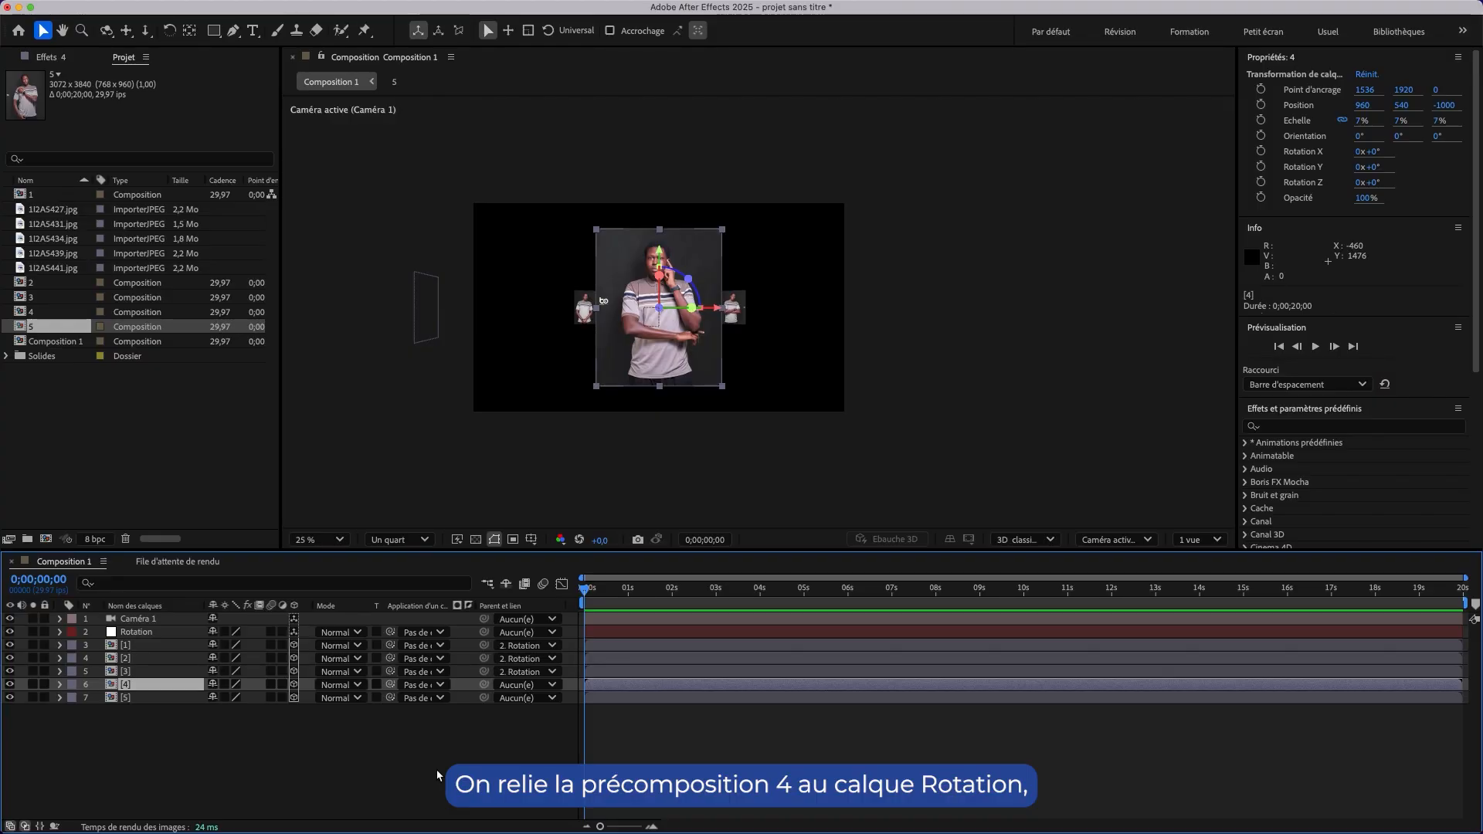
{"action": "left_click_drag", "start_coordinate": [483, 685], "coordinate": [152, 634]}
{"action": "left_click", "coordinate": [151, 633]}
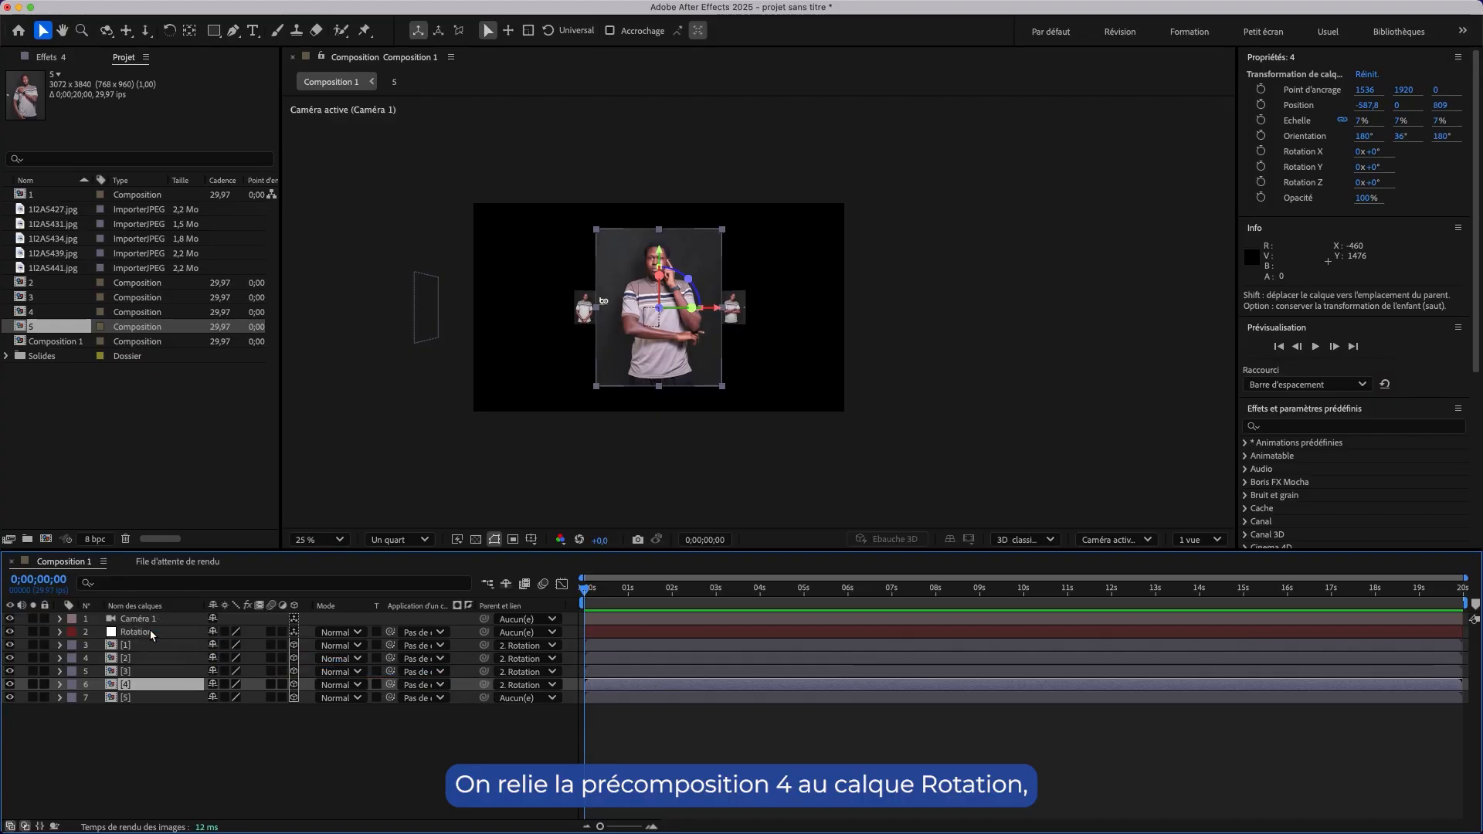
{"action": "key", "text": "r"}
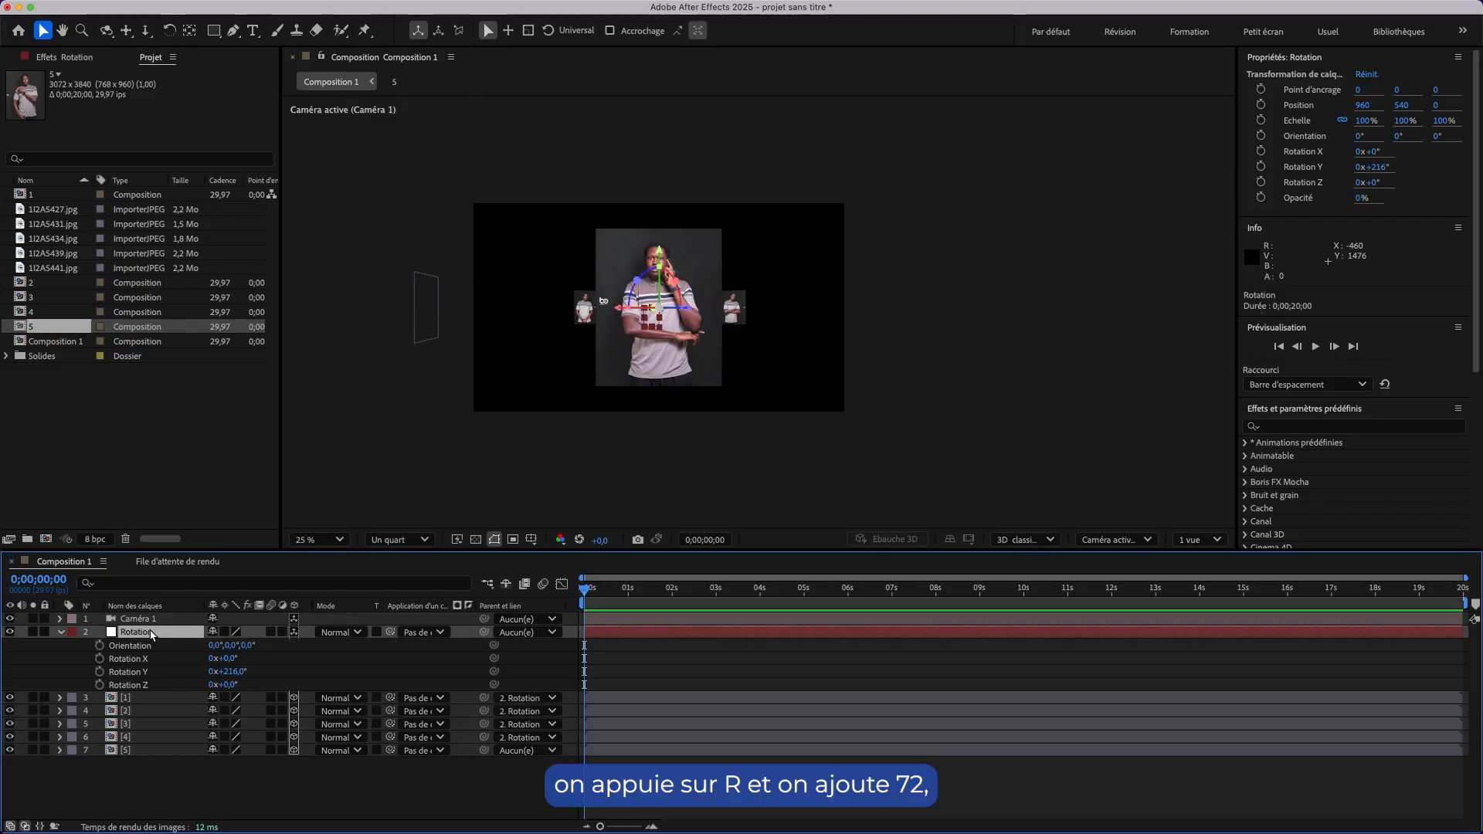
{"action": "left_click", "coordinate": [236, 672]}
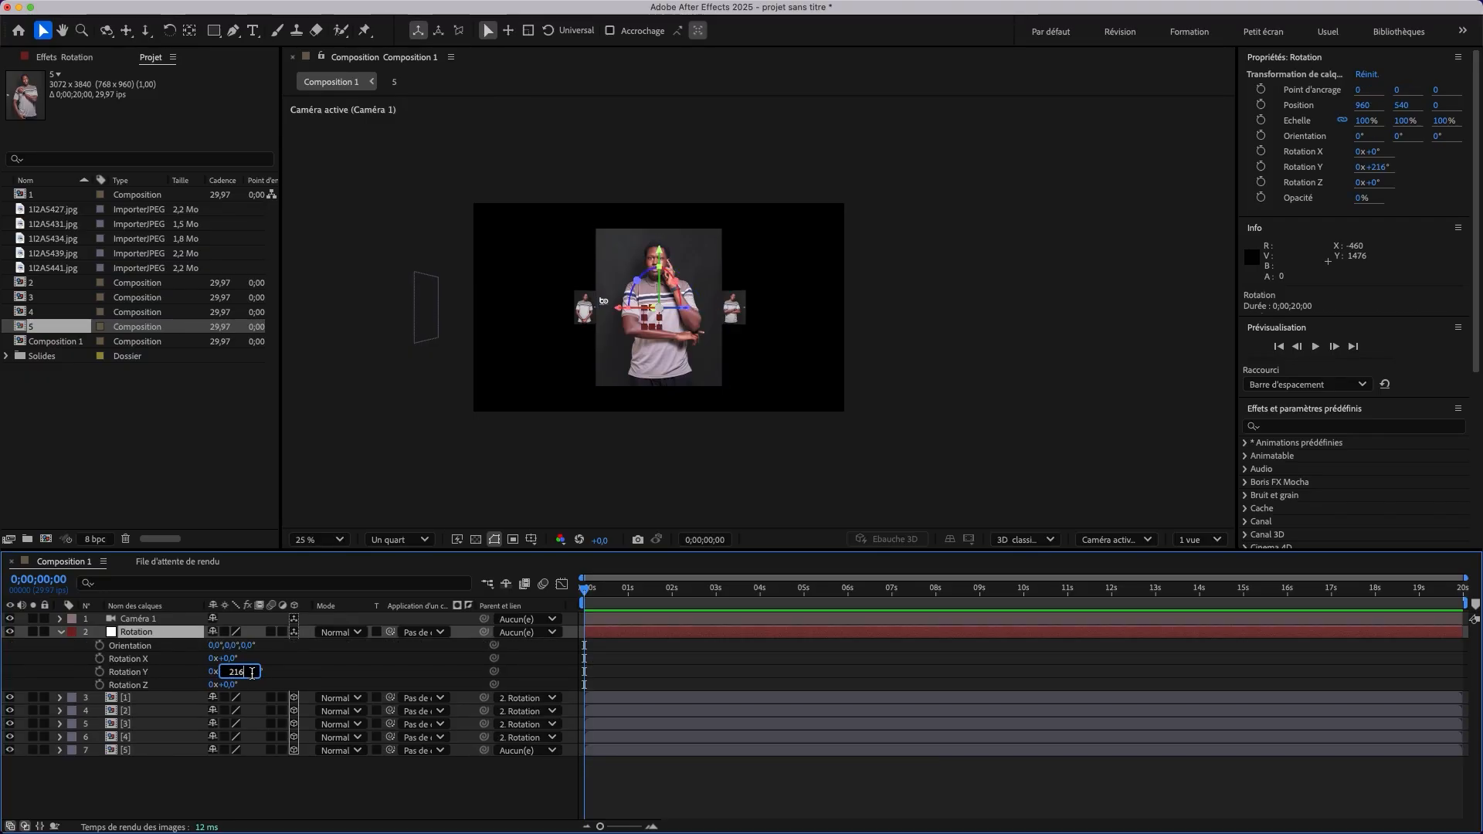
{"action": "type", "text": "+72"}
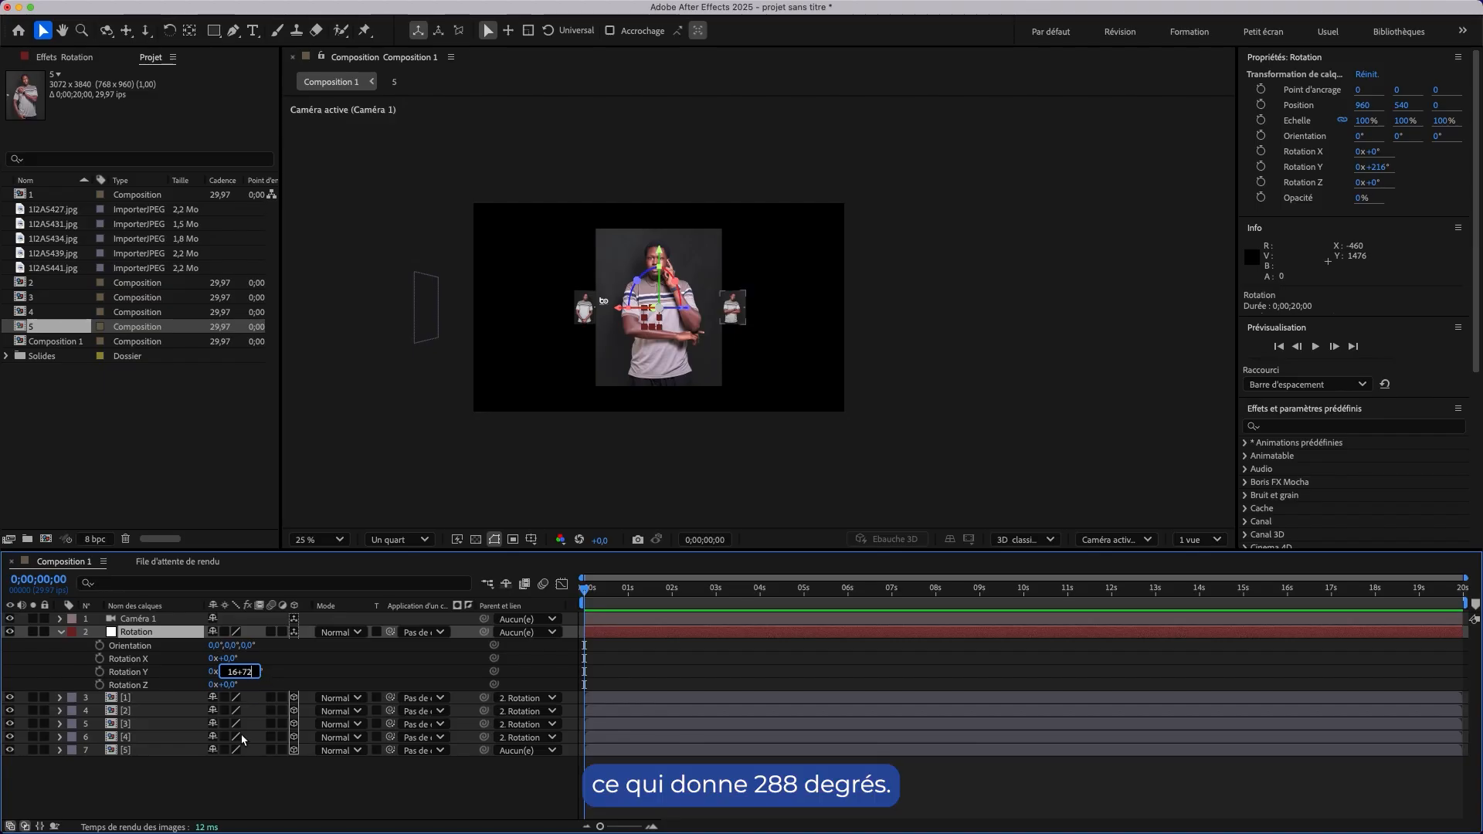
{"action": "left_click", "coordinate": [249, 771]}
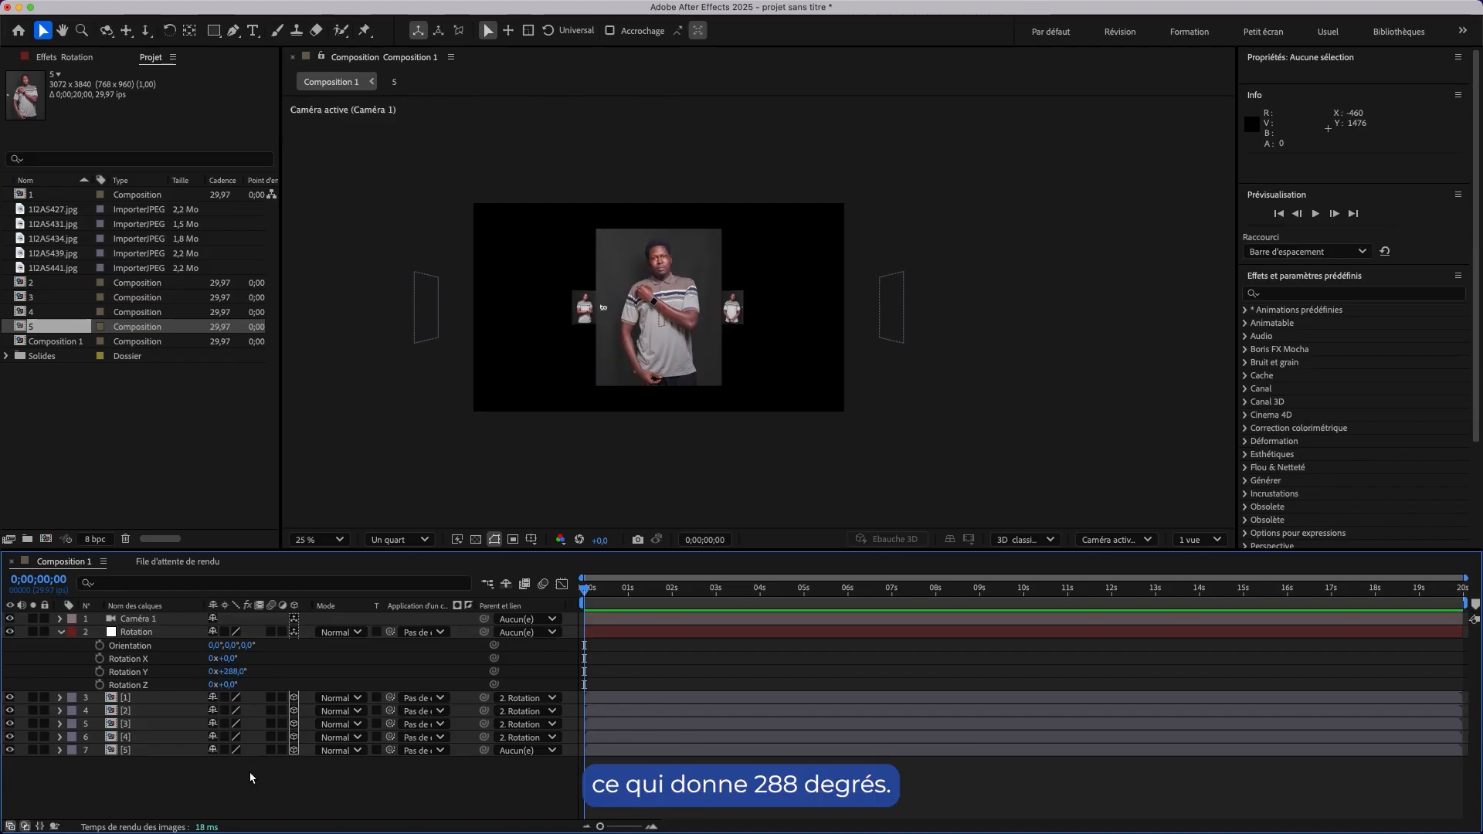
{"action": "left_click", "coordinate": [61, 633]}
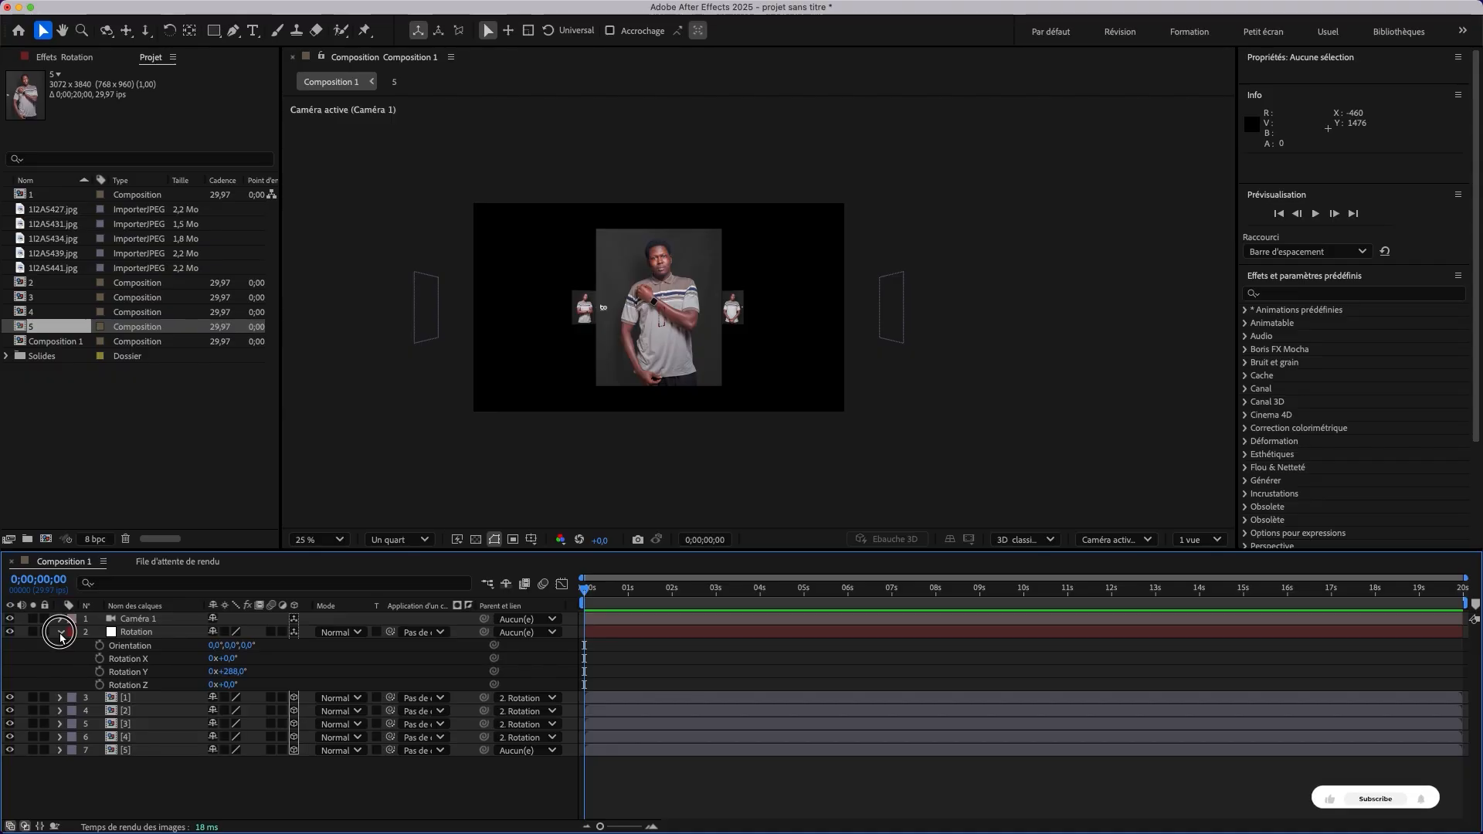
{"action": "left_click", "coordinate": [61, 633]}
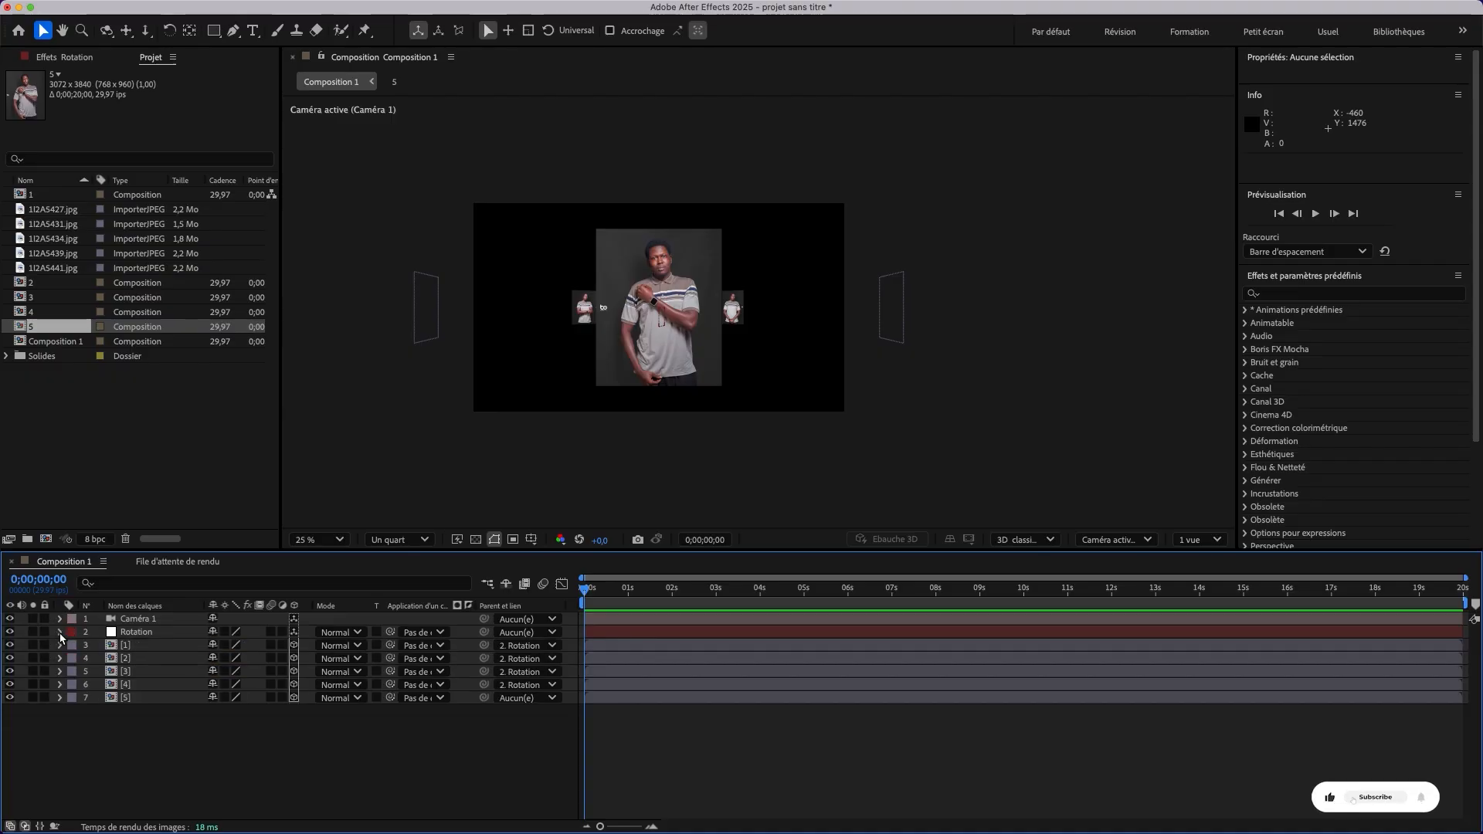
Parent precomposition 5 to the Rotation null and add 72° to the null's Y rotation to complete the full turn.
{"action": "left_click", "coordinate": [146, 697]}
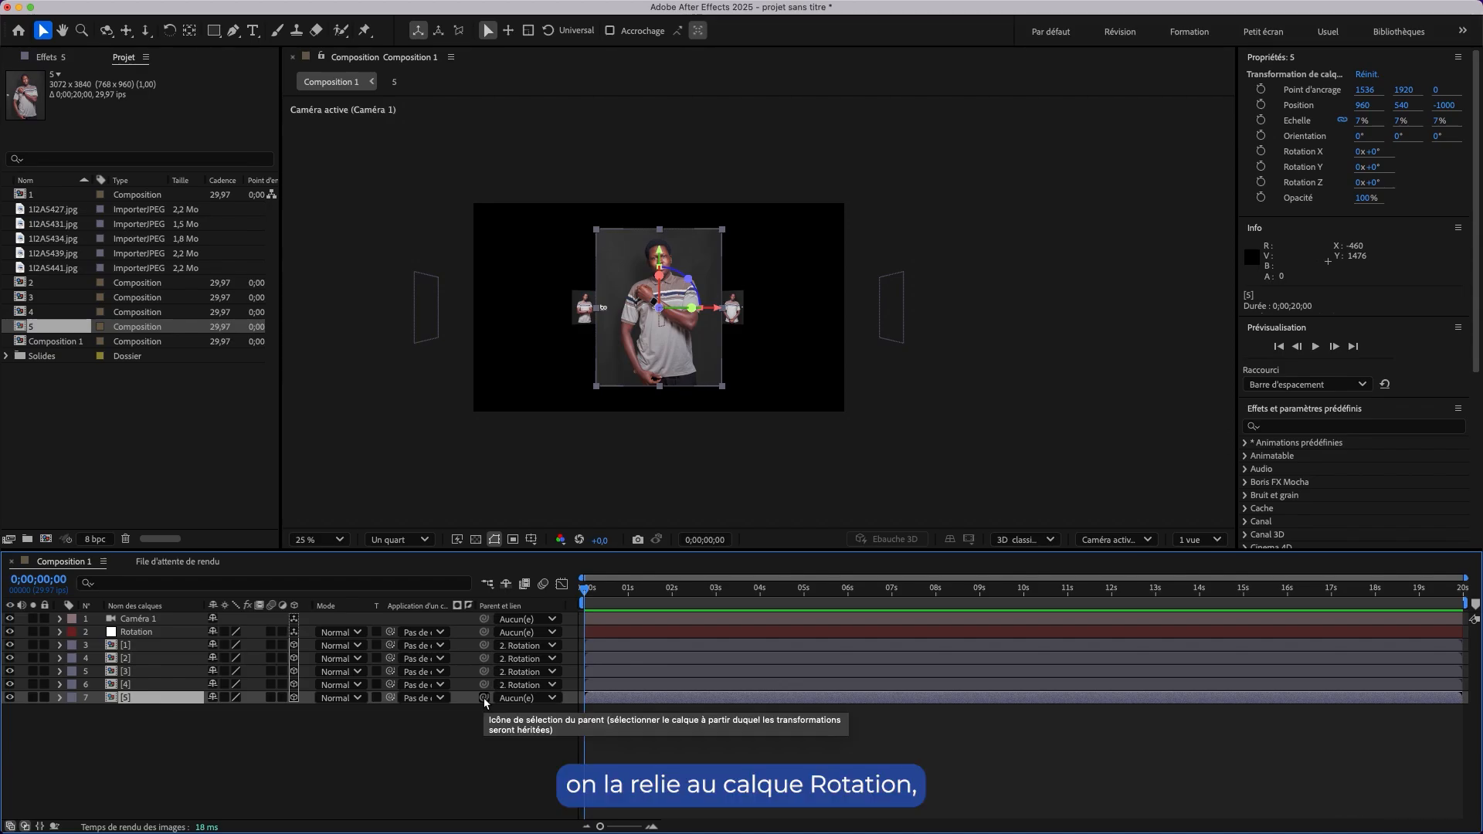
{"action": "left_click_drag", "start_coordinate": [483, 697], "coordinate": [184, 636]}
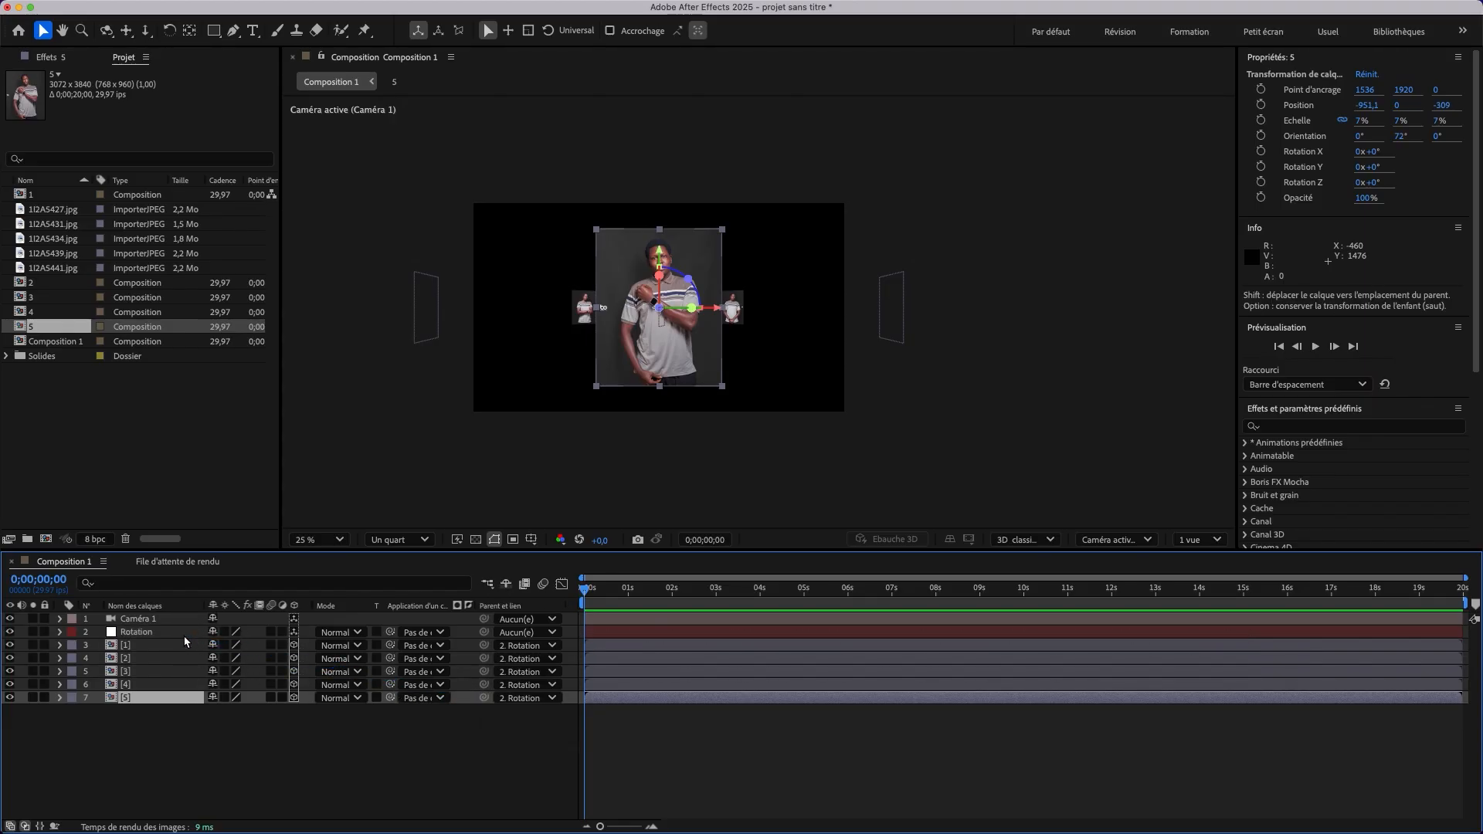
{"action": "left_click", "coordinate": [145, 633]}
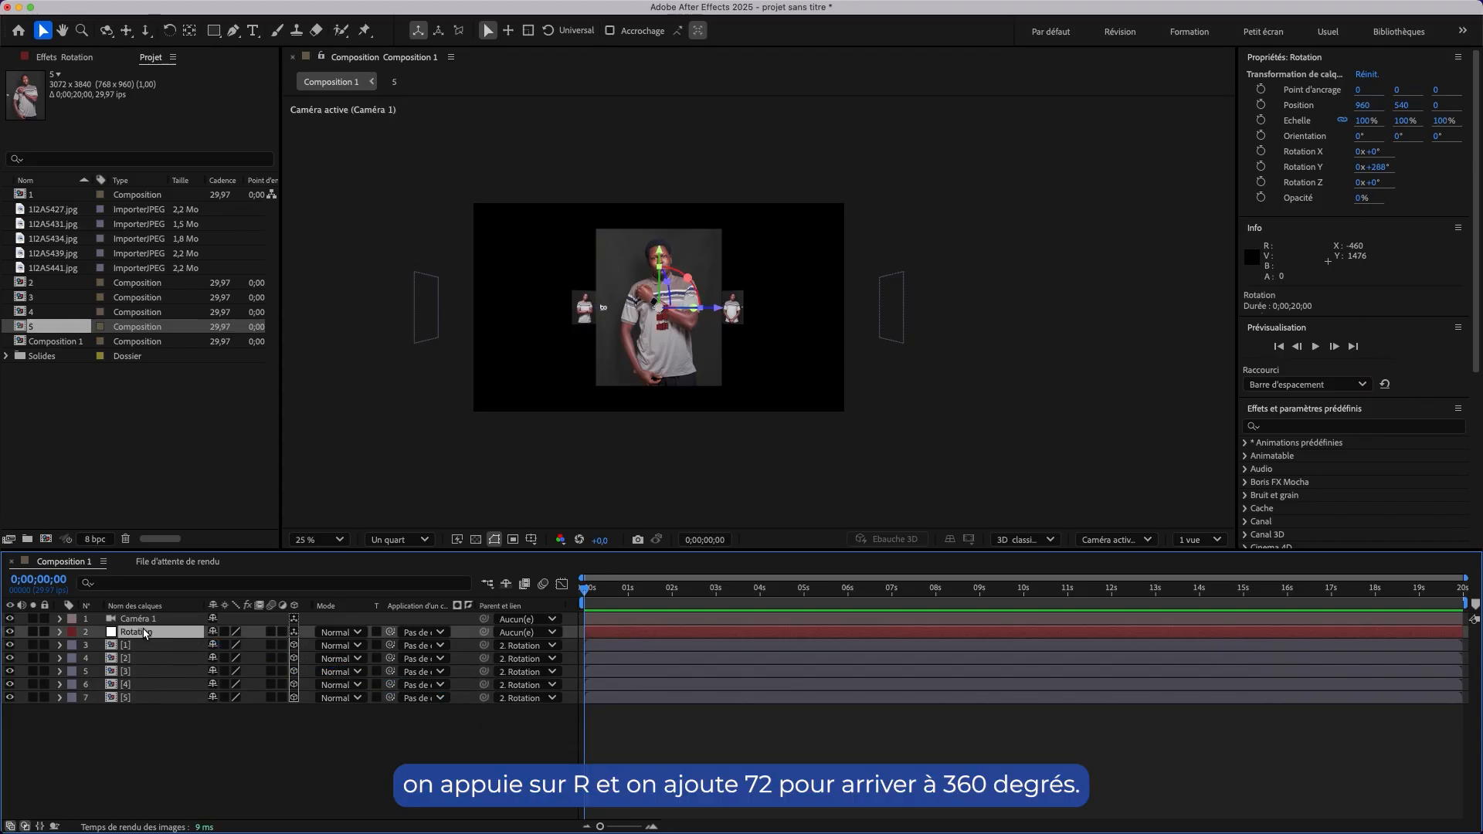
{"action": "key", "text": "r"}
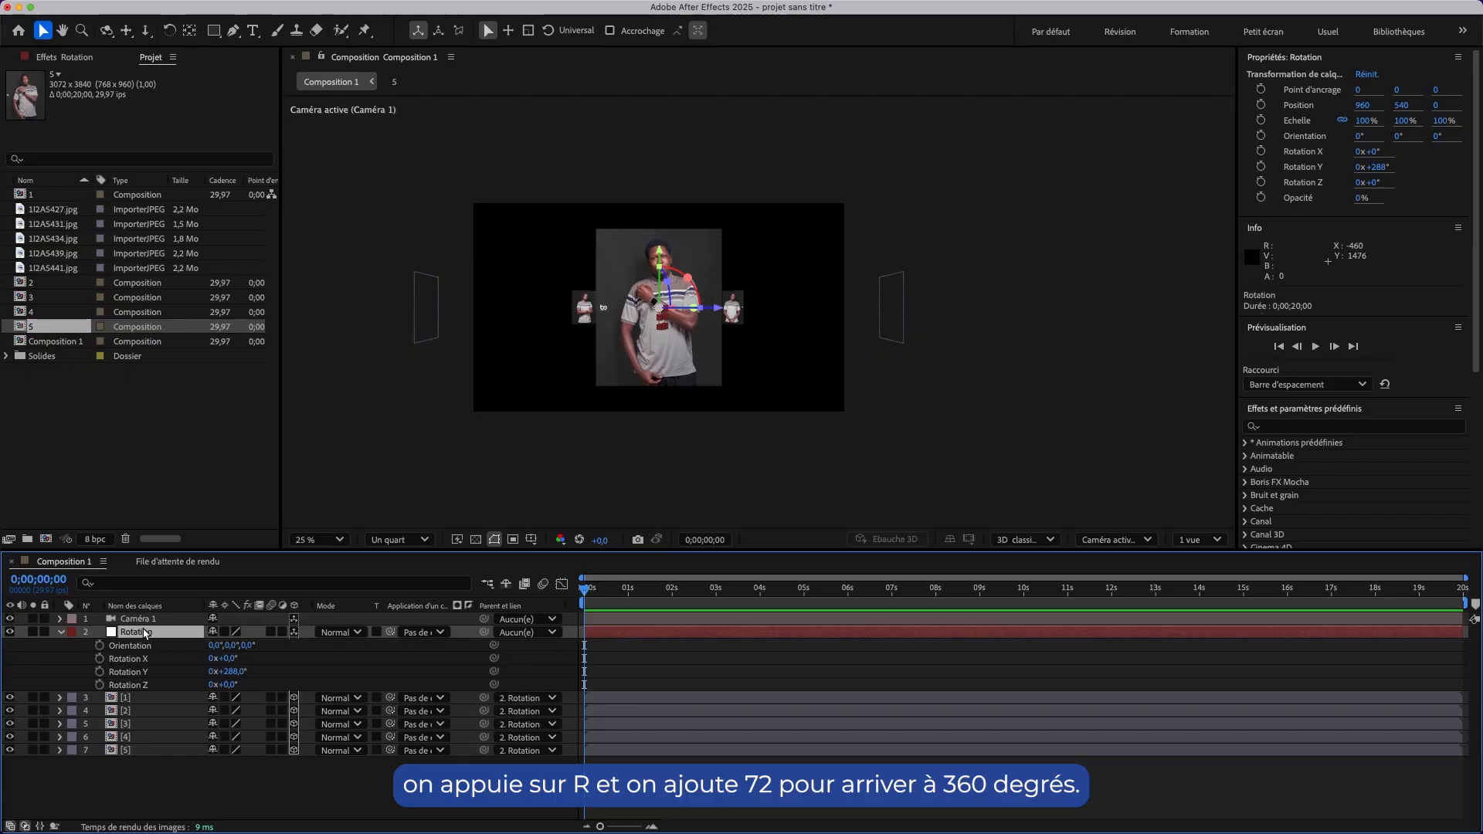
{"action": "left_click", "coordinate": [251, 672]}
{"action": "type", "text": "+72"}
{"action": "left_click", "coordinate": [257, 780]}
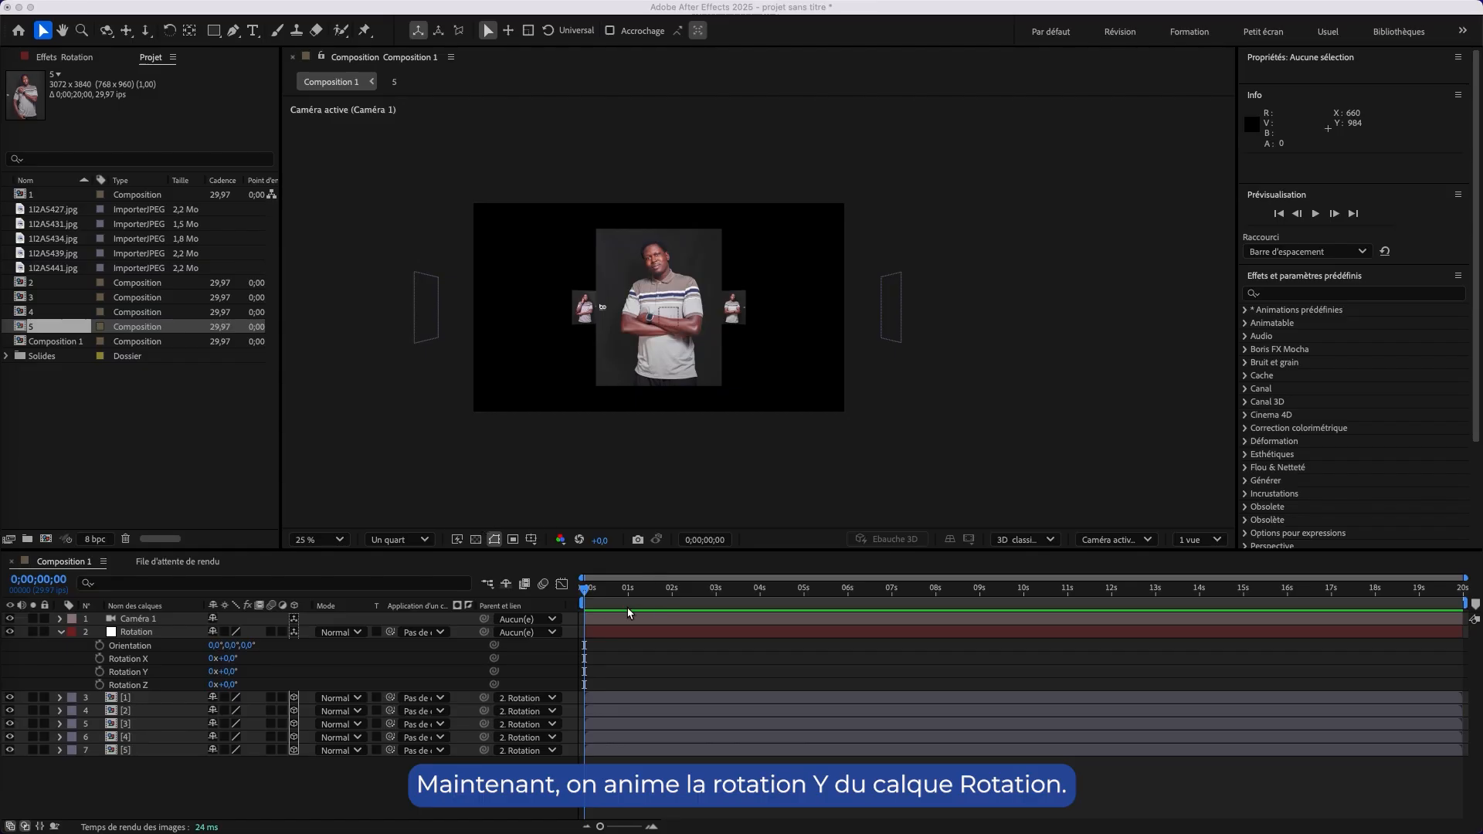
Animate the Rotation null's Y rotation with a 0° keyframe at 0 seconds and a 72° keyframe at 2 seconds.
{"action": "left_click", "coordinate": [559, 587]}
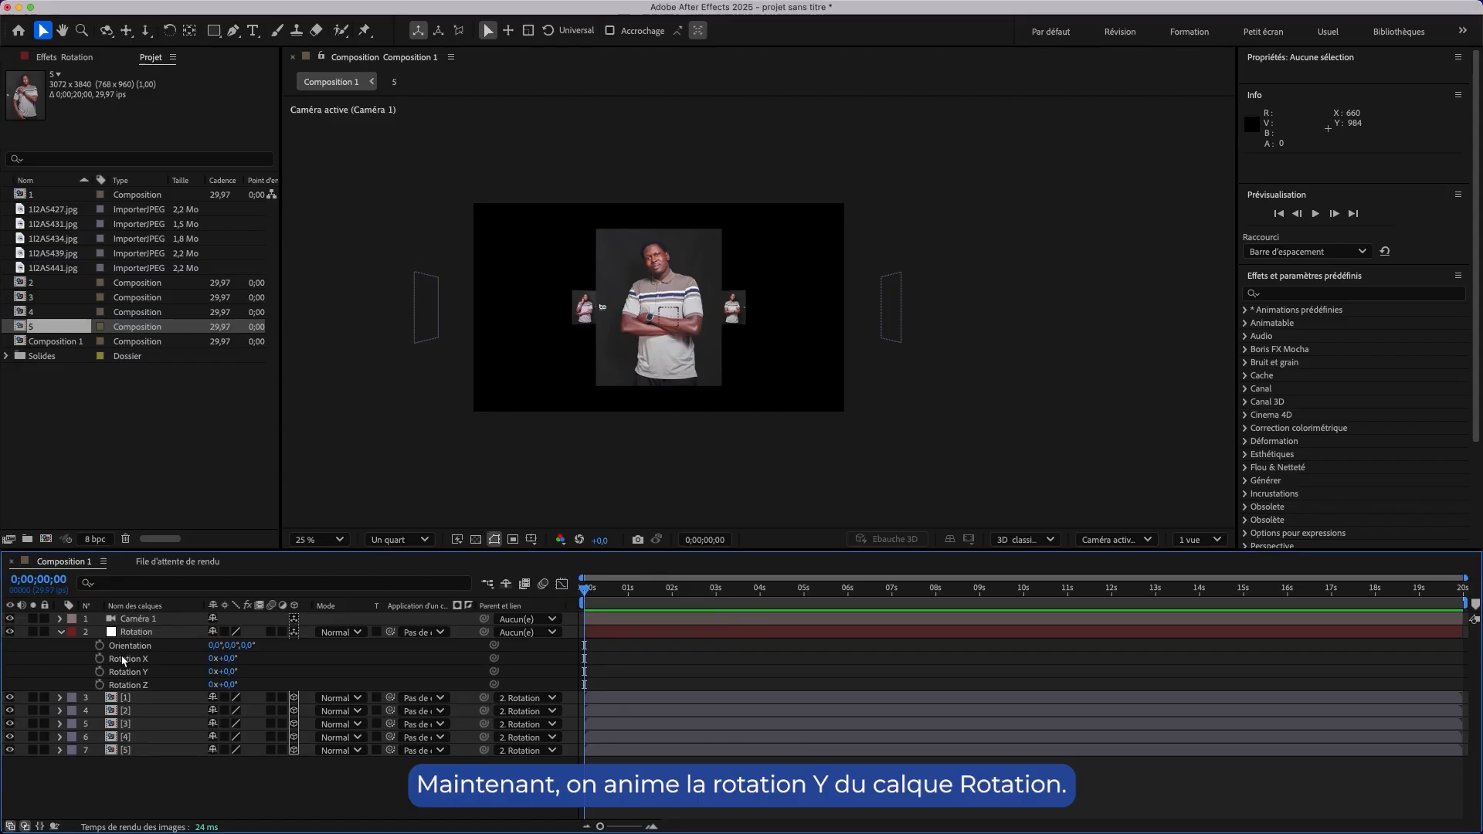
{"action": "left_click", "coordinate": [99, 671]}
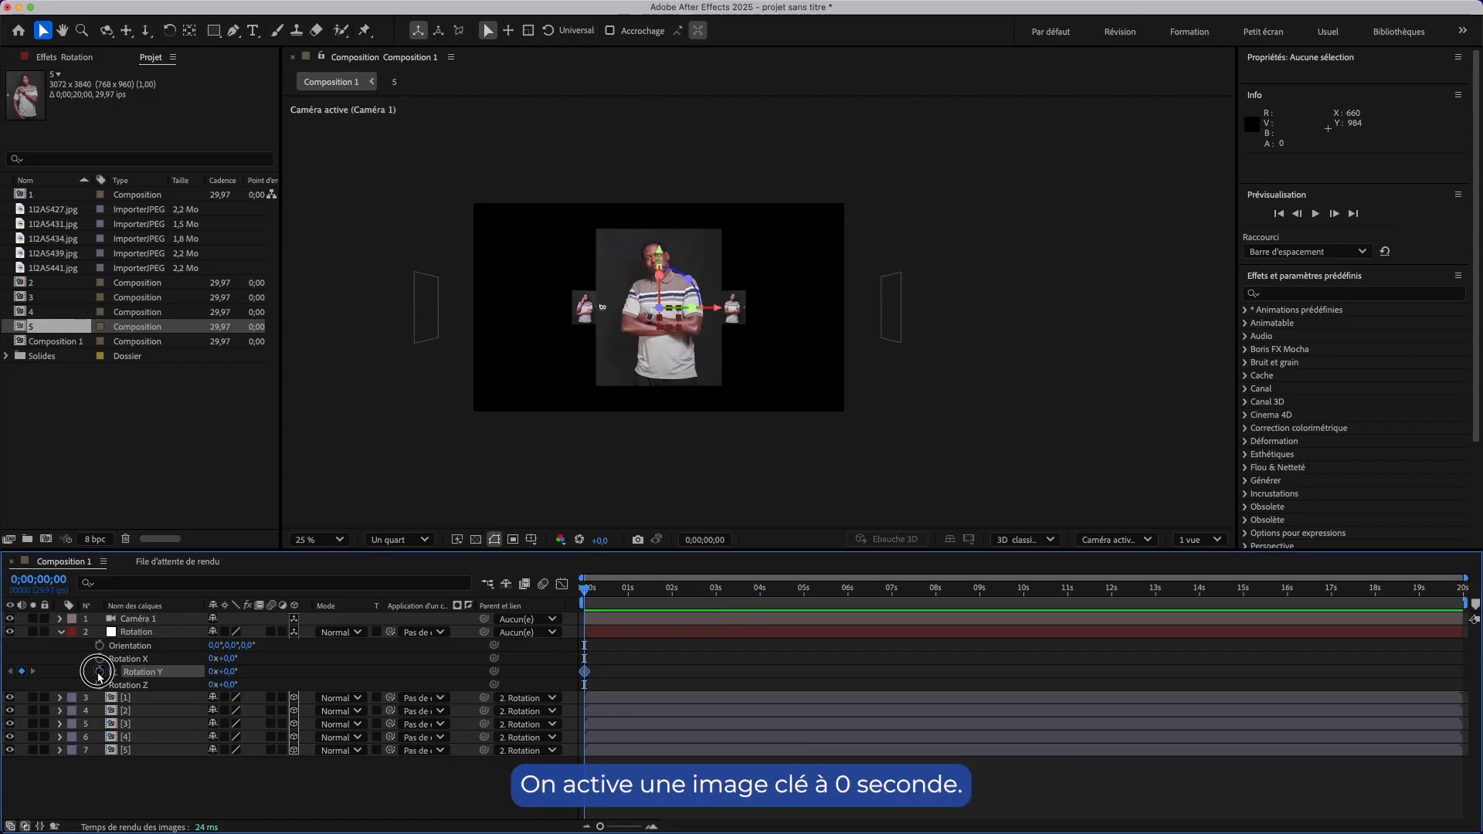
{"action": "left_click", "coordinate": [672, 590]}
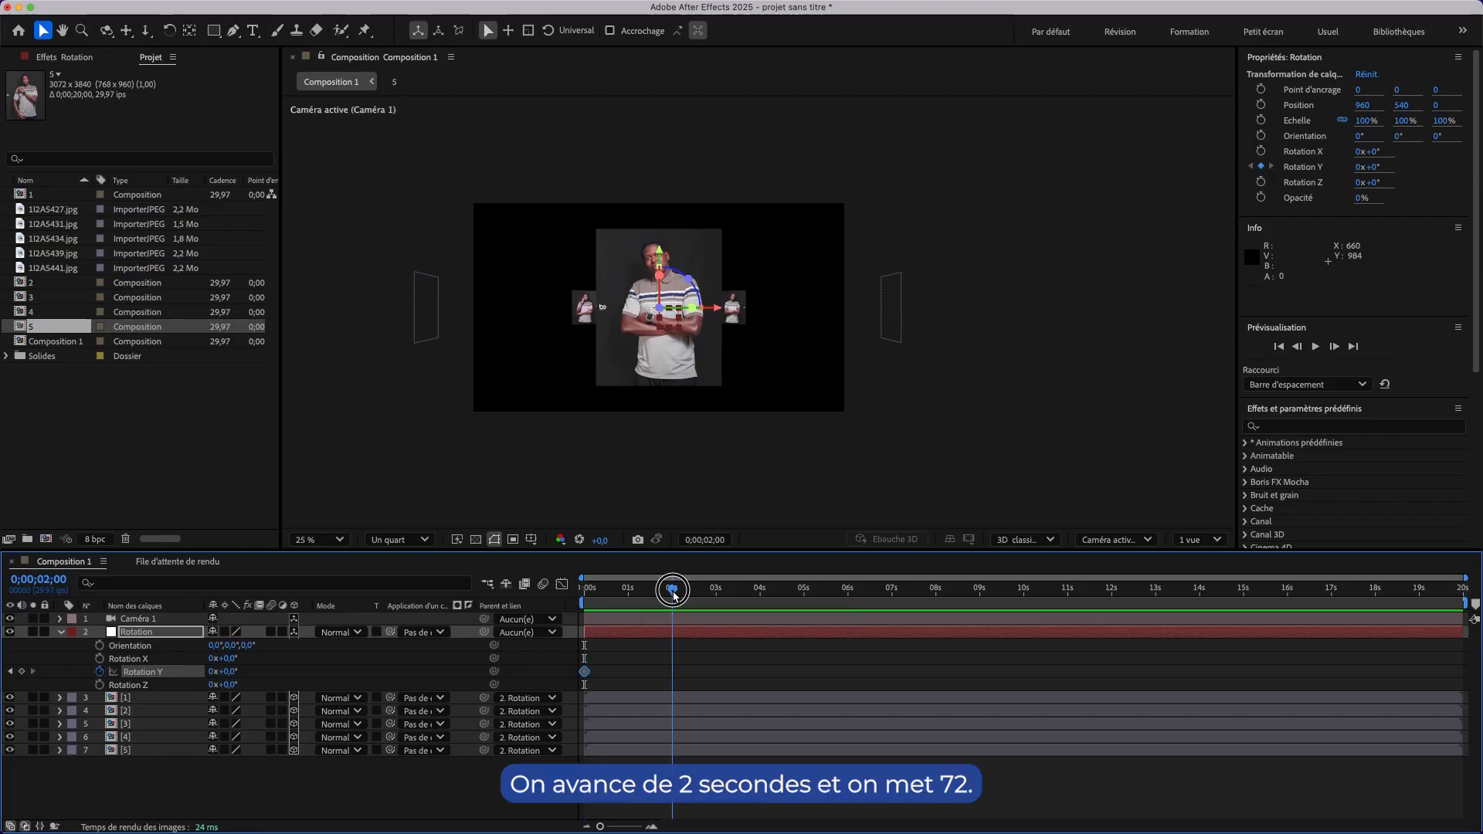
{"action": "left_click", "coordinate": [237, 673]}
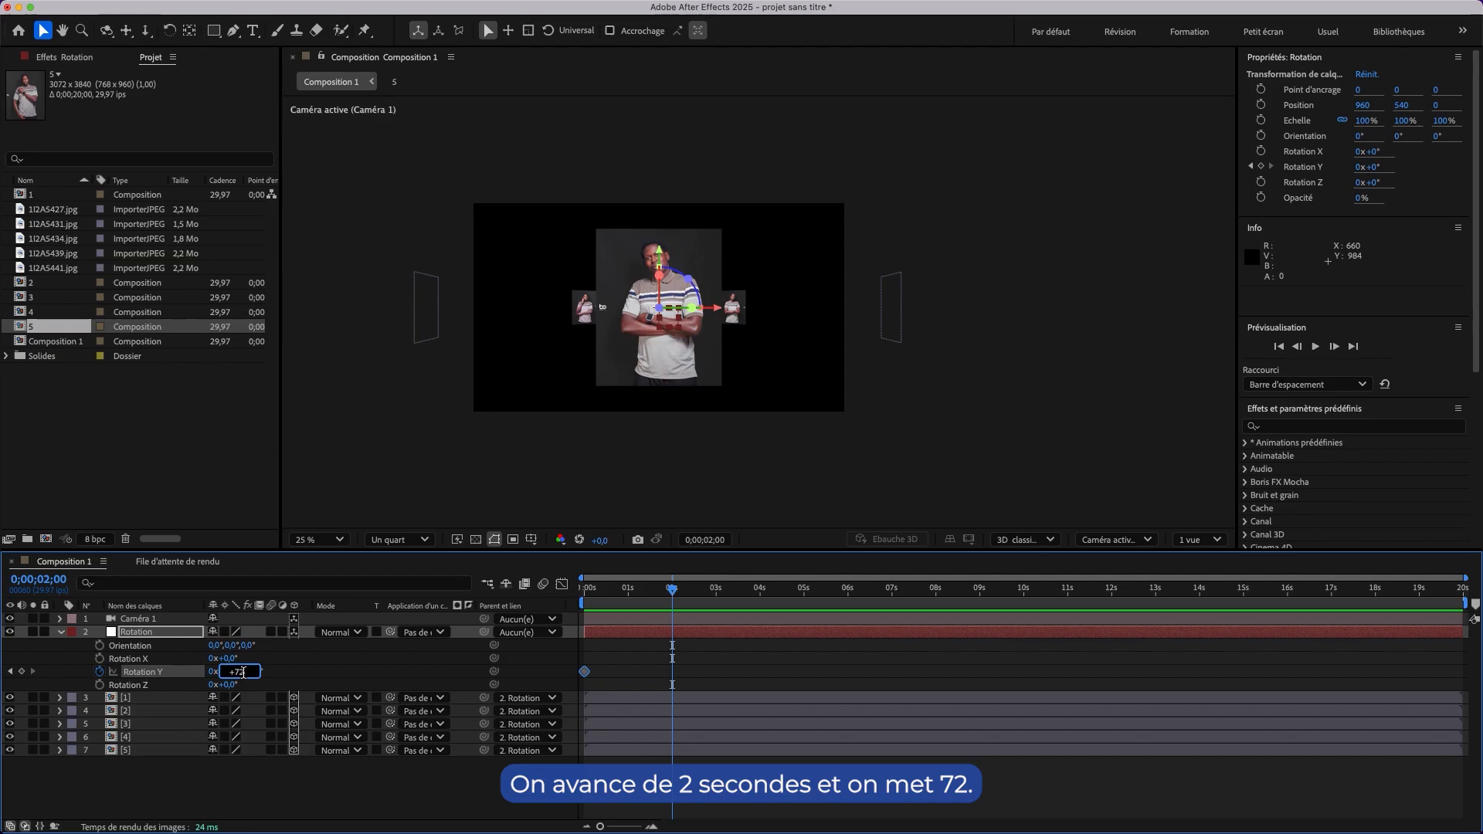
{"action": "left_click", "coordinate": [280, 669]}
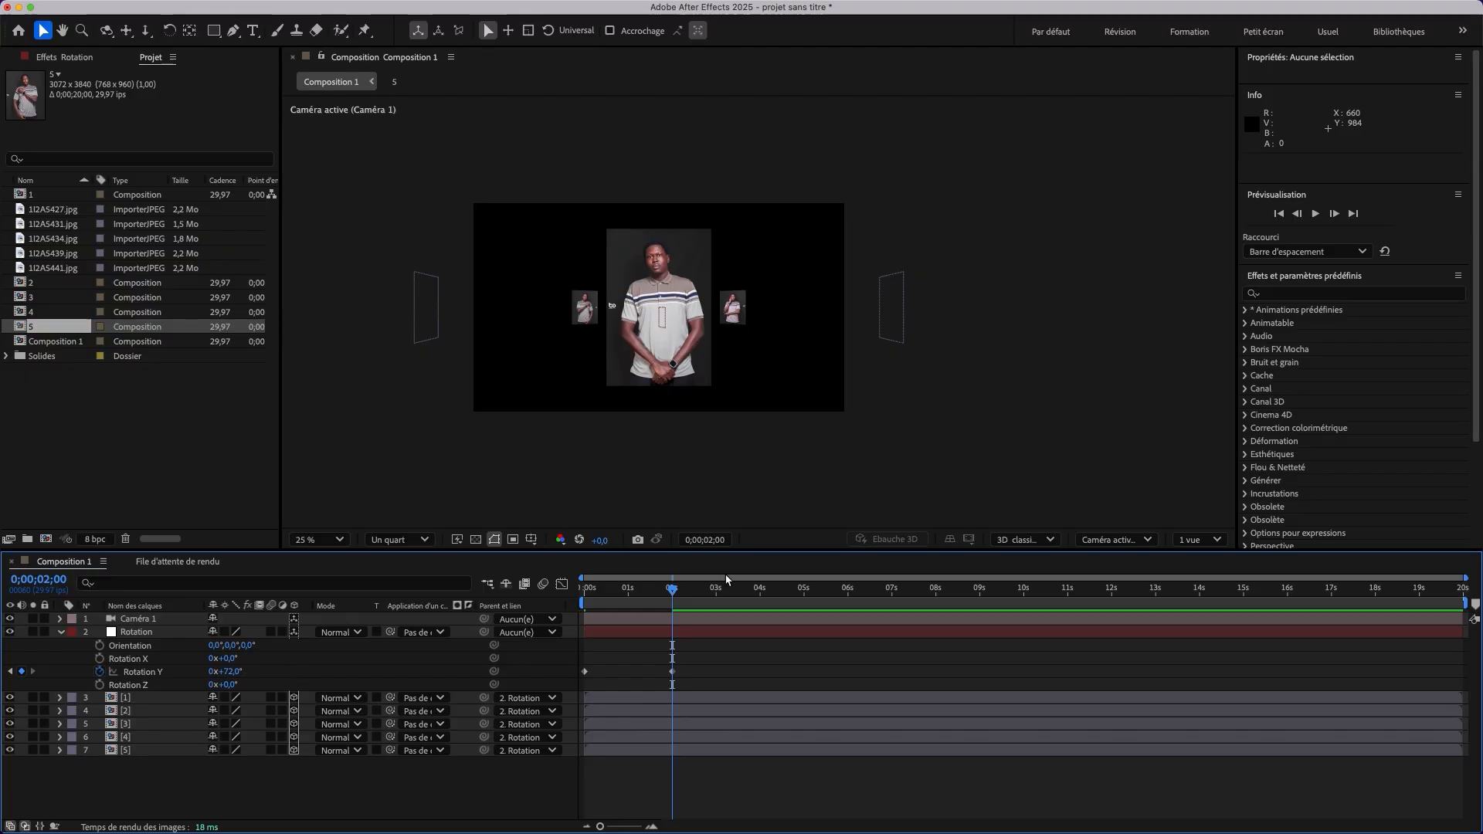
Hold the 72° Y rotation for 20 frames by adding a matching keyframe at 0;00;02;20.
{"action": "left_click", "coordinate": [674, 592]}
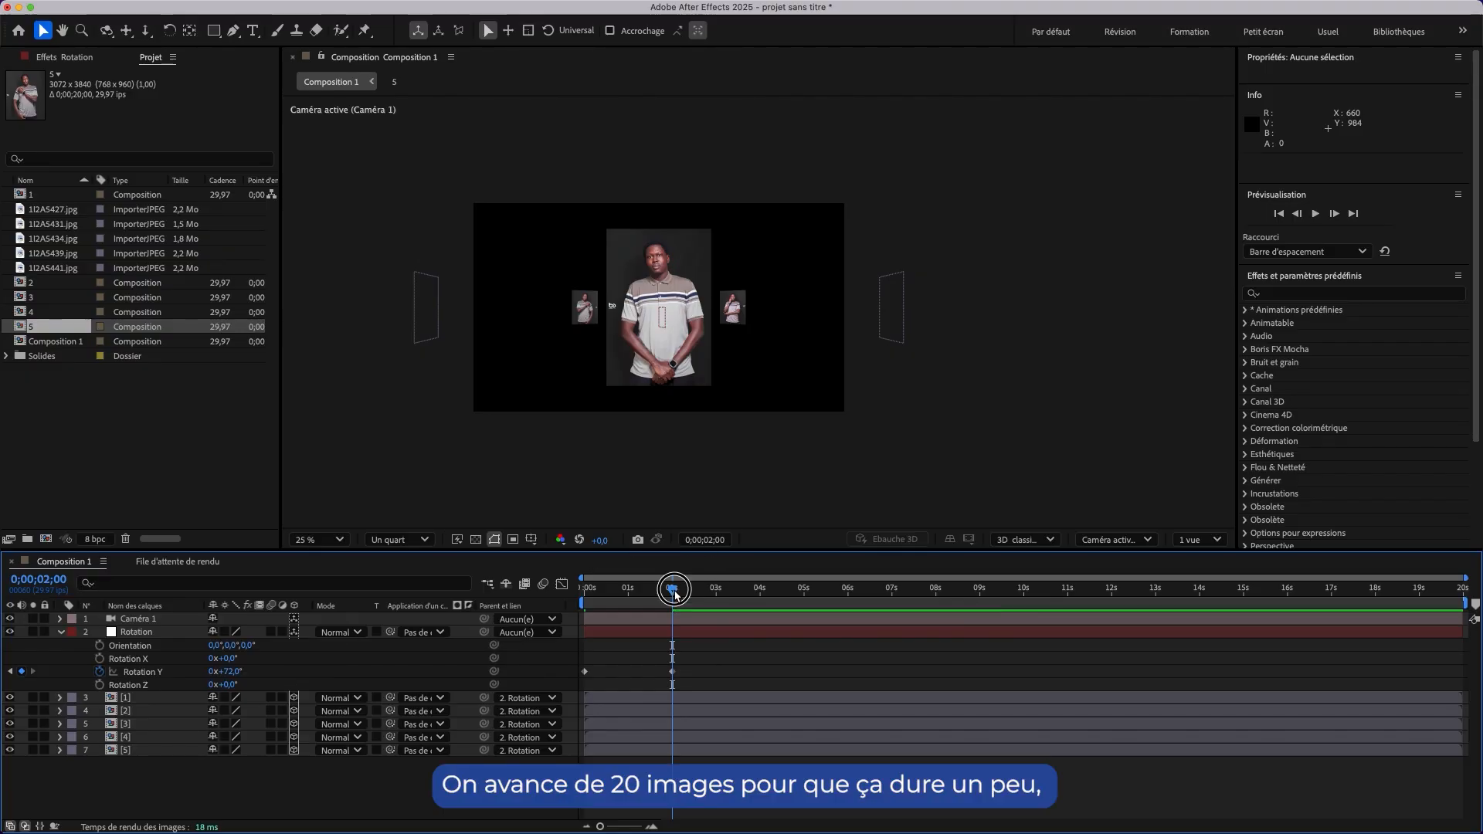
{"action": "key", "text": "shift+Page_Down"}
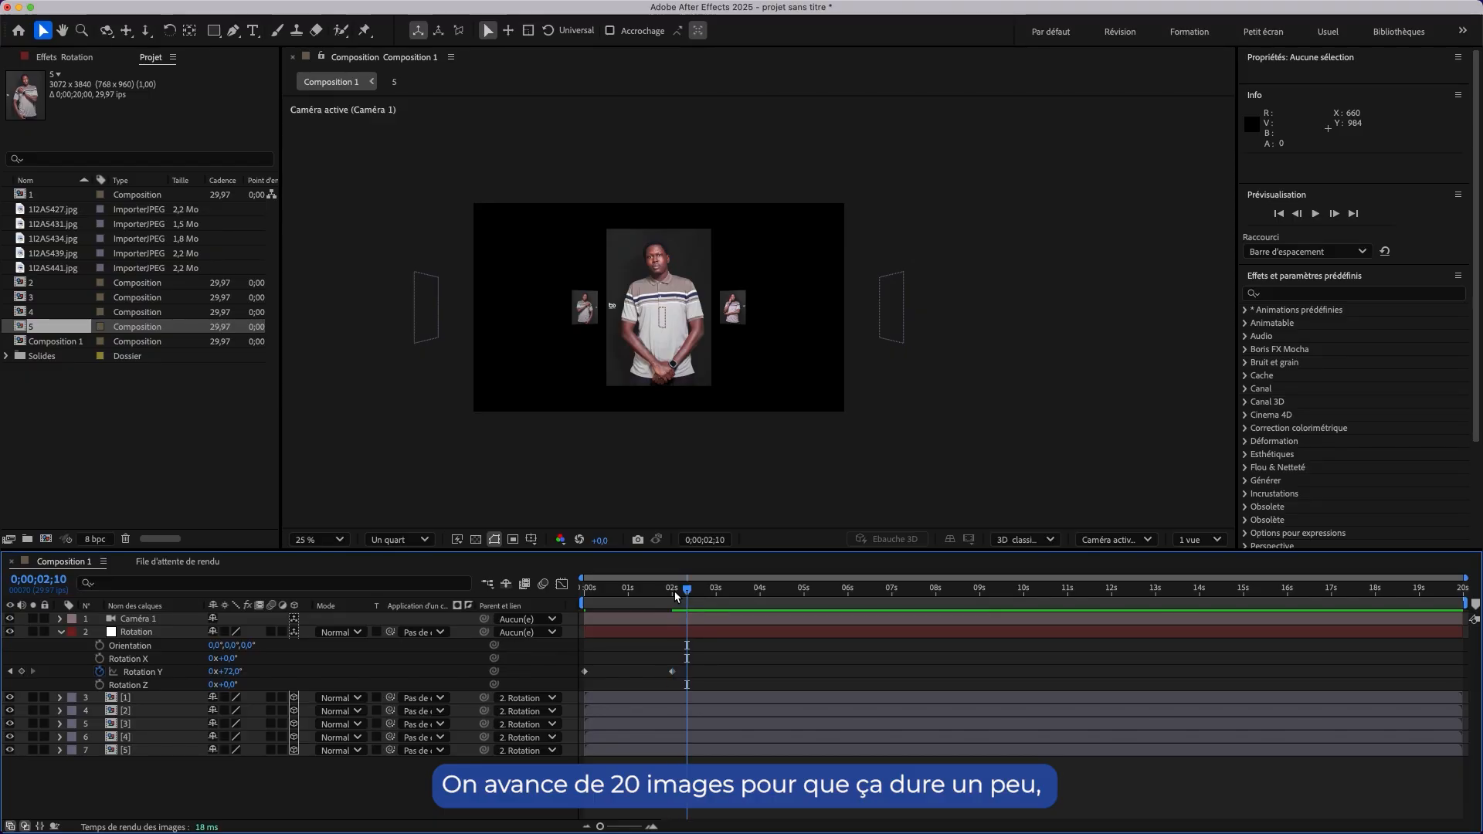
{"action": "key", "text": "shift+Page_Down"}
{"action": "key", "text": "shift+Page_Up"}
{"action": "key", "text": "shift+Page_Down"}
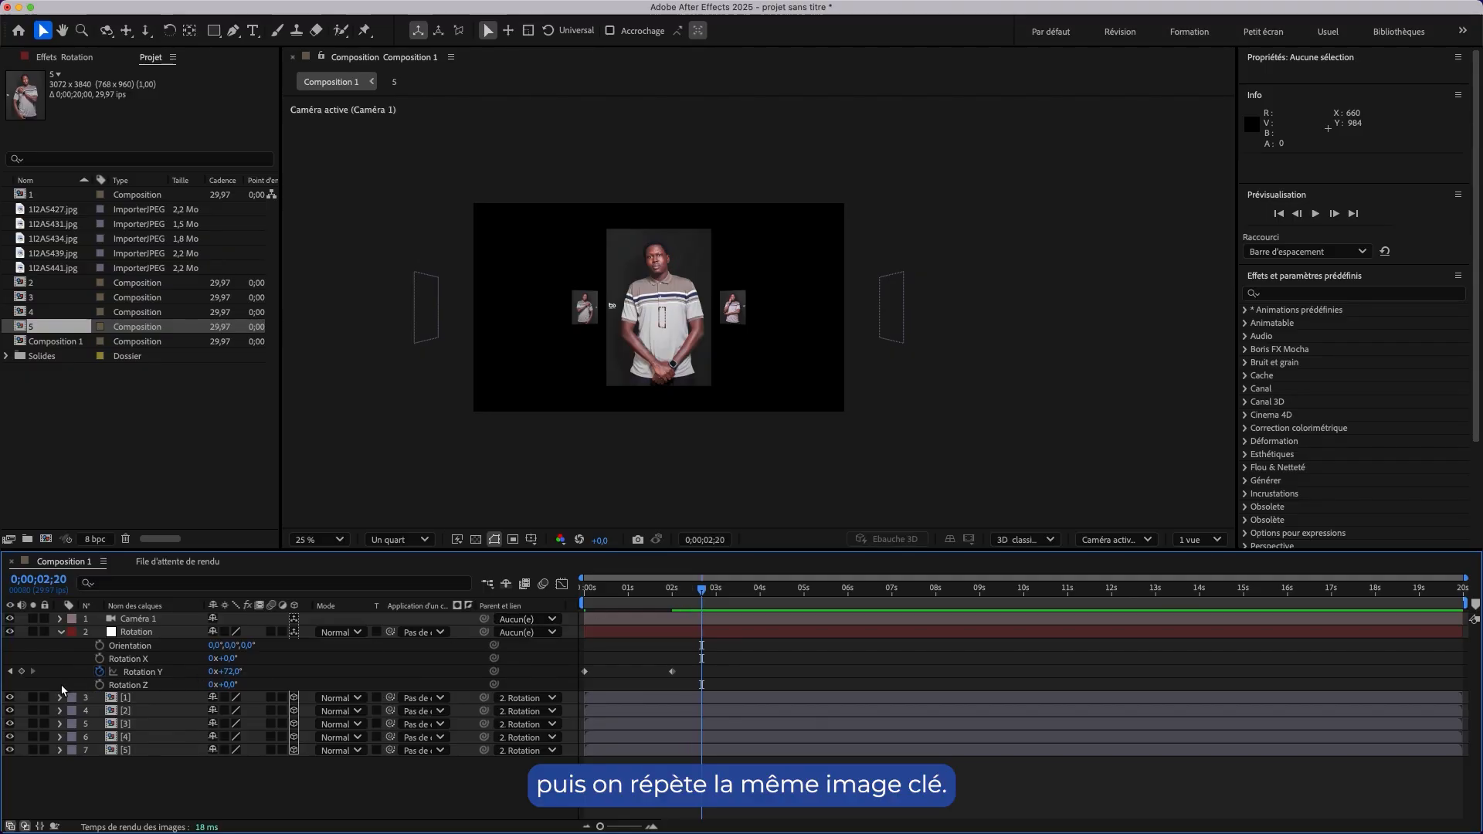
{"action": "left_click", "coordinate": [22, 671]}
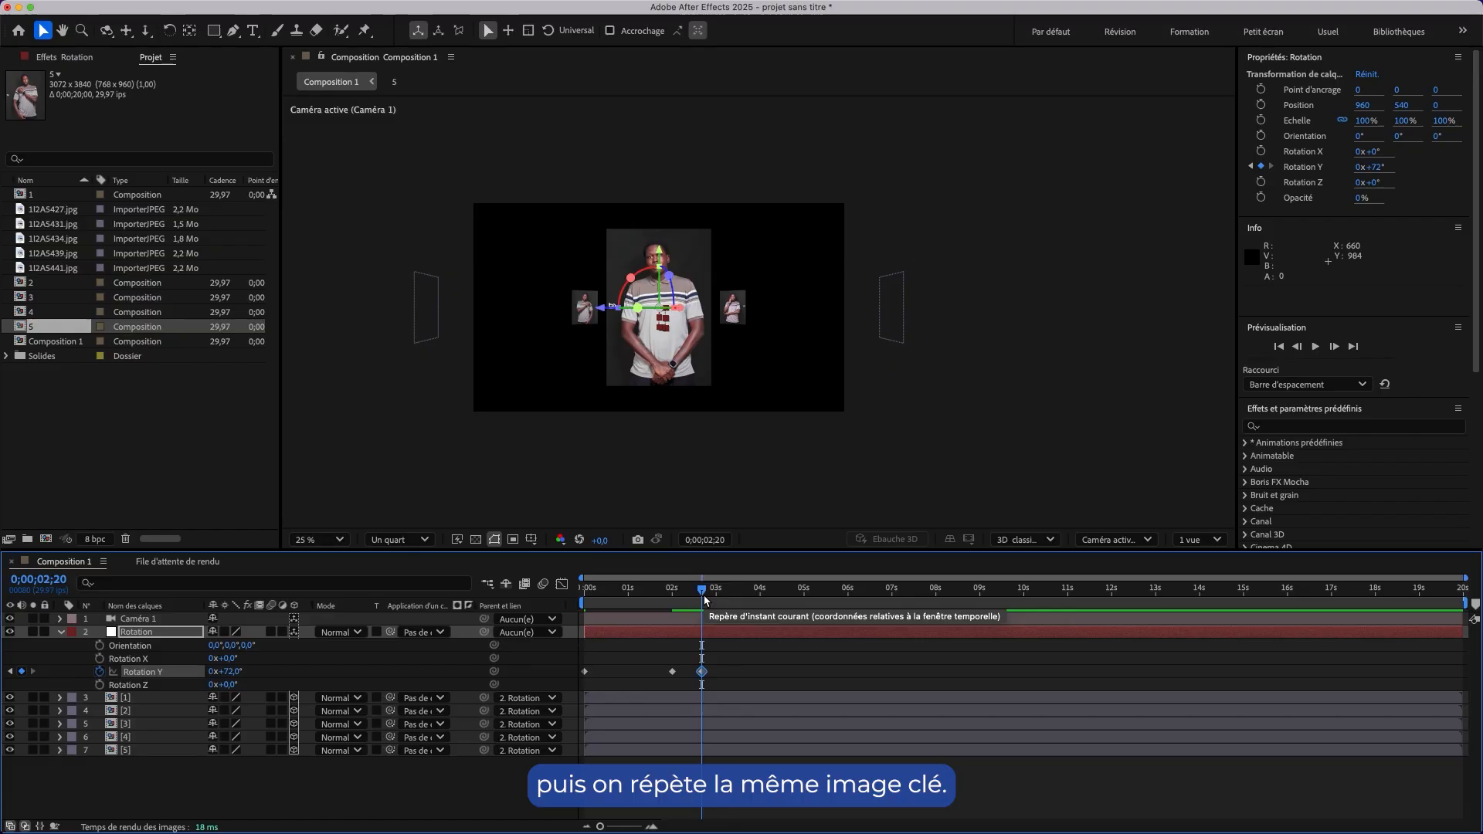
Add 72° to the Y rotation at 0;00;05;02, making it 144°, and hold it with a matching keyframe at 0;00;05;22.
{"action": "left_click_drag", "start_coordinate": [703, 599], "coordinate": [806, 608]}
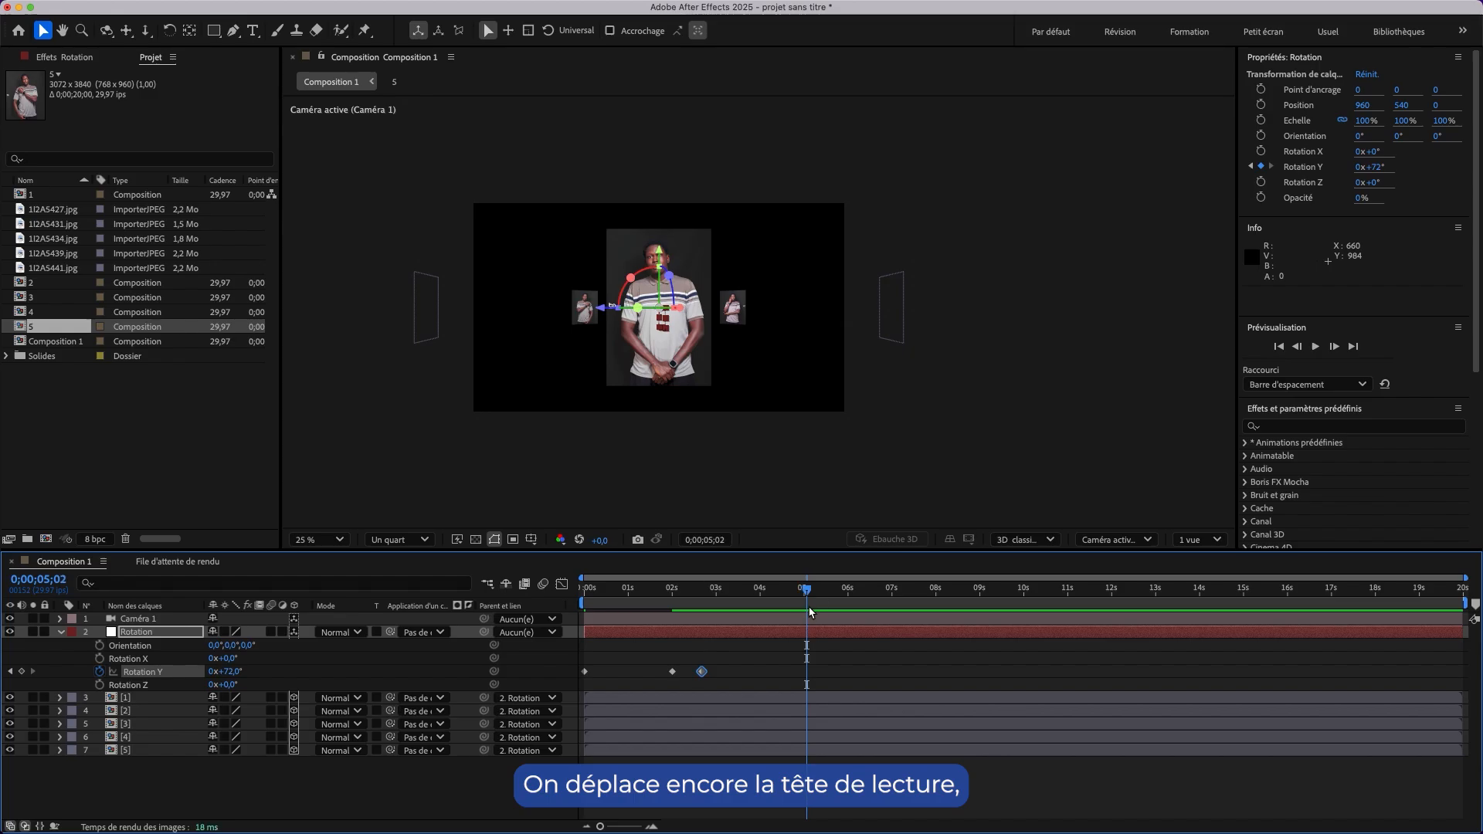
{"action": "left_click", "coordinate": [231, 672]}
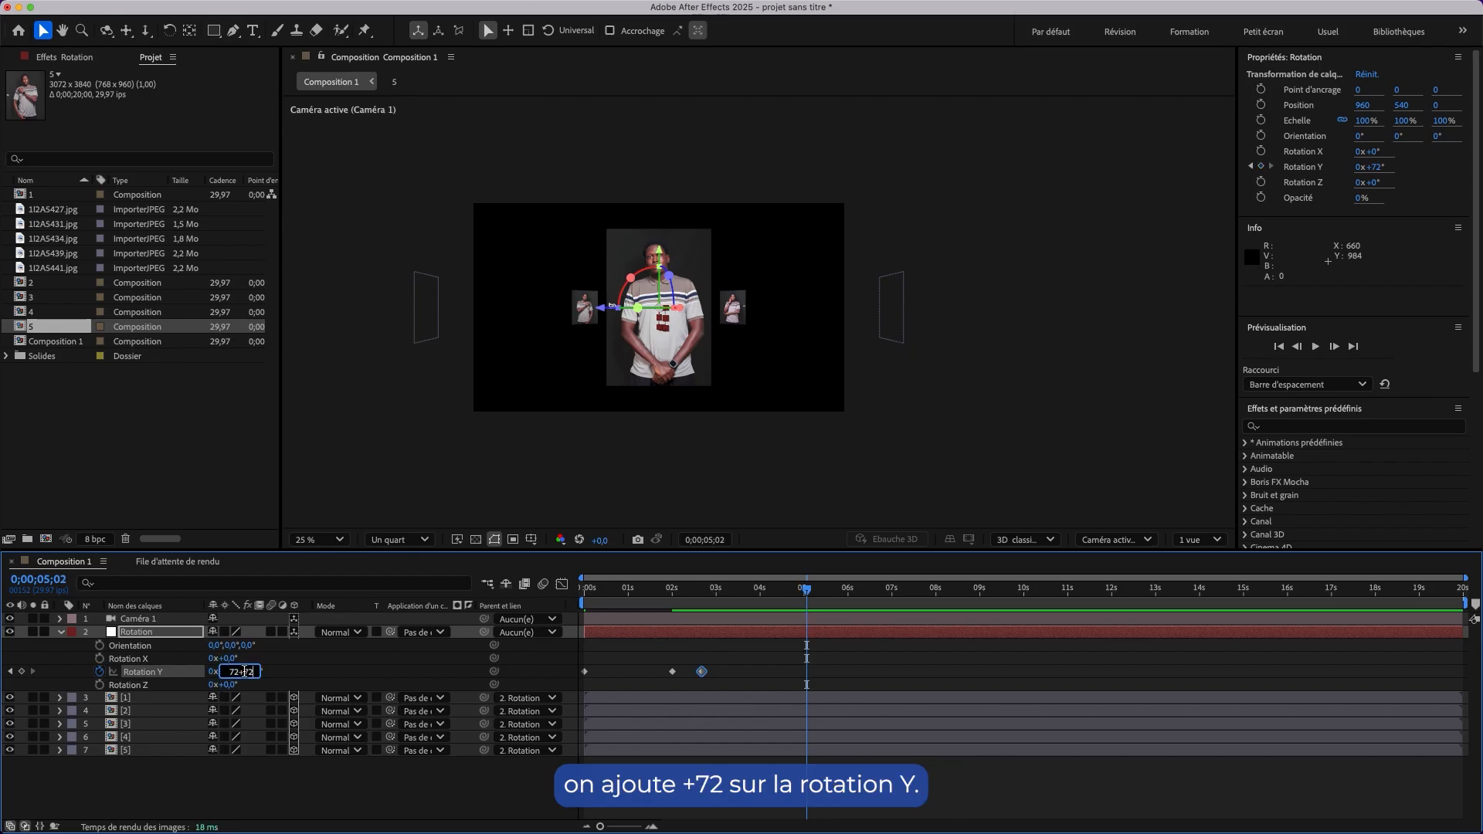
{"action": "left_click", "coordinate": [328, 670]}
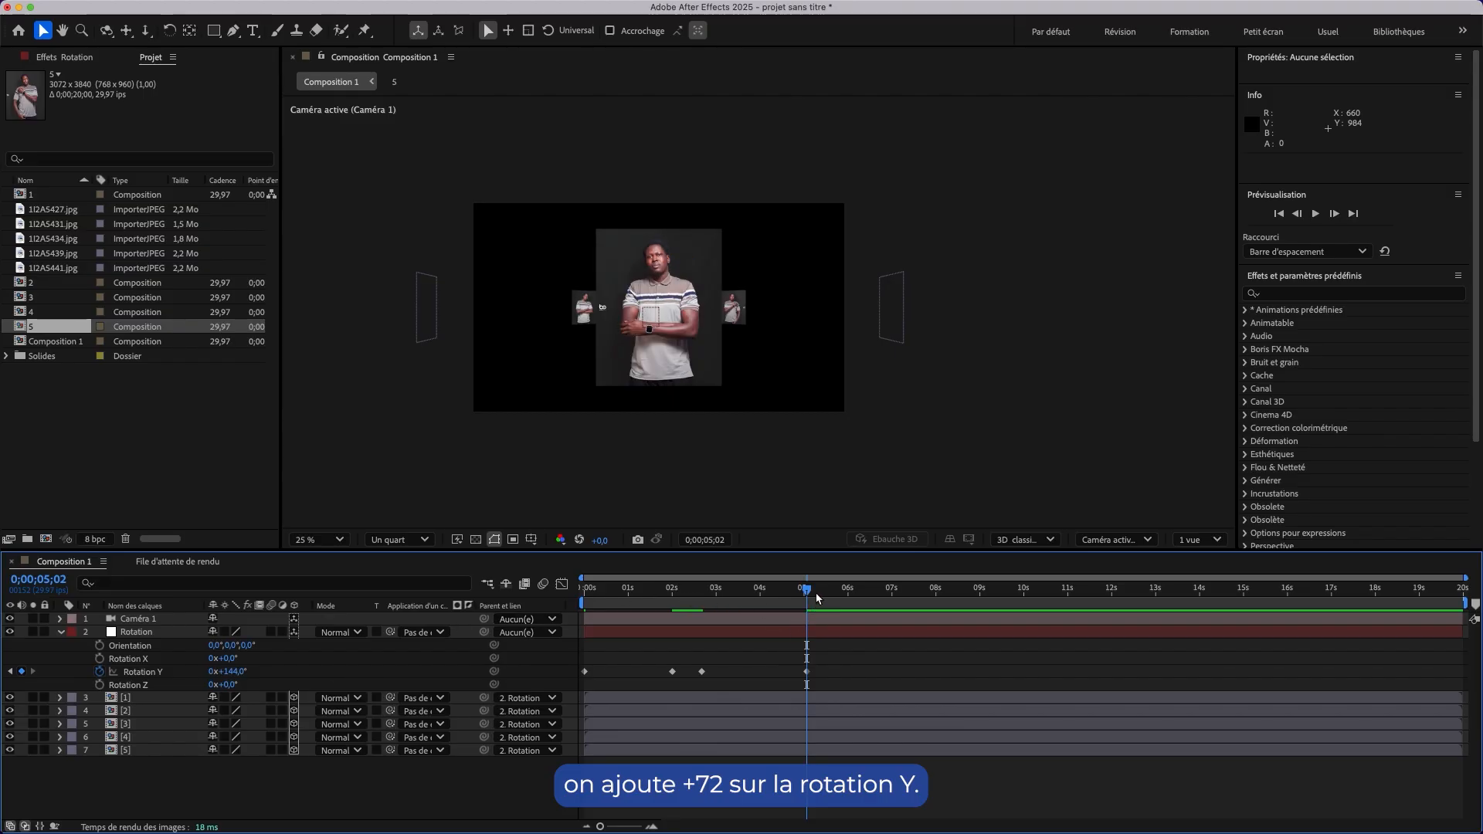
{"action": "key", "text": "shift+Page_Down"}
{"action": "key", "text": "shift+Page_Down"}
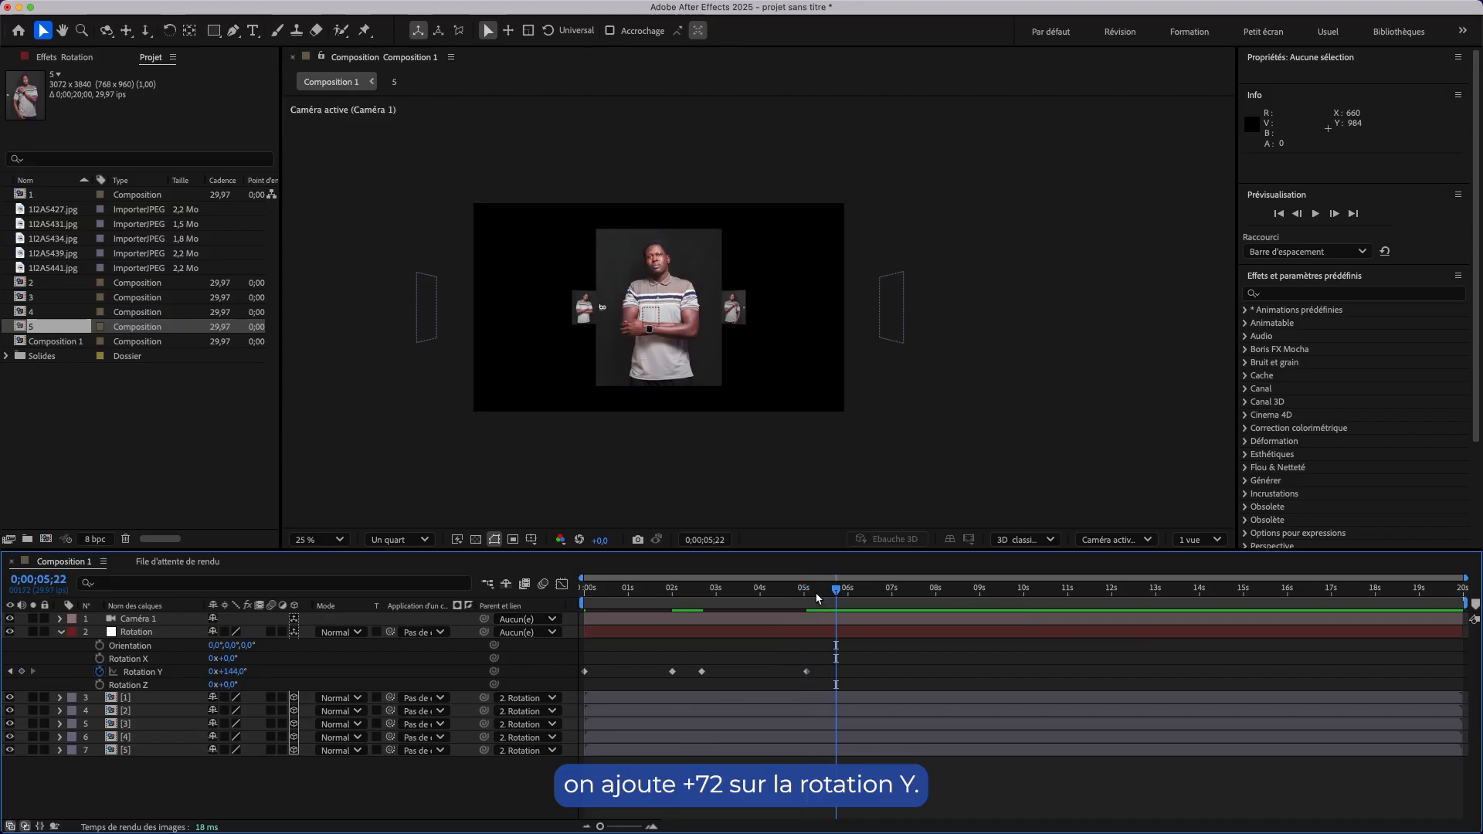
{"action": "left_click", "coordinate": [22, 672]}
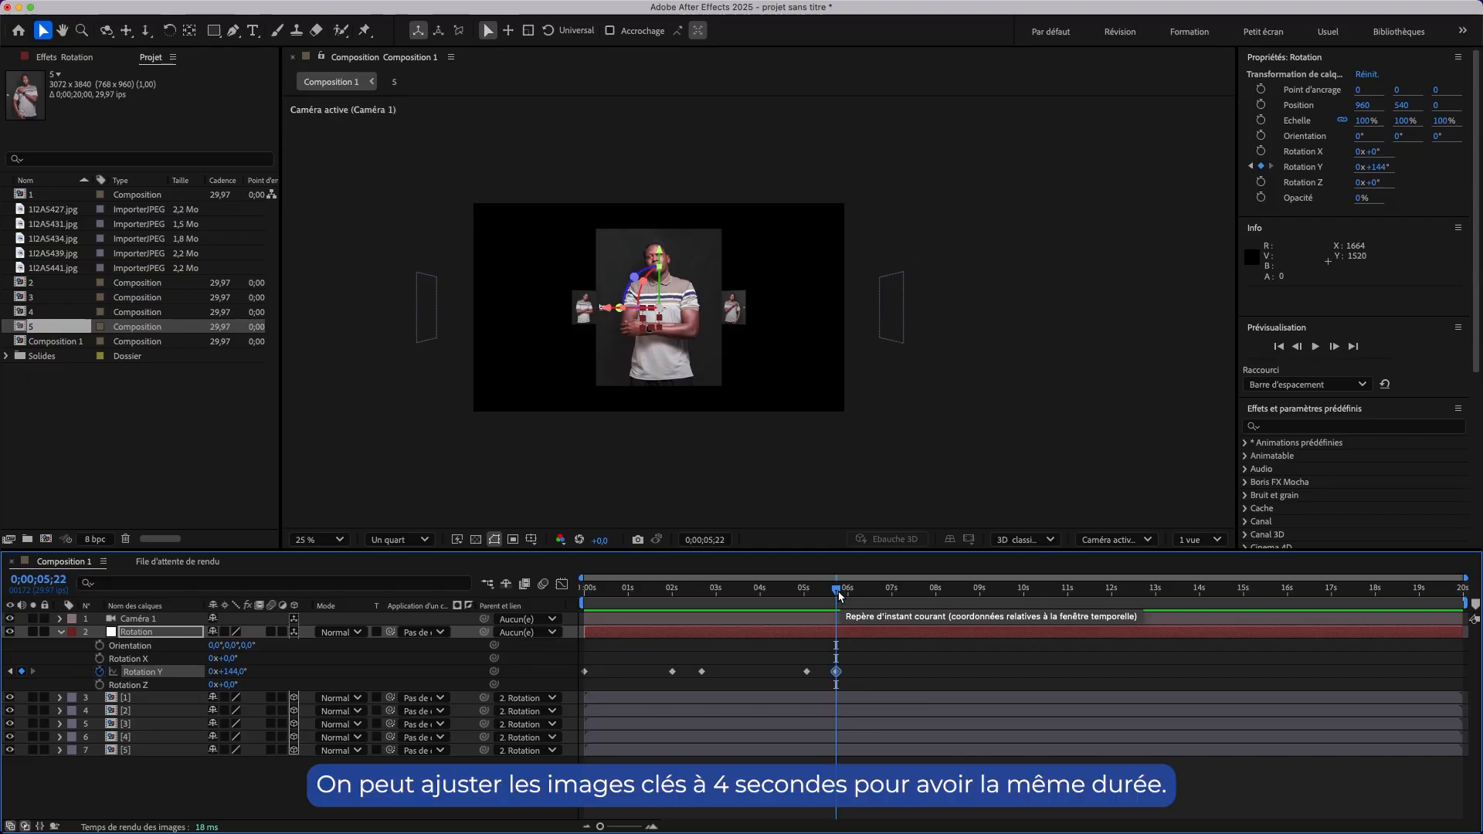
Shift the pair of 144° Y rotation keyframes earlier together so the first one falls at 4 seconds.
{"action": "left_click_drag", "start_coordinate": [837, 591], "coordinate": [768, 610]}
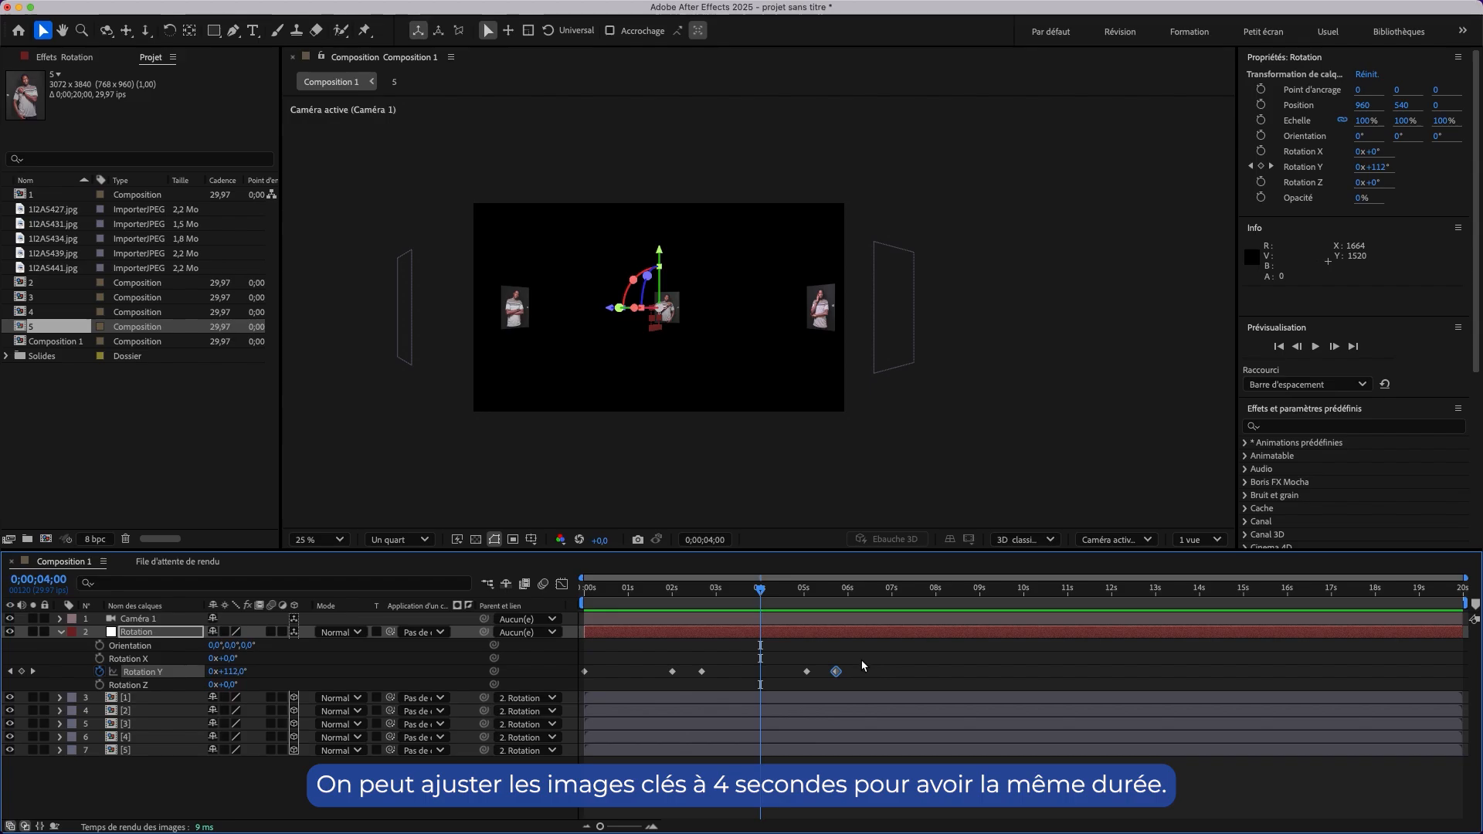
{"action": "left_click", "coordinate": [806, 685]}
{"action": "left_click", "coordinate": [807, 671]}
{"action": "left_click_drag", "start_coordinate": [807, 672], "coordinate": [850, 601]}
Add 72° to the Rotation null's Y rotation at 0;00;06;01, making it 216°, and hold it with a matching keyframe at 0;00;06;21.
{"action": "left_click", "coordinate": [831, 653]}
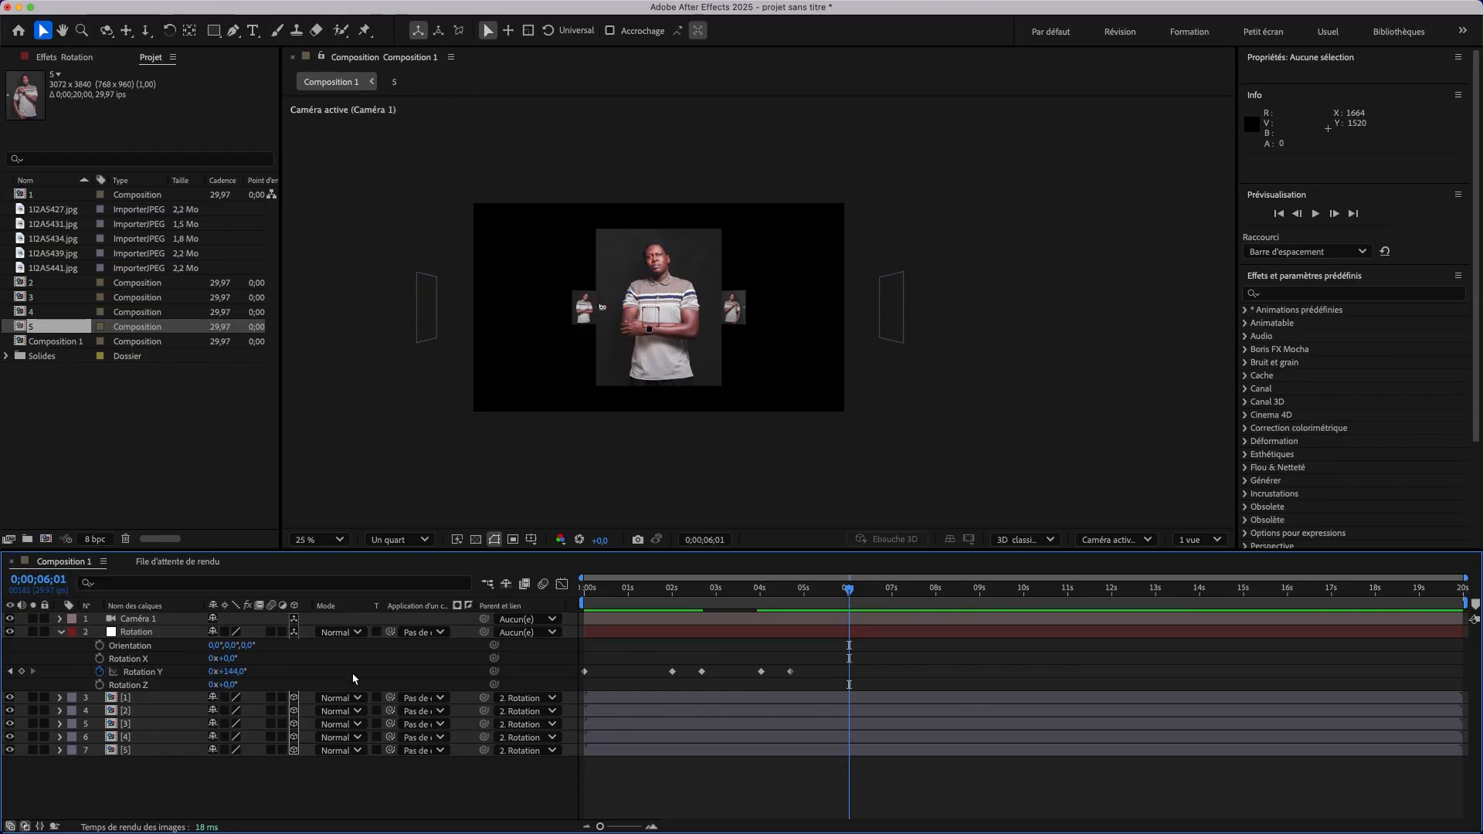
{"action": "left_click", "coordinate": [239, 671]}
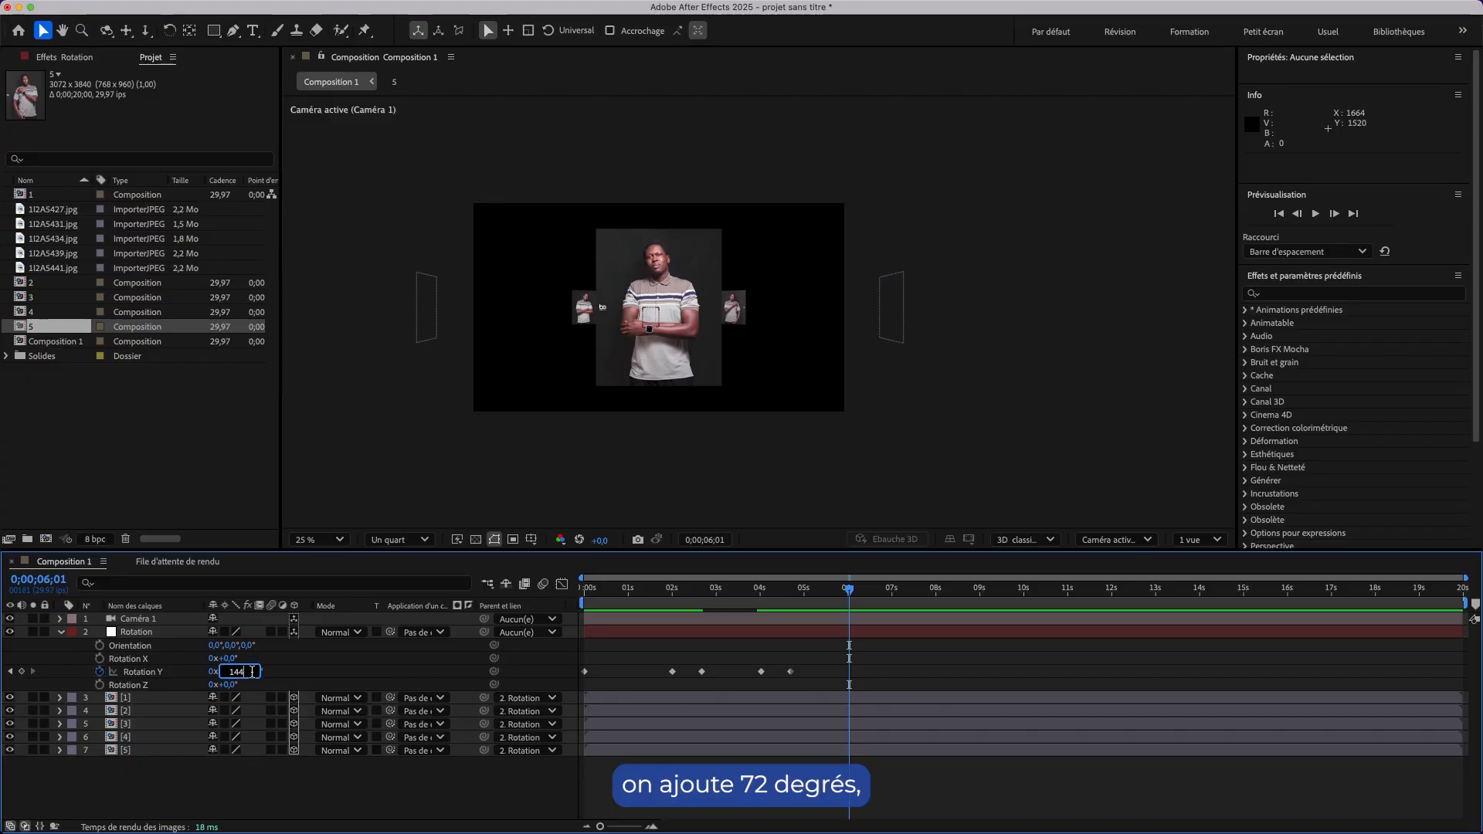
{"action": "type", "text": "+72"}
{"action": "key", "text": "Return"}
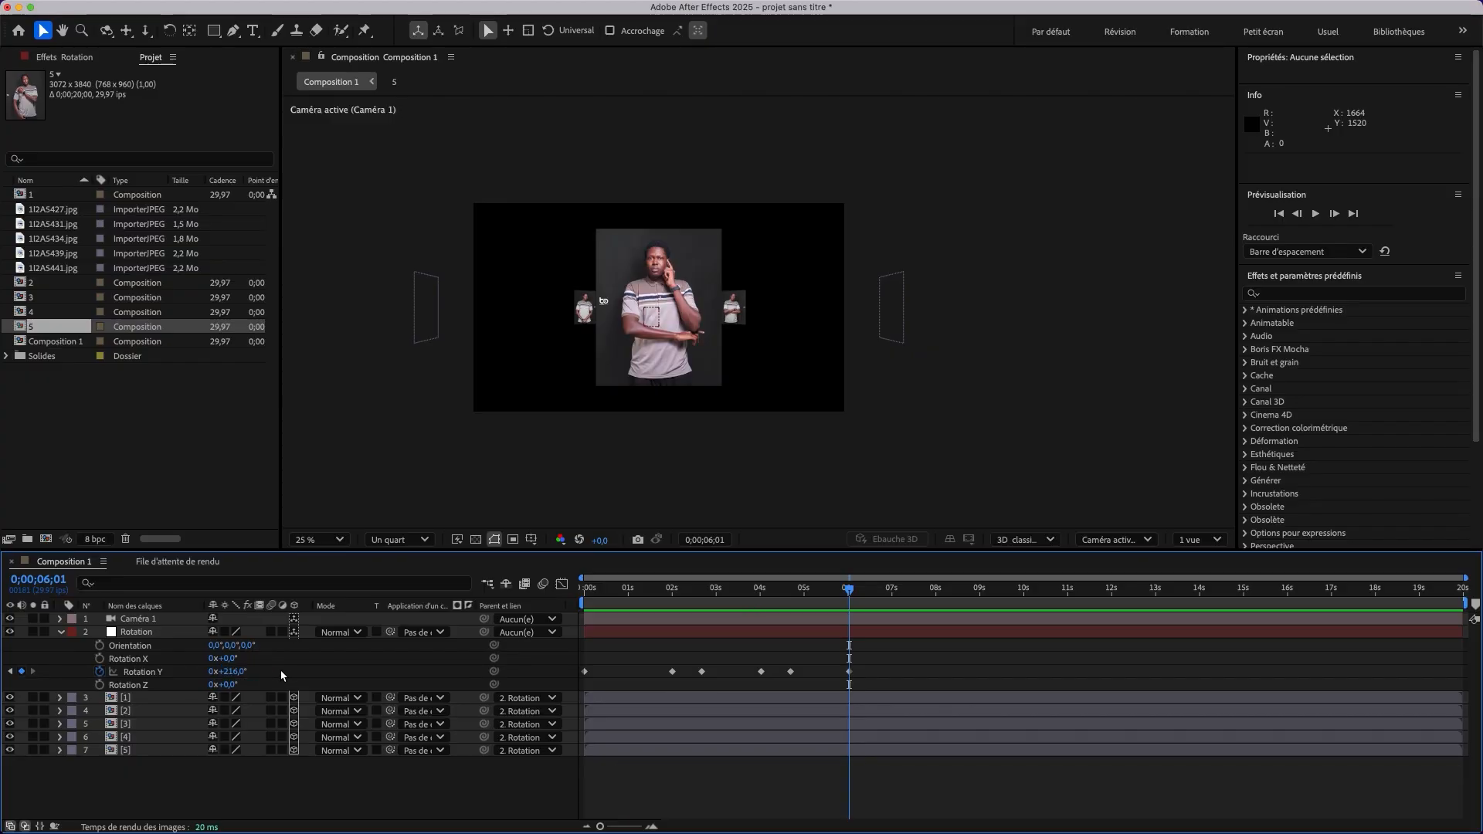
{"action": "left_click", "coordinate": [849, 671]}
{"action": "key", "text": "shift+Page_Down"}
{"action": "key", "text": "shift+Page_Down"}
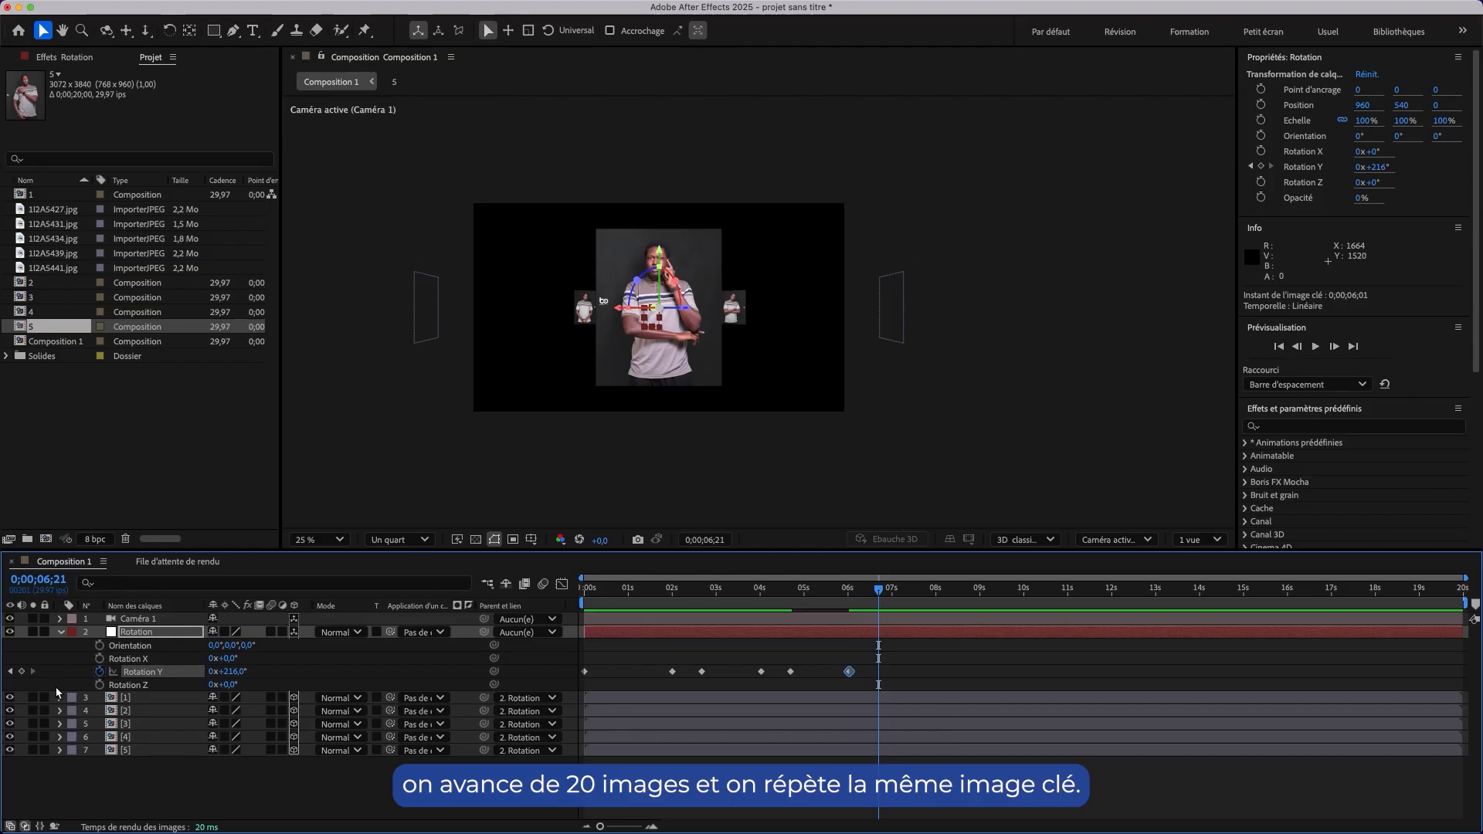
{"action": "left_click", "coordinate": [22, 671]}
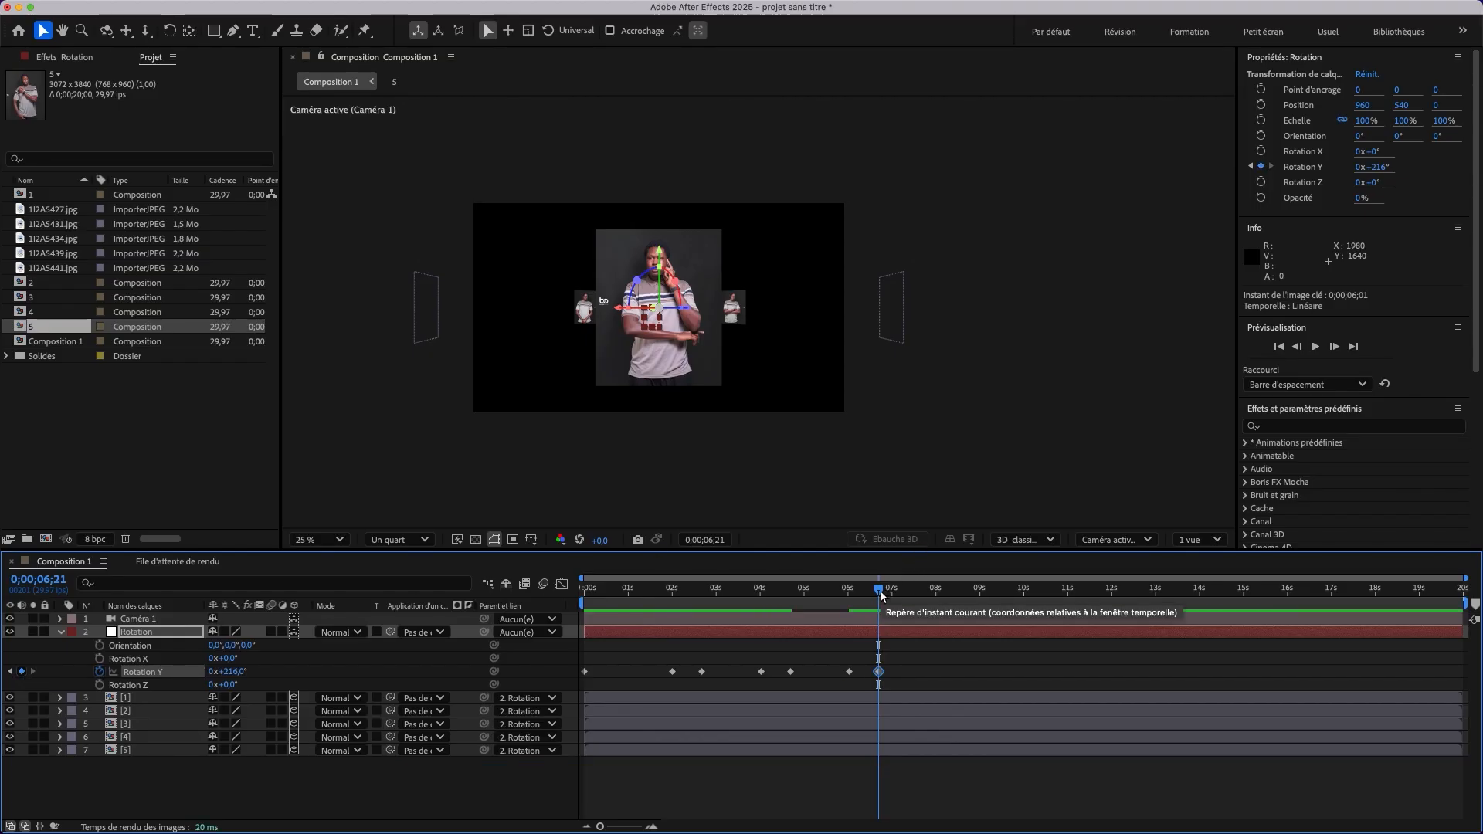
Add 72° to the Y rotation at 8 seconds, making it 288°, and hold it with a matching keyframe at 0;00;08;20.
{"action": "left_click_drag", "start_coordinate": [880, 590], "coordinate": [936, 592]}
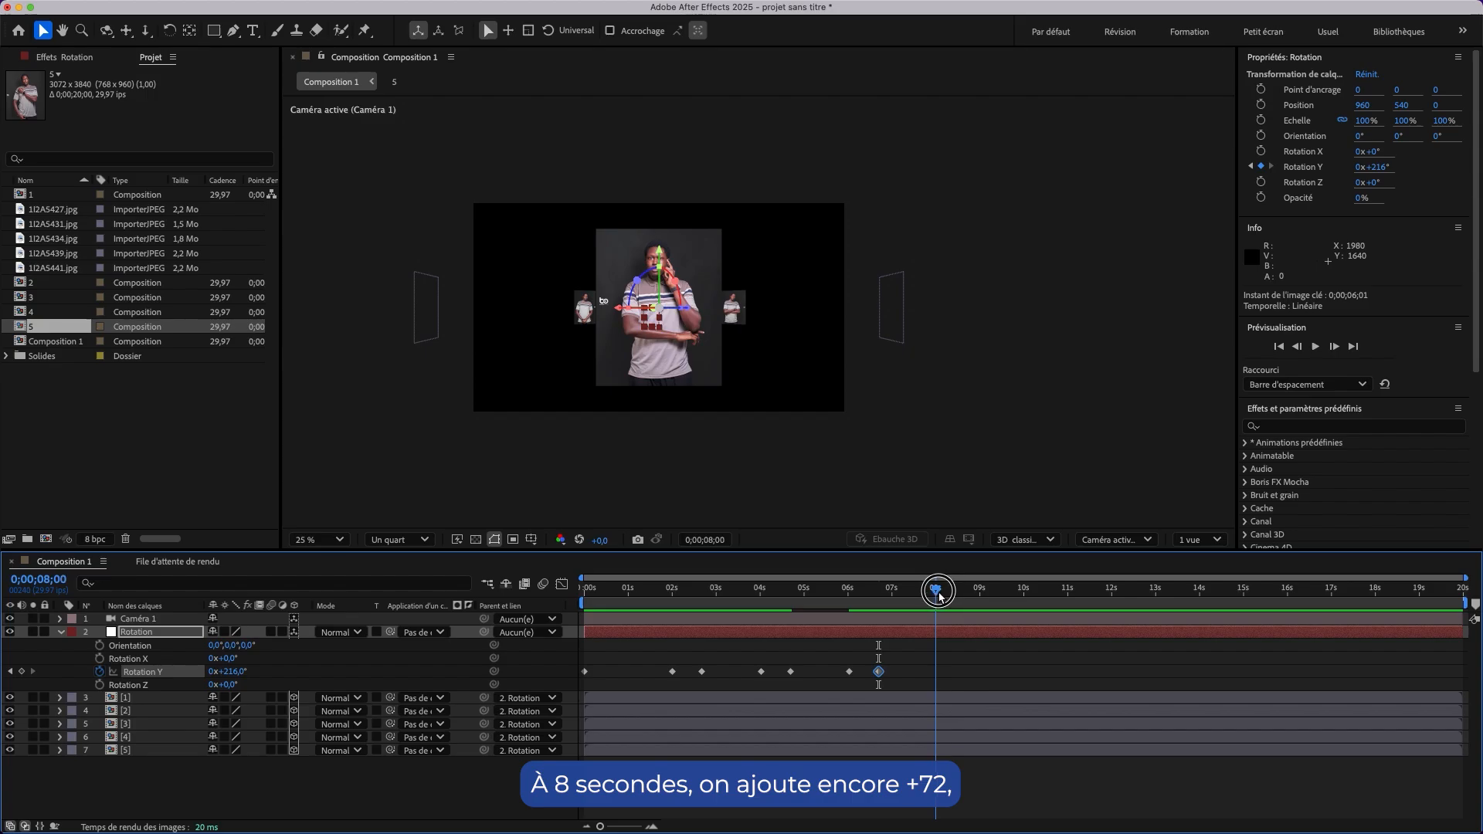
{"action": "left_click", "coordinate": [251, 671]}
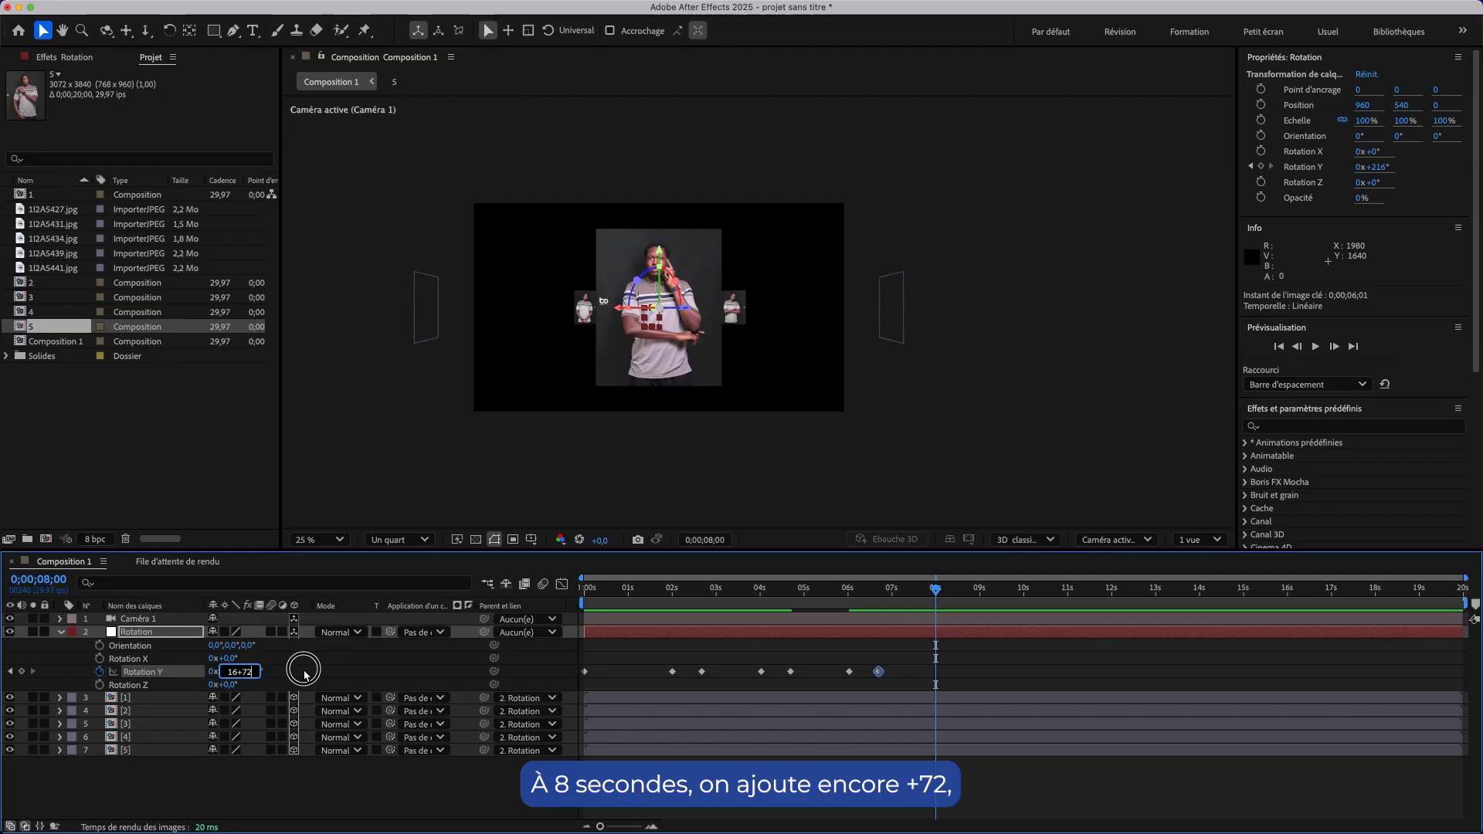
{"action": "left_click", "coordinate": [568, 682]}
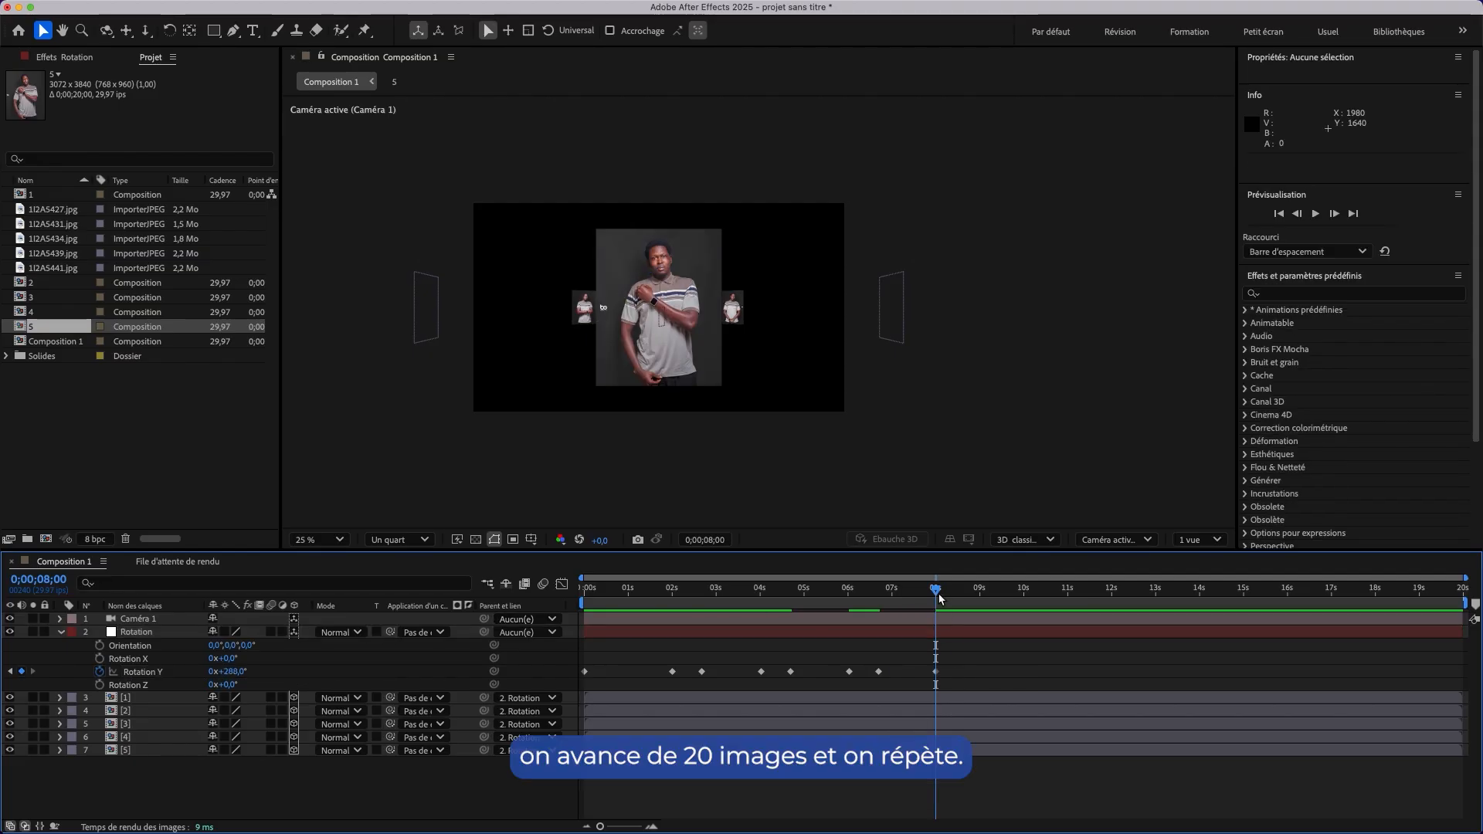
{"action": "key", "text": "shift+Page_Down"}
{"action": "key", "text": "shift+Page_Down"}
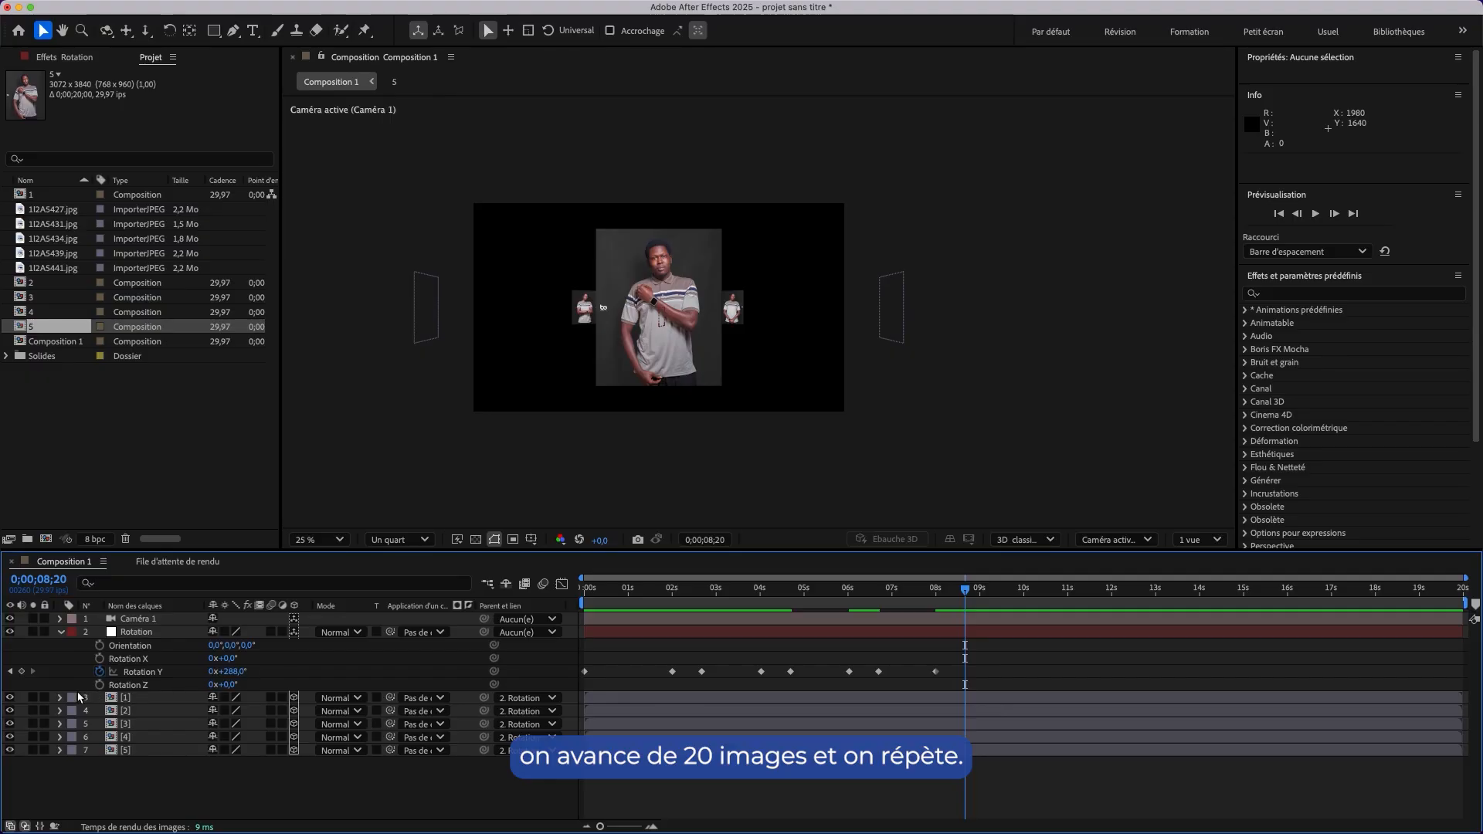
{"action": "left_click", "coordinate": [22, 671]}
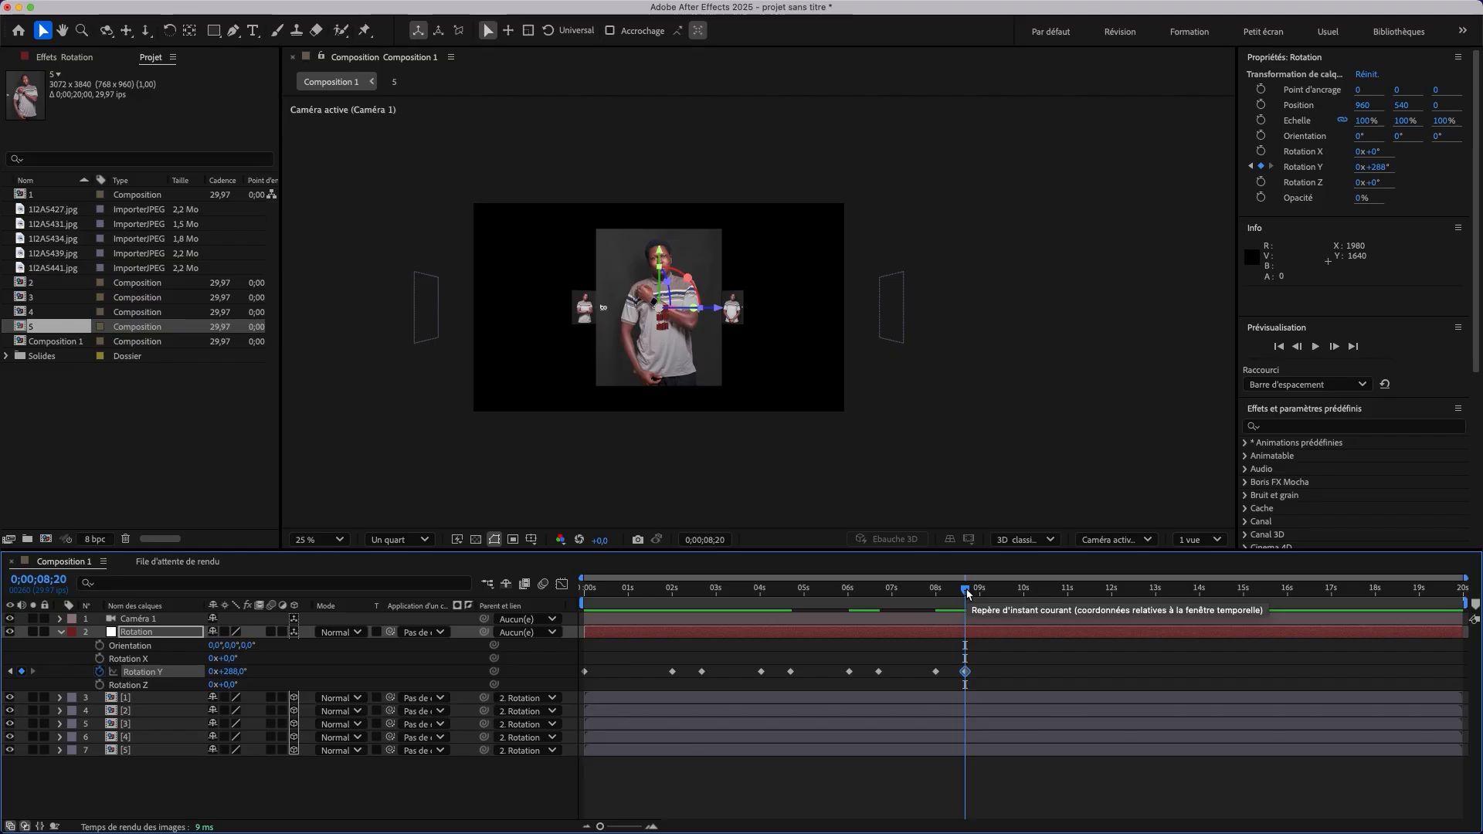
Add 72° to the Y rotation at 0;00;10;01, completing one full turn, and hold it with a matching keyframe at 0;00;10;21.
{"action": "left_click_drag", "start_coordinate": [967, 590], "coordinate": [1027, 596]}
{"action": "left_click", "coordinate": [234, 671]}
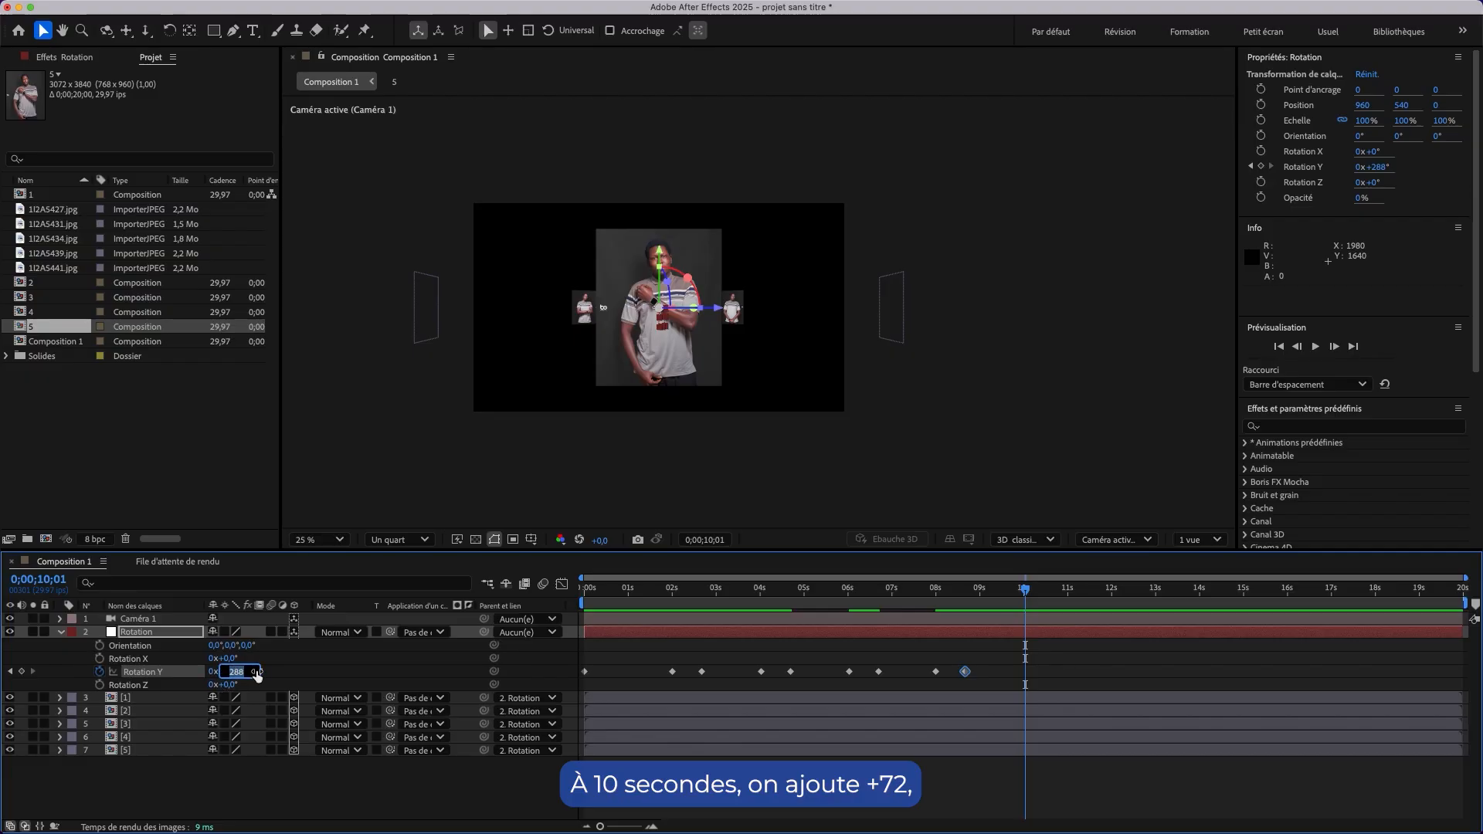
{"action": "left_click", "coordinate": [251, 670]}
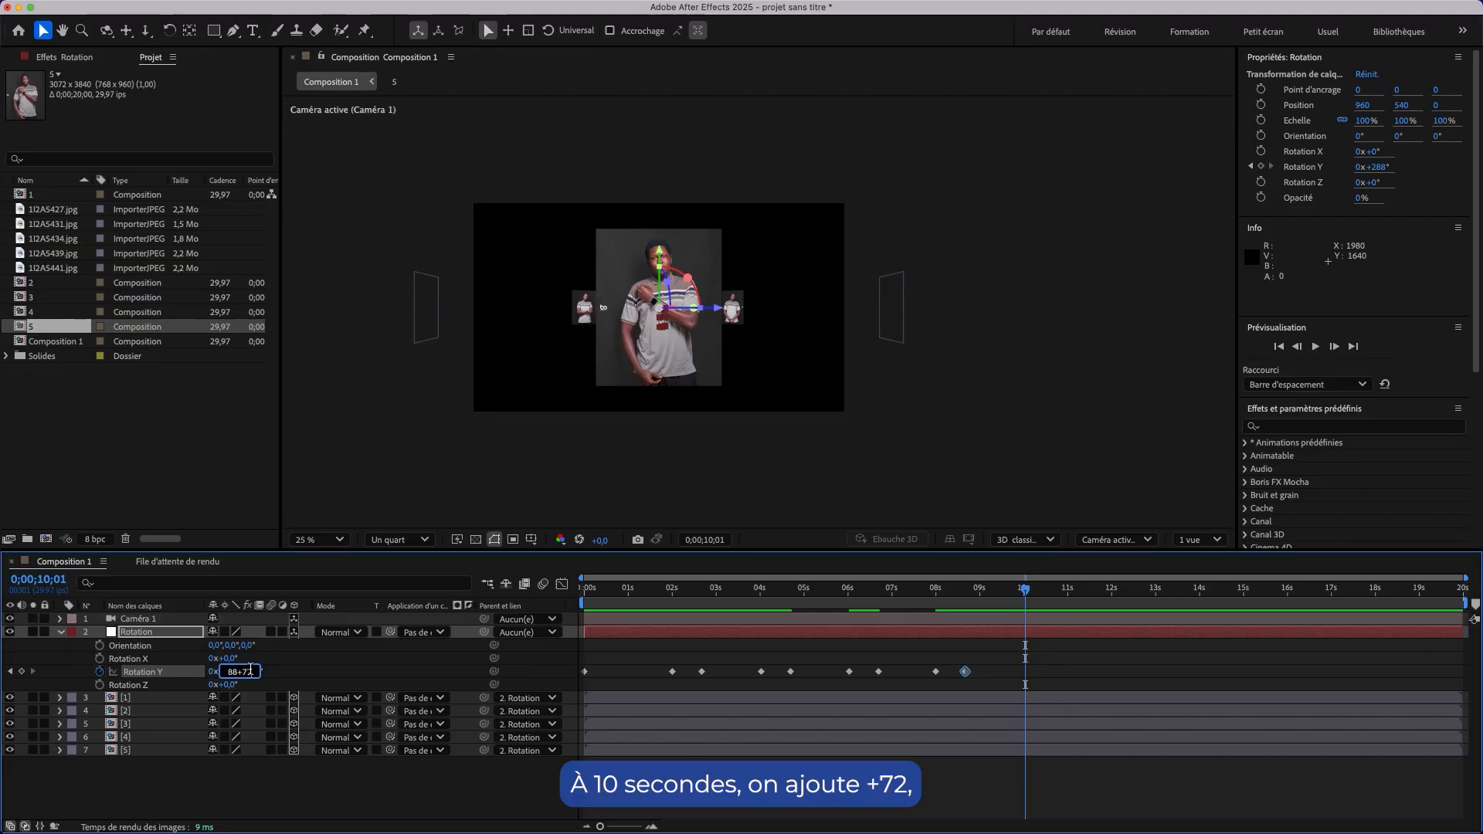
{"action": "type", "text": "+72"}
{"action": "key", "text": "Return"}
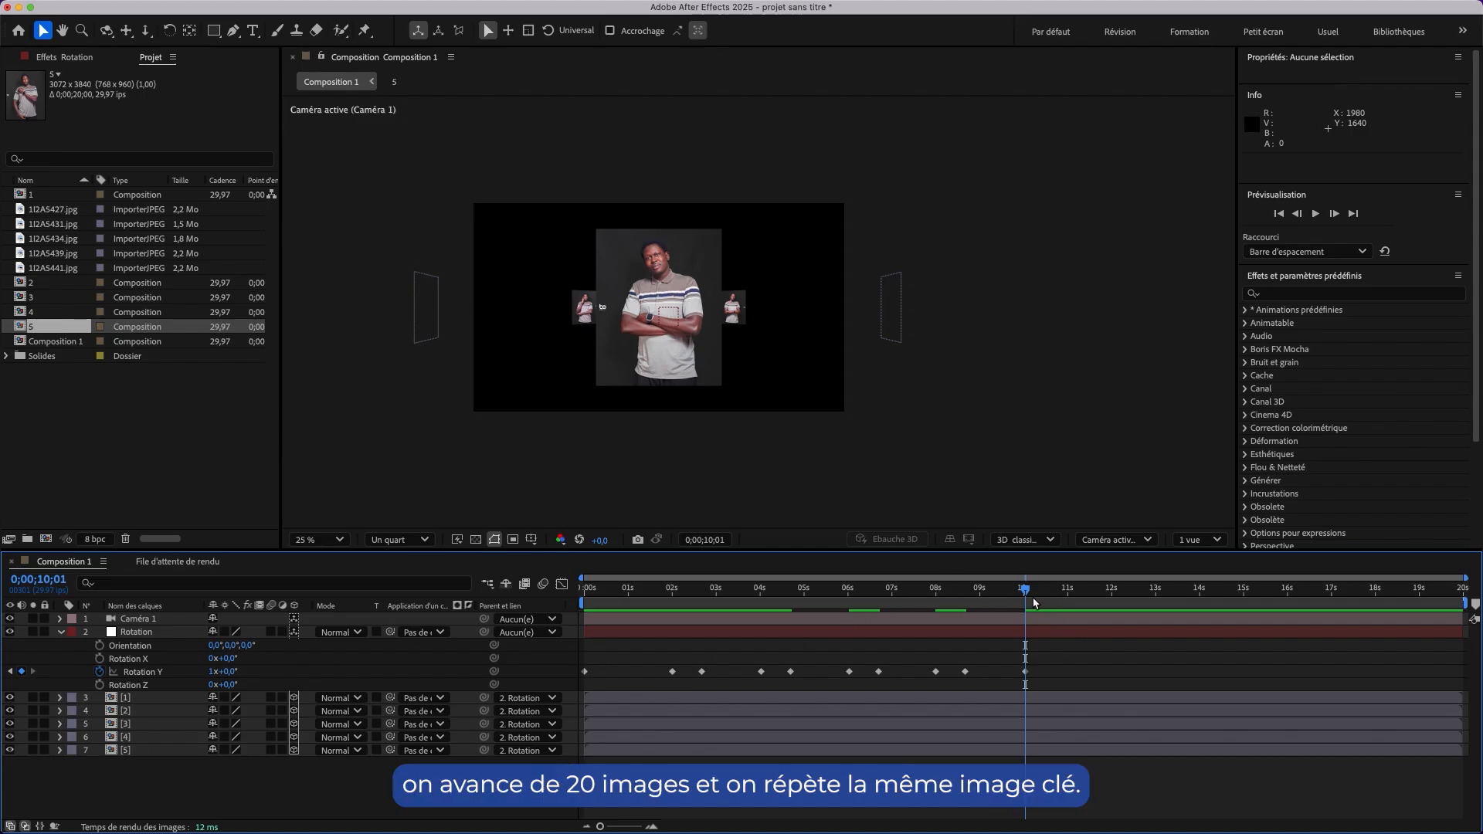
{"action": "key", "text": "shift+Page_Down"}
{"action": "key", "text": "shift+Page_Down"}
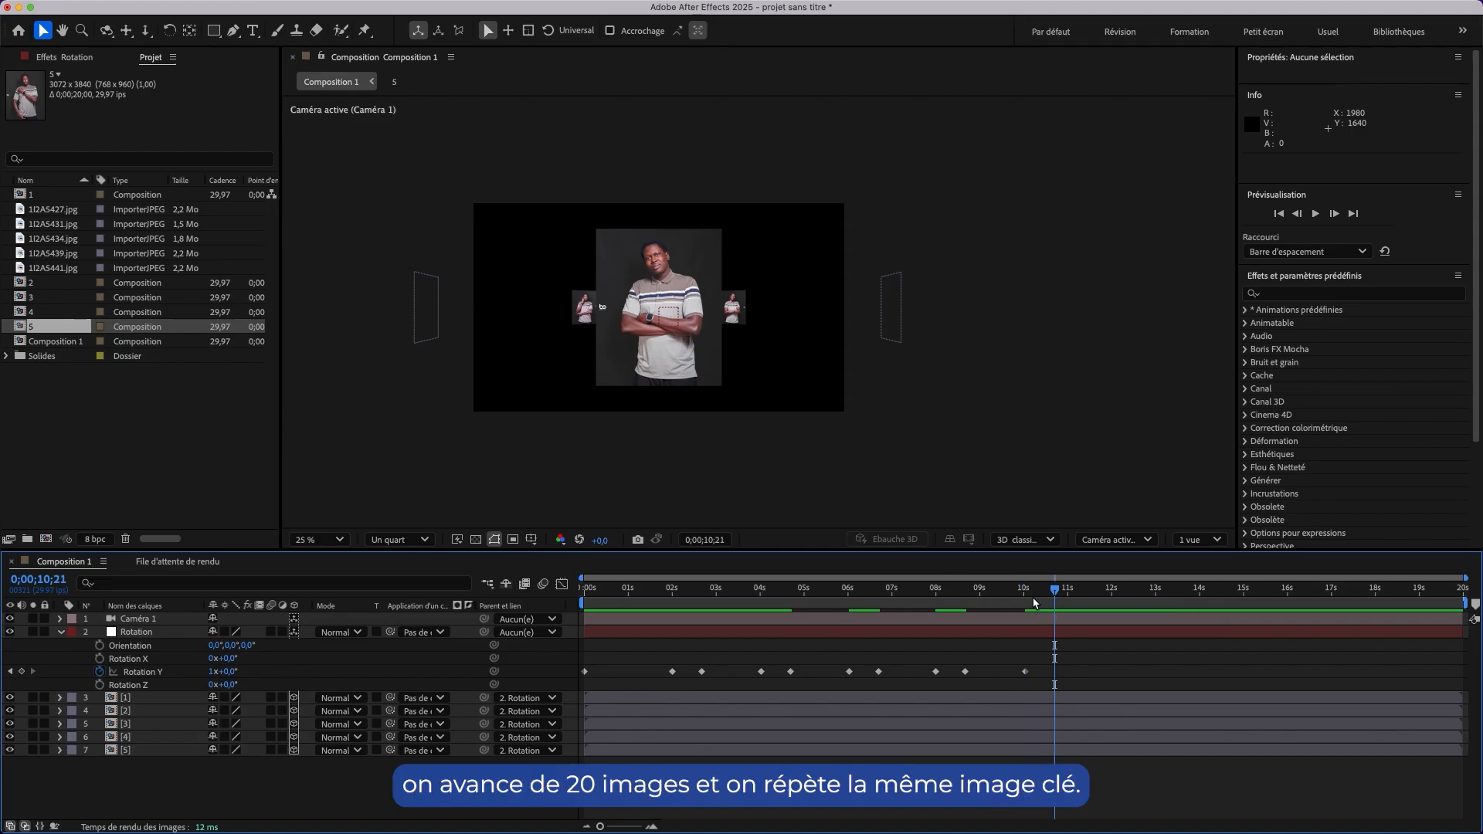
{"action": "key", "text": "shift+Page_Up"}
{"action": "key", "text": "shift+Page_Down"}
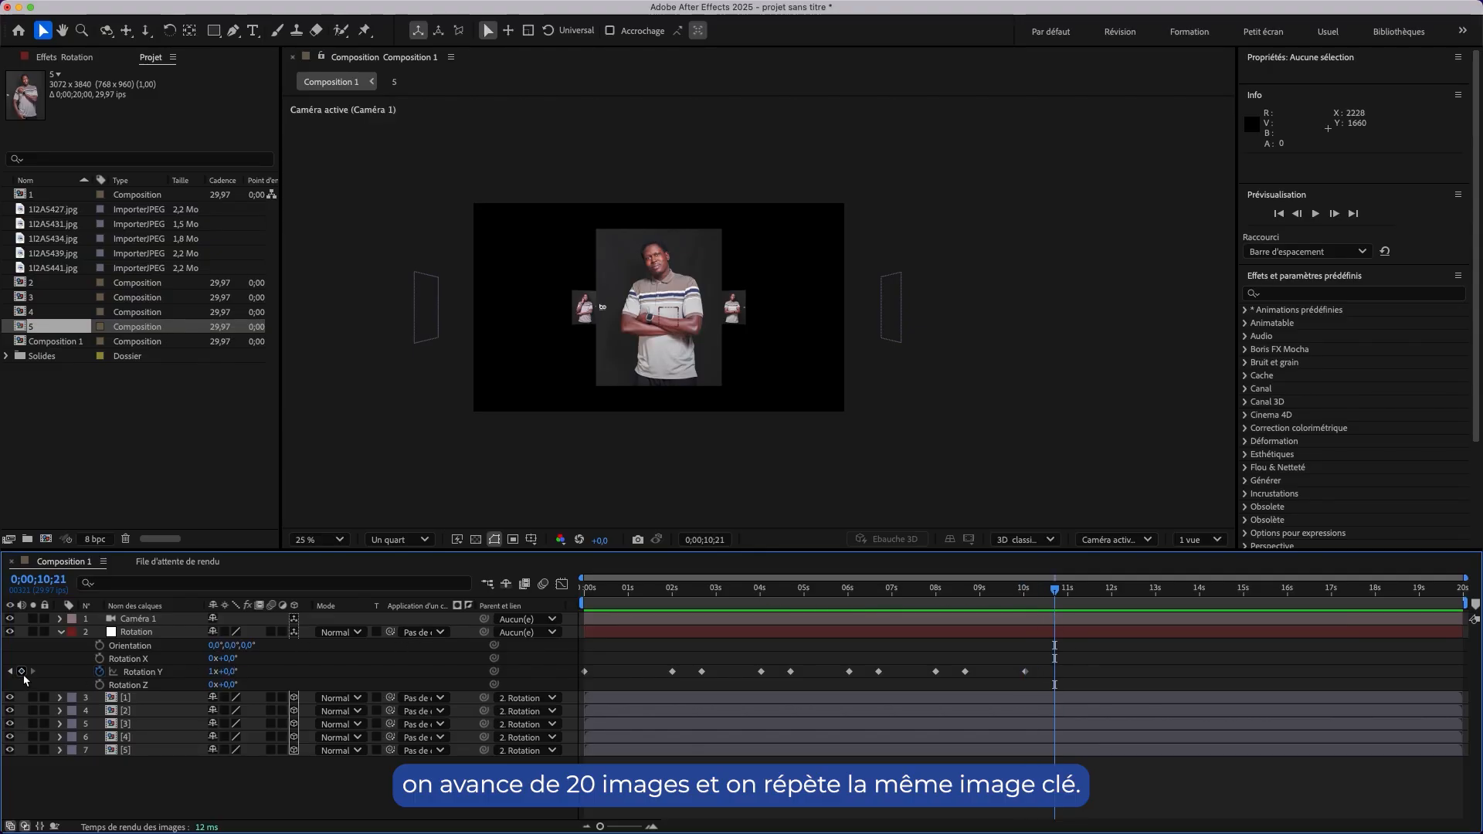
{"action": "left_click", "coordinate": [22, 671]}
End the work area at 11 seconds and preview the carousel's rotation.
{"action": "left_click", "coordinate": [1058, 591]}
{"action": "left_click_drag", "start_coordinate": [1060, 594], "coordinate": [1071, 596]}
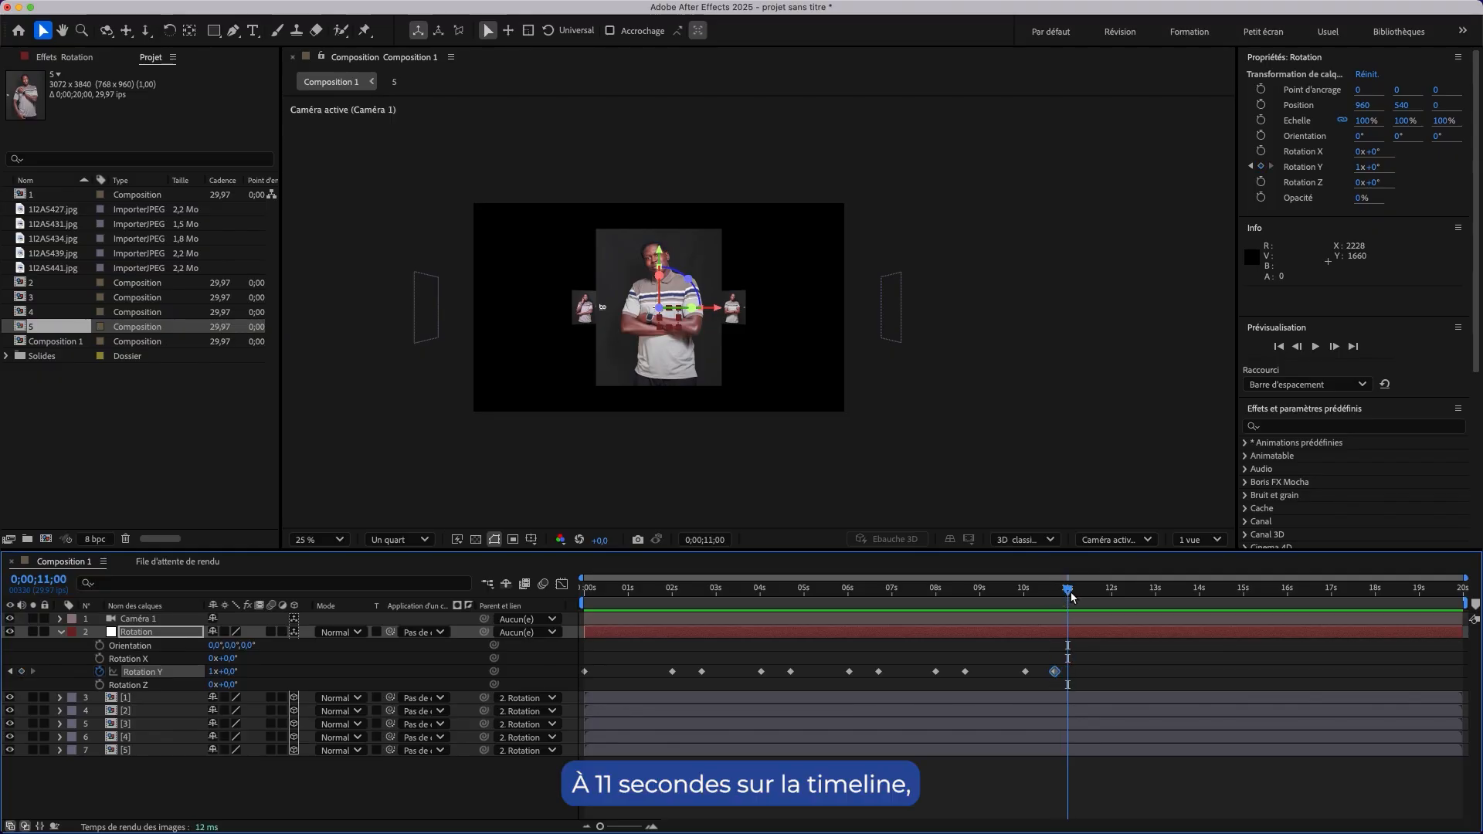
{"action": "key", "text": "n"}
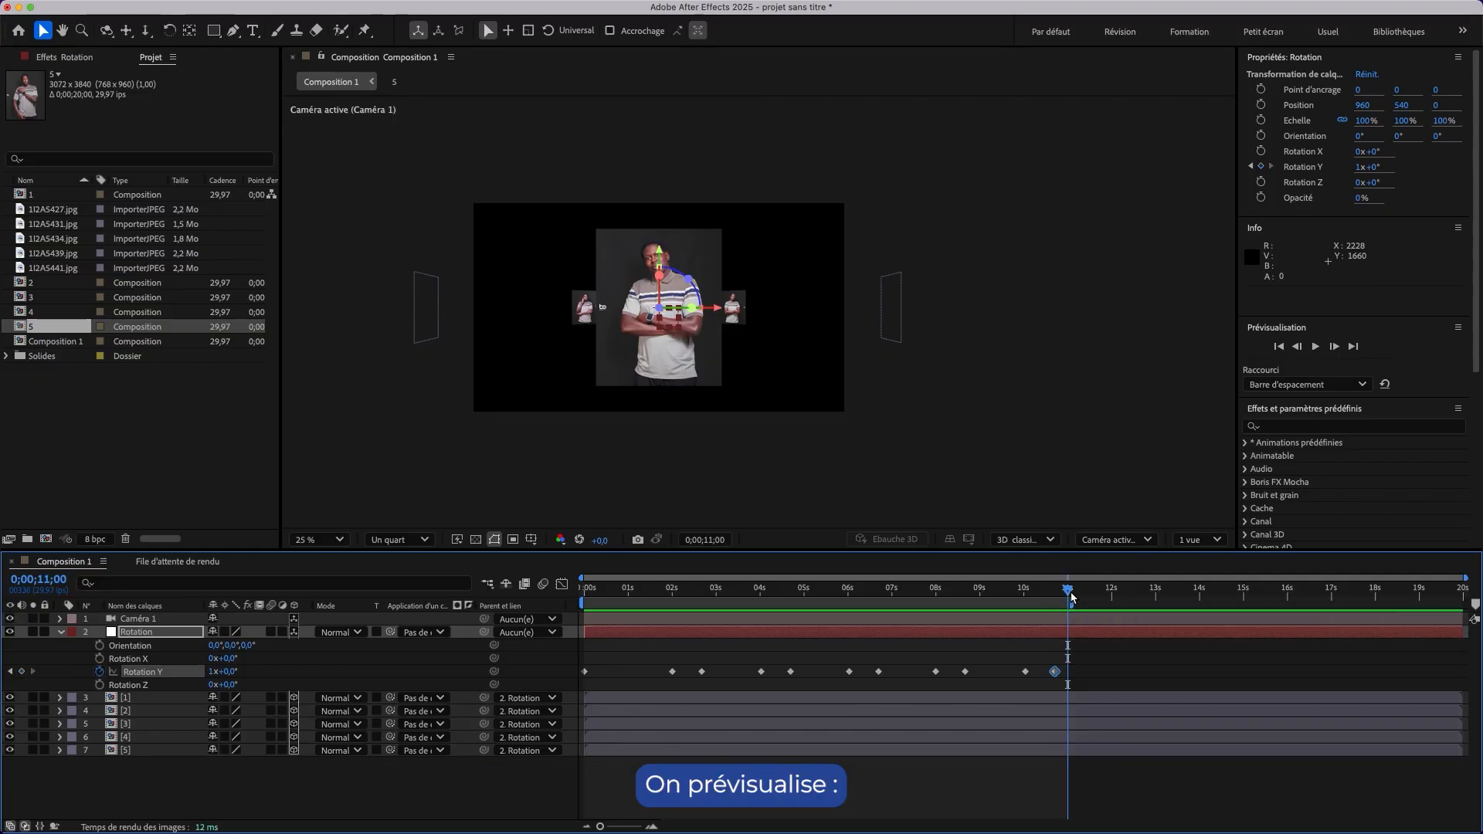
{"action": "key", "text": "space"}
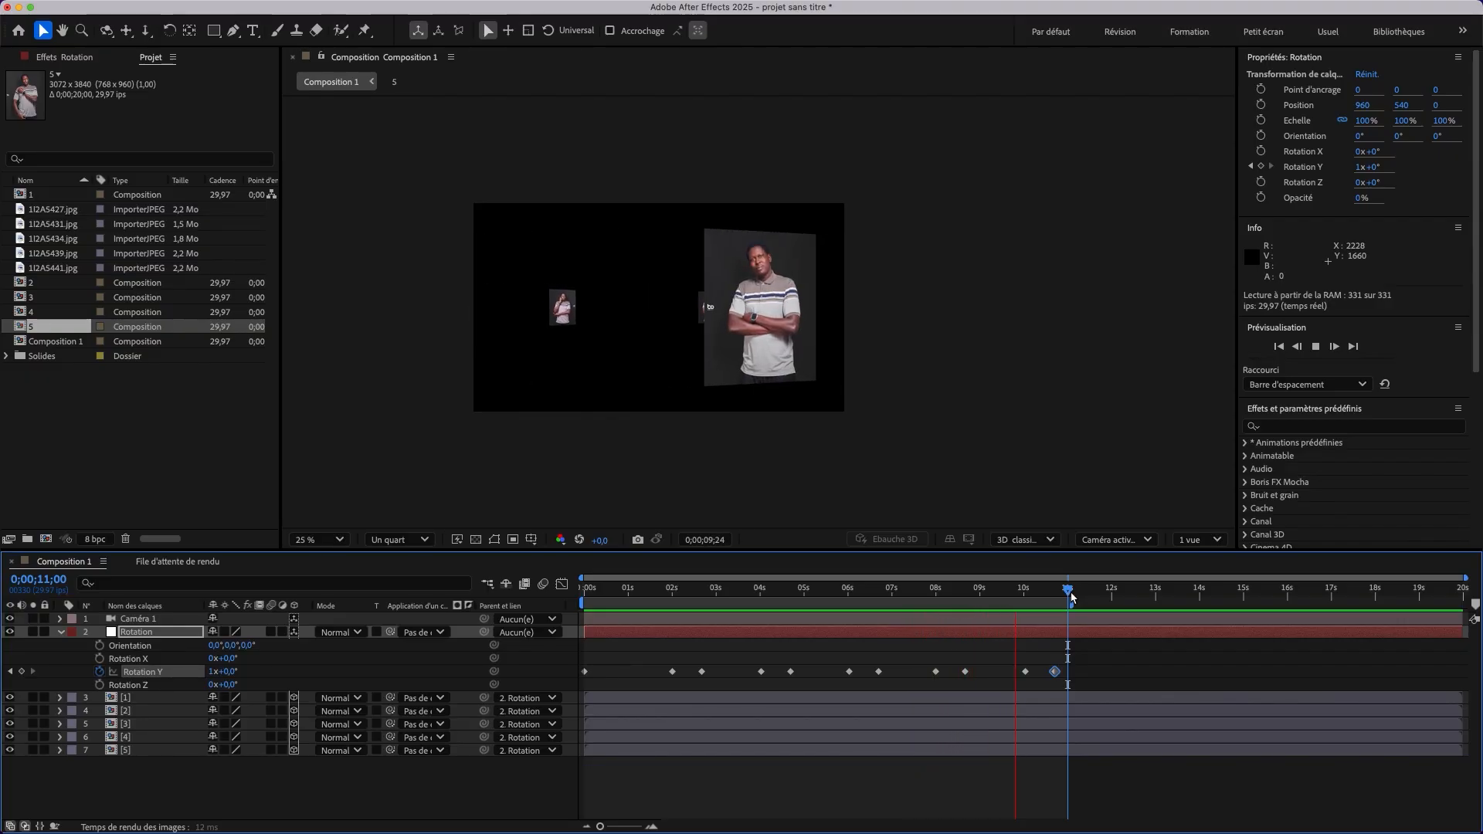
Shorten the 72° and 144° Y rotation holds to about 10 frames by moving the second keyframe of each pair earlier.
{"action": "left_click_drag", "start_coordinate": [1069, 590], "coordinate": [672, 591]}
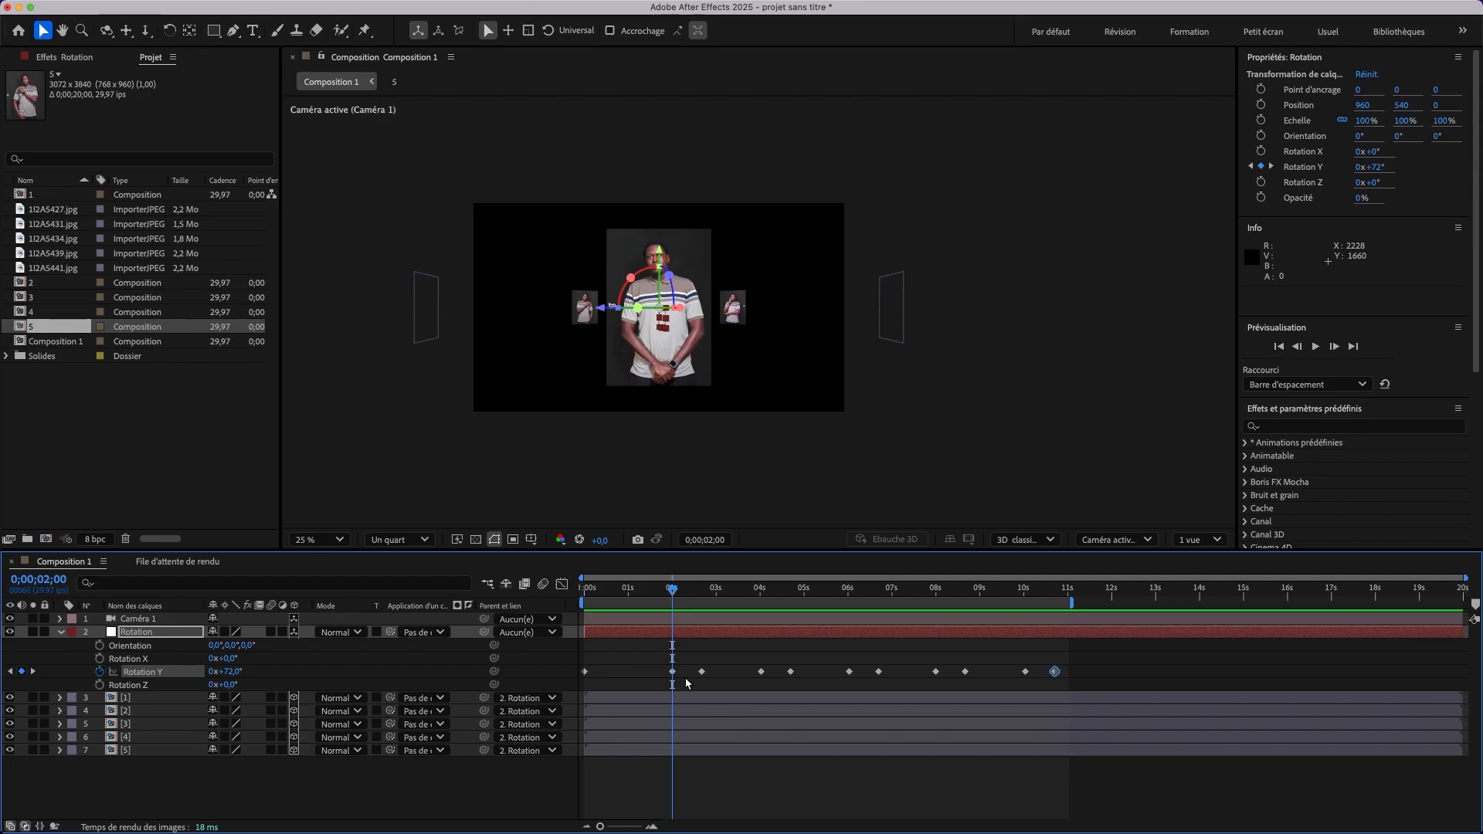
{"action": "mouse_move", "coordinate": [702, 678]}
{"action": "key", "text": "shift+Page_Down"}
{"action": "left_click_drag", "start_coordinate": [701, 672], "coordinate": [689, 673]}
{"action": "left_click_drag", "start_coordinate": [798, 596], "coordinate": [794, 599]}
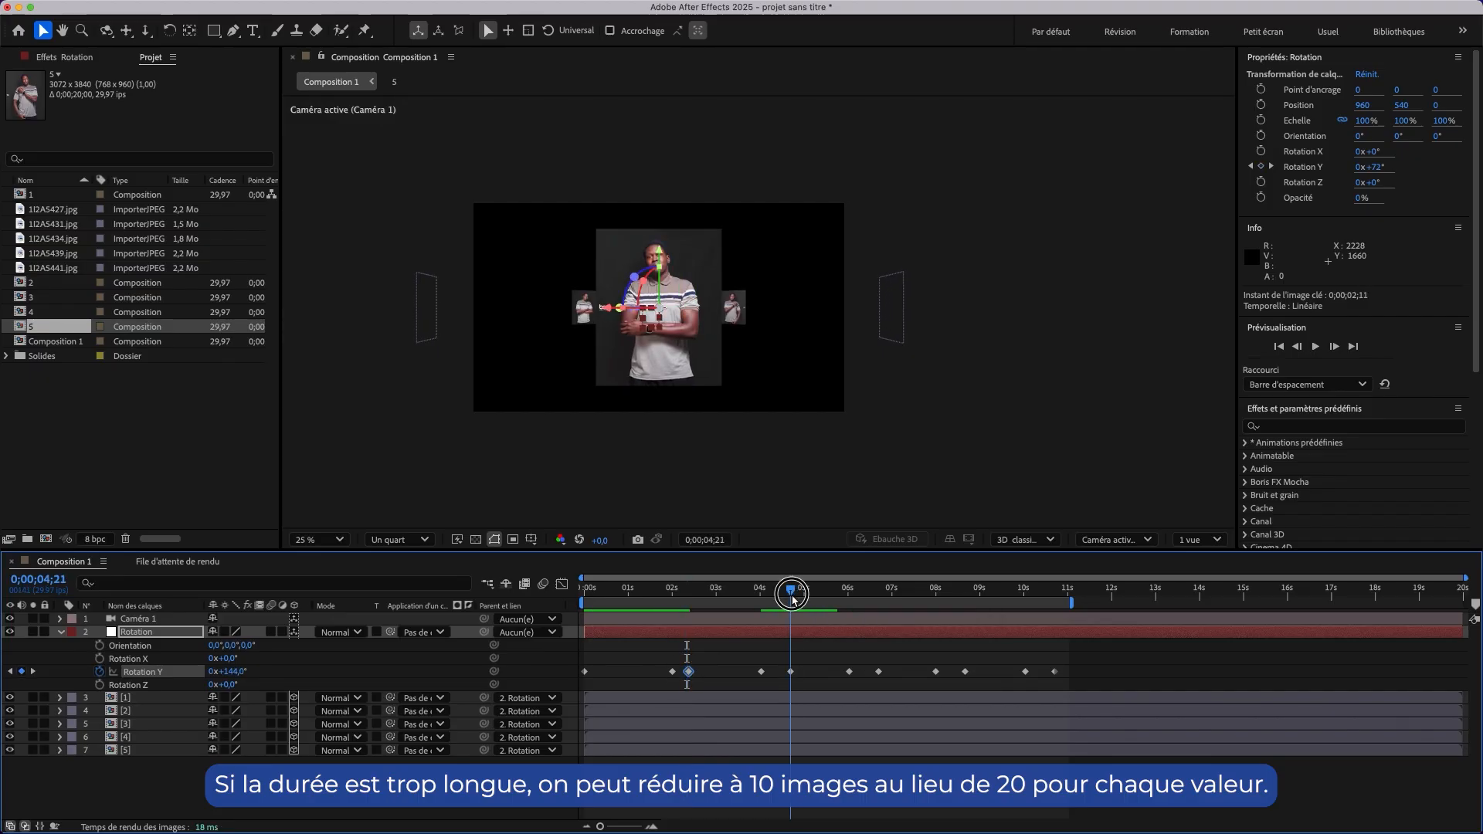
{"action": "key", "text": "shift+Page_Up"}
{"action": "left_click_drag", "start_coordinate": [790, 672], "coordinate": [776, 671]}
Shorten the 216°, 288° and full-turn Y rotation holds to about 10 frames by moving each pair's second keyframe earlier.
{"action": "left_click", "coordinate": [848, 594]}
{"action": "key", "text": "shift+Page_Down"}
{"action": "left_click_drag", "start_coordinate": [878, 671], "coordinate": [863, 671]}
{"action": "left_click_drag", "start_coordinate": [863, 591], "coordinate": [949, 591]}
{"action": "left_click_drag", "start_coordinate": [965, 671], "coordinate": [952, 672]}
{"action": "left_click", "coordinate": [1039, 592]}
{"action": "left_click_drag", "start_coordinate": [1055, 672], "coordinate": [1040, 671]}
Preview the carousel animation from the start to check the timing of the shortened pauses.
{"action": "left_click_drag", "start_coordinate": [1039, 592], "coordinate": [452, 601]}
{"action": "key", "text": "space"}
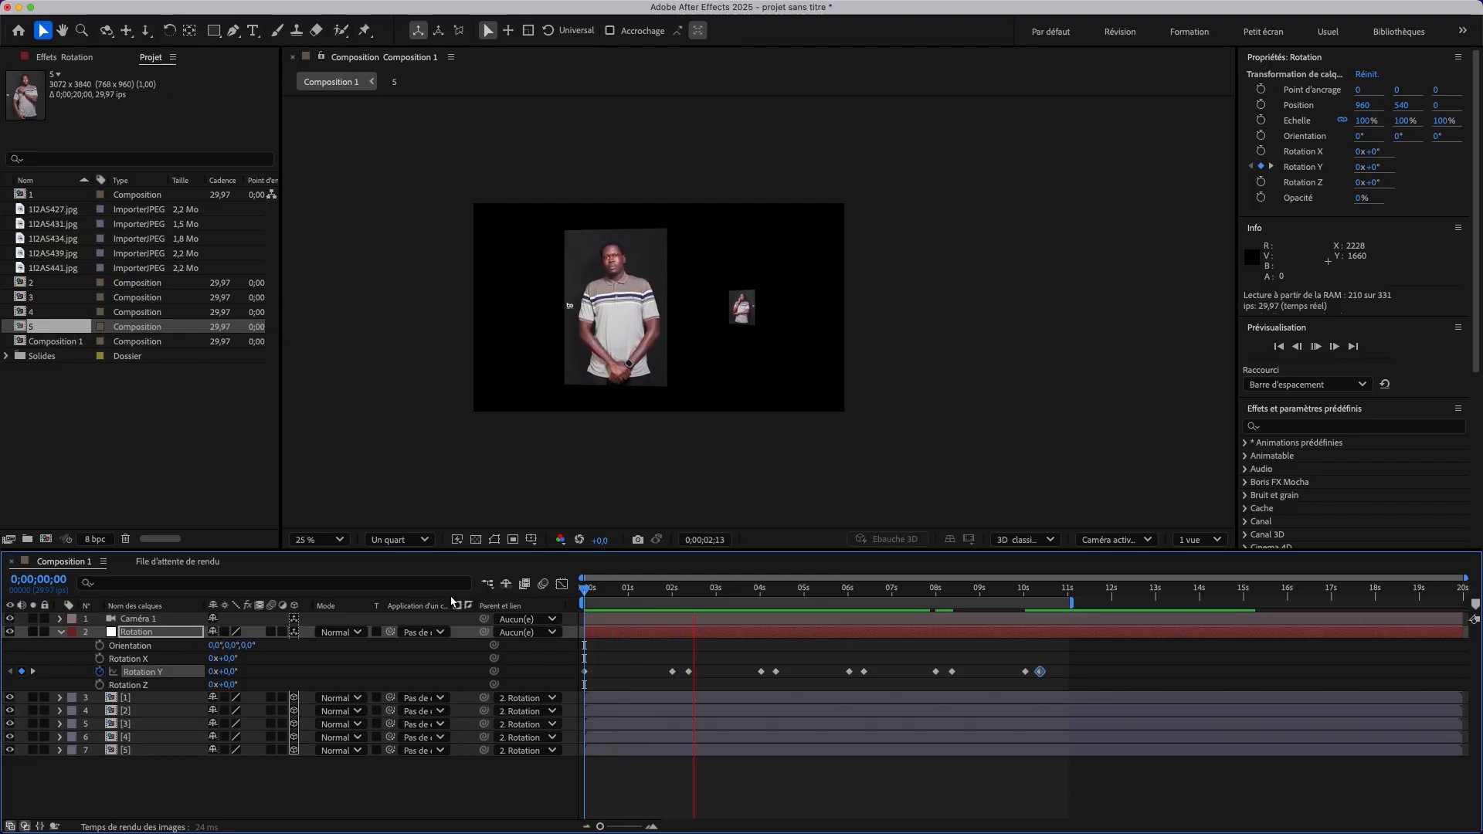
{"action": "key", "text": "space"}
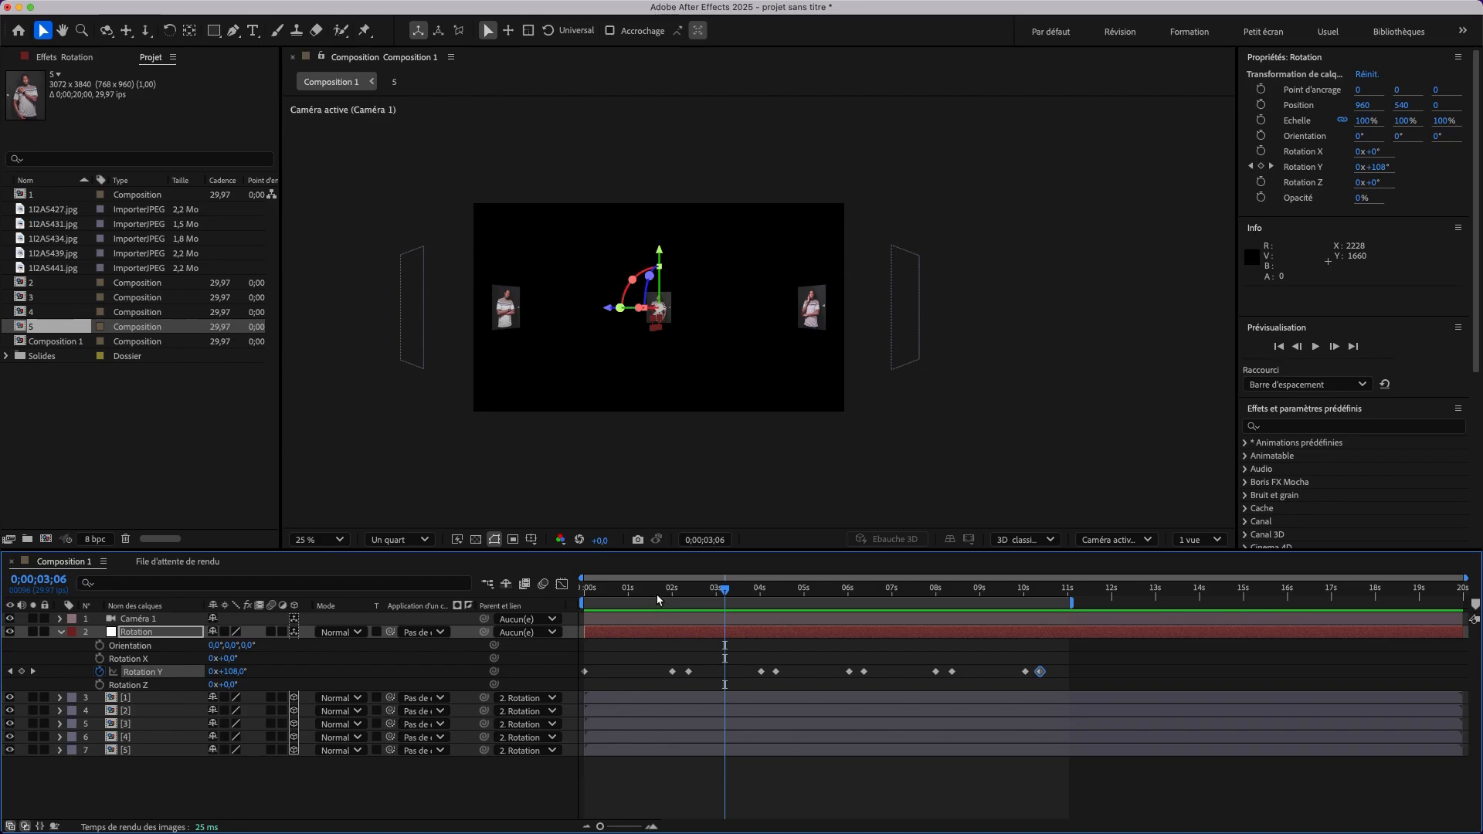
{"action": "key", "text": "Home"}
{"action": "key", "text": "space"}
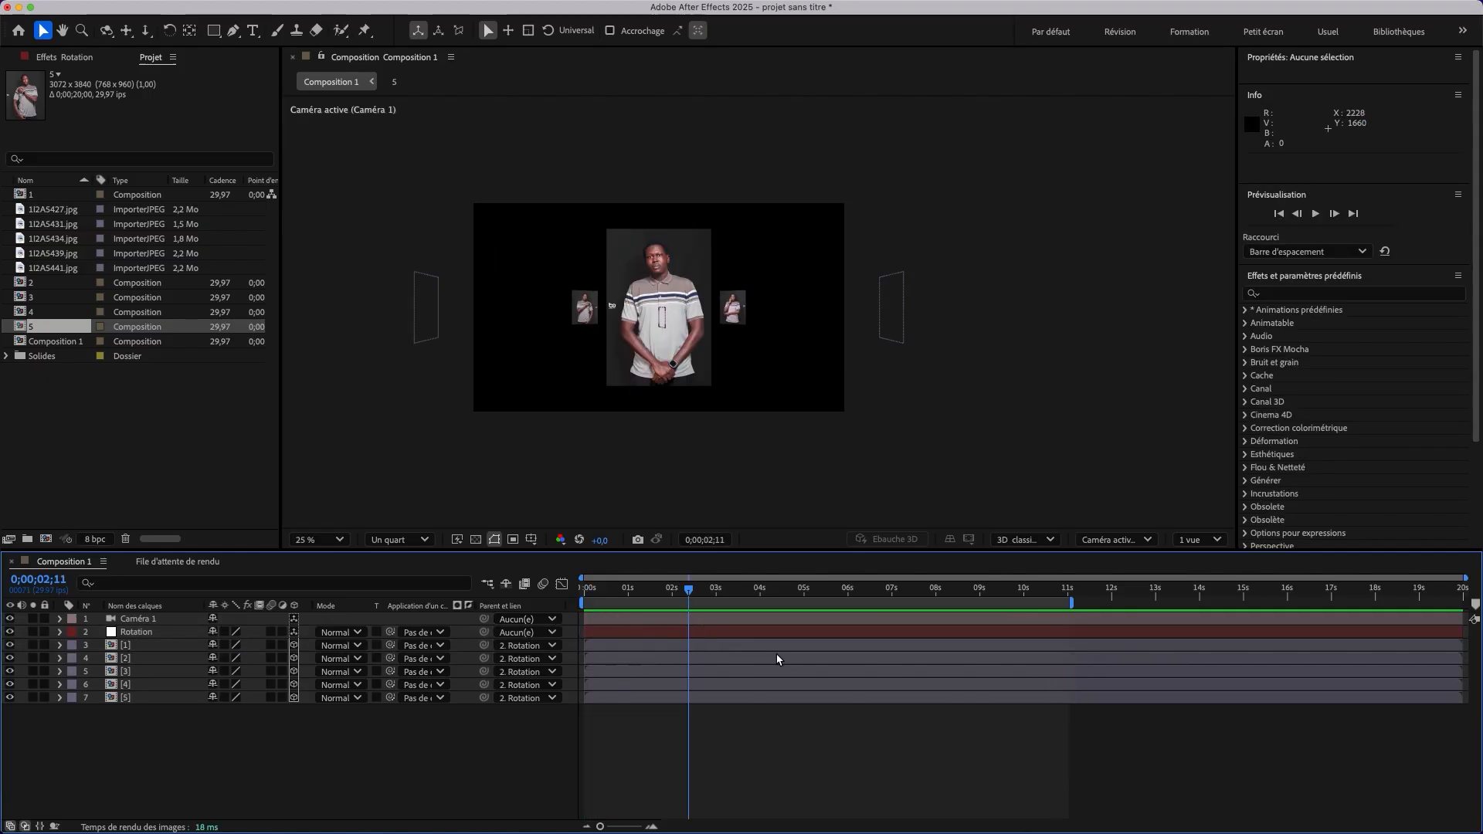
Set the composition's duration to 11 seconds and preview it.
{"action": "key", "text": "super+k"}
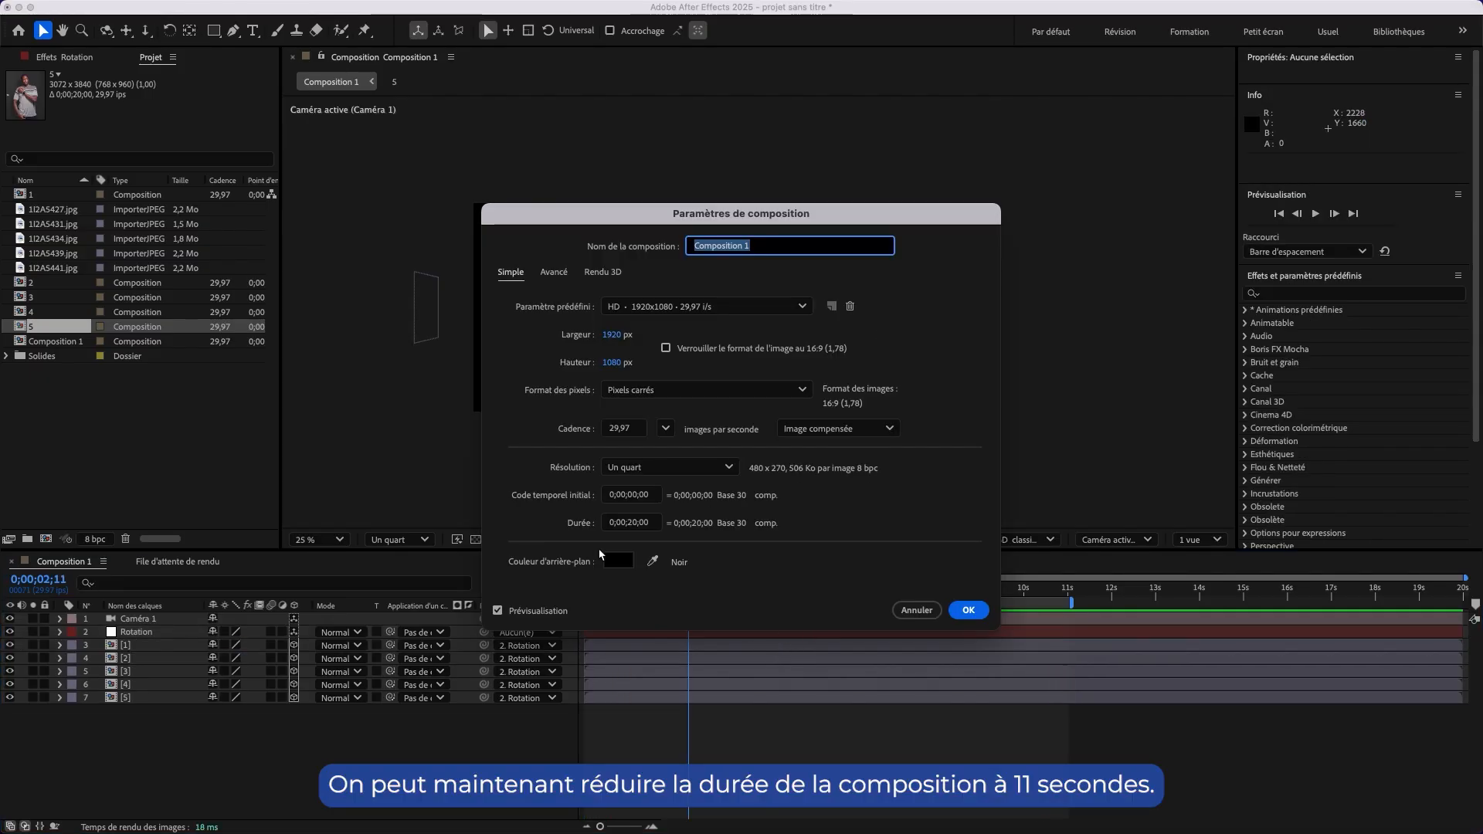
{"action": "left_click", "coordinate": [636, 533]}
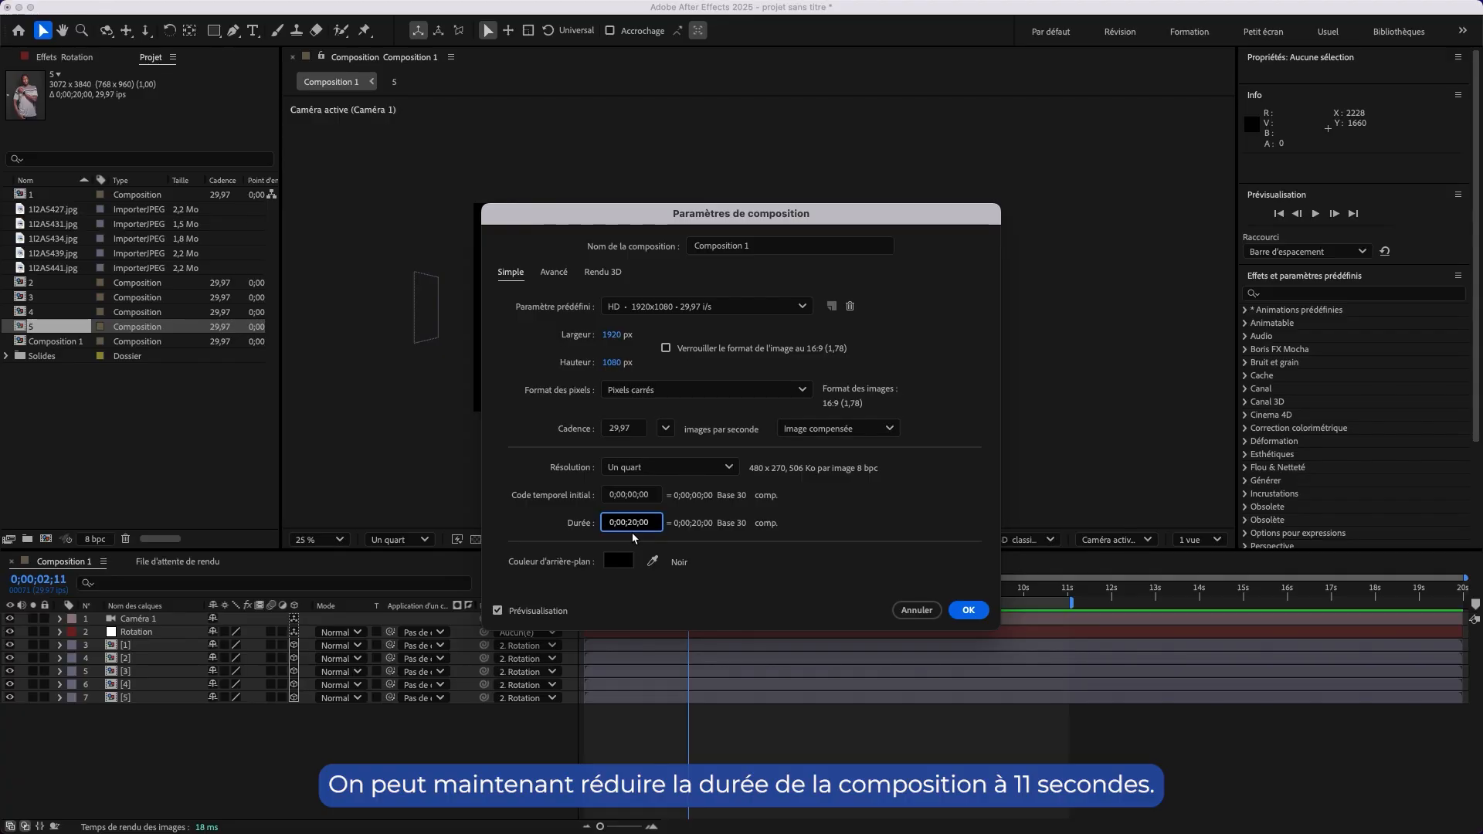
{"action": "type", "text": "10"}
{"action": "key", "text": "BackSpace"}
{"action": "type", "text": "1"}
{"action": "left_click", "coordinate": [963, 614]}
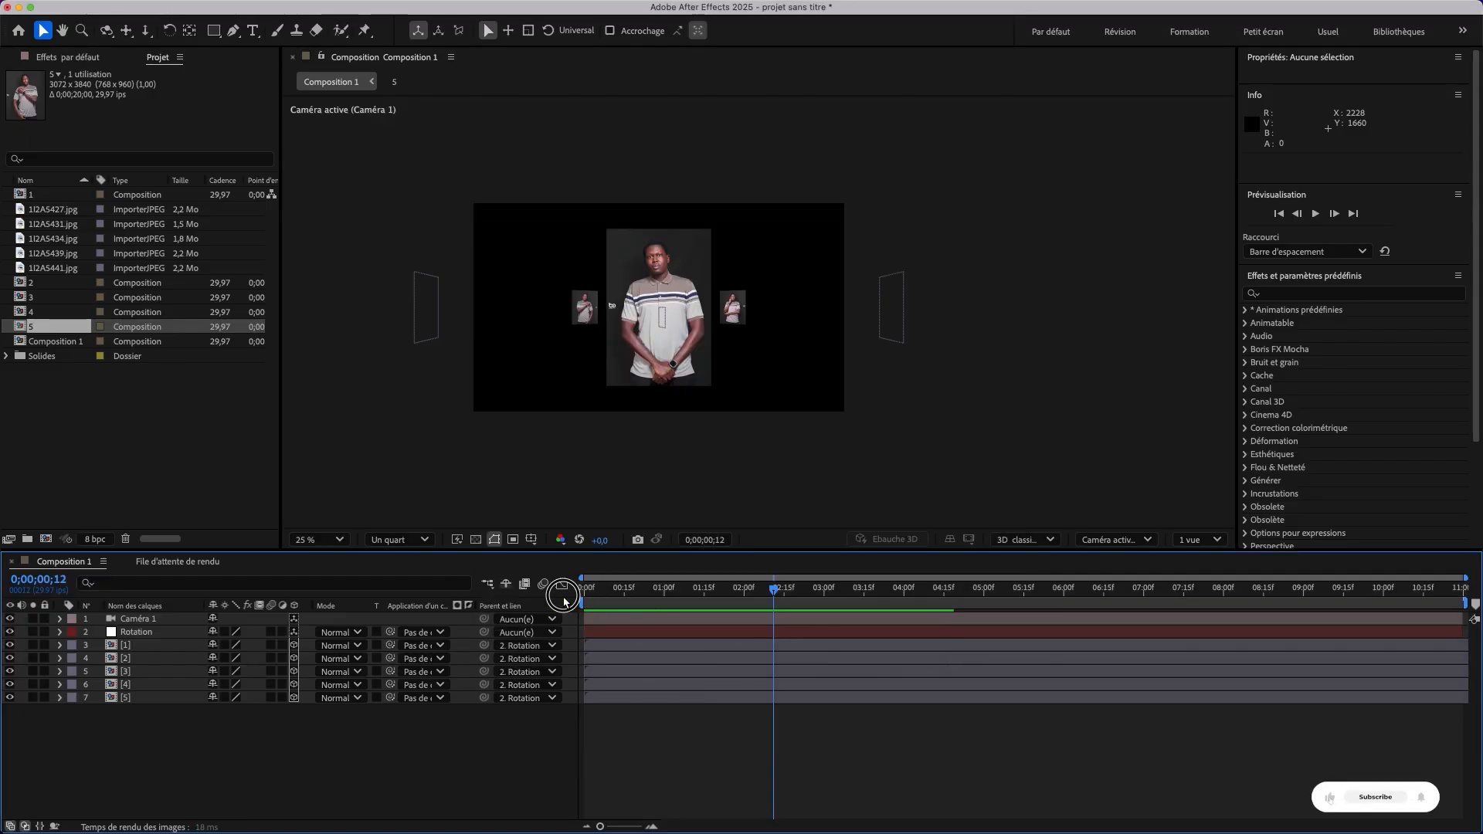
{"action": "key", "text": "space"}
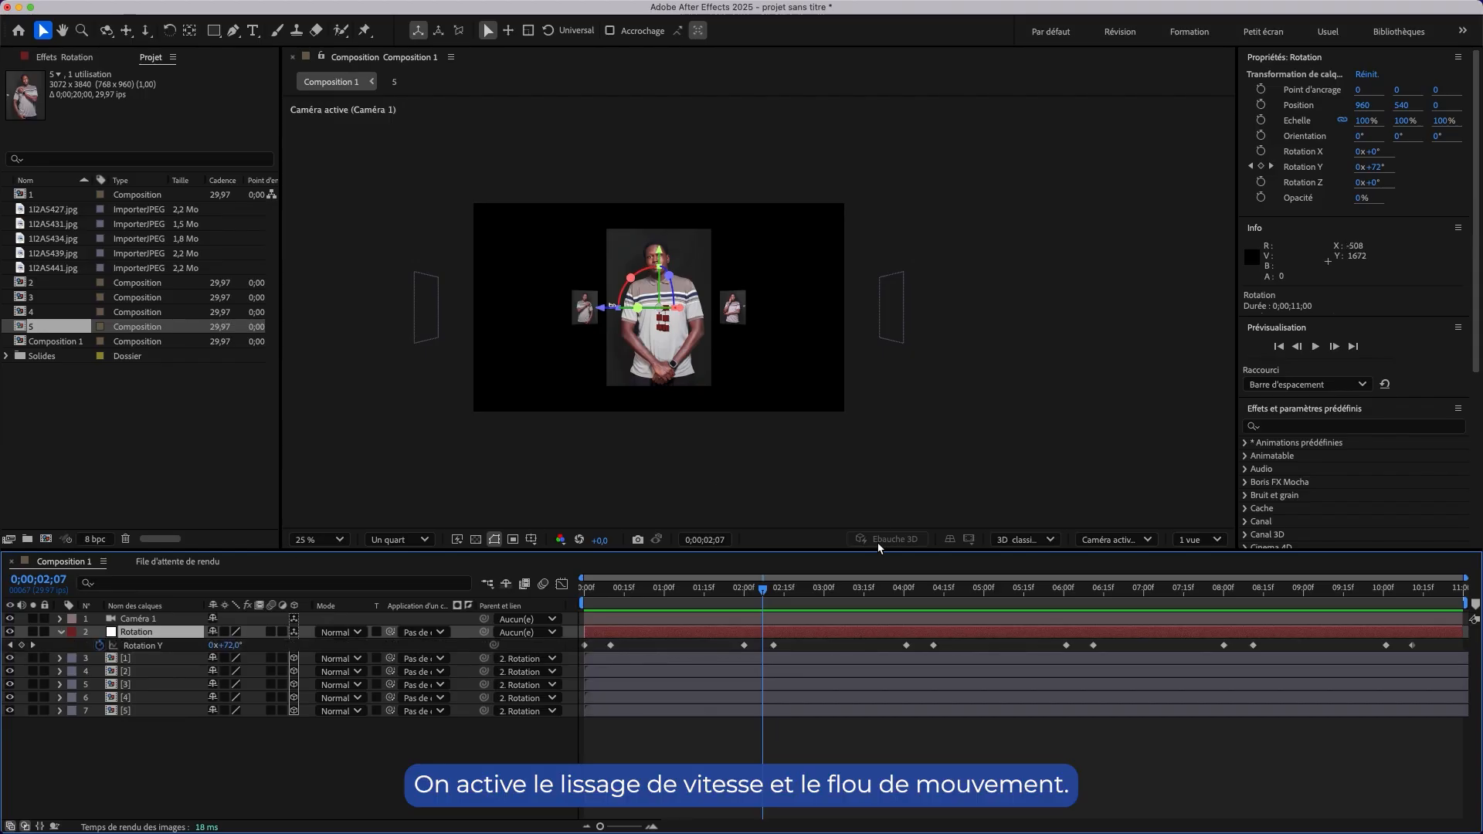
Apply Easy Ease to all Y rotation keyframes and enable motion blur on the Rotation layer.
{"action": "left_click_drag", "start_coordinate": [1451, 647], "coordinate": [575, 663]}
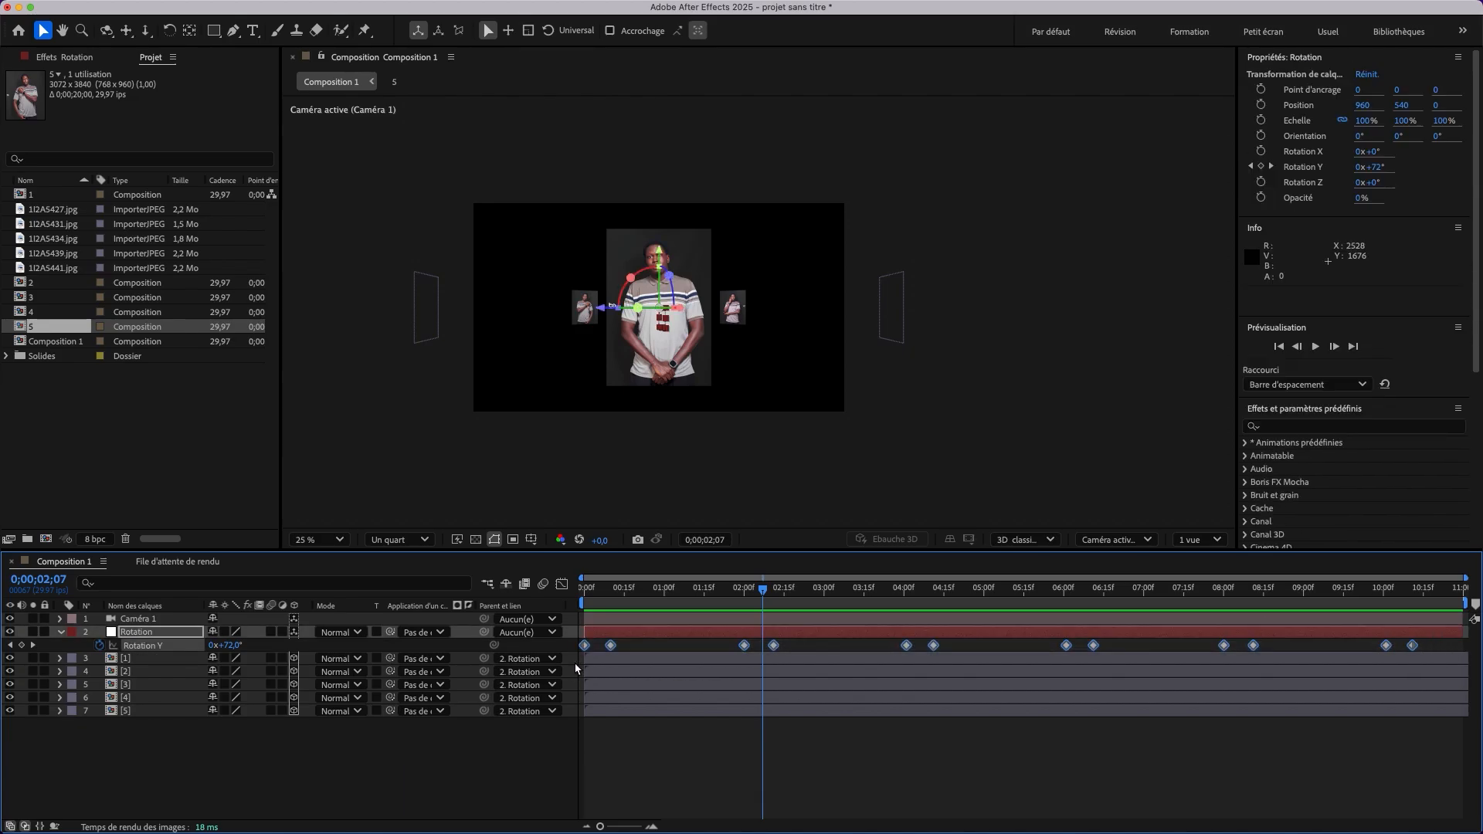
{"action": "key", "text": "F9"}
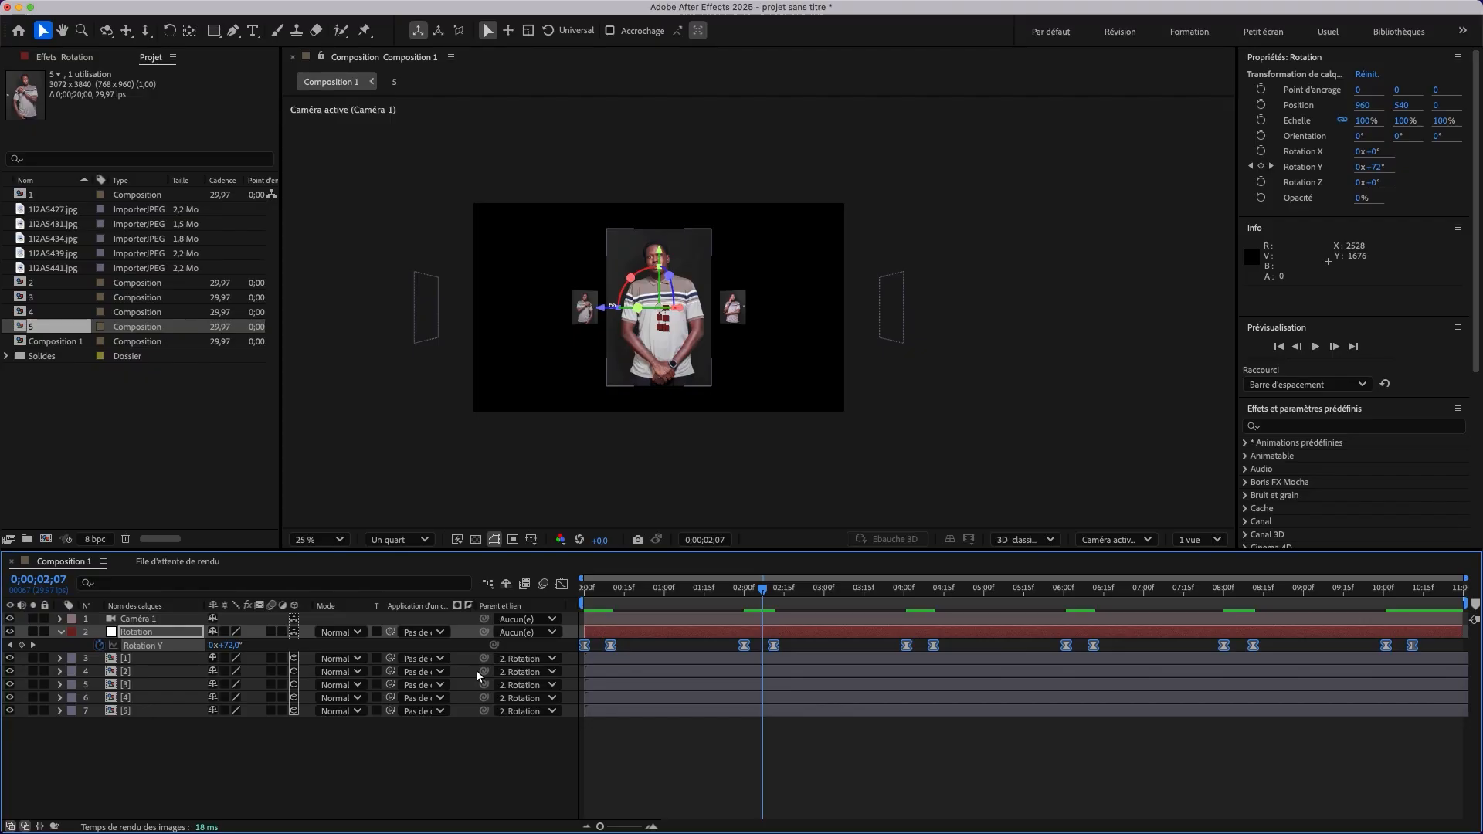
{"action": "left_click", "coordinate": [273, 632]}
Steepen the Y rotation speed curves by lengthening all keyframes' incoming and outgoing handles in the graph editor, with outgoing influence about 60%.
{"action": "left_click", "coordinate": [562, 585]}
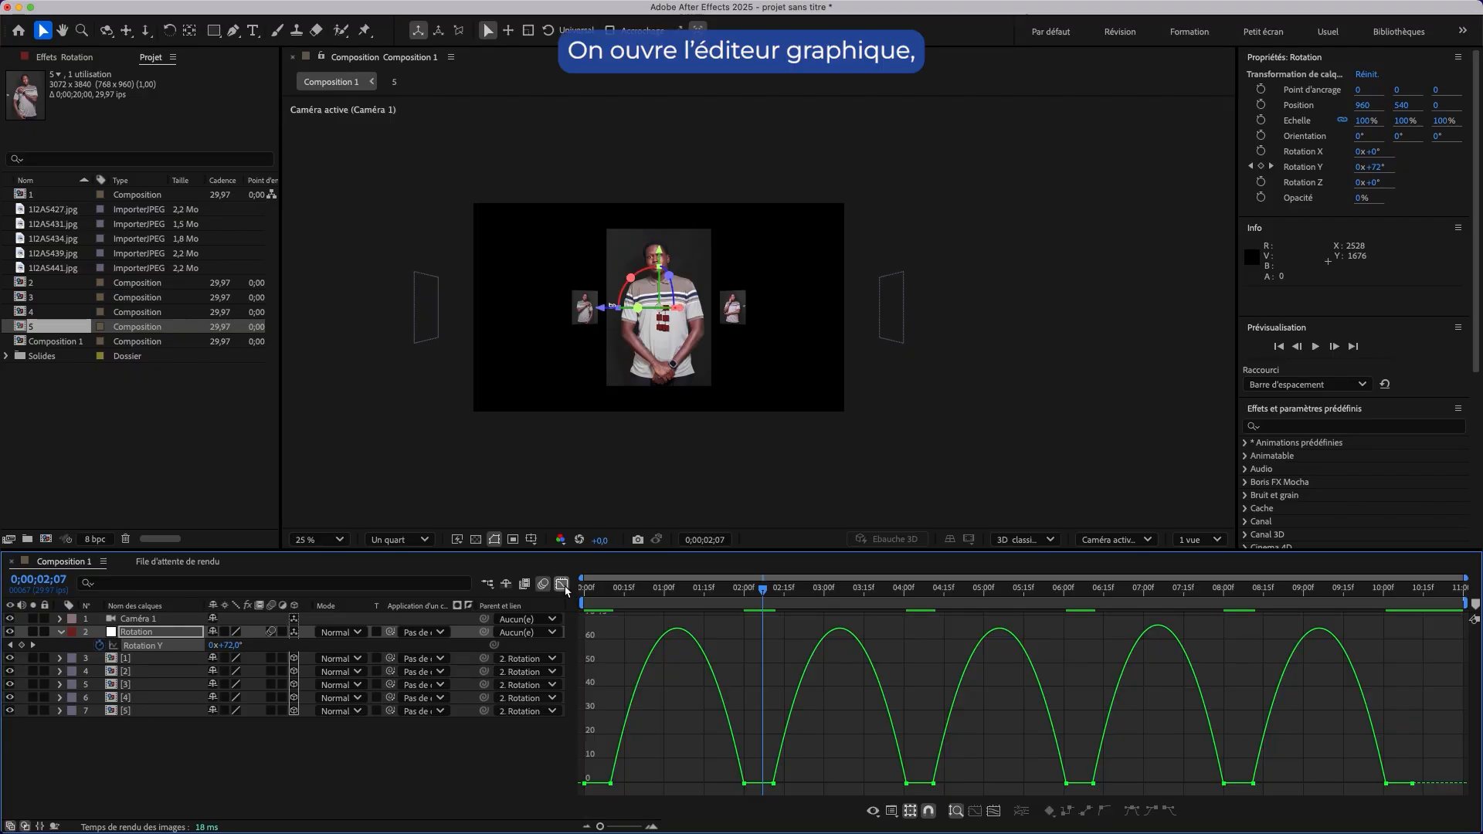
{"action": "left_click_drag", "start_coordinate": [1156, 792], "coordinate": [473, 794]}
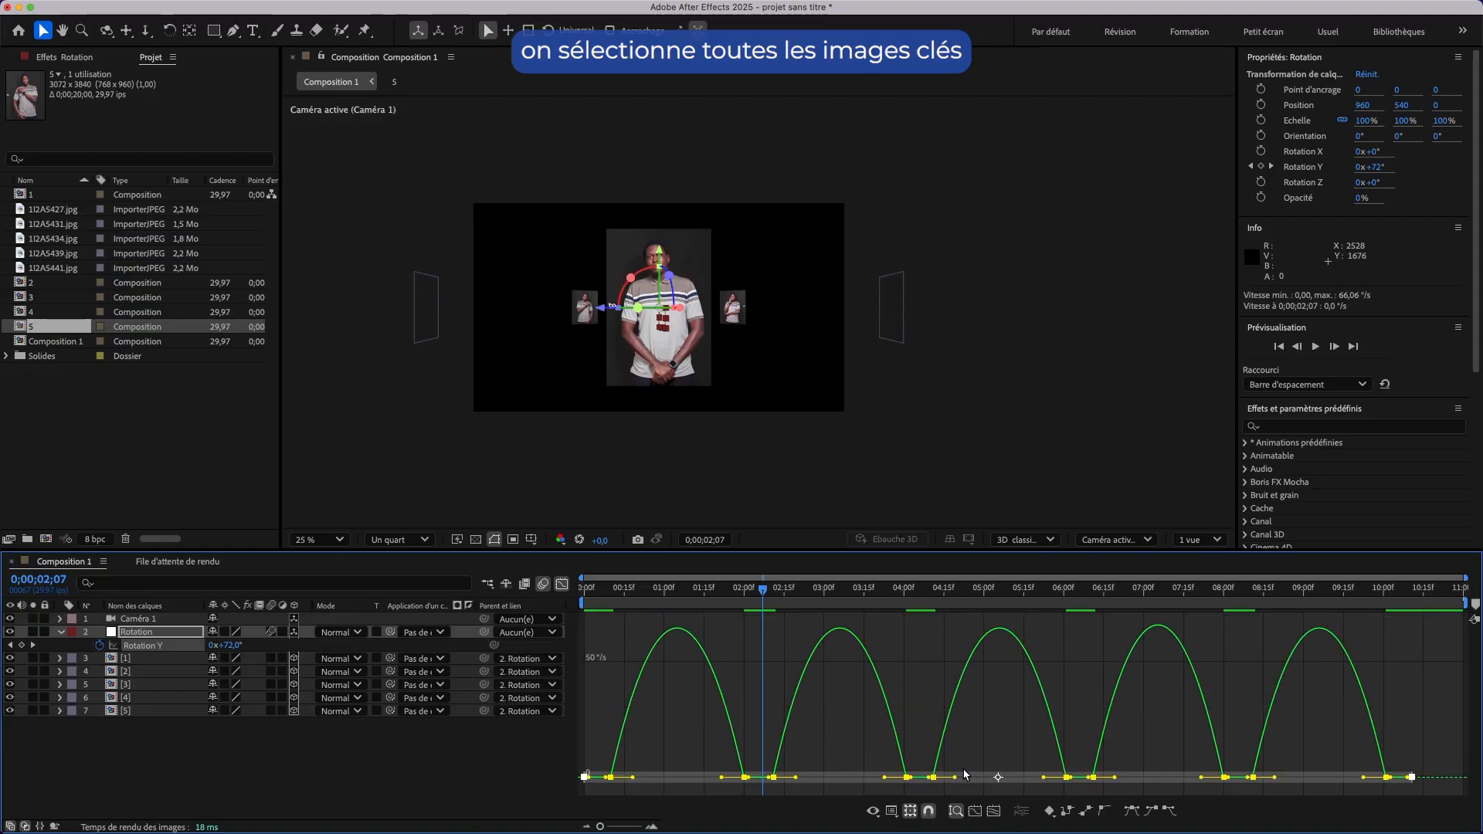
{"action": "left_click_drag", "start_coordinate": [1044, 777], "coordinate": [1024, 778]}
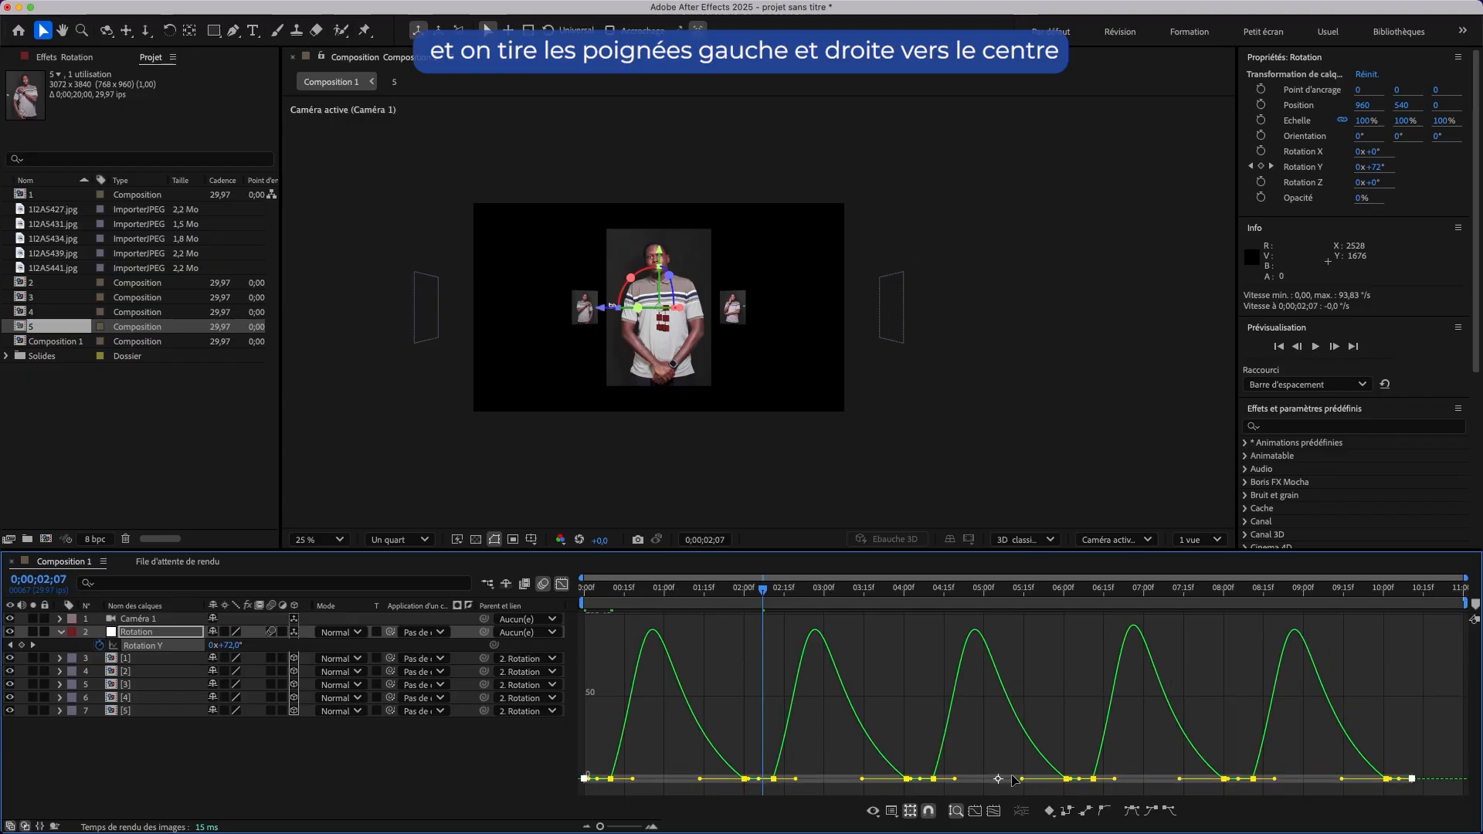
{"action": "left_click_drag", "start_coordinate": [631, 782], "coordinate": [650, 784]}
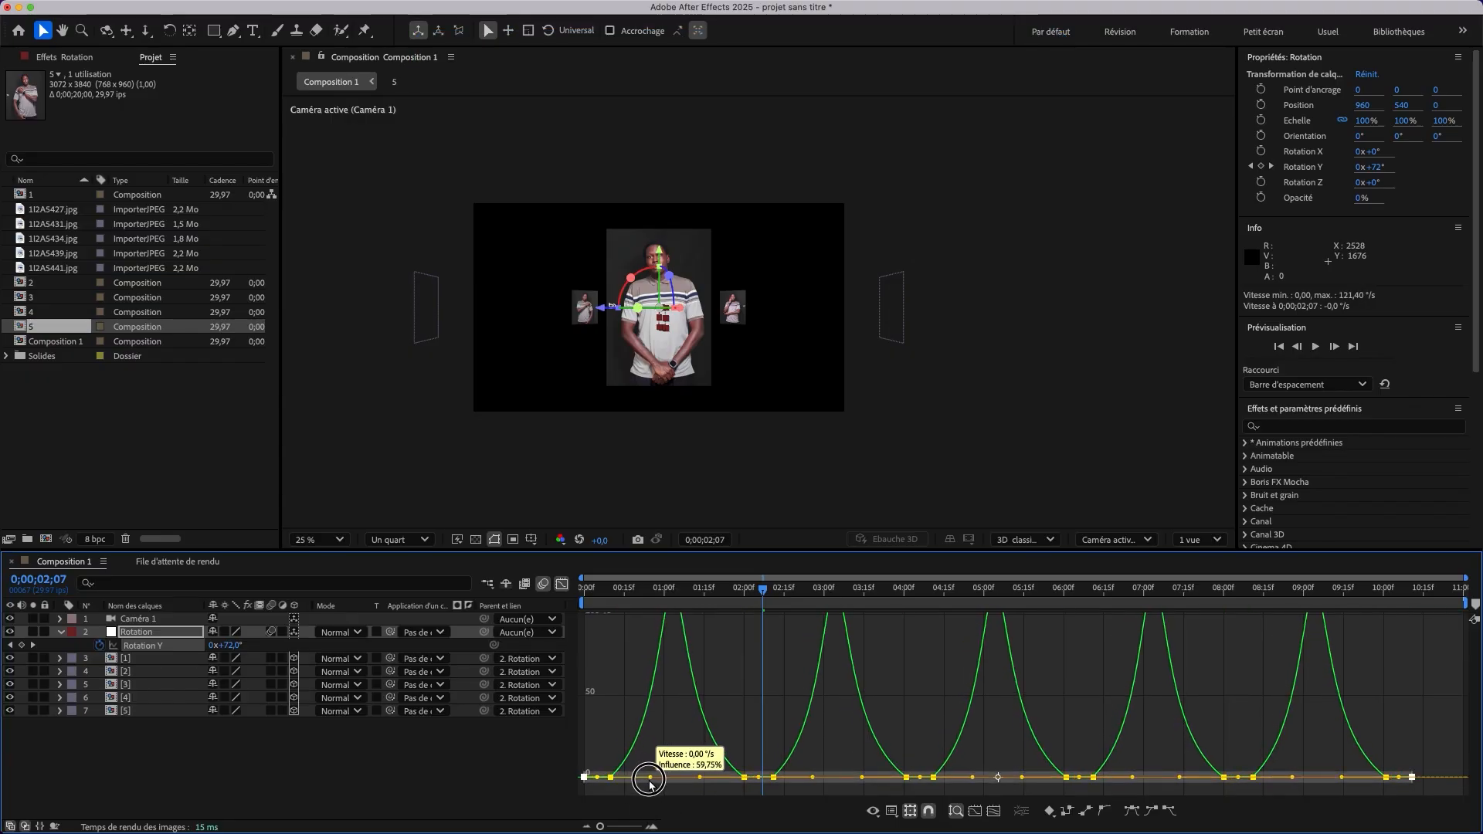
{"action": "left_click", "coordinate": [561, 583]}
Preview the eased carousel rotation and collapse the Rotation layer's properties.
{"action": "key", "text": "space"}
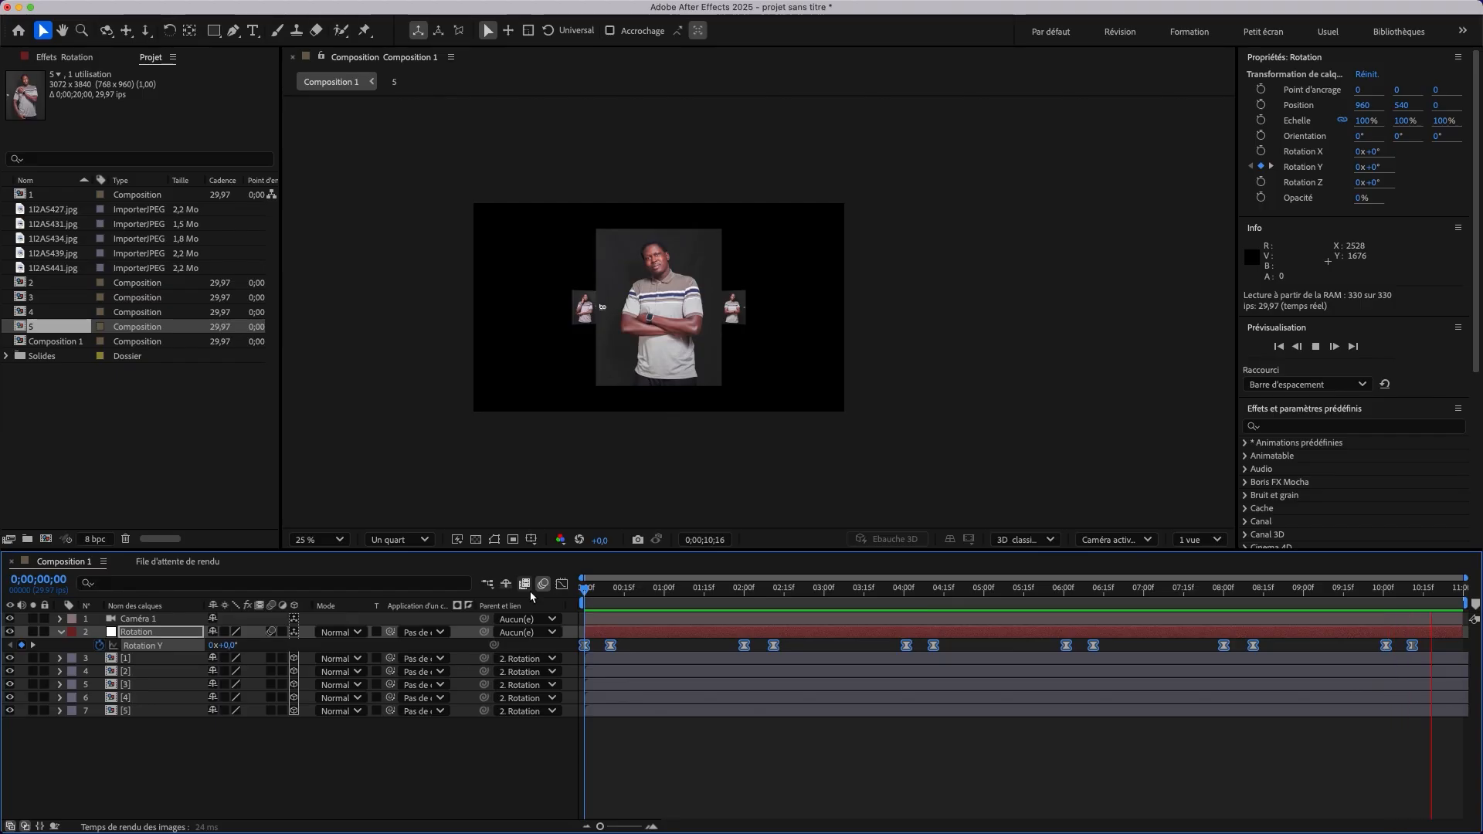
{"action": "key", "text": "space"}
{"action": "left_click", "coordinate": [59, 633]}
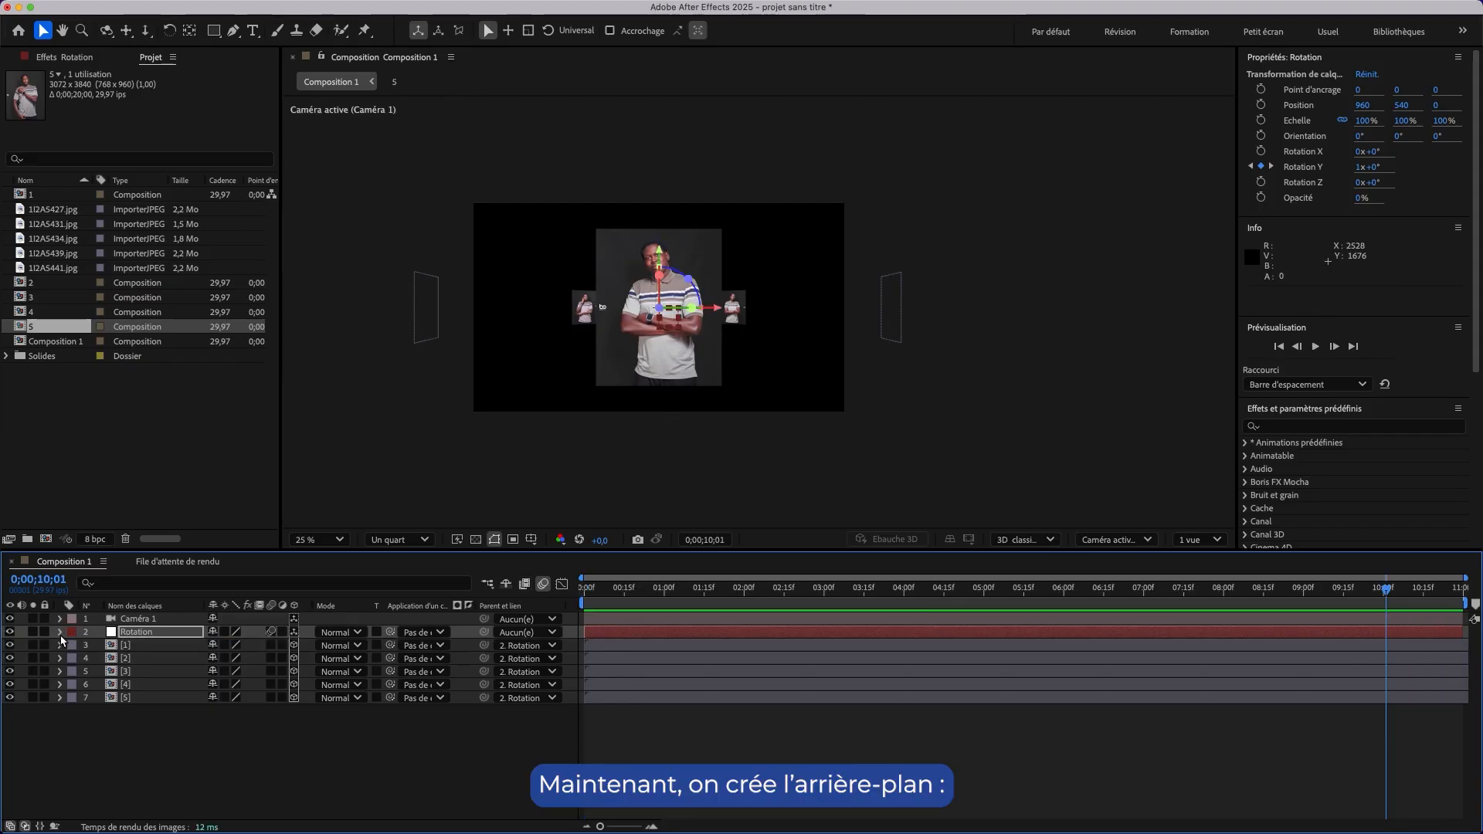
Create a composition-size solid, 1920 by 1080 px, in blue #244799.
{"action": "left_click", "coordinate": [157, 730]}
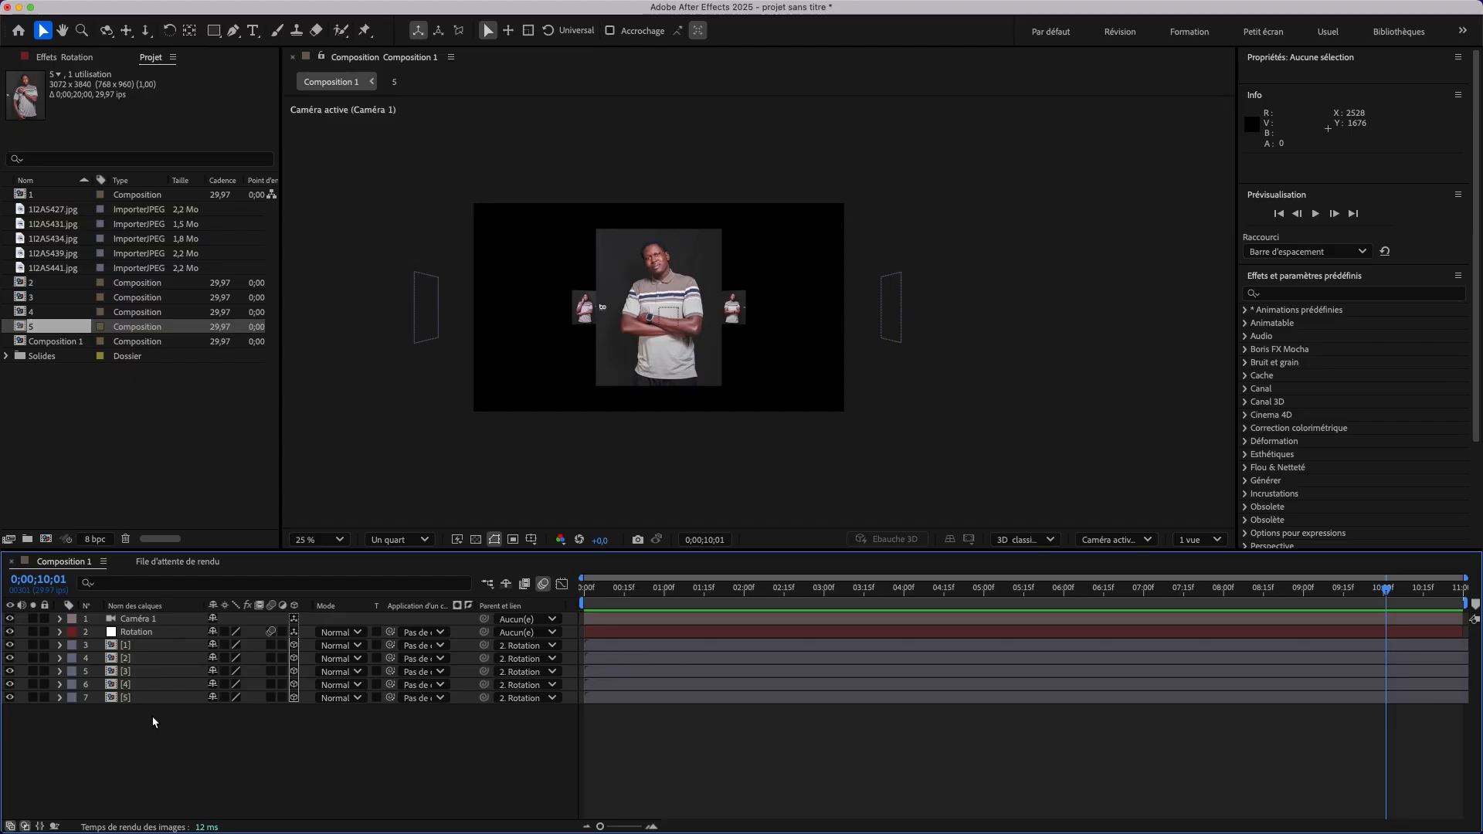
{"action": "right_click", "coordinate": [237, 726]}
{"action": "mouse_move", "coordinate": [446, 631]}
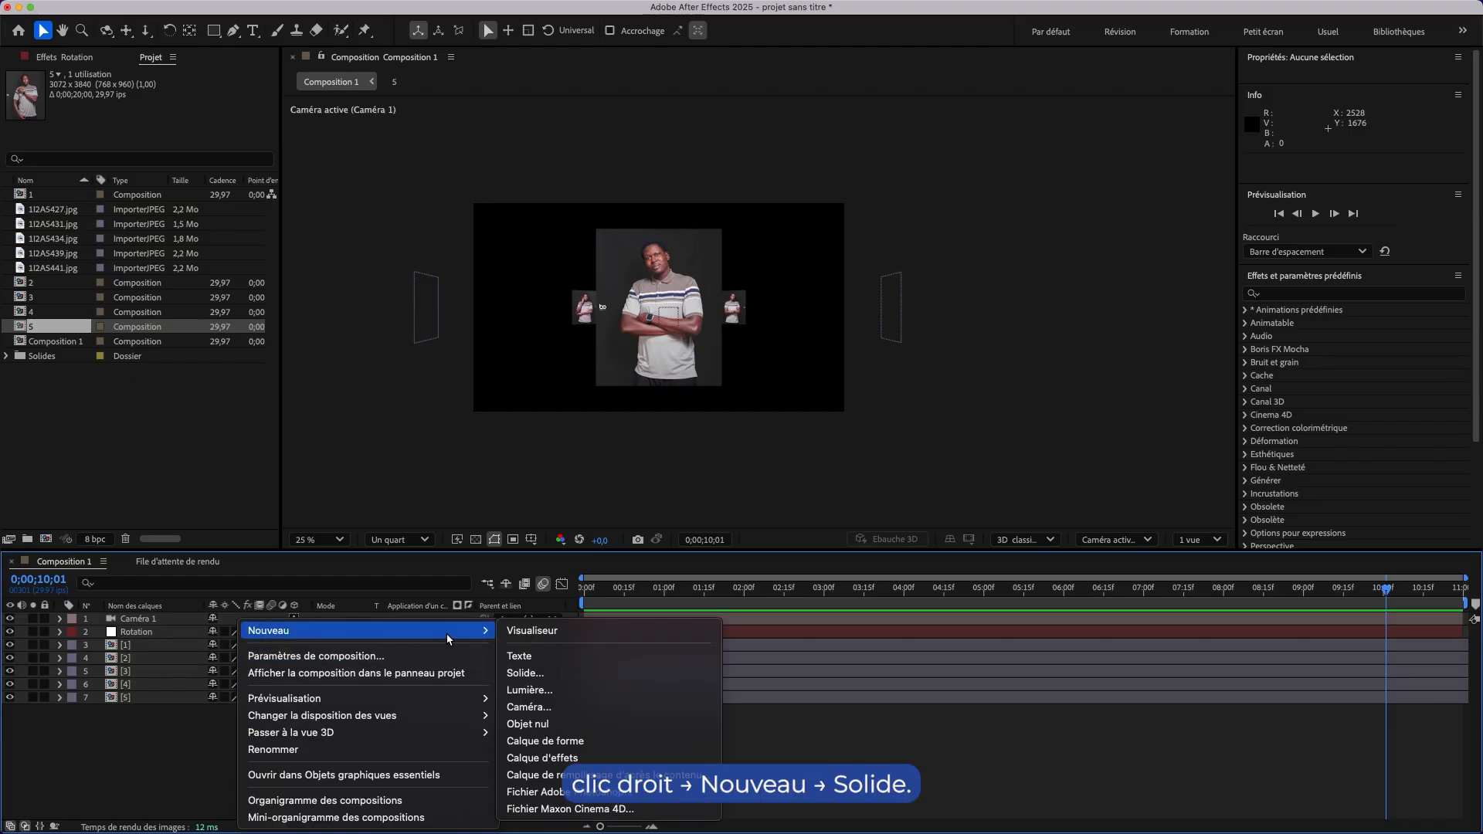
{"action": "left_click", "coordinate": [516, 673]}
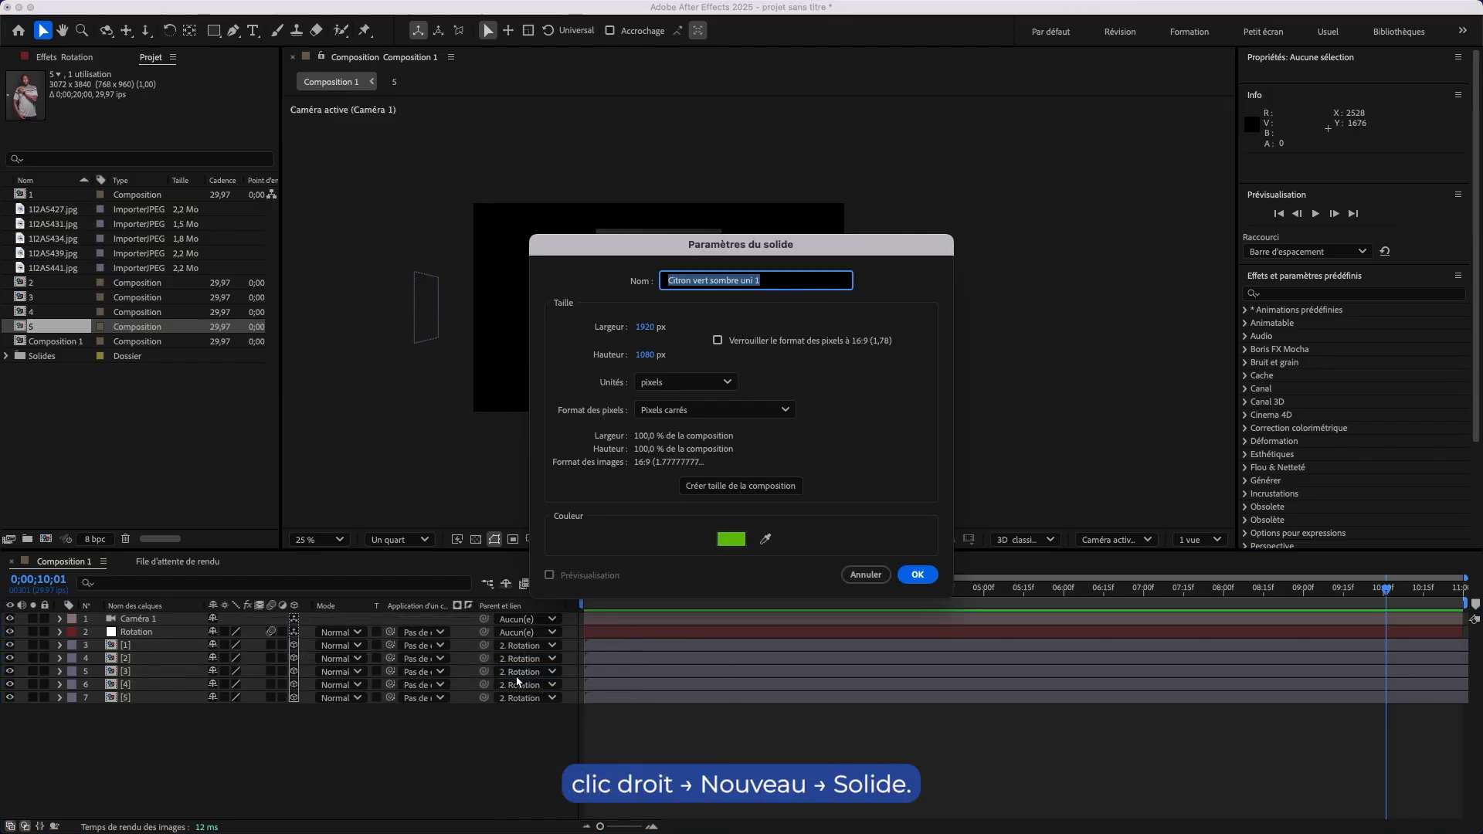
{"action": "left_click", "coordinate": [730, 540]}
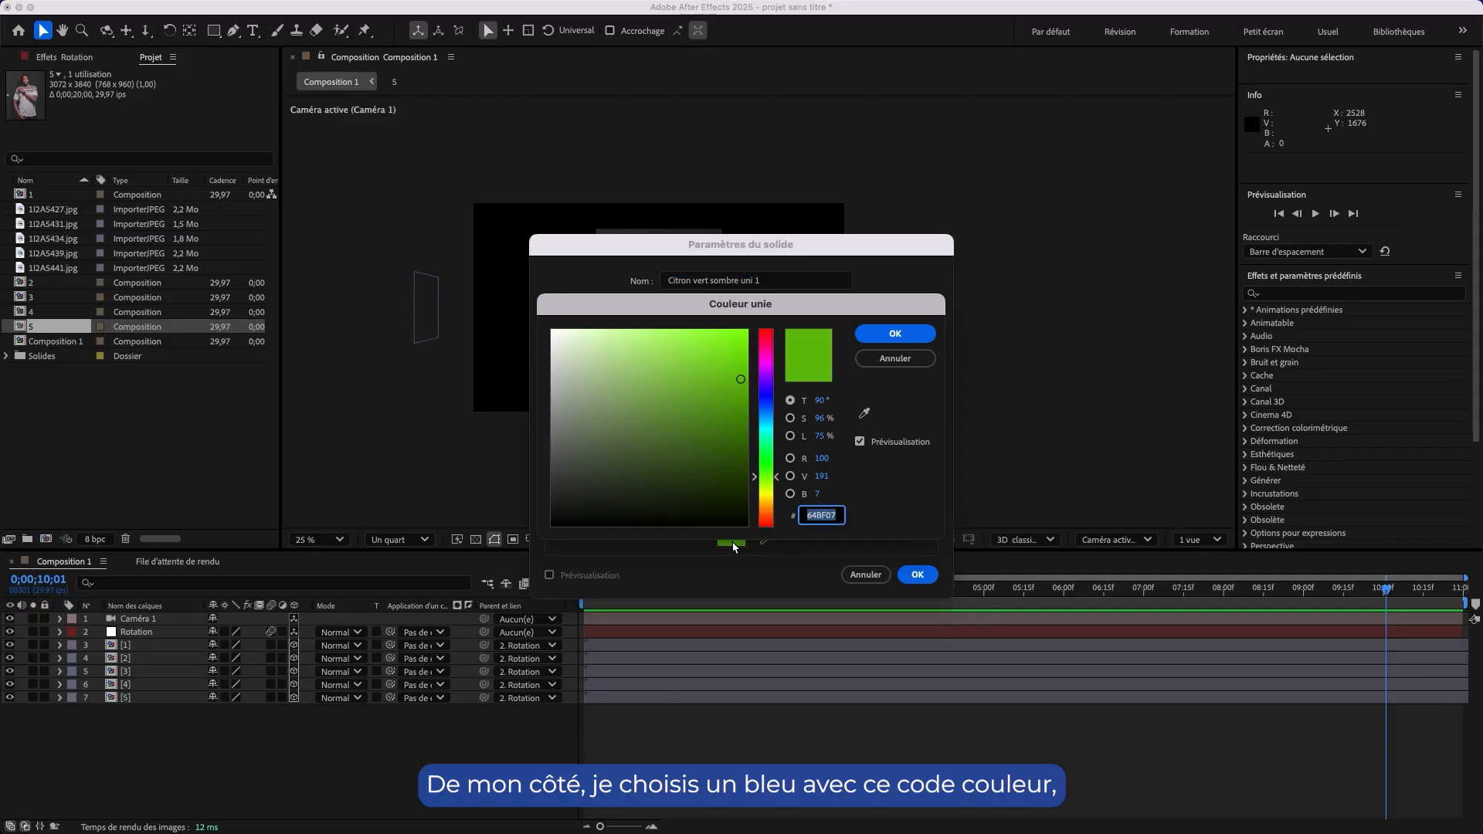
{"action": "left_click", "coordinate": [769, 422]}
{"action": "left_click", "coordinate": [823, 520]}
{"action": "type", "text": "244799"}
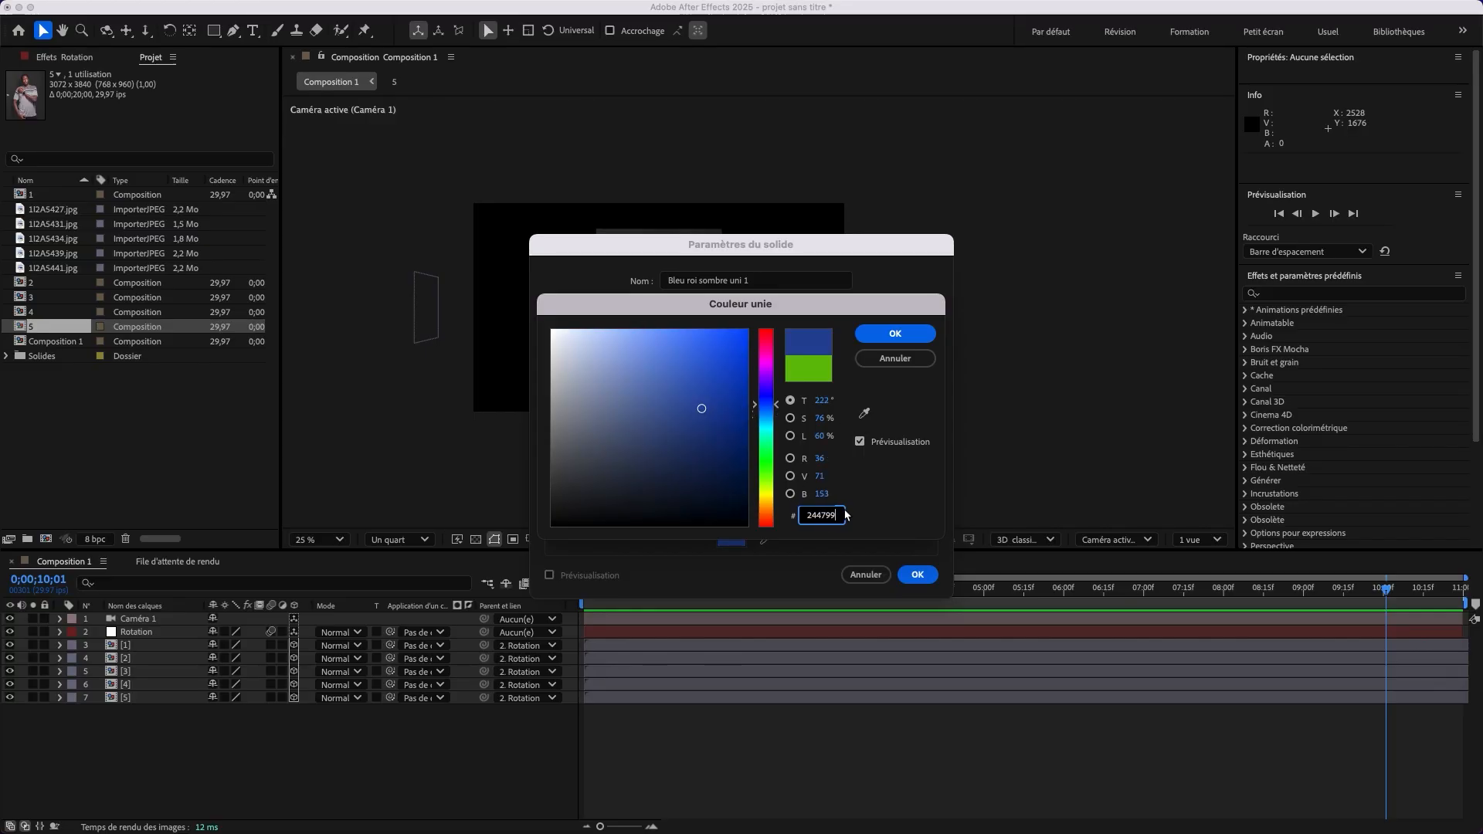
{"action": "left_click", "coordinate": [898, 338]}
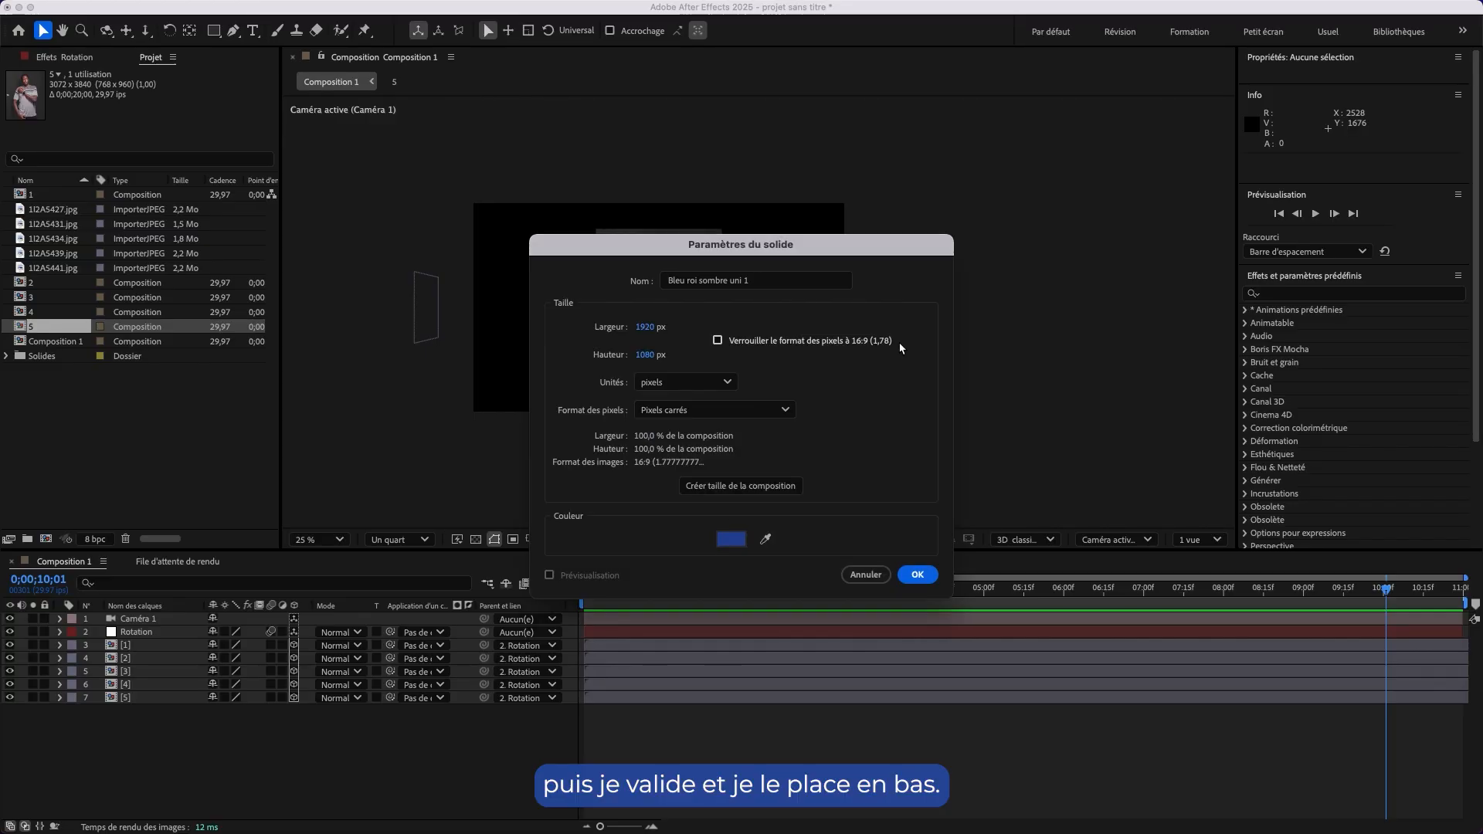
{"action": "left_click", "coordinate": [916, 574]}
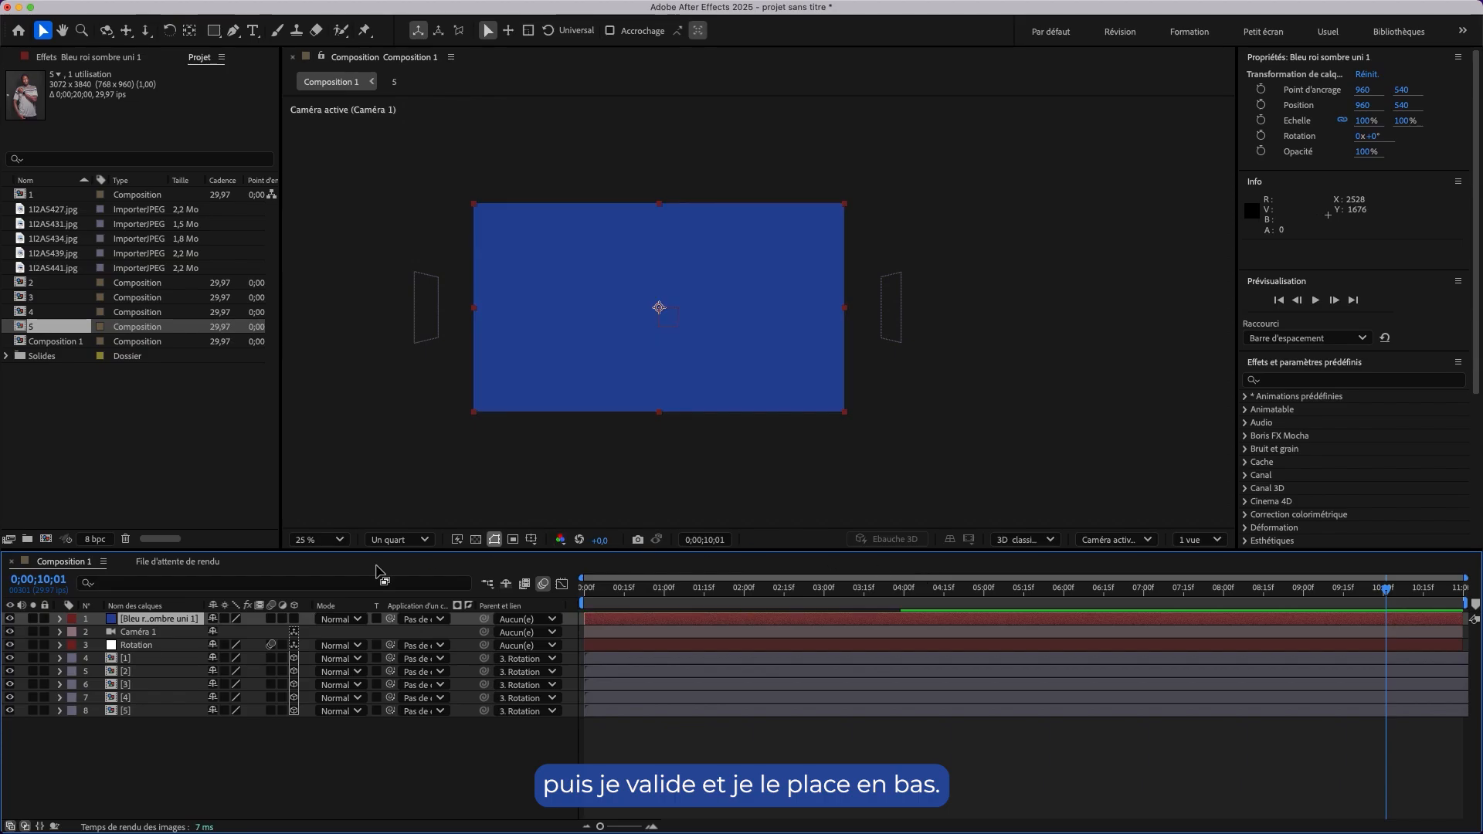
Move the blue solid below all other layers as the background and preview the composition from the start.
{"action": "left_click_drag", "start_coordinate": [143, 619], "coordinate": [168, 719]}
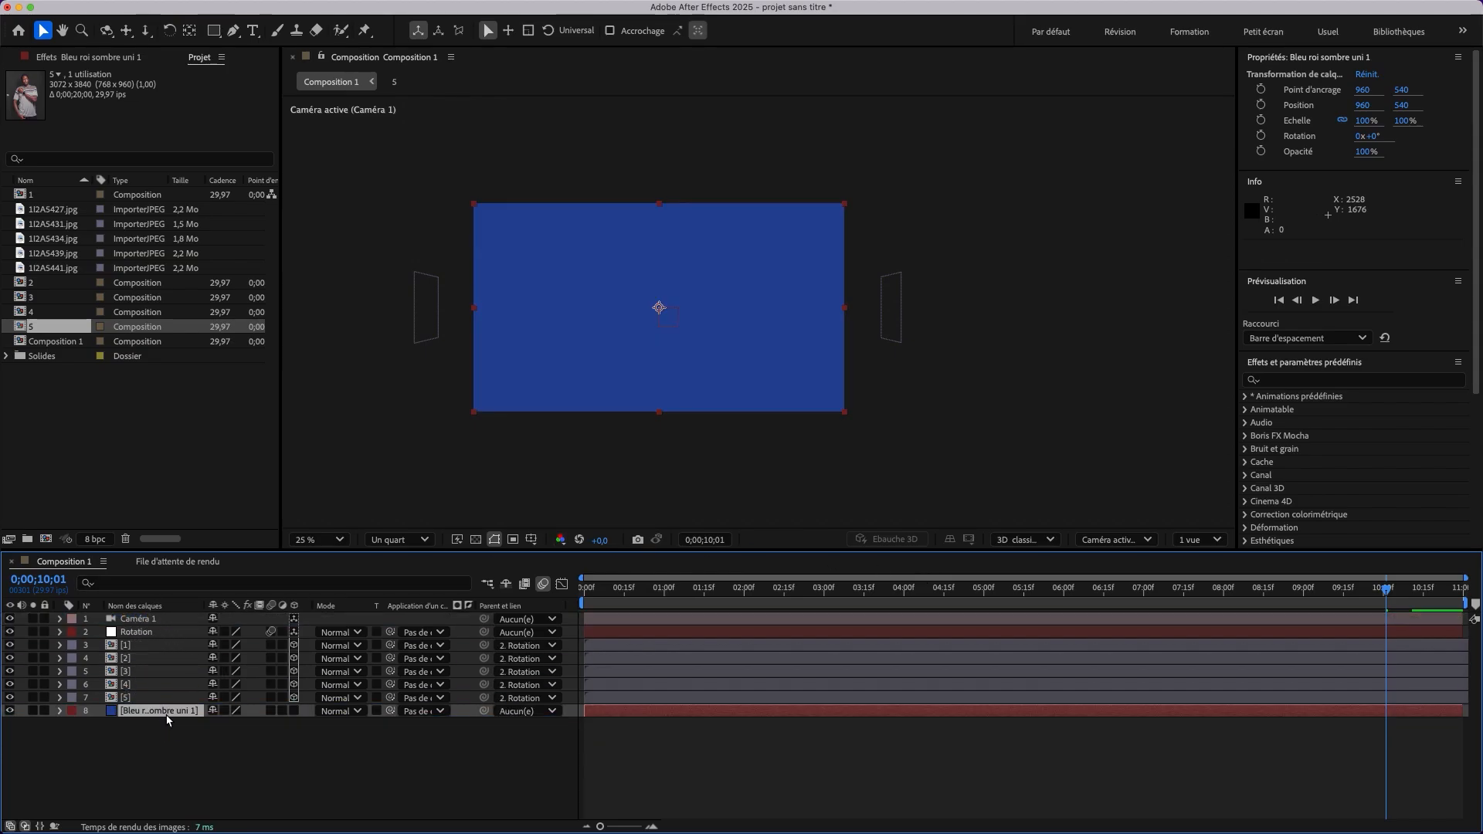
{"action": "left_click", "coordinate": [207, 746]}
{"action": "left_click_drag", "start_coordinate": [616, 602], "coordinate": [531, 590]}
{"action": "key", "text": "space"}
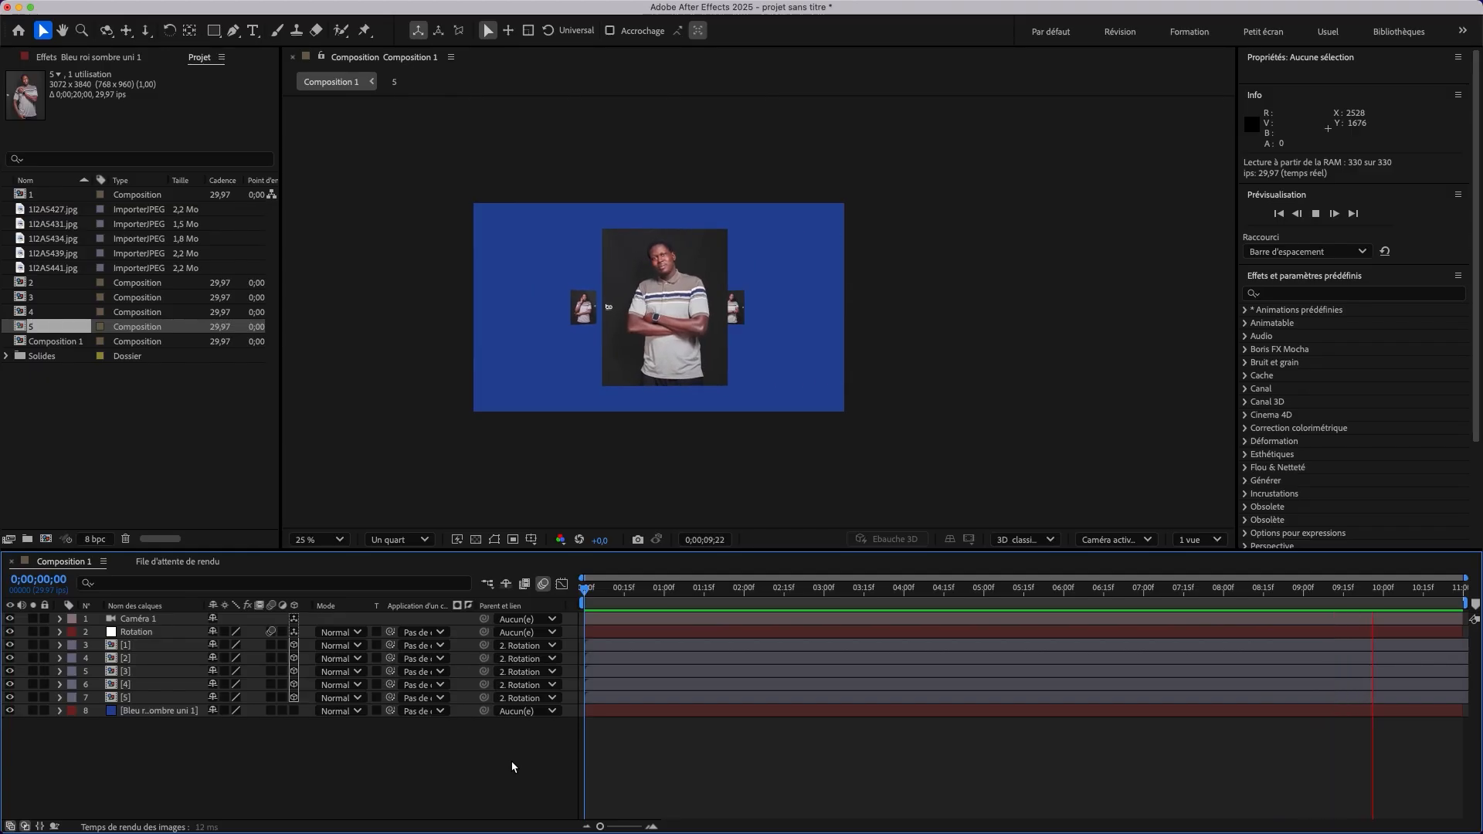
{"action": "key", "text": "space"}
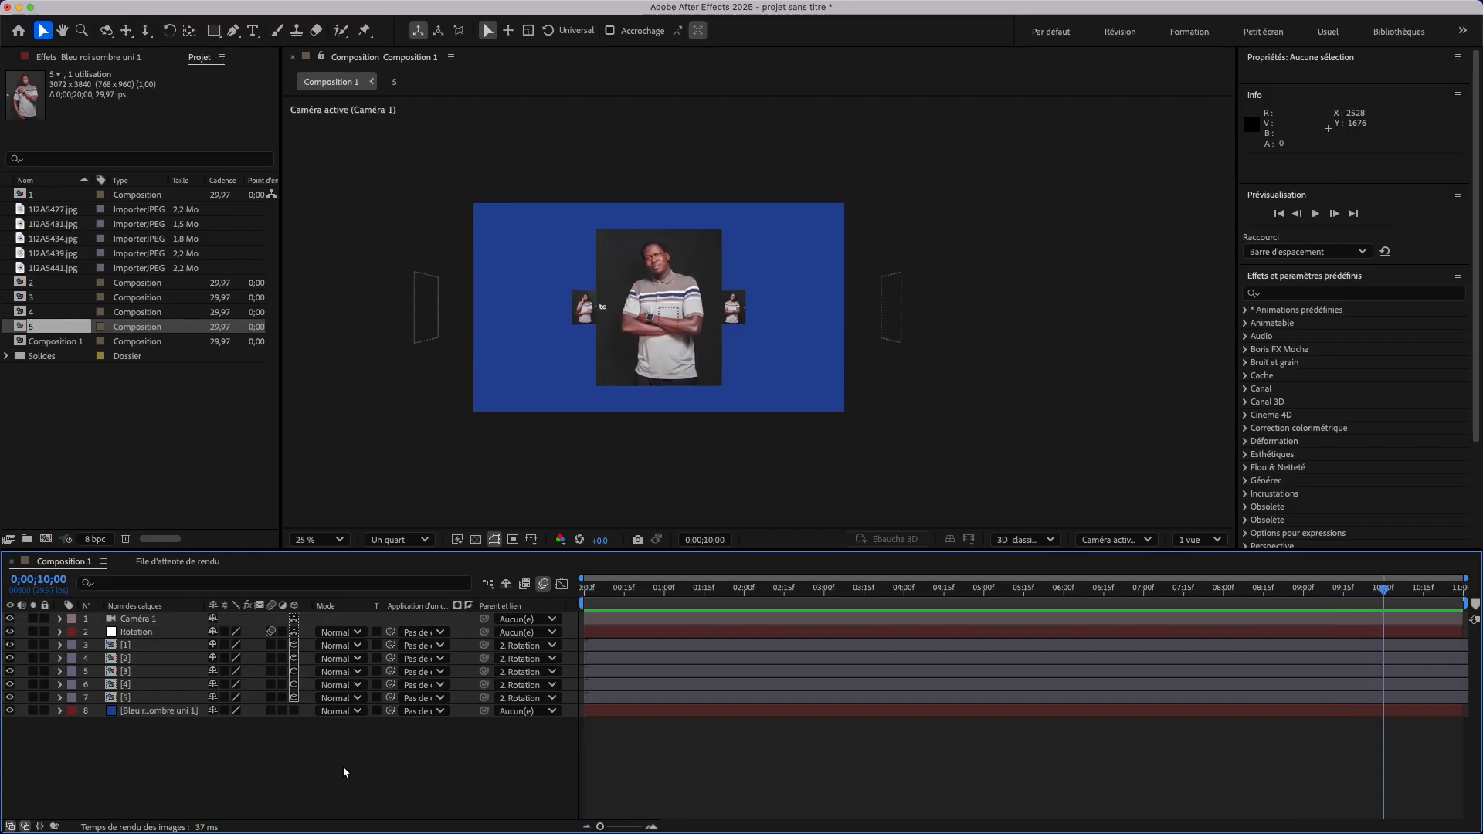
Duplicate photo layer 1 at the start of the timeline and flip the upper copy vertically.
{"action": "left_click", "coordinate": [129, 647]}
{"action": "key", "text": "Home"}
{"action": "key", "text": "q"}
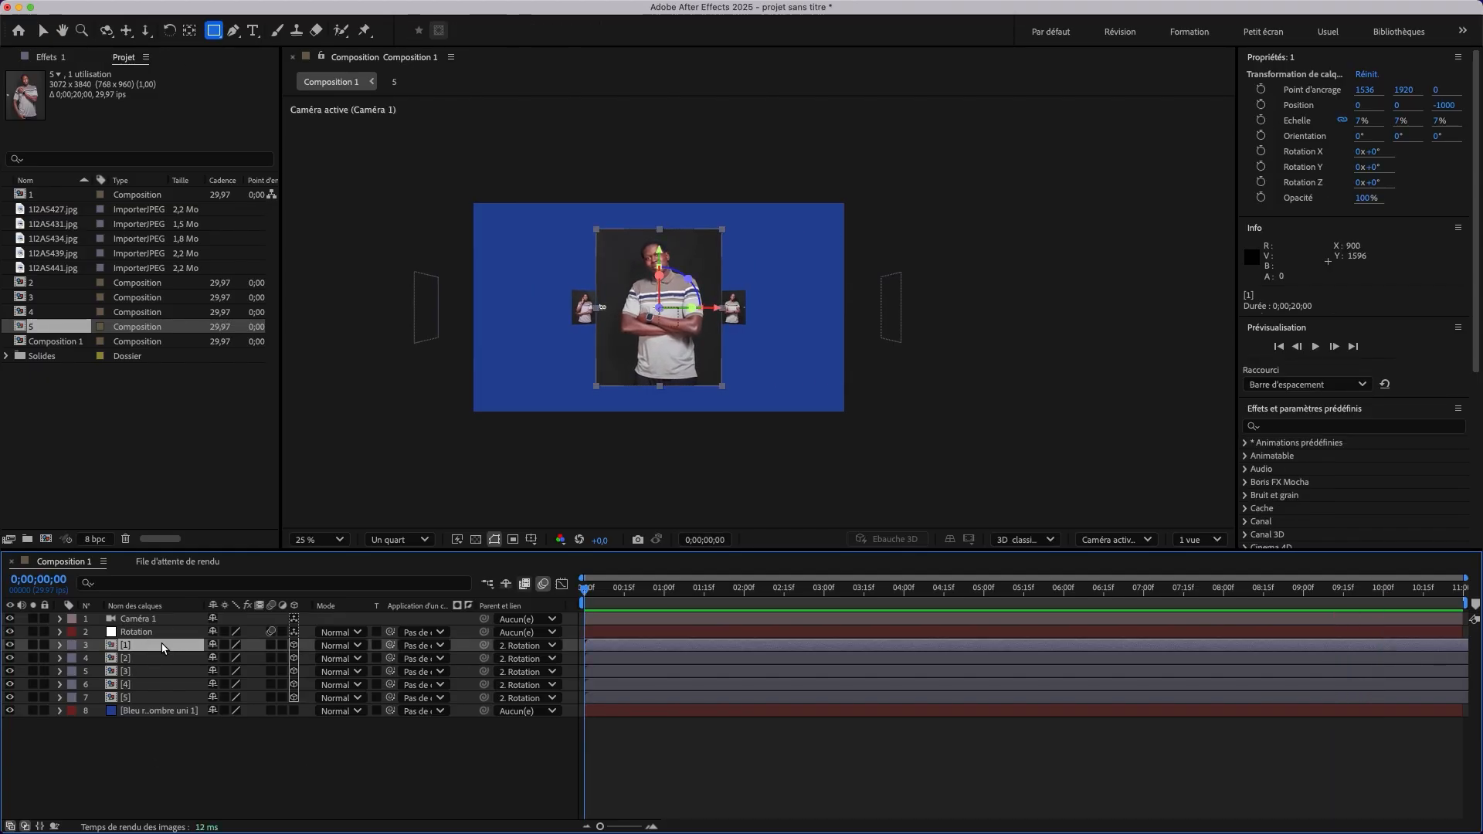
{"action": "key", "text": "super+d"}
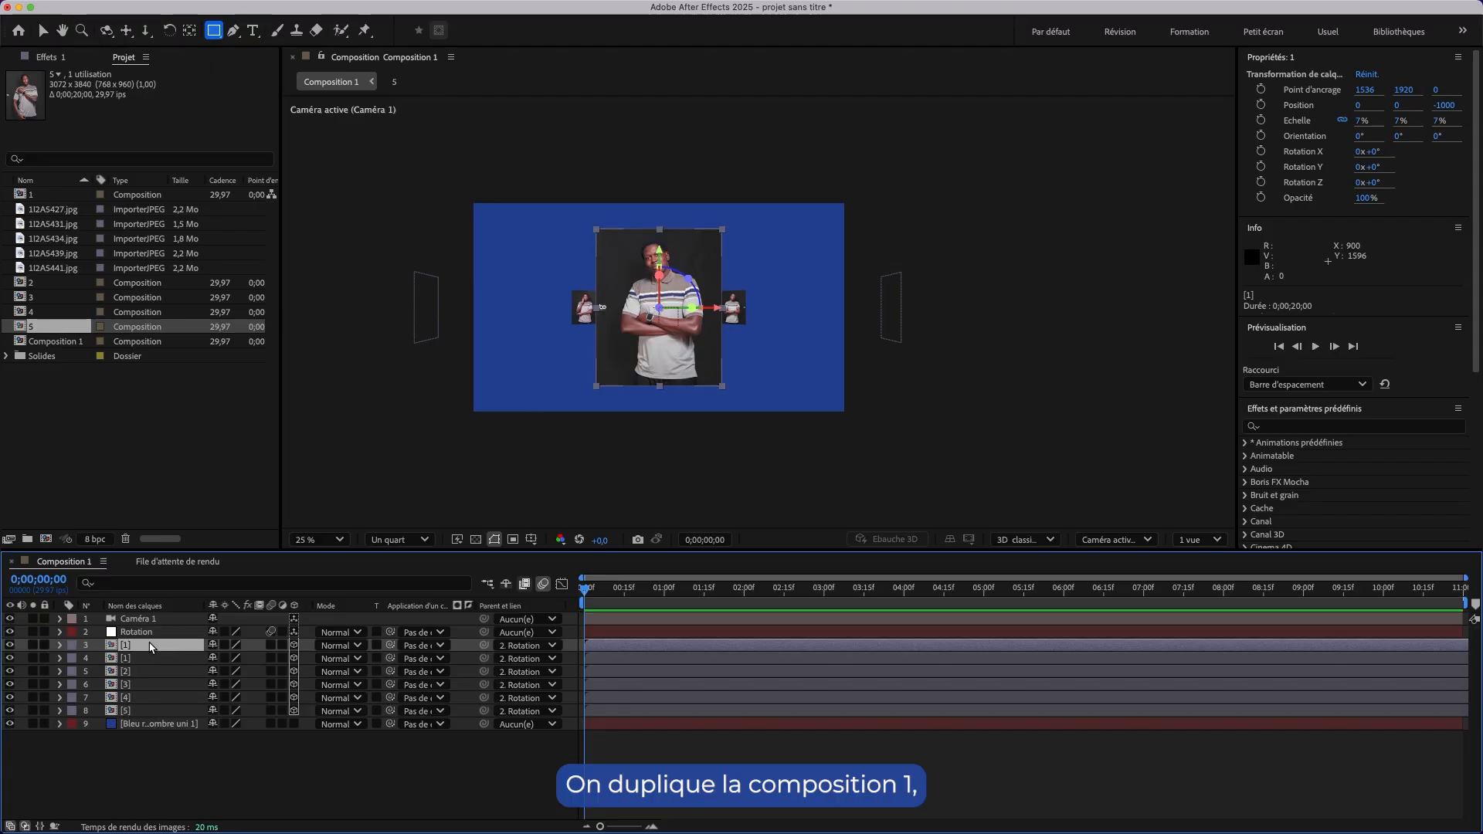
{"action": "right_click", "coordinate": [151, 646]}
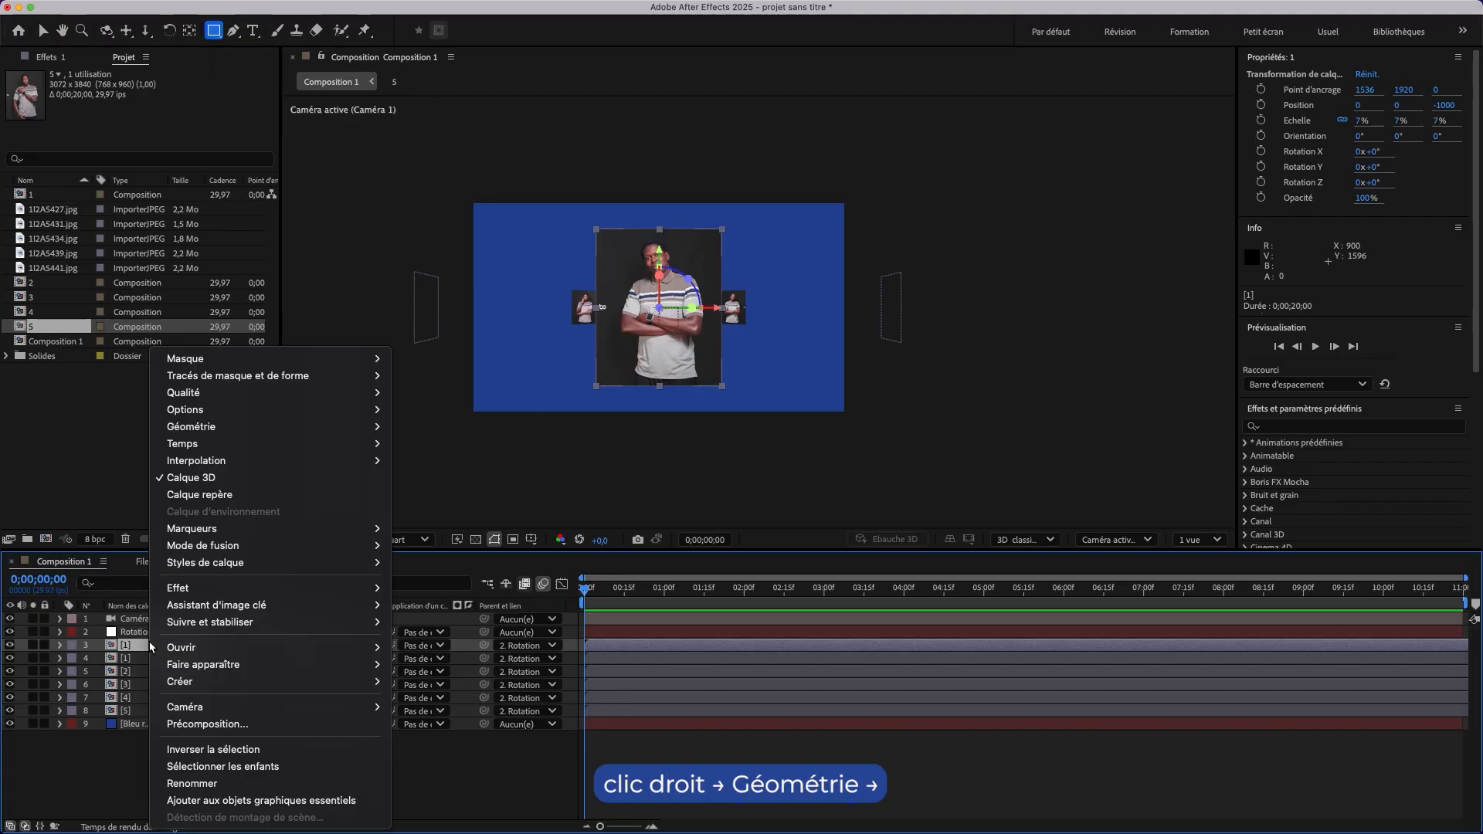
{"action": "mouse_move", "coordinate": [325, 427]}
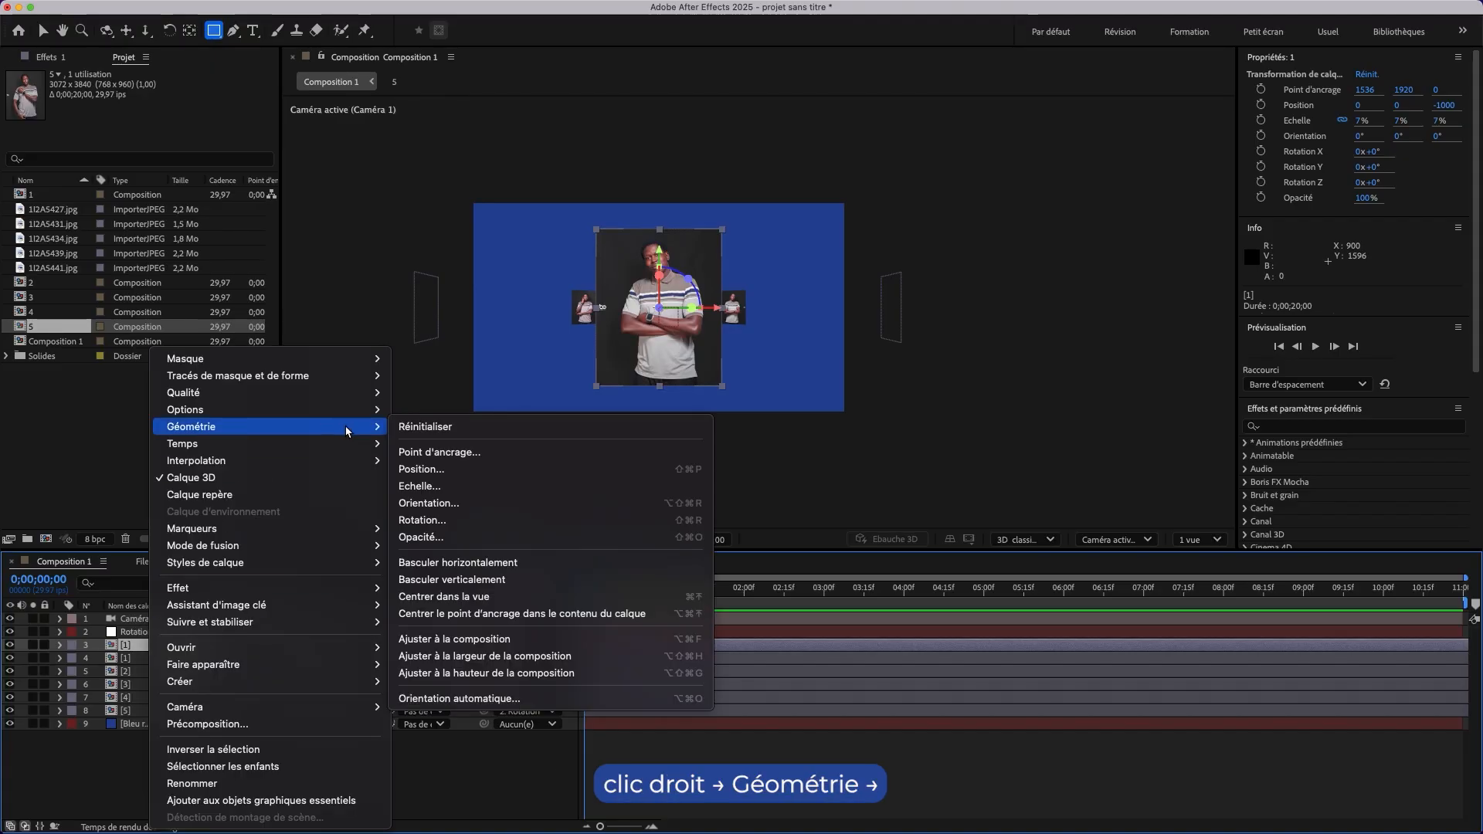
{"action": "left_click", "coordinate": [442, 579]}
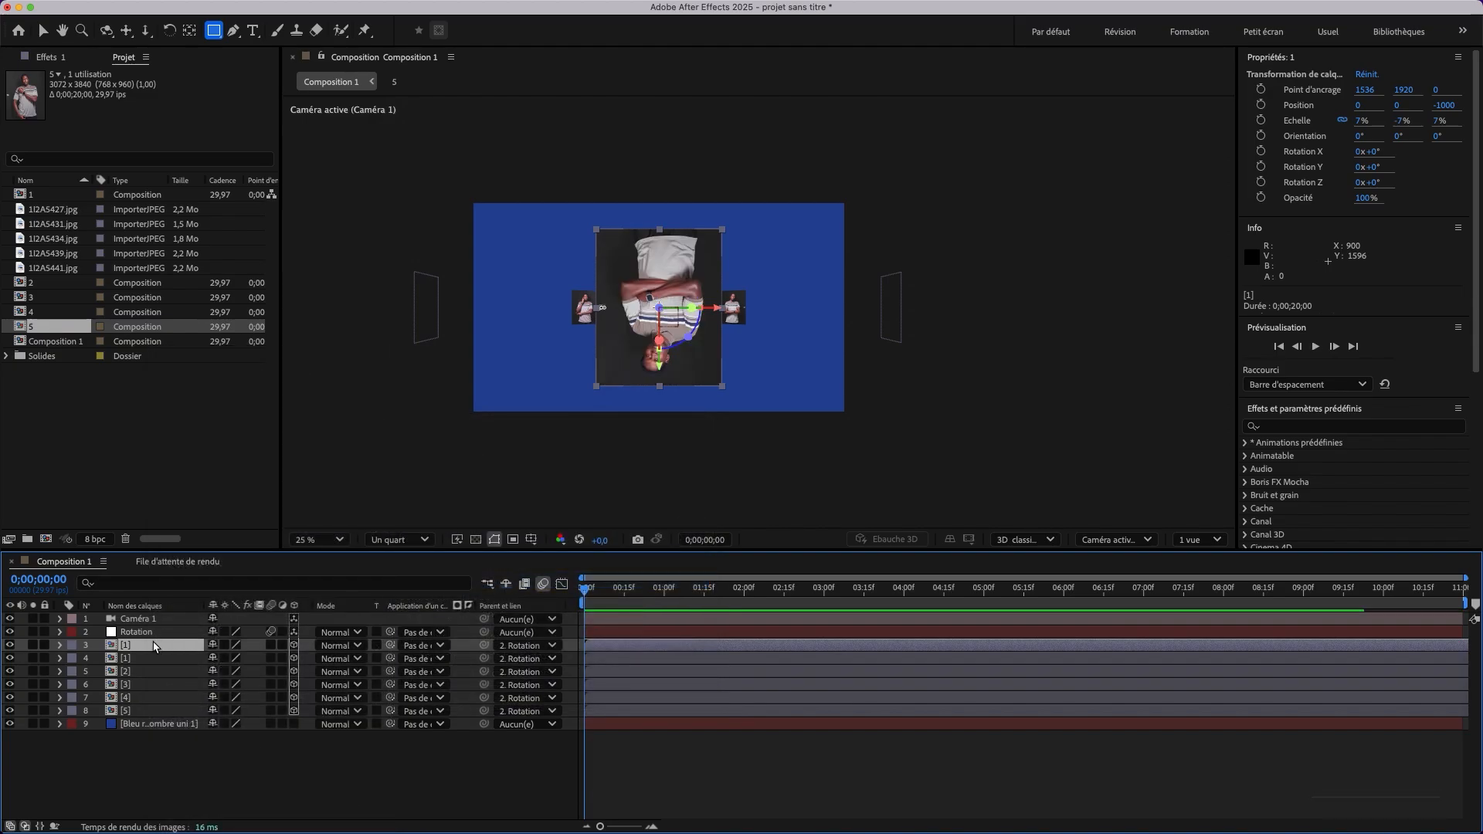
Set the flipped layer 1 copy's Y position to 265 so it sits directly beneath the photo.
{"action": "key", "text": "p"}
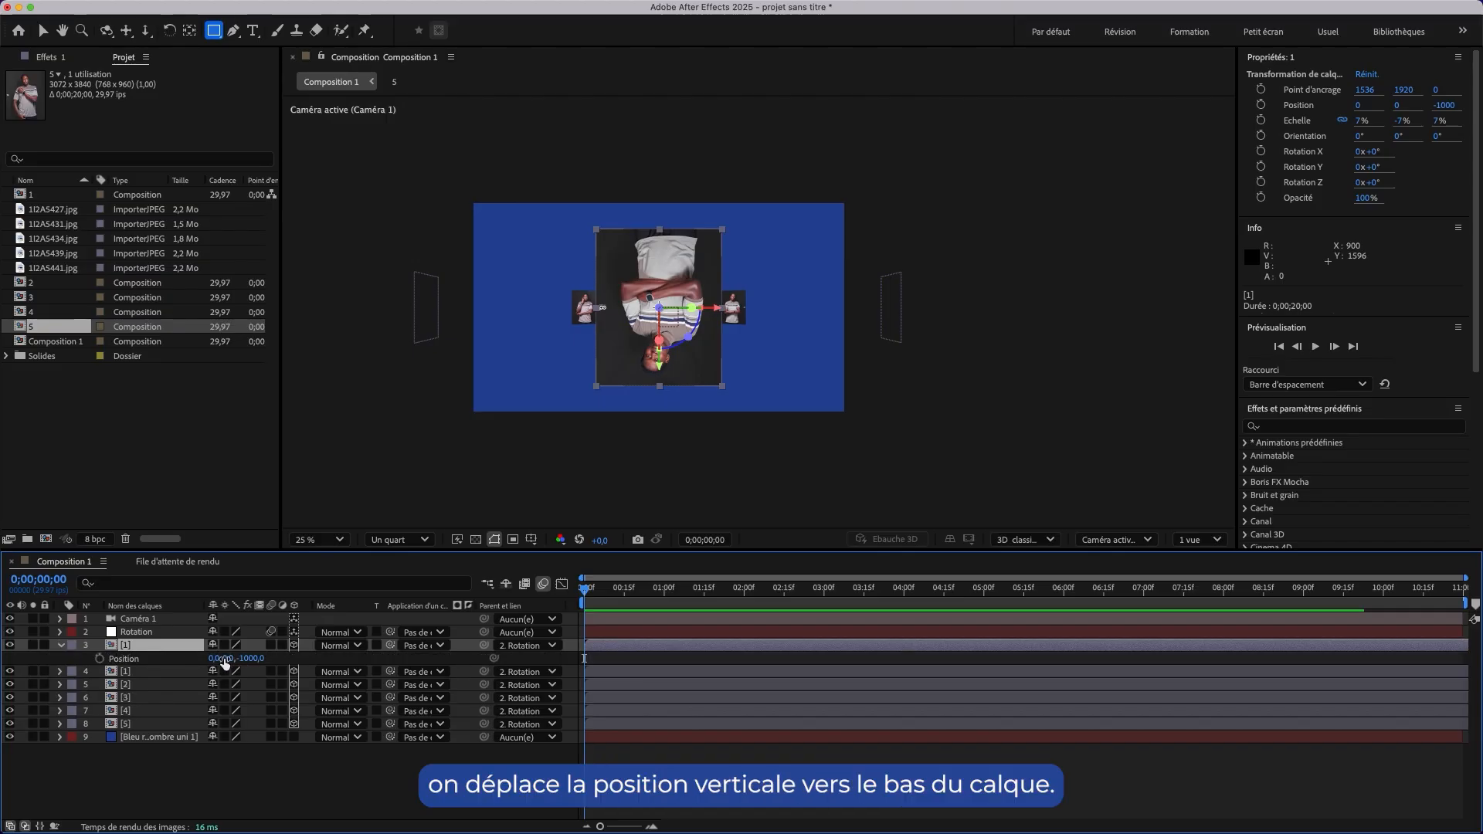
{"action": "left_click_drag", "start_coordinate": [227, 663], "coordinate": [370, 665]}
{"action": "key", "text": "p"}
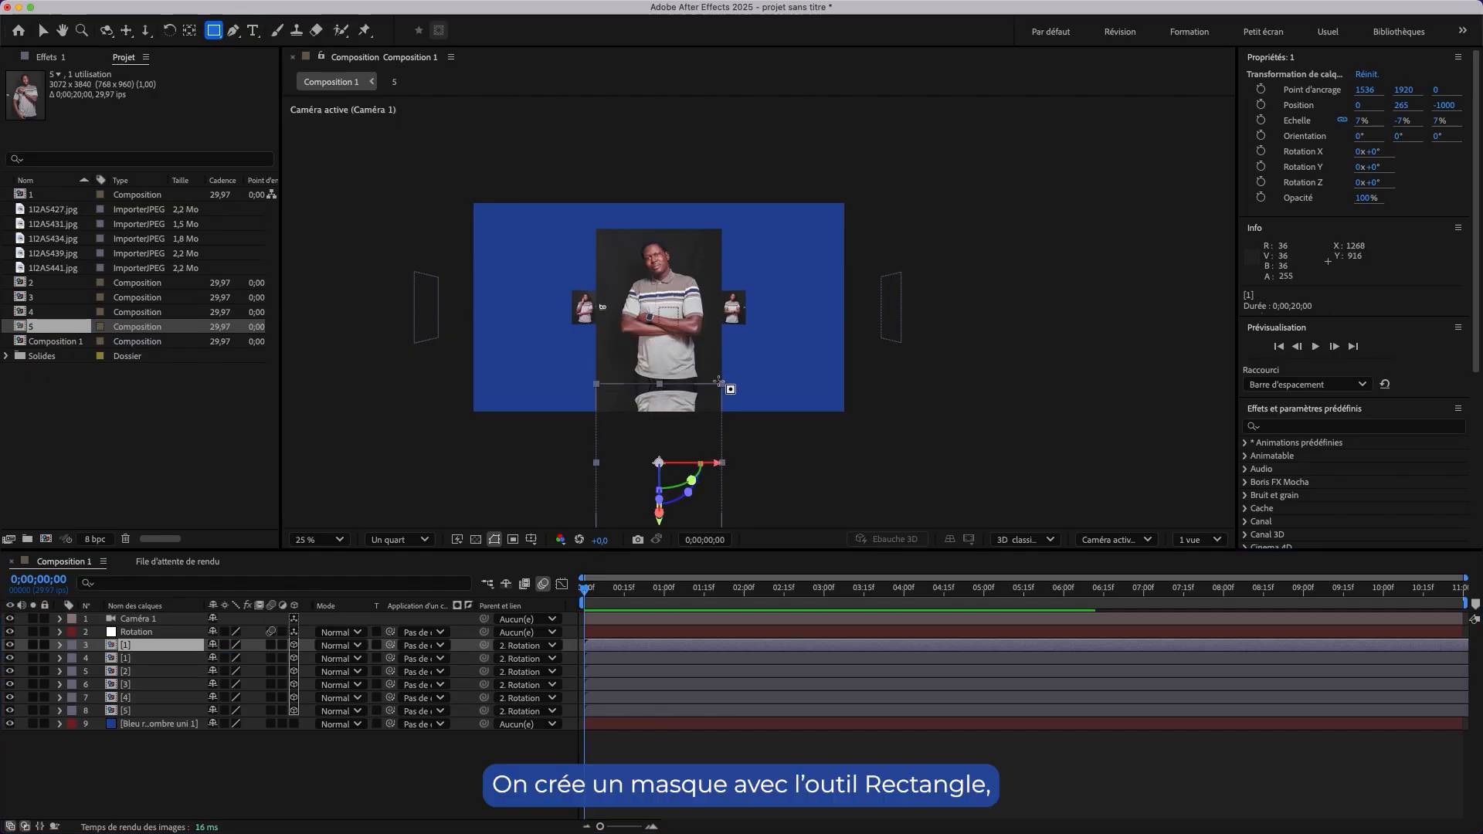
Mask the flipped copy's visible strip with a rectangle, set mask opacity to 23% and expansion to 75 pixels, and preview the result.
{"action": "left_click_drag", "start_coordinate": [723, 384], "coordinate": [596, 409]}
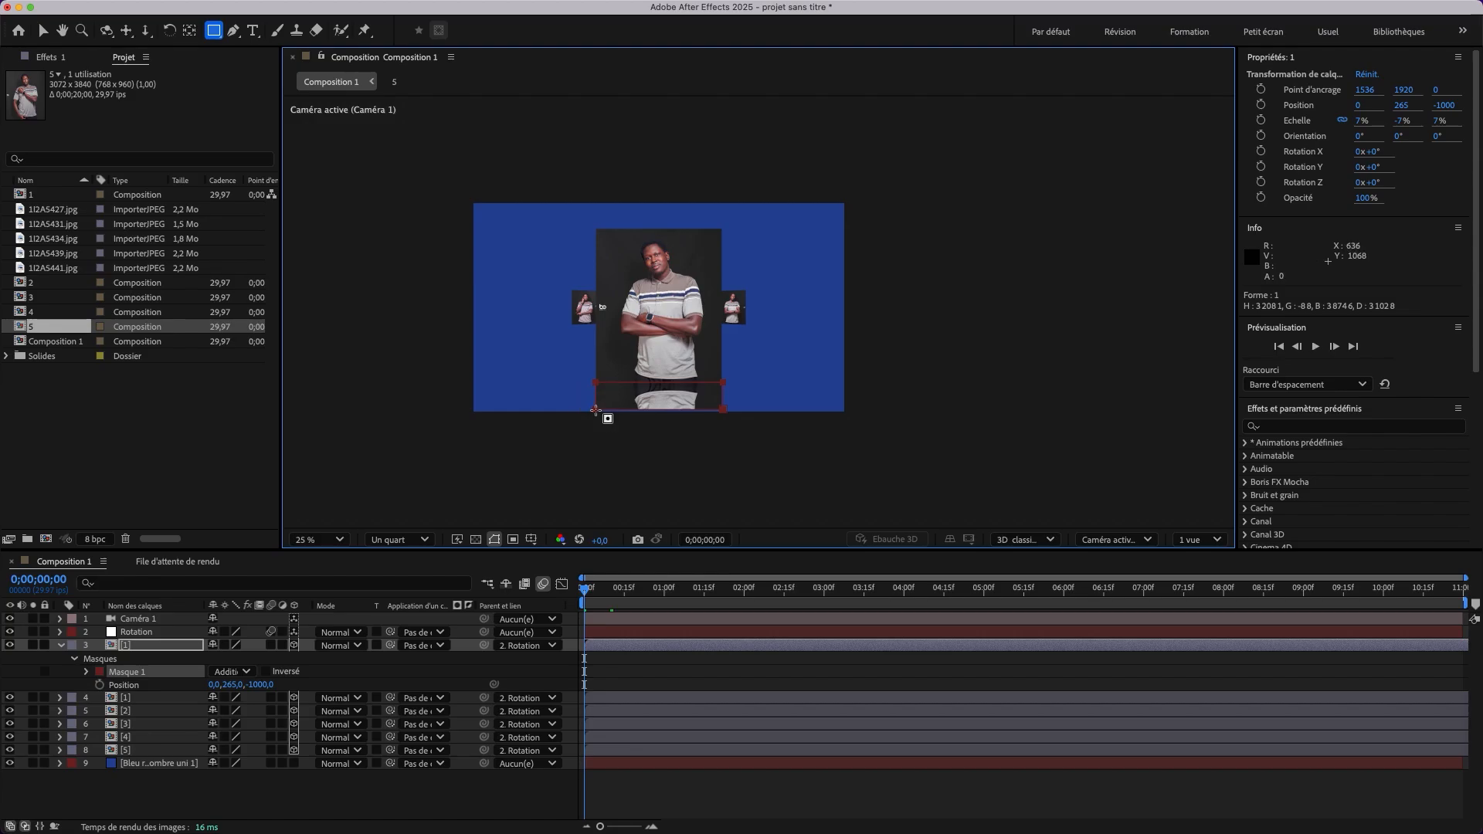
{"action": "left_click", "coordinate": [85, 672]}
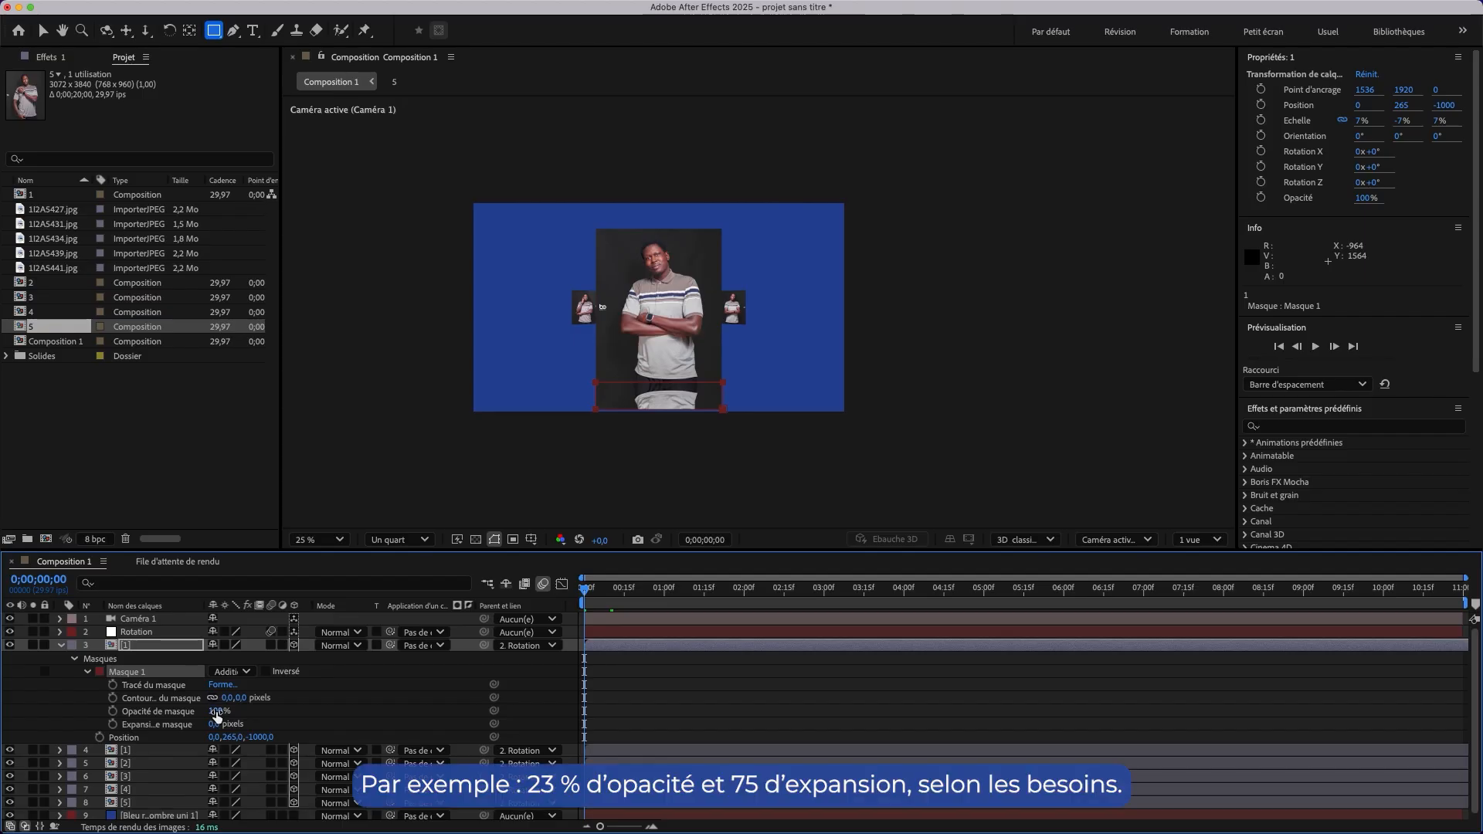
{"action": "left_click_drag", "start_coordinate": [216, 711], "coordinate": [187, 714]}
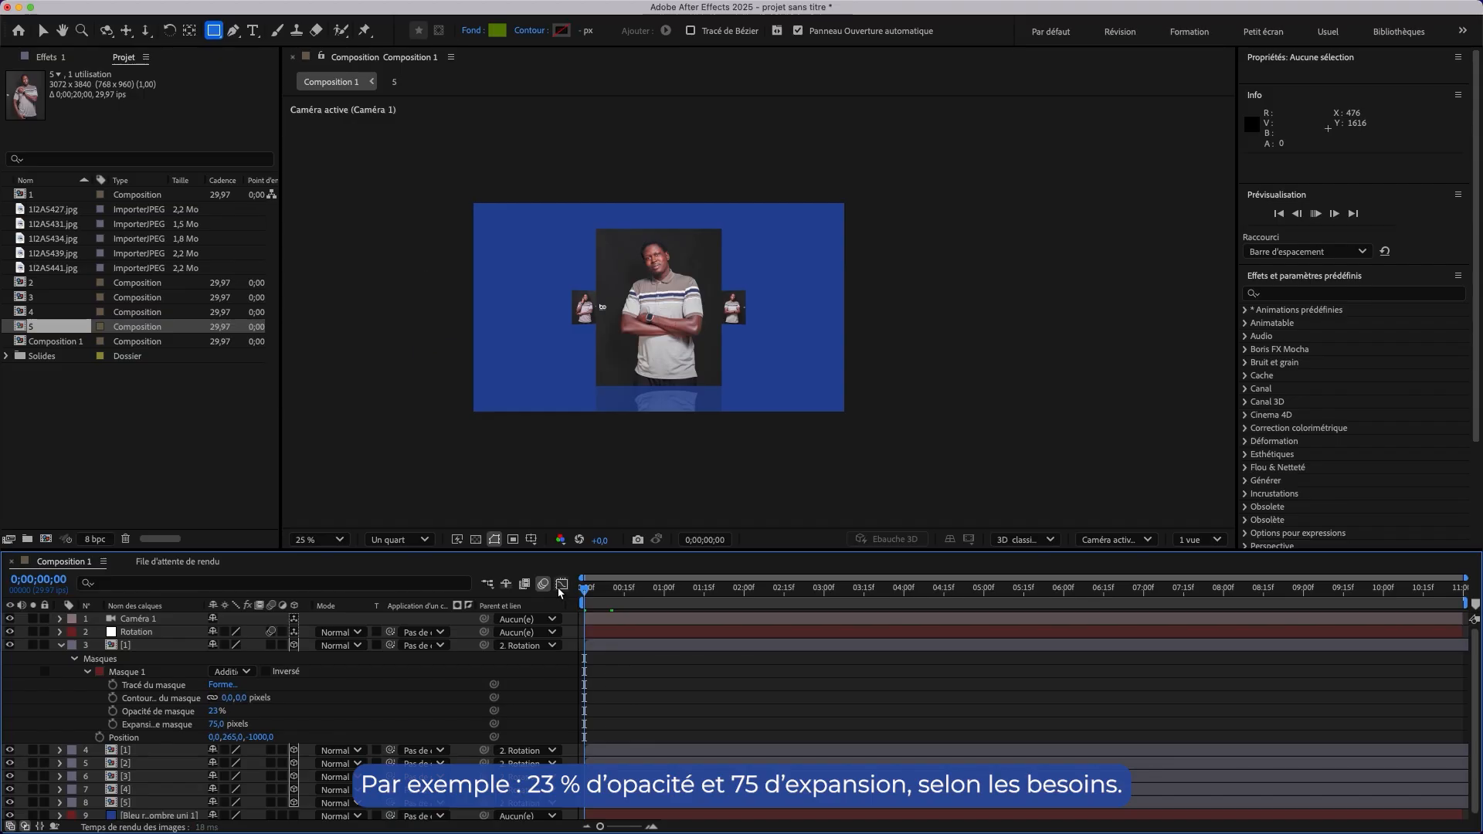
{"action": "key", "text": "space"}
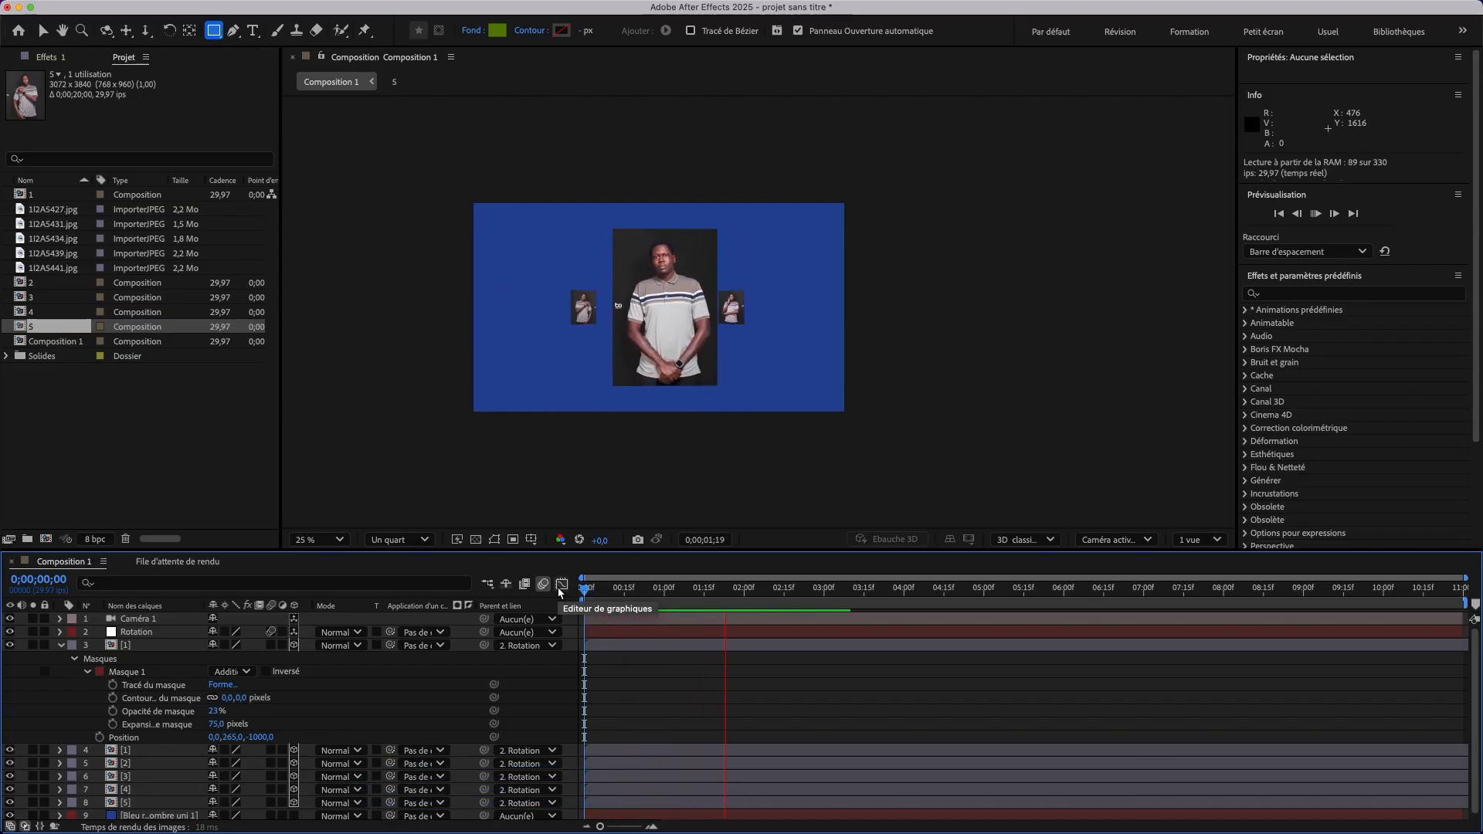
{"action": "left_click", "coordinate": [562, 584]}
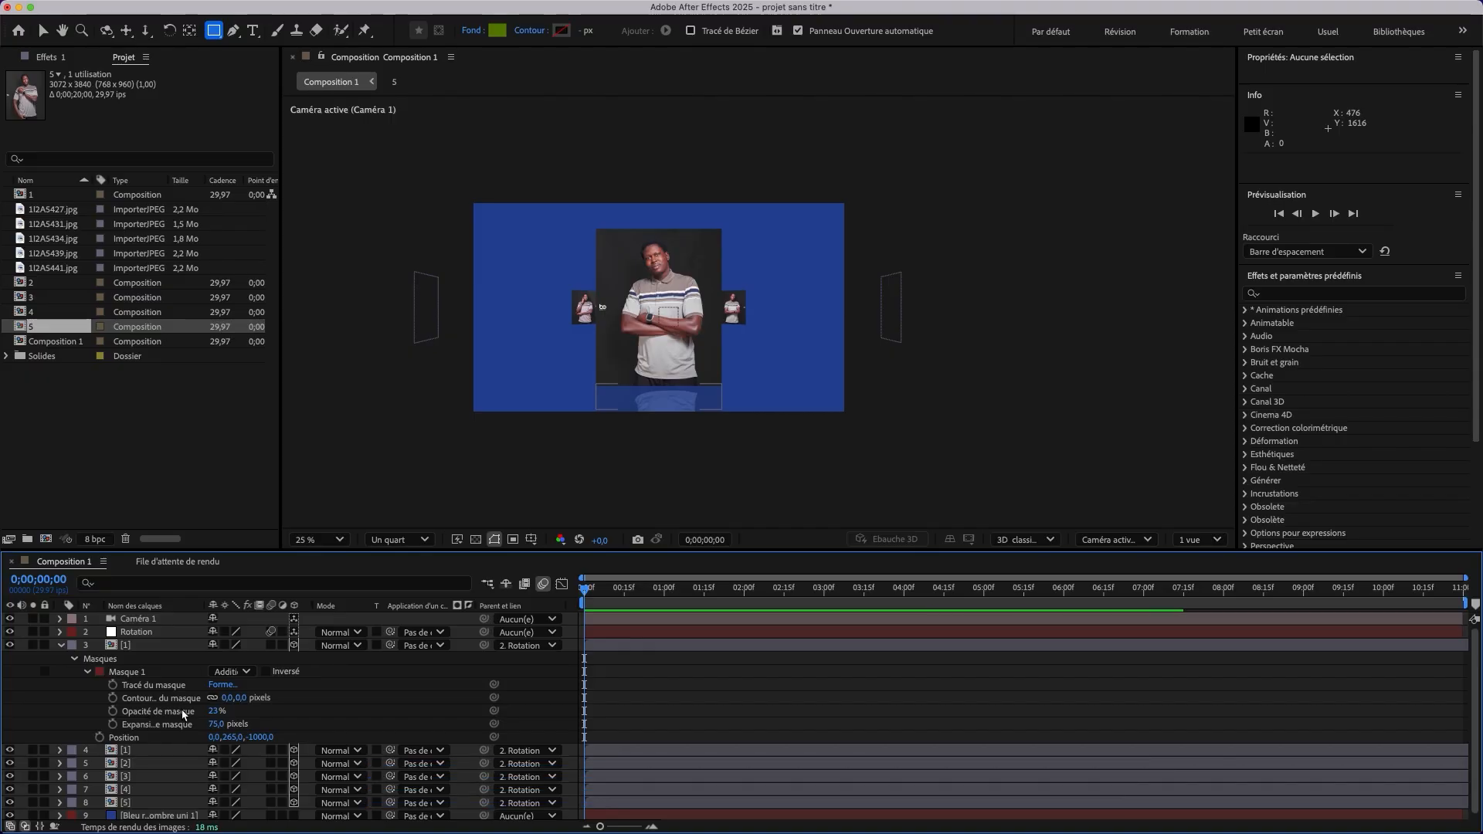
{"action": "scroll", "coordinate": [150, 721], "scroll_direction": "down", "scroll_amount": 1}
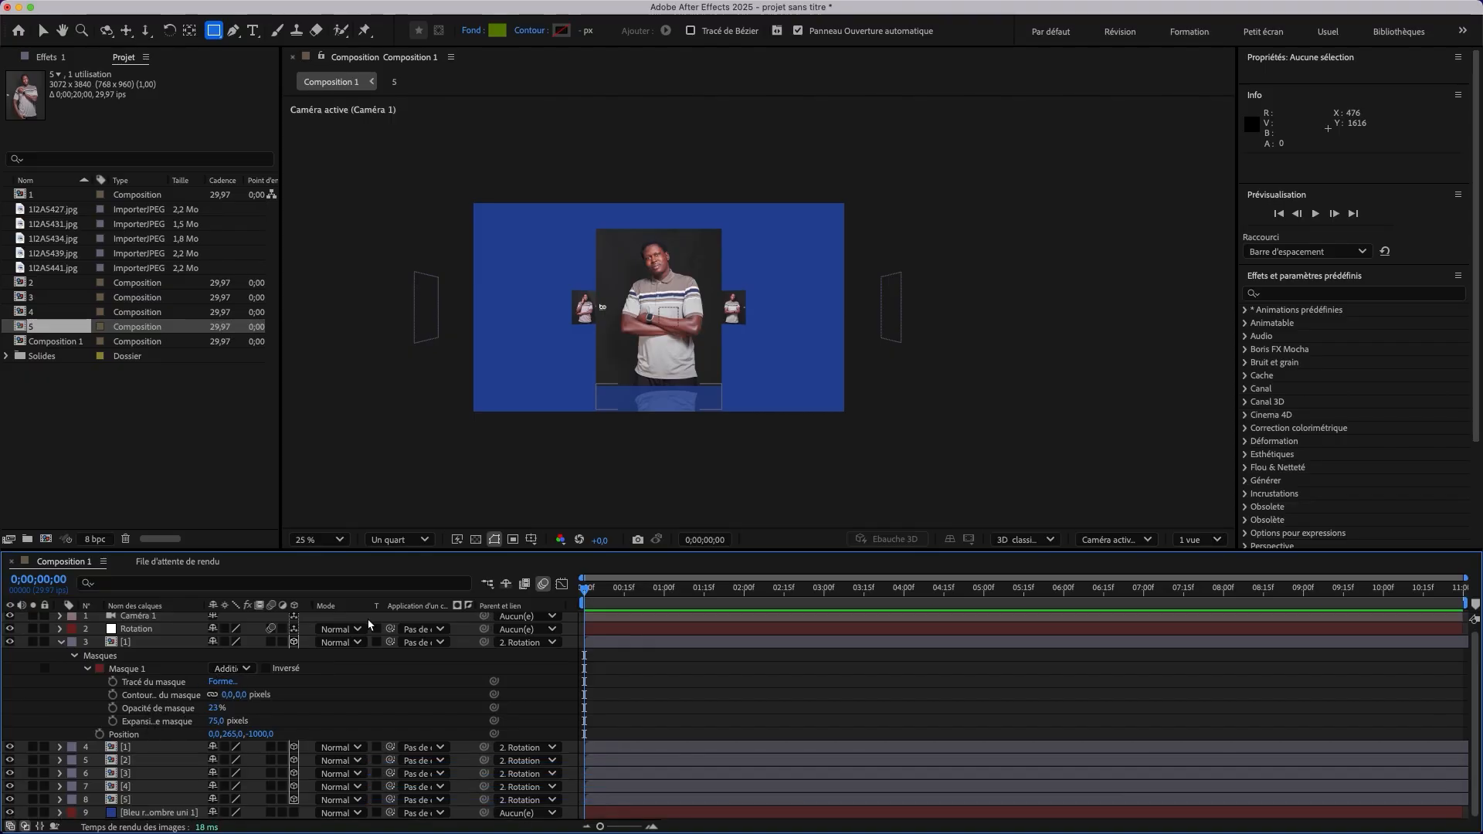
Go to 0;00;02;04, duplicate photo layer 2 and flip the upper copy vertically.
{"action": "left_click_drag", "start_coordinate": [600, 590], "coordinate": [756, 588]}
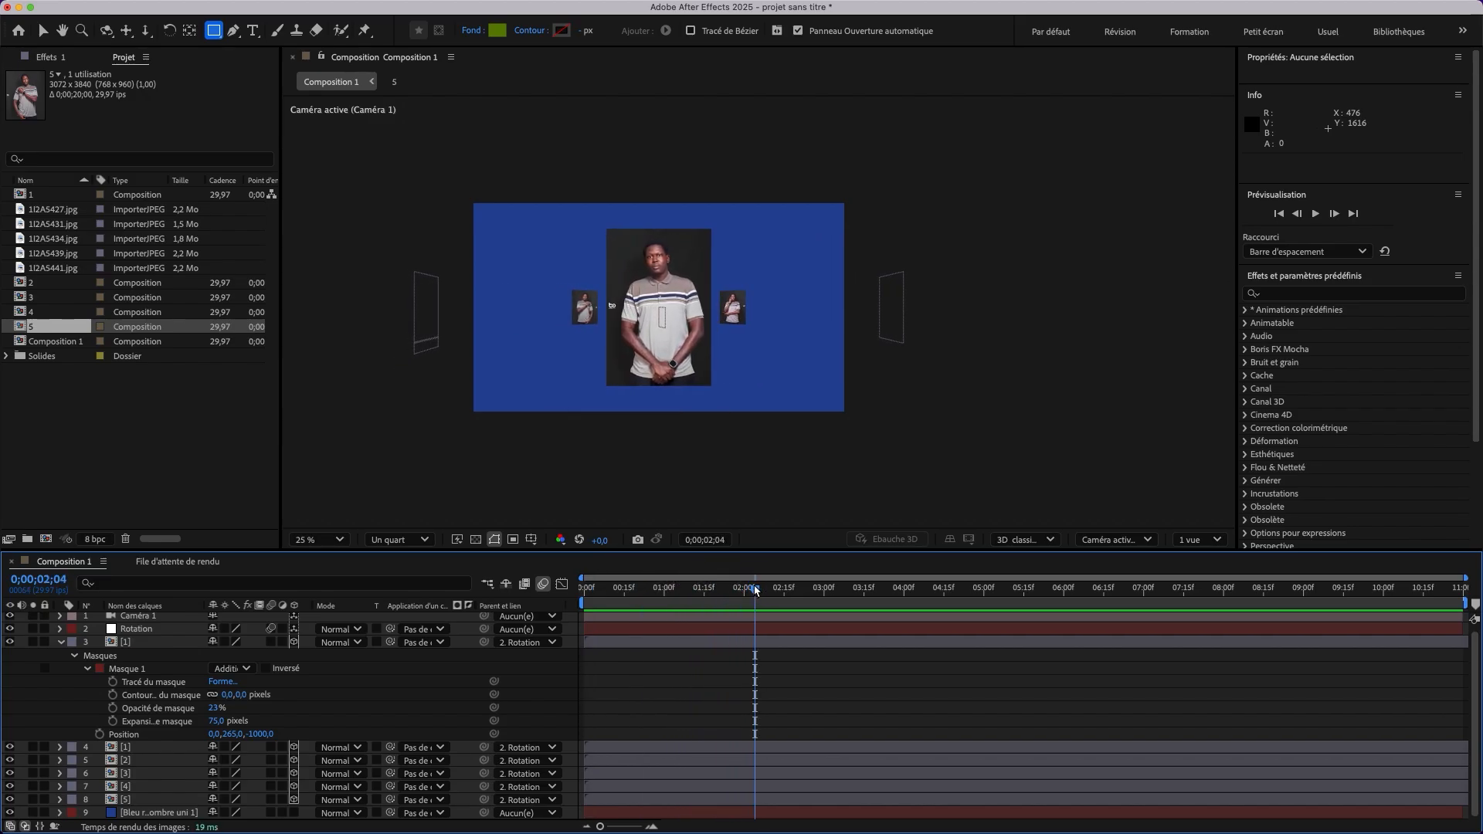
{"action": "key", "text": "u"}
{"action": "left_click", "coordinate": [137, 669]}
{"action": "key", "text": "super+d"}
{"action": "right_click", "coordinate": [136, 671]}
{"action": "mouse_move", "coordinate": [193, 426]}
{"action": "left_click", "coordinate": [420, 574]}
Set the flipped layer 2 copy's Y position to 263 and draw a rectangular mask over its visible strip.
{"action": "key", "text": "p"}
{"action": "left_click_drag", "start_coordinate": [237, 685], "coordinate": [410, 714]}
{"action": "mouse_move", "coordinate": [605, 381]}
{"action": "left_mouse_down"}
{"action": "mouse_move", "coordinate": [688, 430]}
{"action": "mouse_move", "coordinate": [723, 431]}
{"action": "left_mouse_up"}
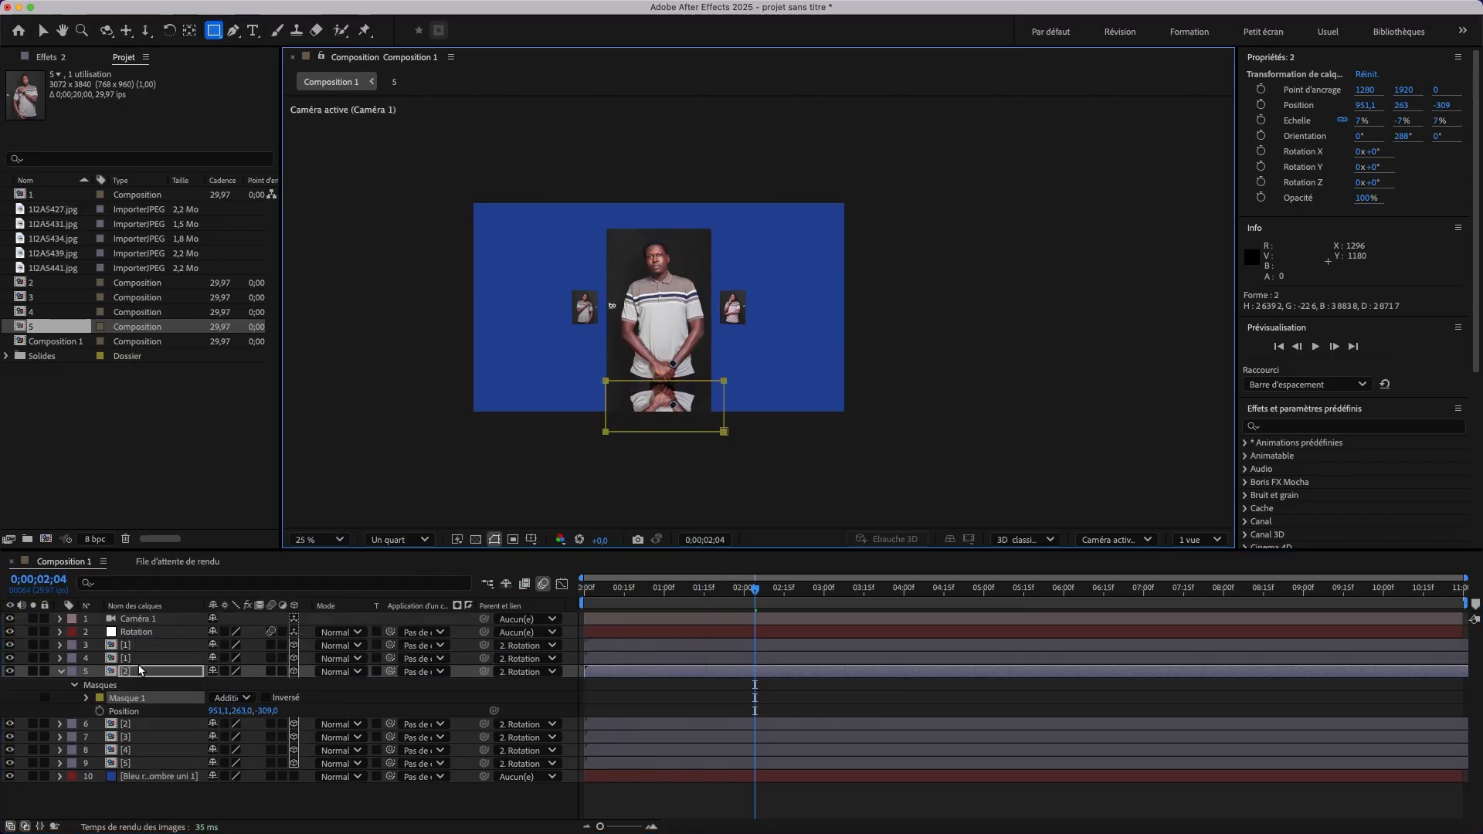
Set the layer 2 reflection's mask expansion to 75 pixels and mask opacity to 23%.
{"action": "left_click", "coordinate": [214, 751]}
{"action": "type", "text": "75"}
{"action": "left_click", "coordinate": [219, 737]}
{"action": "type", "text": "23"}
{"action": "left_click", "coordinate": [287, 730]}
Move the current time to 0;00;04;00 and collapse the layer 2 reflection's properties.
{"action": "left_click_drag", "start_coordinate": [755, 592], "coordinate": [710, 596]}
{"action": "left_click_drag", "start_coordinate": [772, 602], "coordinate": [904, 599]}
{"action": "left_click", "coordinate": [125, 658]}
{"action": "left_click", "coordinate": [62, 658]}
{"action": "left_click", "coordinate": [62, 659]}
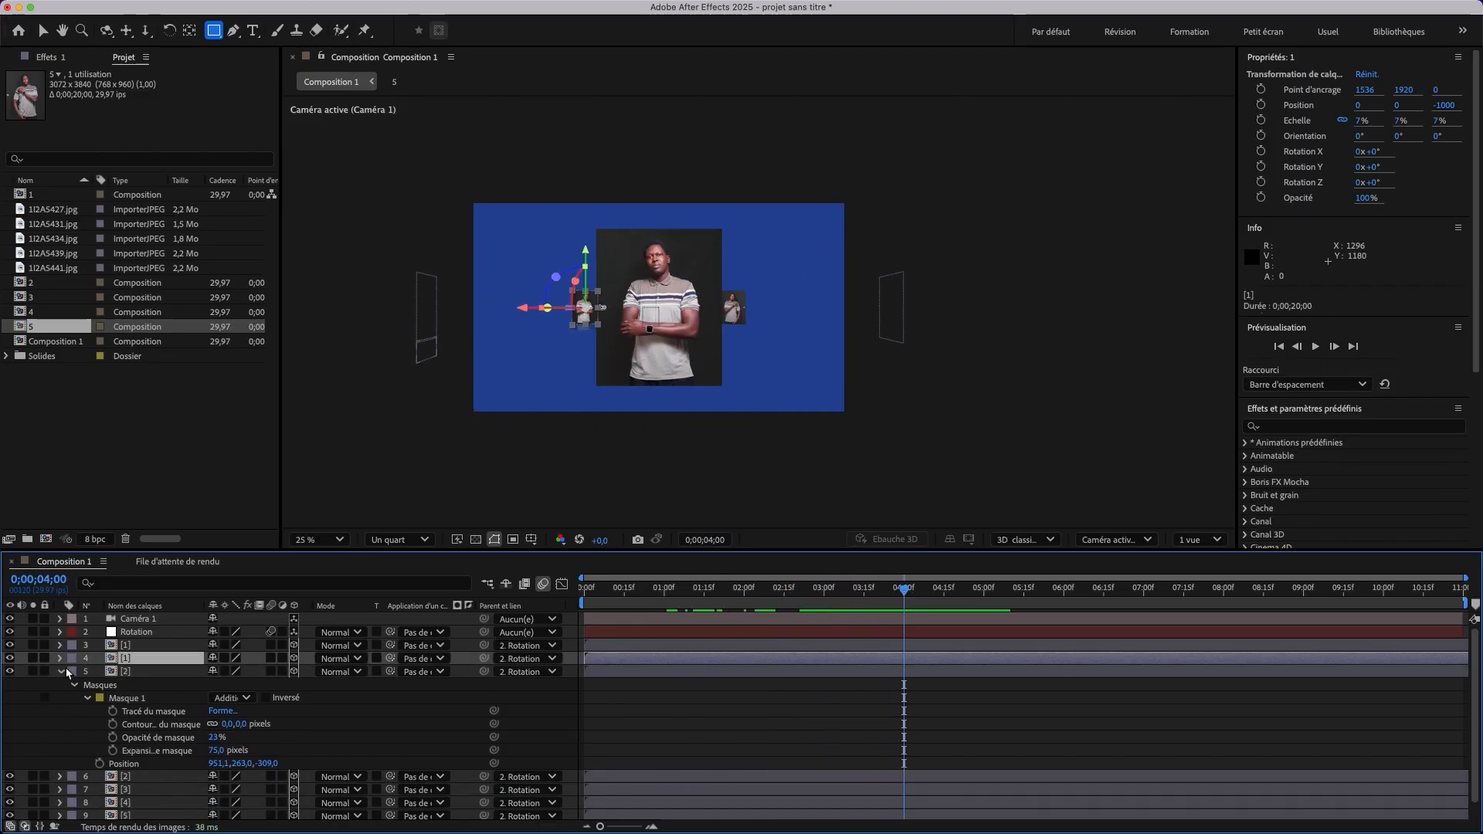
{"action": "left_click", "coordinate": [60, 646]}
{"action": "left_click", "coordinate": [61, 620]}
{"action": "left_click", "coordinate": [129, 630]}
{"action": "left_click", "coordinate": [61, 630]}
{"action": "left_click", "coordinate": [73, 644]}
{"action": "left_click", "coordinate": [60, 630]}
{"action": "left_click", "coordinate": [62, 657]}
Duplicate photo layer 3 and flip the upper copy vertically.
{"action": "left_click", "coordinate": [149, 700]}
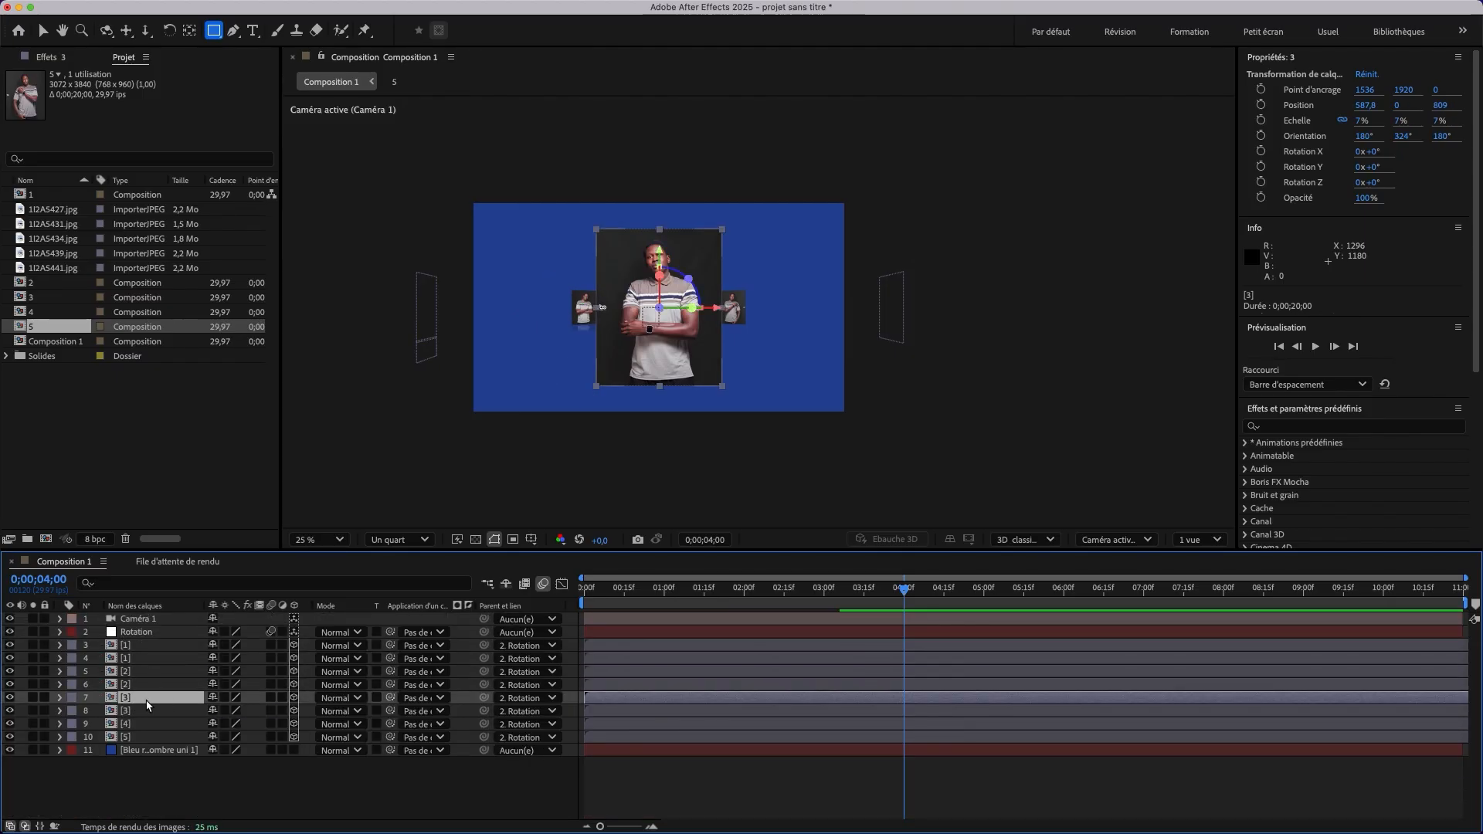
{"action": "right_click", "coordinate": [157, 699]}
{"action": "mouse_move", "coordinate": [371, 424]}
{"action": "left_click", "coordinate": [459, 579]}
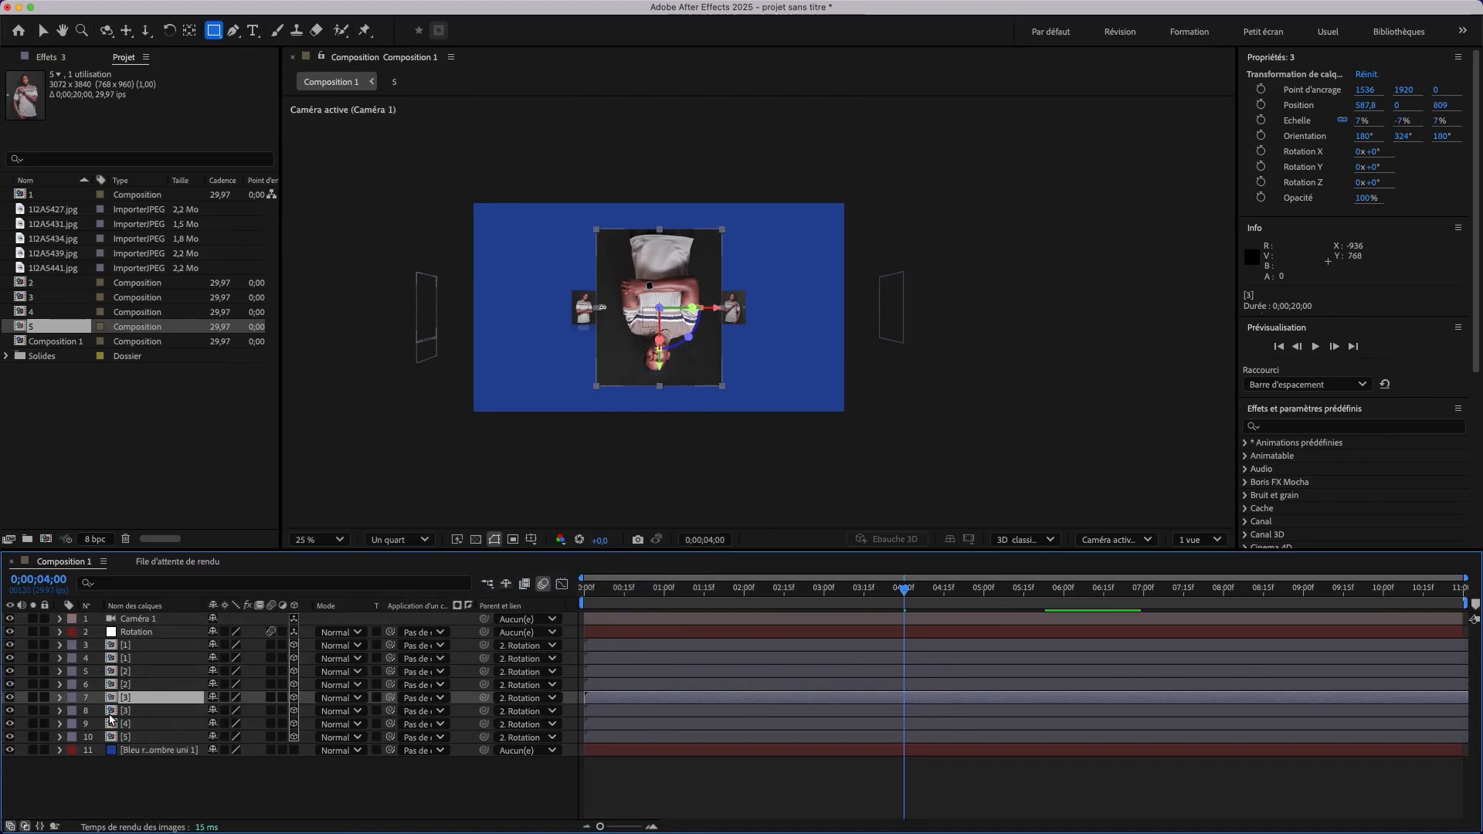
Set the flipped layer 3 copy's Y position to 263 and draw a rectangular mask over its visible strip.
{"action": "key", "text": "p"}
{"action": "left_click_drag", "start_coordinate": [238, 720], "coordinate": [404, 733]}
{"action": "mouse_move", "coordinate": [595, 380]}
{"action": "left_mouse_down"}
{"action": "mouse_move", "coordinate": [672, 421]}
{"action": "mouse_move", "coordinate": [725, 416]}
{"action": "left_mouse_up"}
Set the layer 3 reflection's mask opacity to 23% and mask expansion to 75 pixels.
{"action": "left_click", "coordinate": [86, 725]}
{"action": "left_click", "coordinate": [217, 764]}
{"action": "type", "text": "23"}
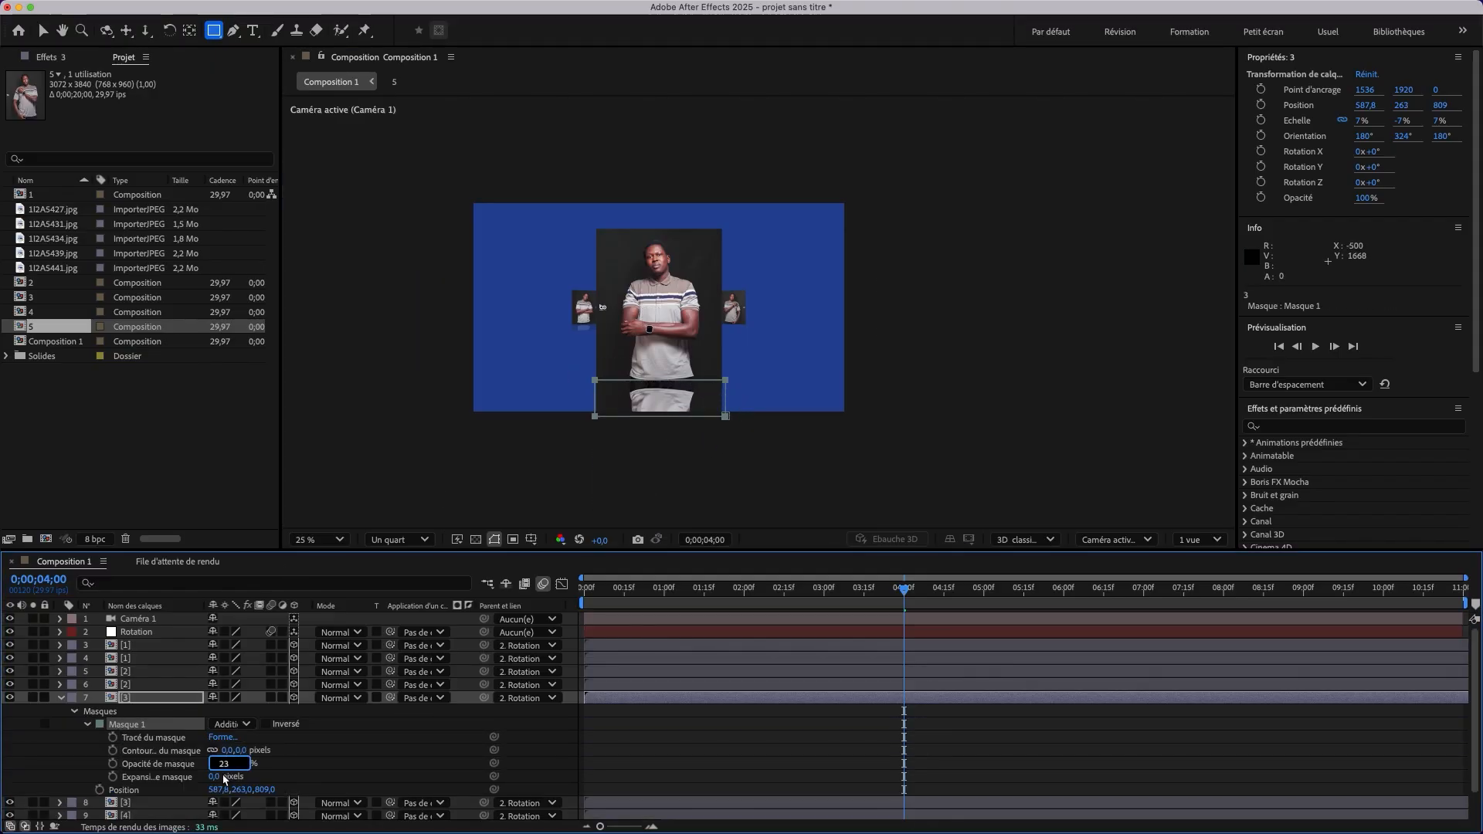
{"action": "type", "text": "75"}
{"action": "left_click", "coordinate": [417, 738]}
At 0;00;06;00, create a vertically flipped duplicate of photo layer 4 and lower it beneath the photo.
{"action": "left_click", "coordinate": [1064, 598]}
{"action": "left_click", "coordinate": [60, 698]}
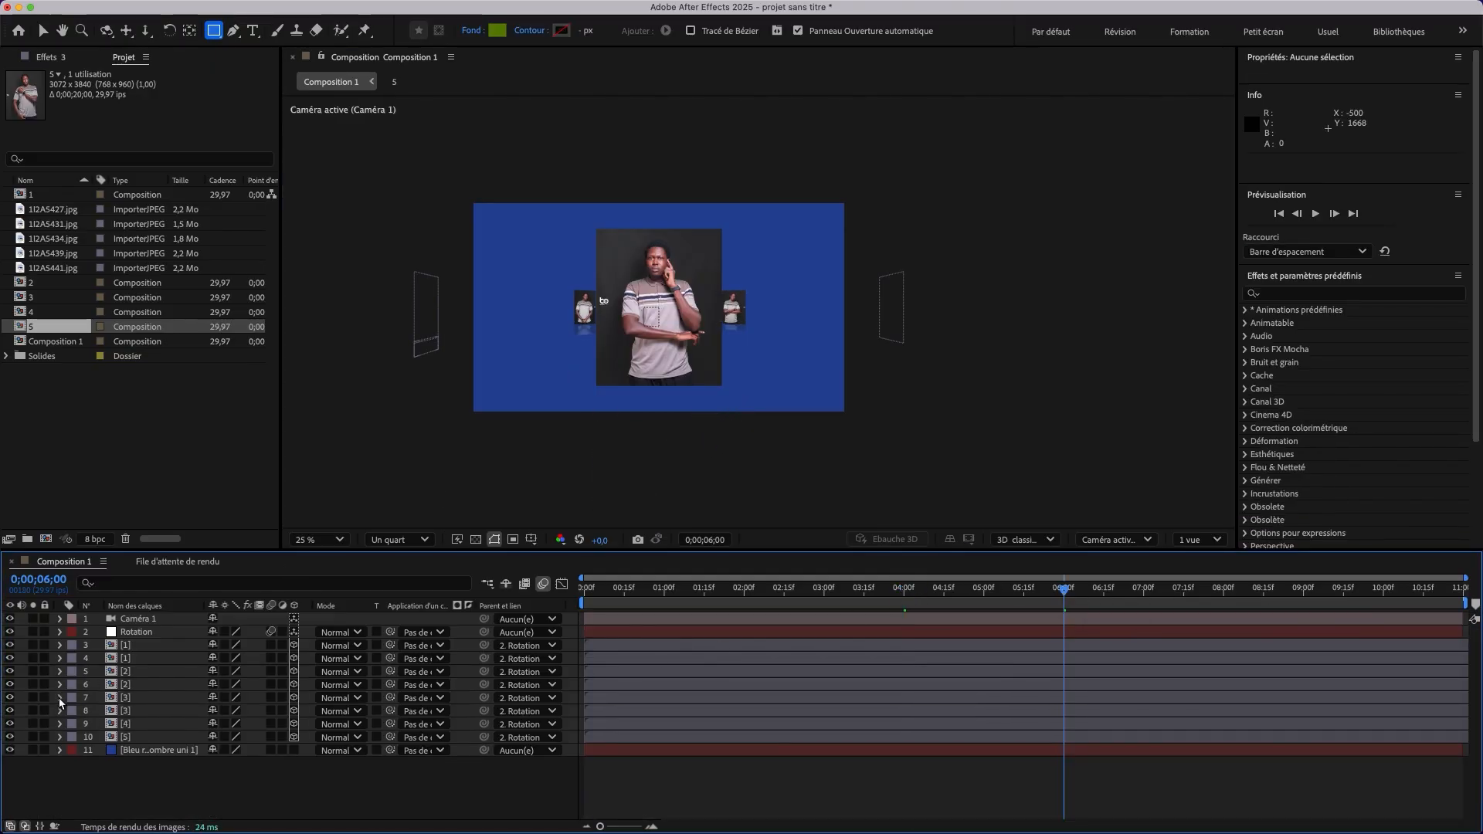
{"action": "left_click", "coordinate": [140, 724]}
{"action": "key", "text": "super+d"}
{"action": "right_click", "coordinate": [140, 724]}
{"action": "mouse_move", "coordinate": [176, 426]}
{"action": "left_click", "coordinate": [451, 579]}
{"action": "key", "text": "p"}
{"action": "left_click_drag", "start_coordinate": [236, 737], "coordinate": [463, 736]}
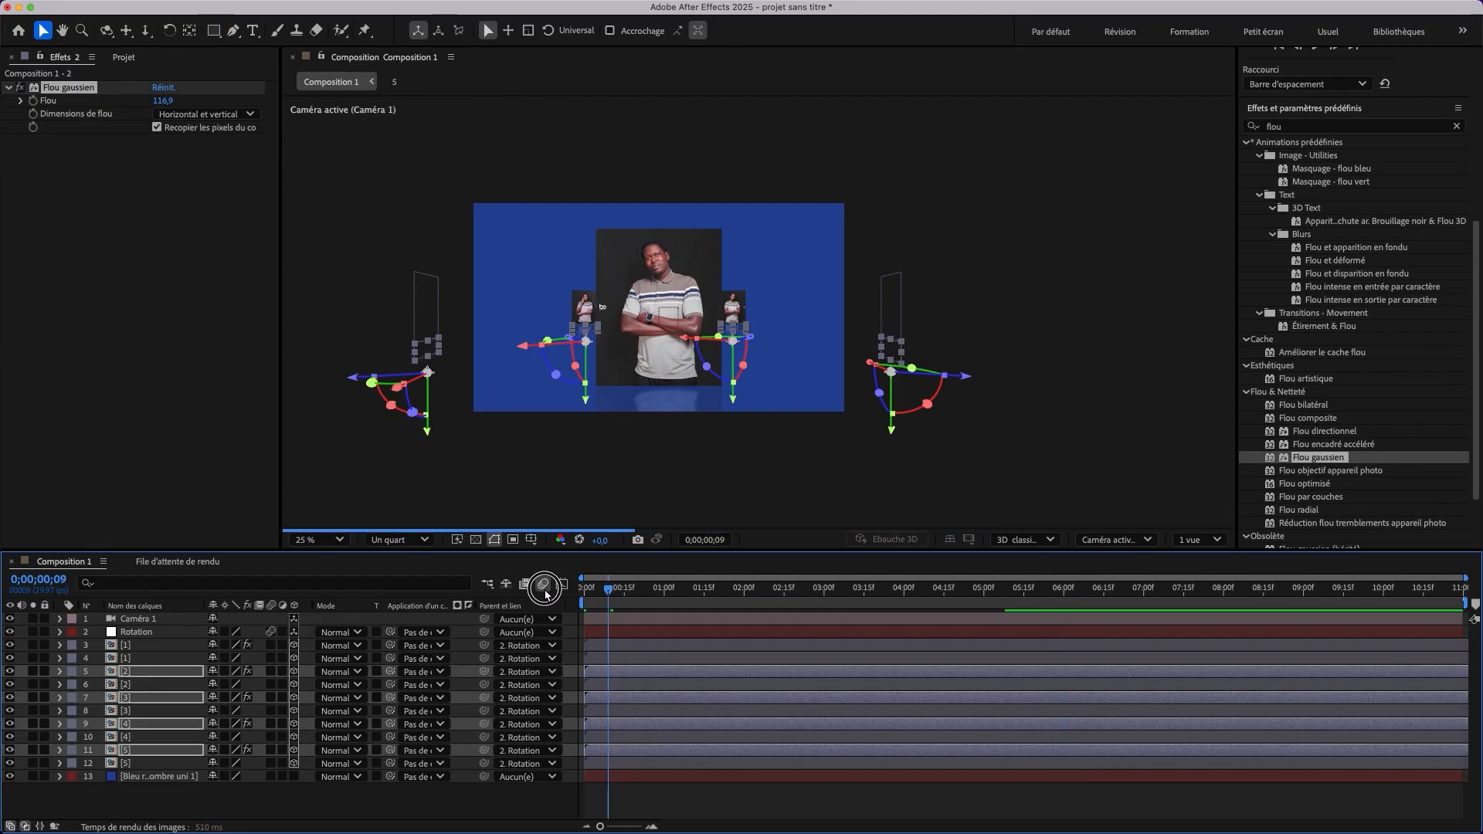
Deselect the reflection layers and preview the carousel with its Gaussian-blurred reflections.
{"action": "left_click", "coordinate": [642, 803]}
{"action": "key", "text": "space"}
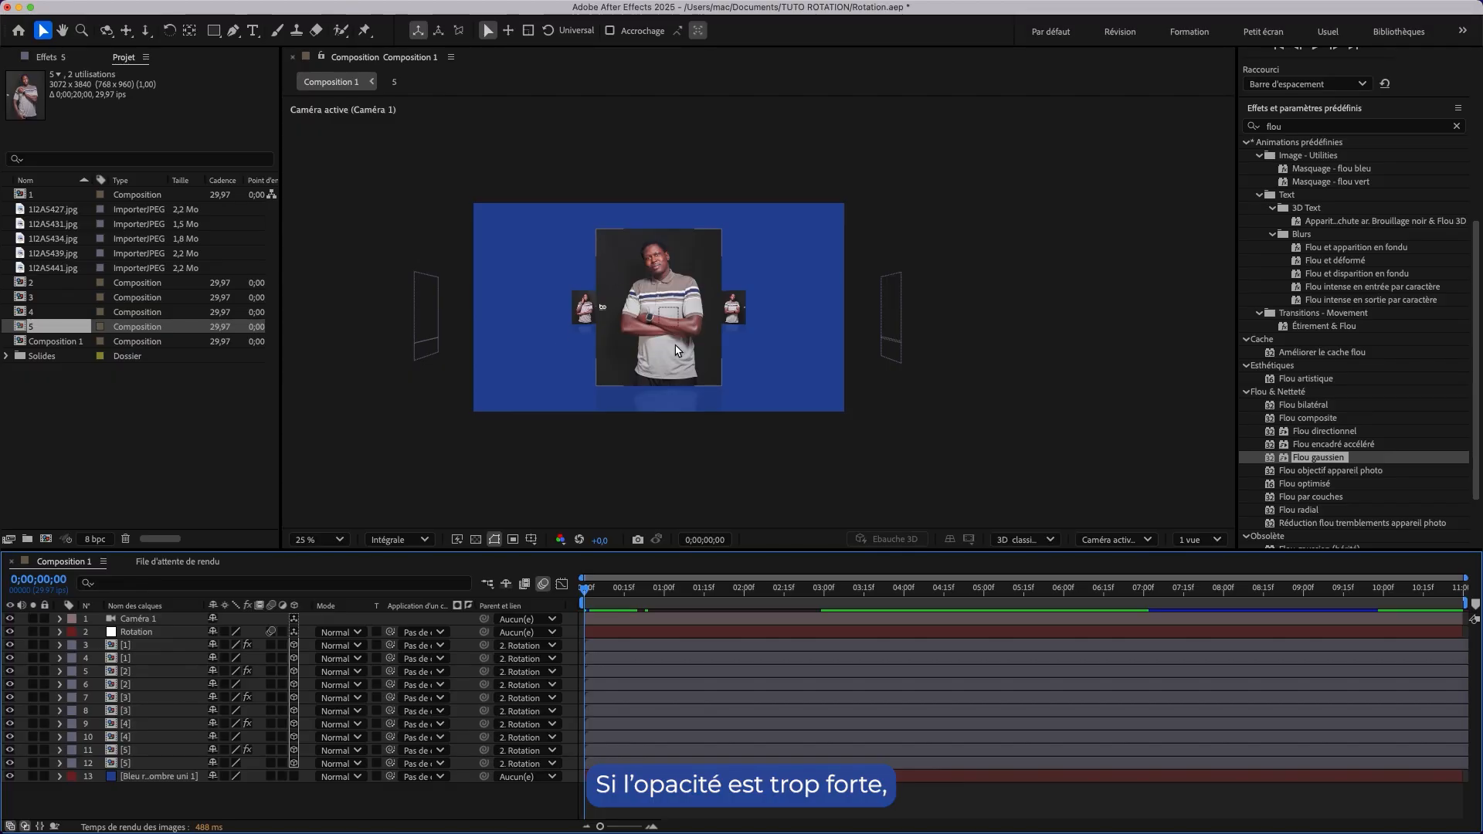
Reduce the layer 1 reflection's mask opacity to 10% and collapse its properties.
{"action": "left_click", "coordinate": [128, 652]}
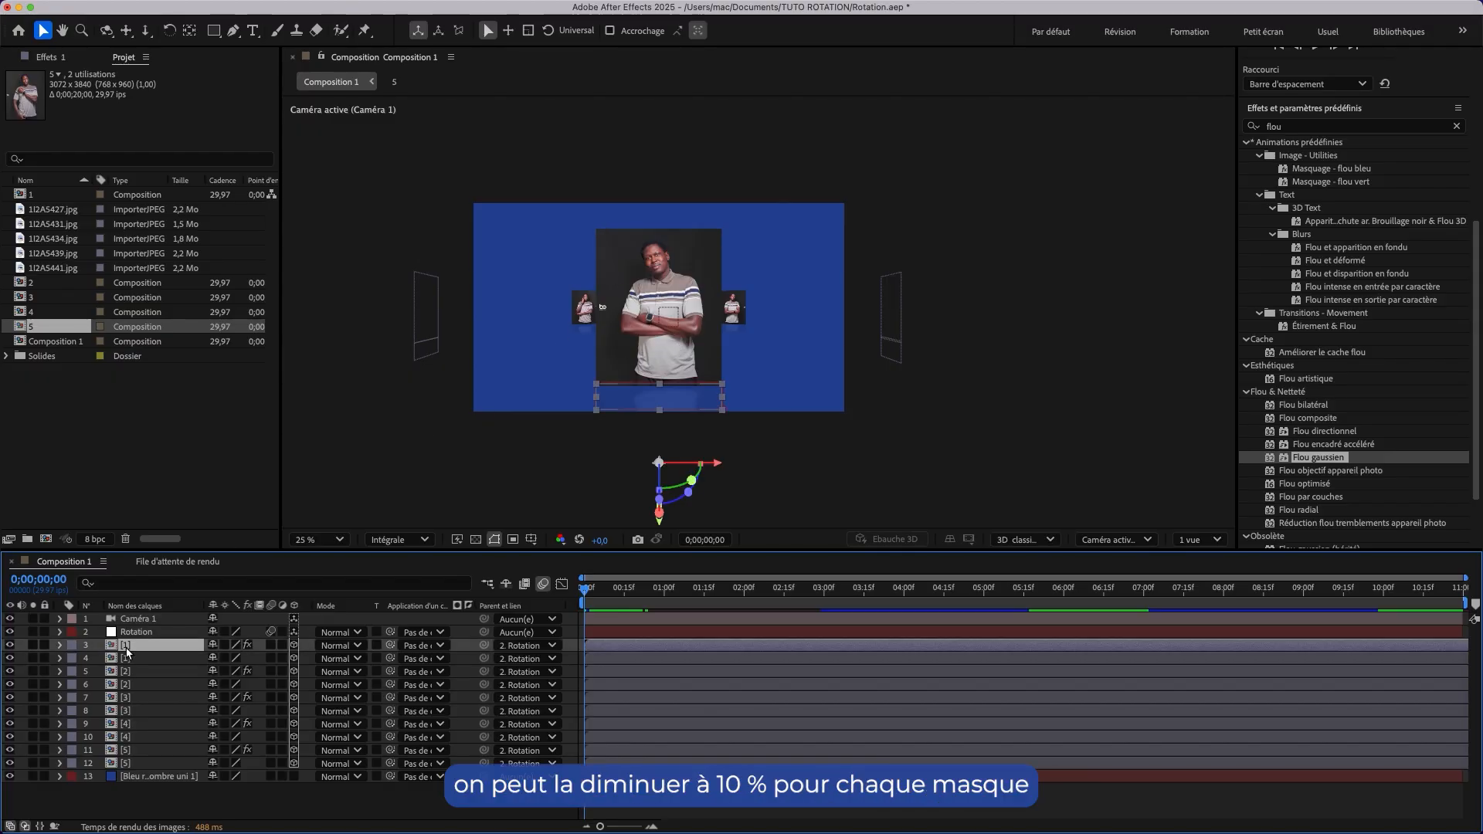
{"action": "left_click", "coordinate": [59, 645]}
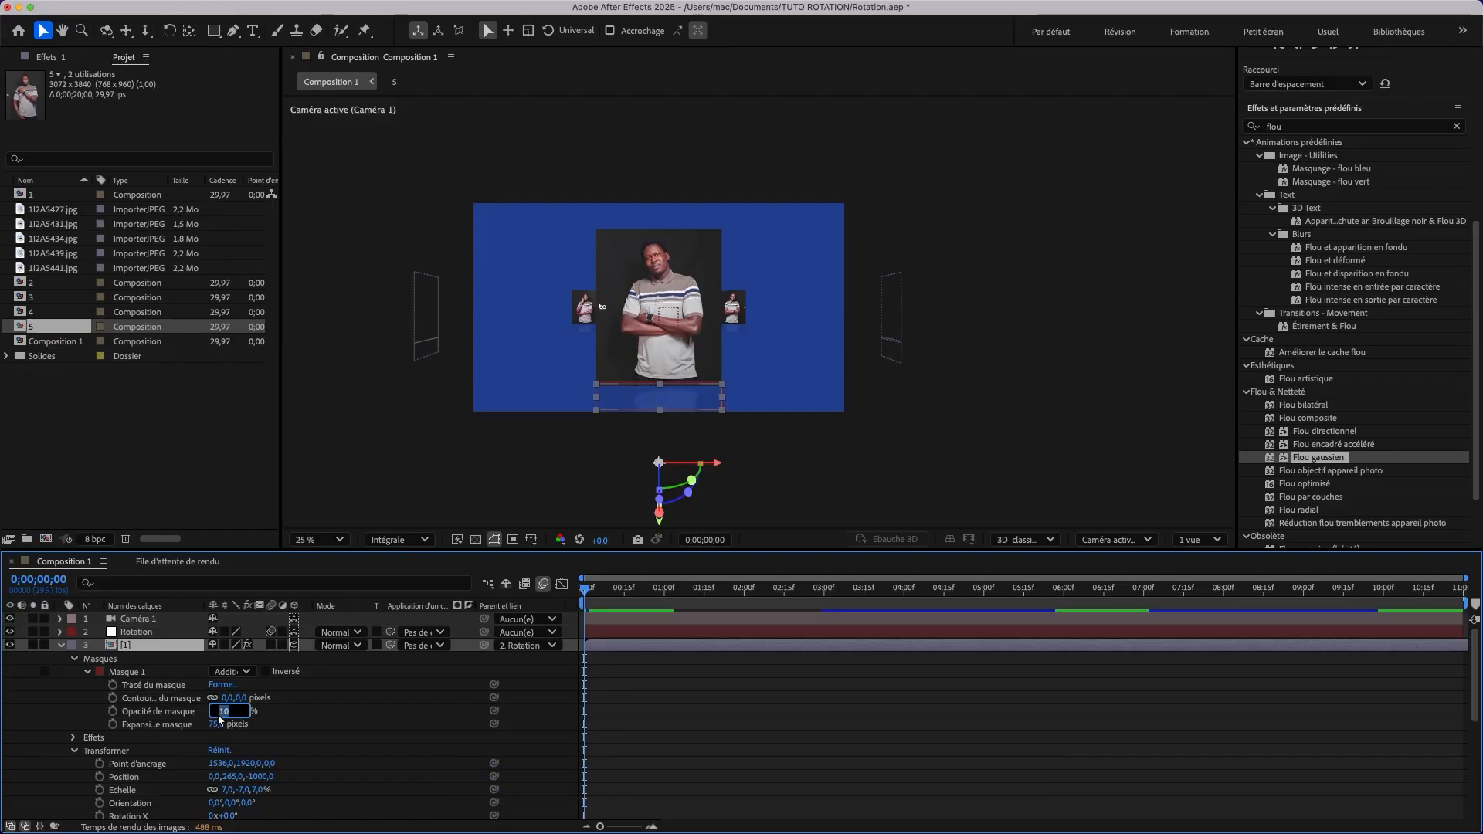
{"action": "left_click", "coordinate": [288, 720]}
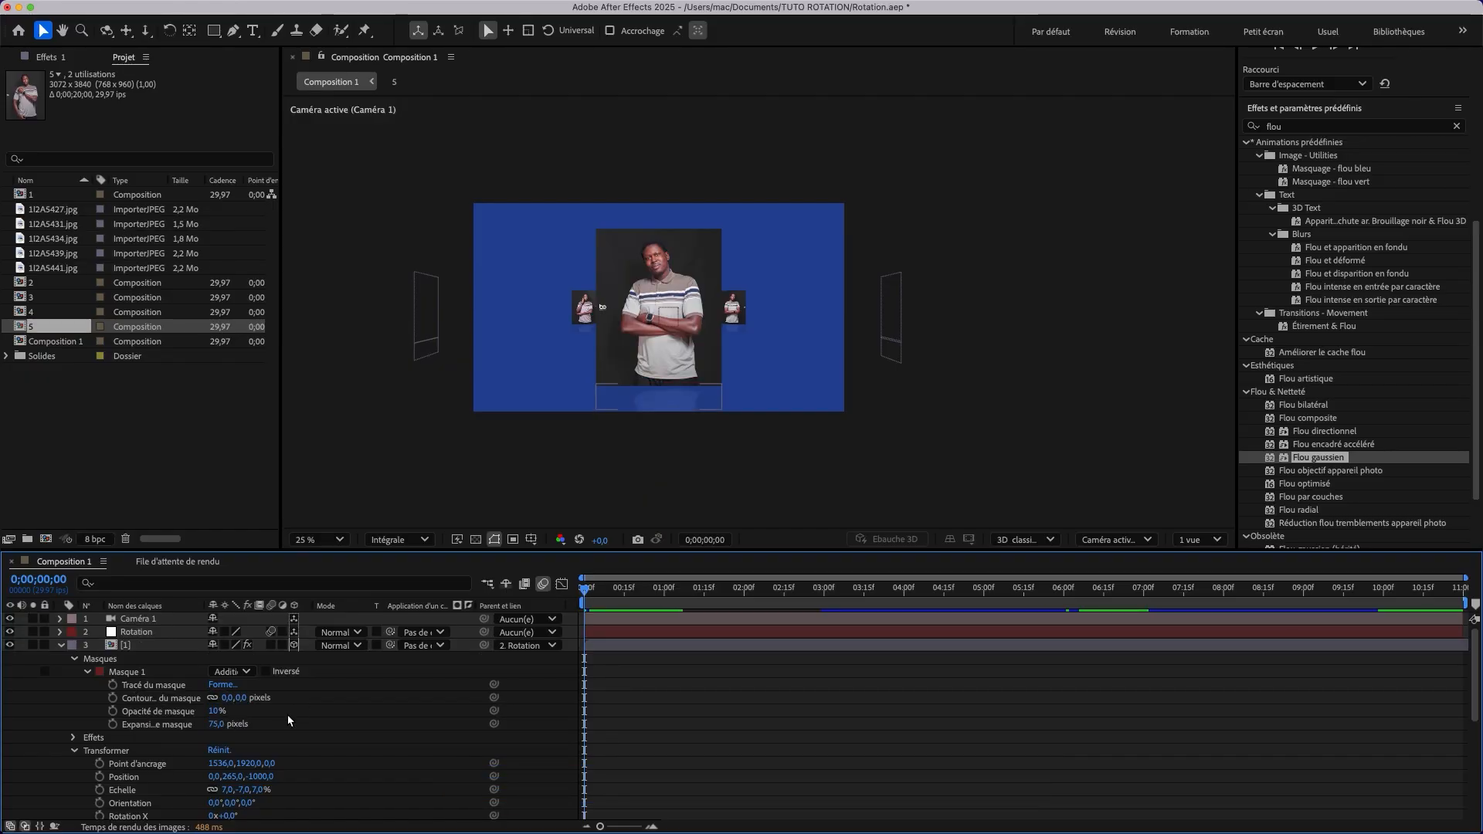
{"action": "left_click", "coordinate": [60, 646]}
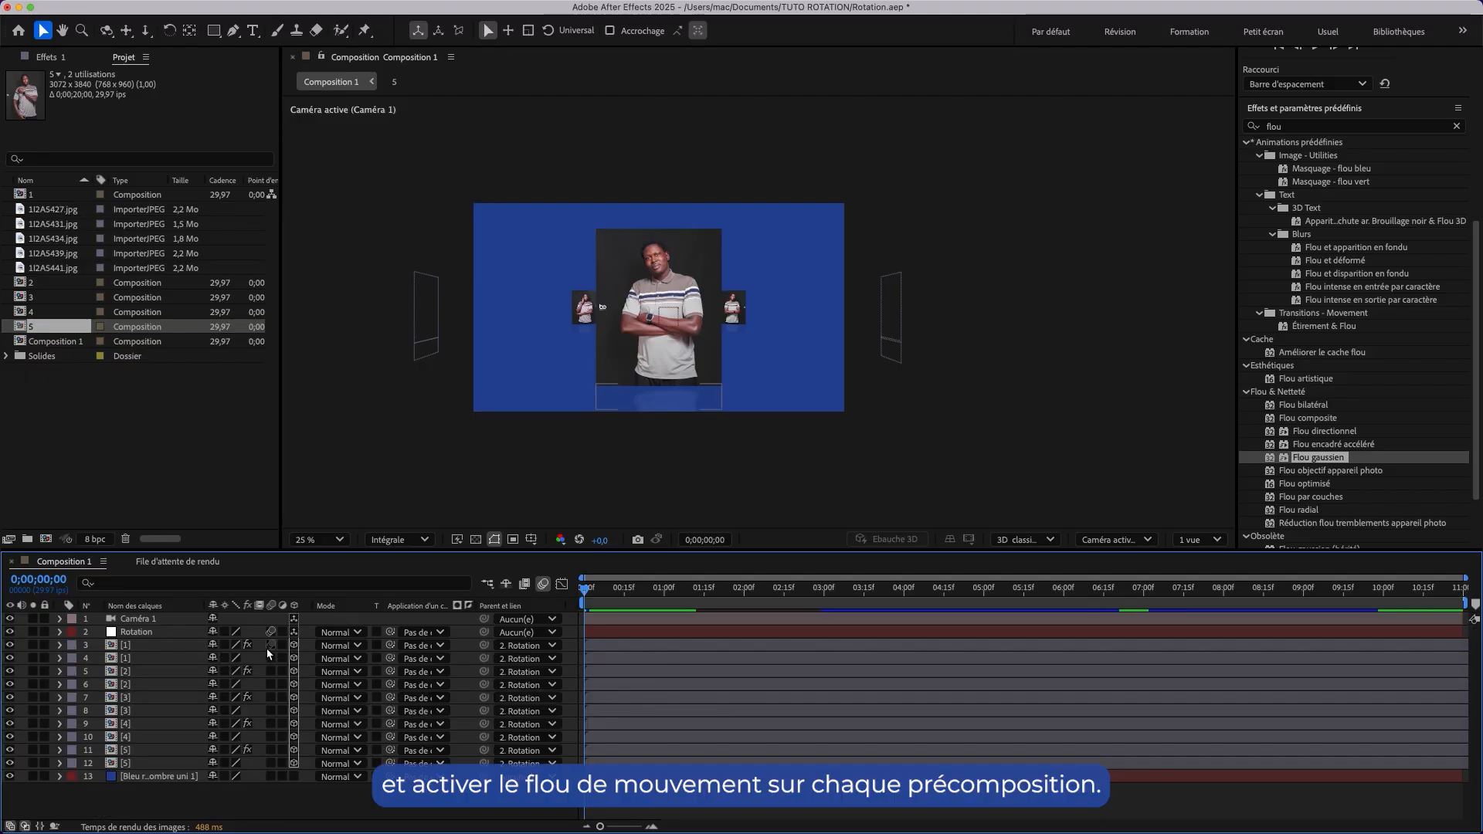
Enable motion blur on all precomposed photo layers and their reflections.
{"action": "left_click_drag", "start_coordinate": [268, 647], "coordinate": [270, 725]}
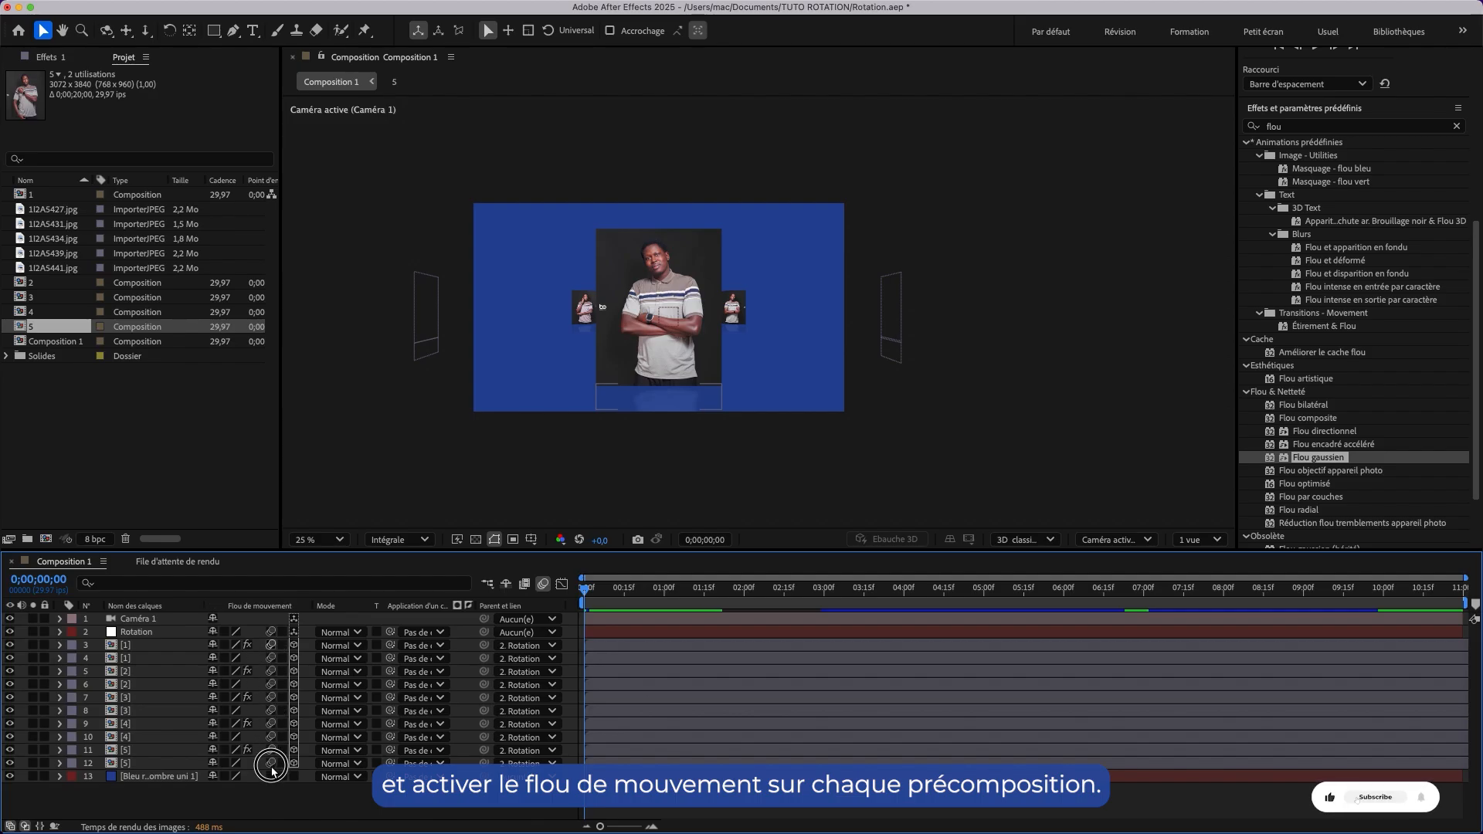